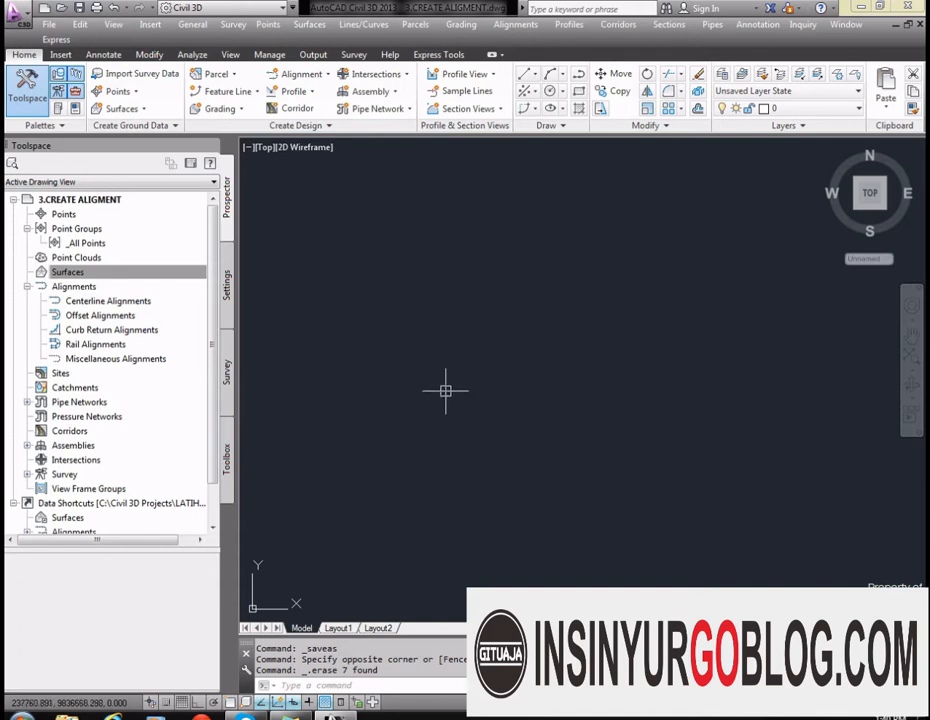
Draw a closed four-sided polyline in the empty model space as the site outline
type("PL")
key("Return")
left_click(428, 307)
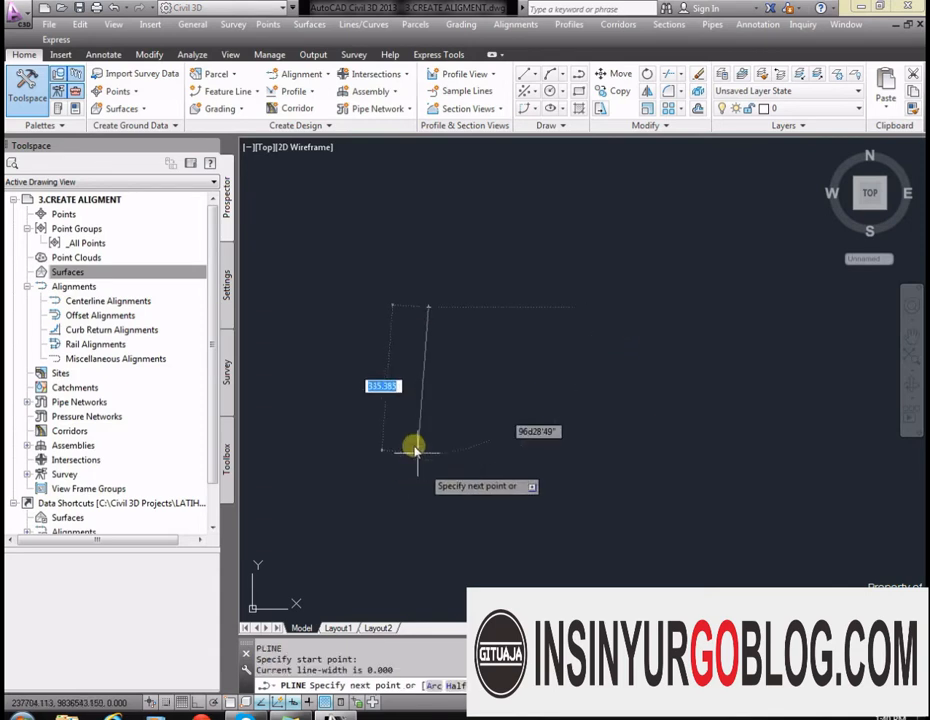
left_click(424, 400)
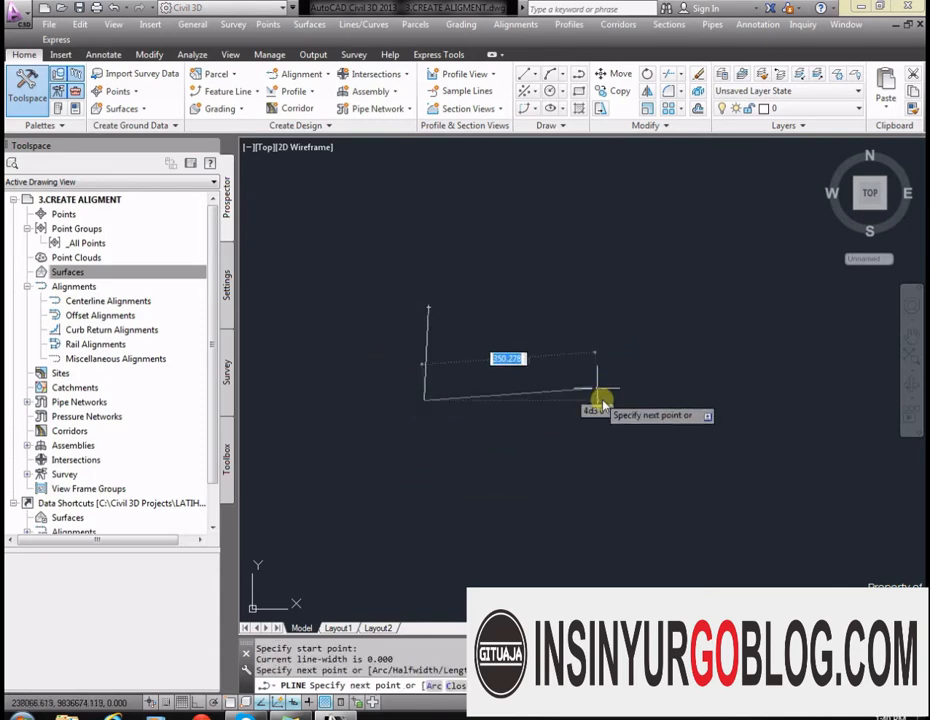
left_click(640, 404)
left_click(629, 298)
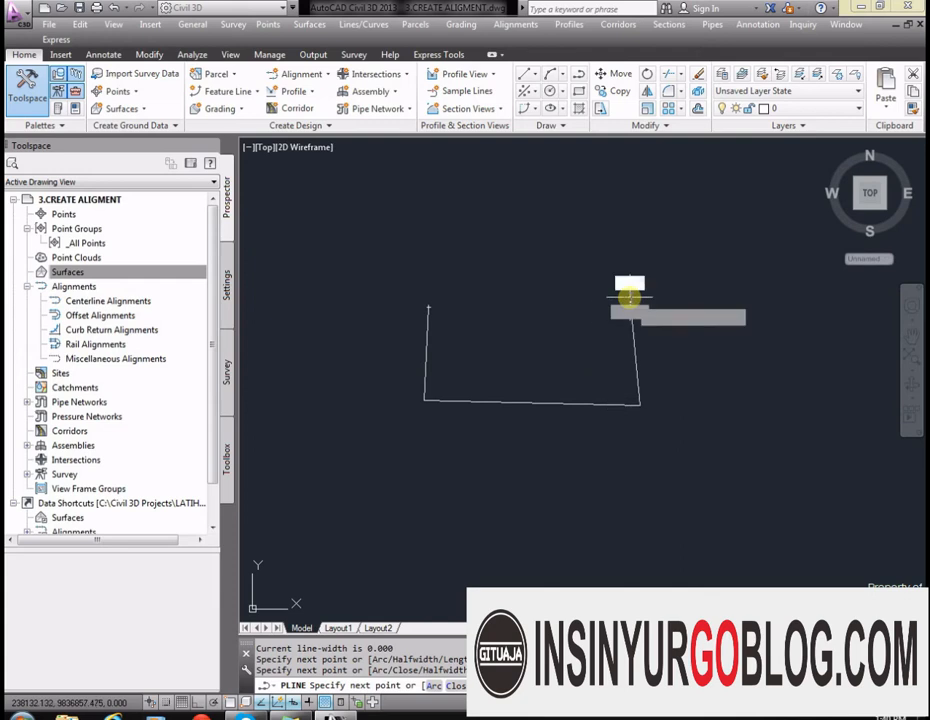
type("c")
key("Return")
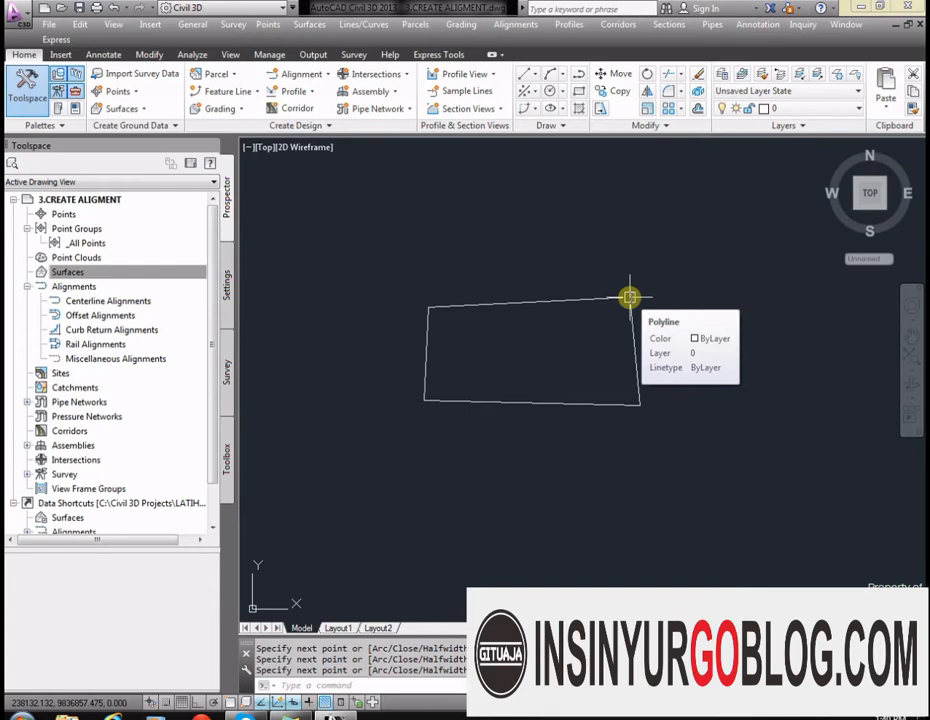
left_click(629, 298)
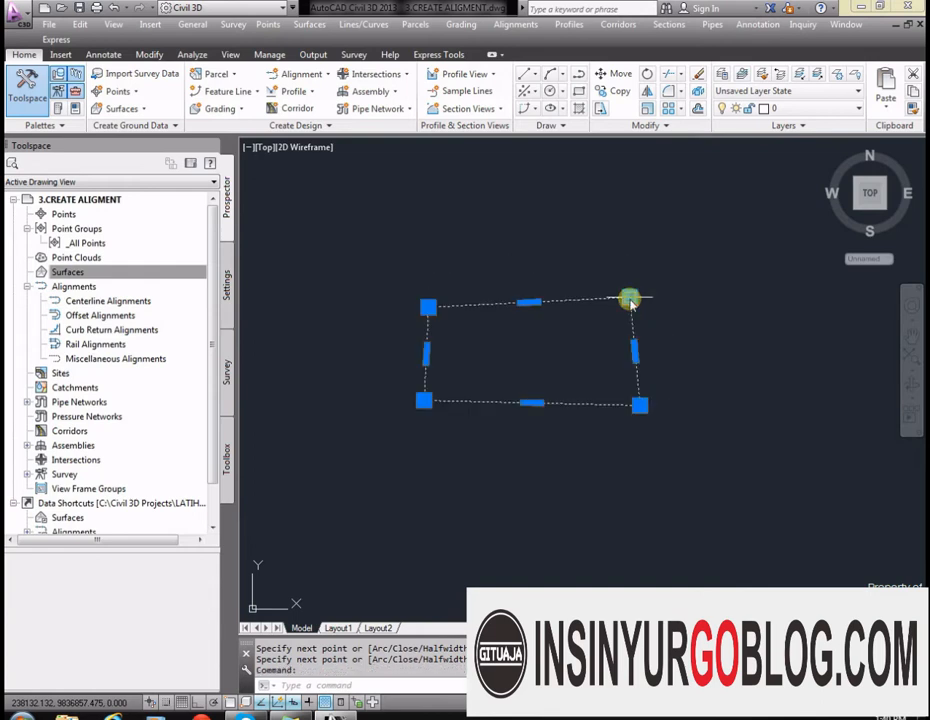
key("Escape")
key("Escape")
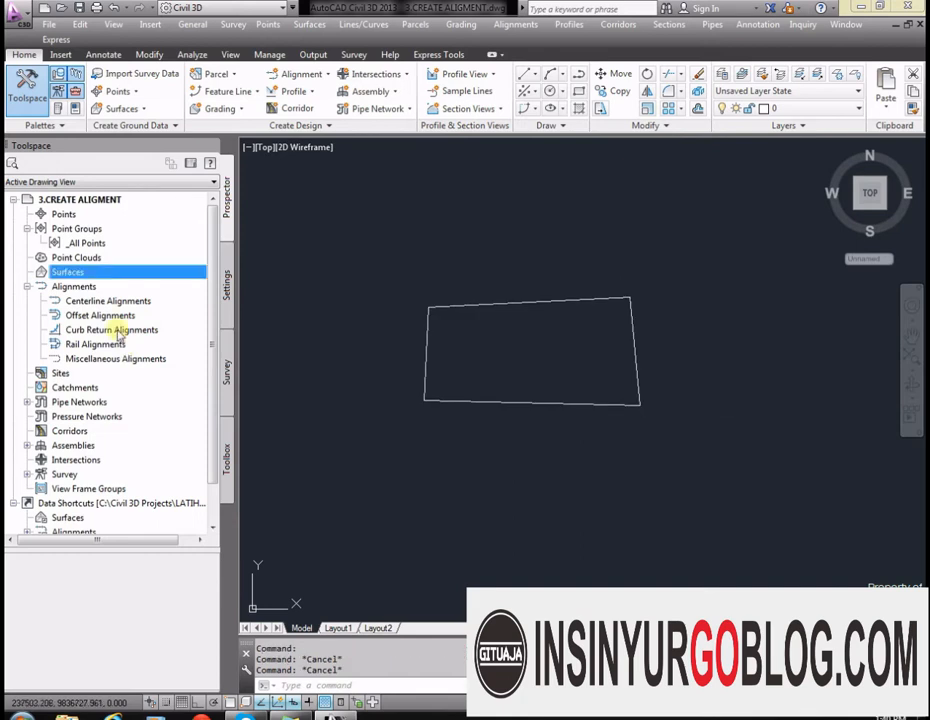
Create a TIN surface named "Surface EXISTING SURFACE" with the default contour style
right_click(91, 279)
left_click(122, 279)
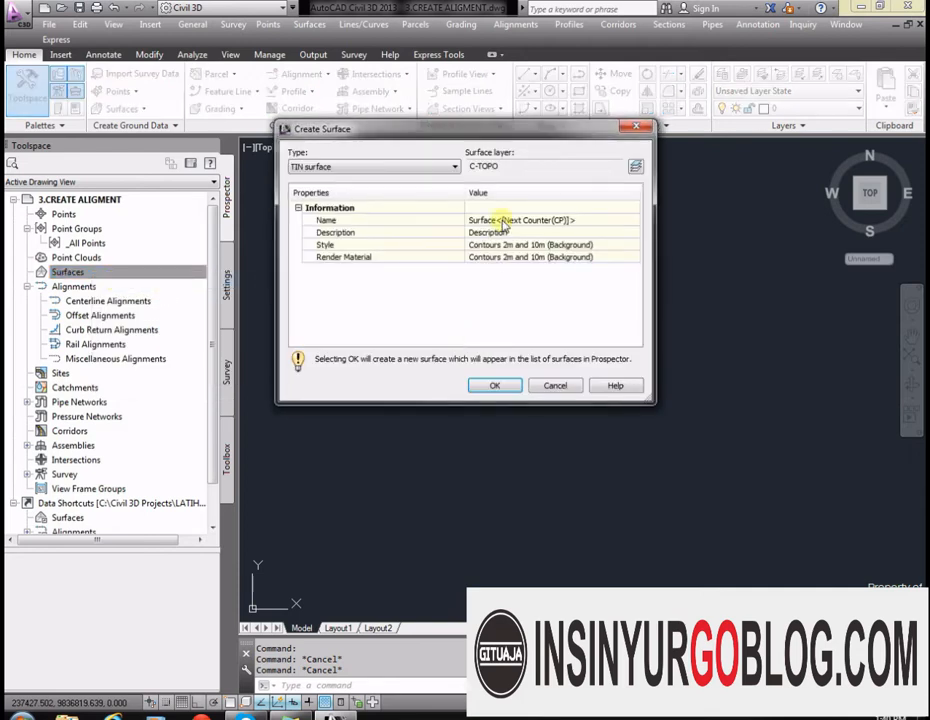
left_click(503, 222)
left_click_drag(495, 219, 601, 221)
type("DESIGN")
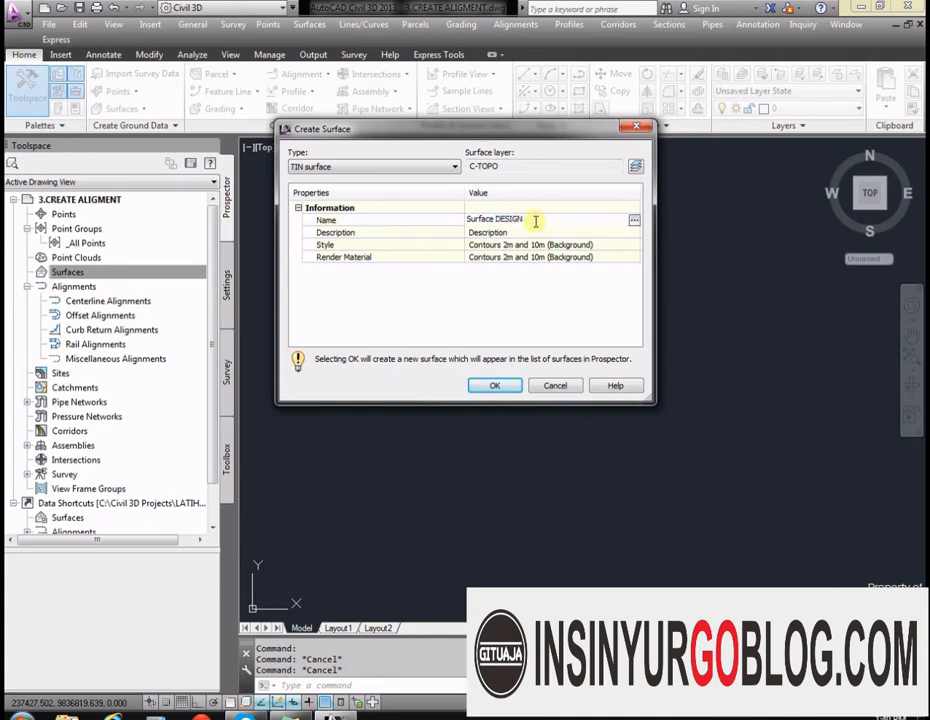
left_click(497, 218)
type("EXISTING")
key("Delete")
key("Delete")
key("Delete")
key("Delete")
key("Delete")
key("Delete")
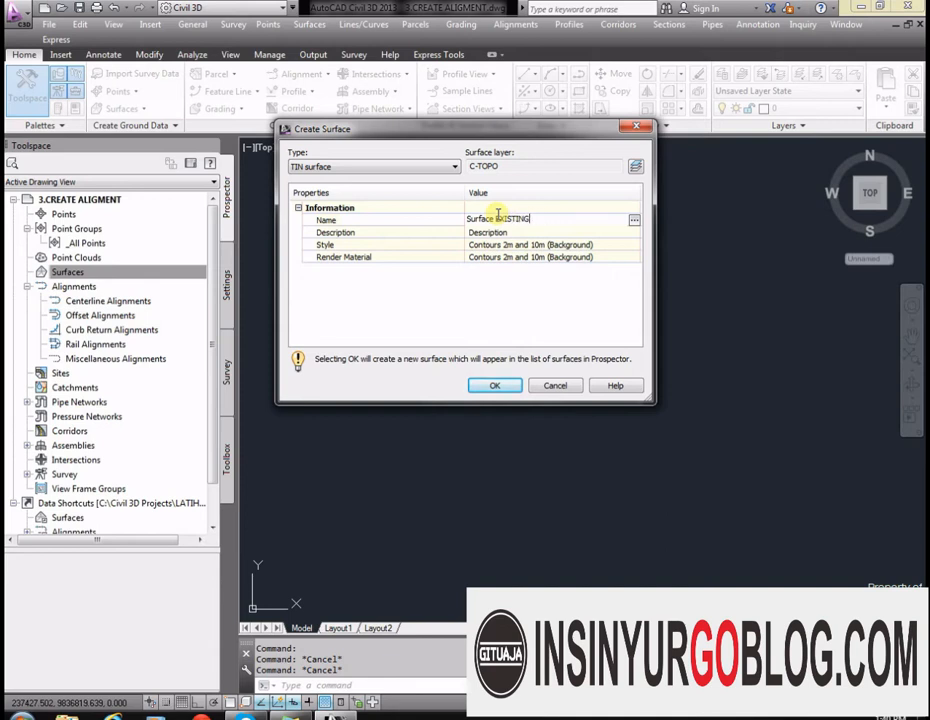
type("S")
key("BackSpace")
type("SURFACE")
left_click(487, 386)
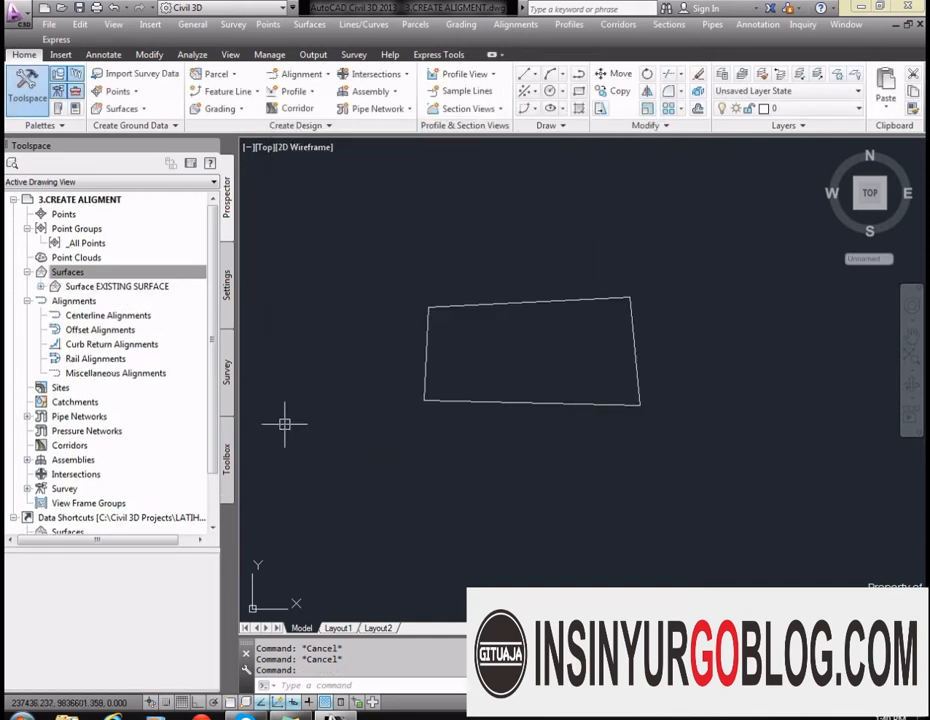
Add the four-sided polyline to the Surface EXISTING SURFACE definition as a Standard breakline with a 1.000m mid-ordinate distance
left_click(40, 272)
left_click(41, 286)
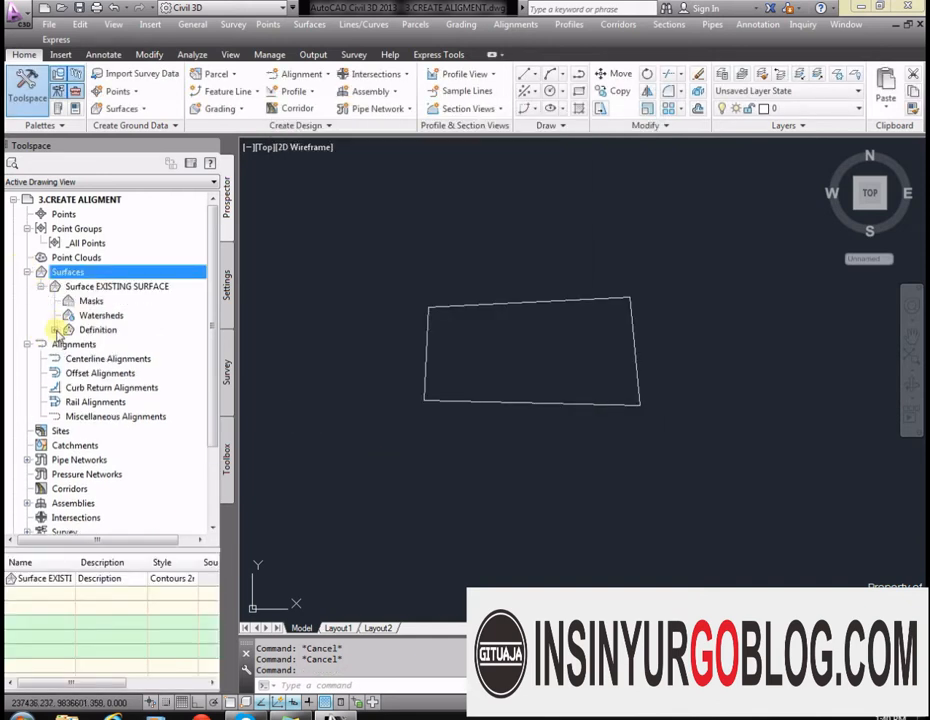
left_click(55, 329)
left_click(111, 358)
right_click(111, 359)
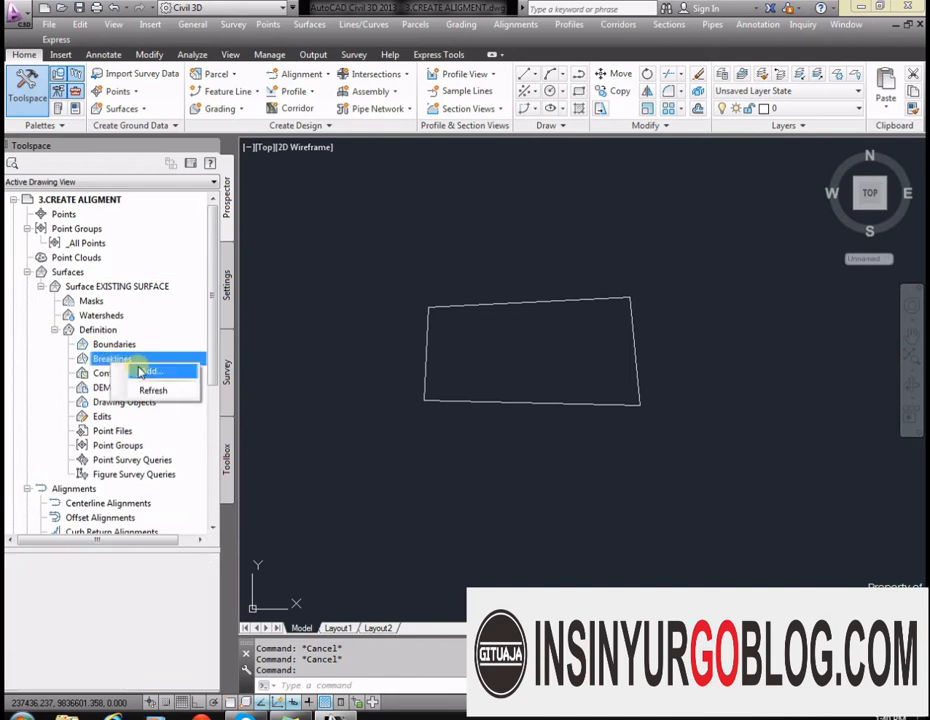
left_click(139, 370)
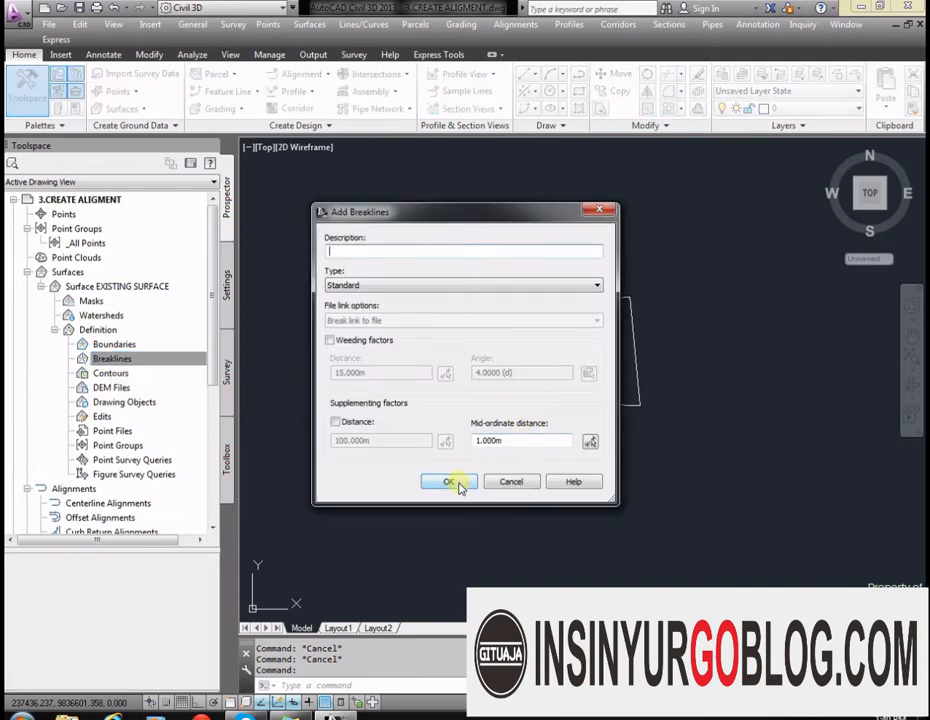
left_click(457, 484)
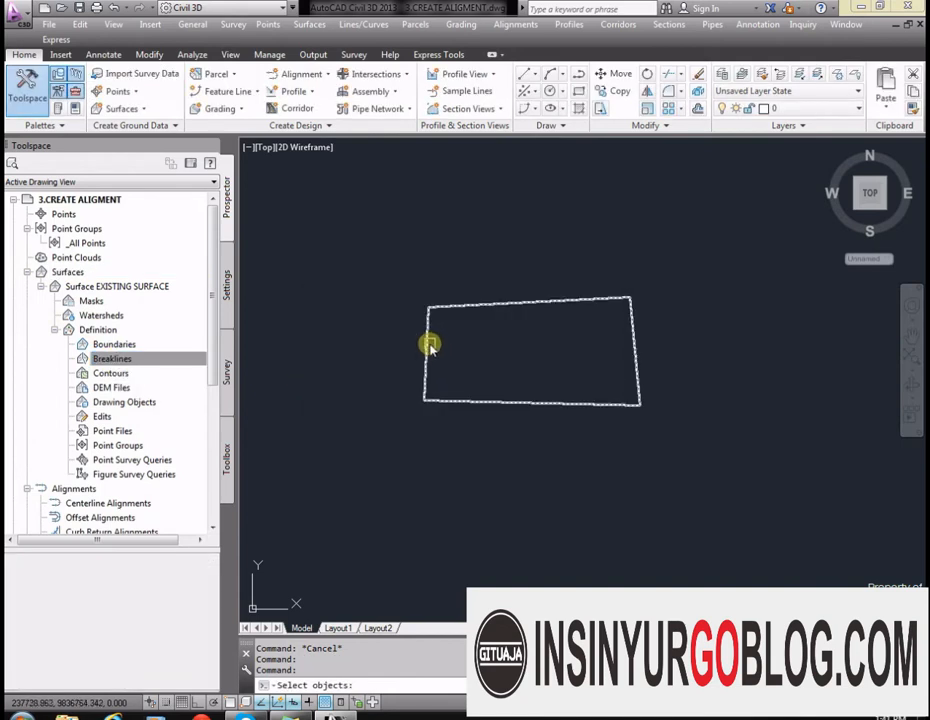
left_click(429, 344)
key("Return")
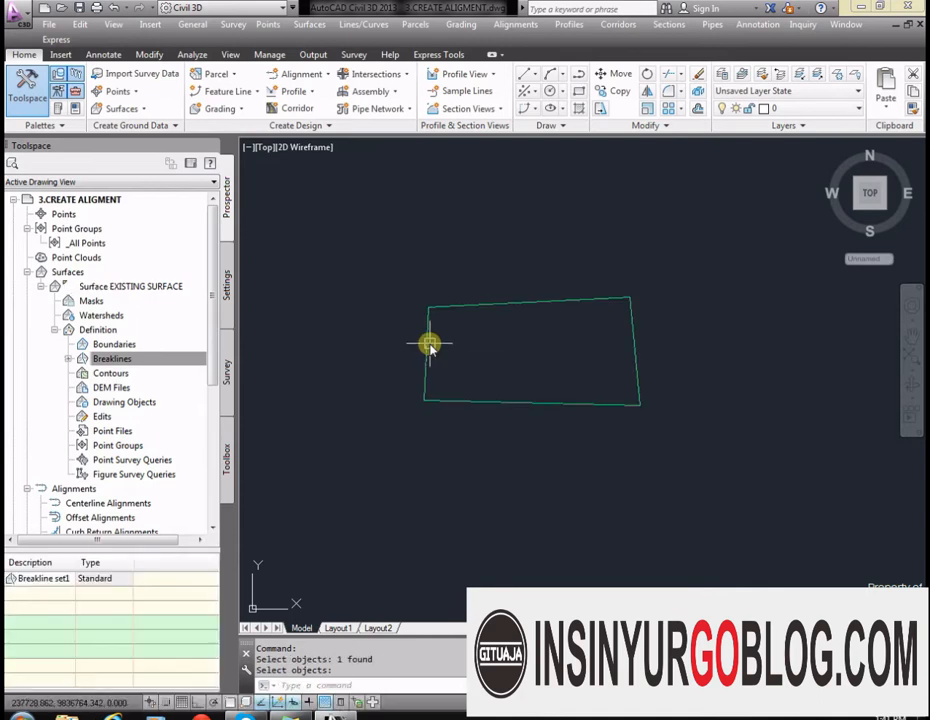
Set the surface style of Surface EXISTING SURFACE to Contours 0.2 DAN 1M
left_click(429, 344)
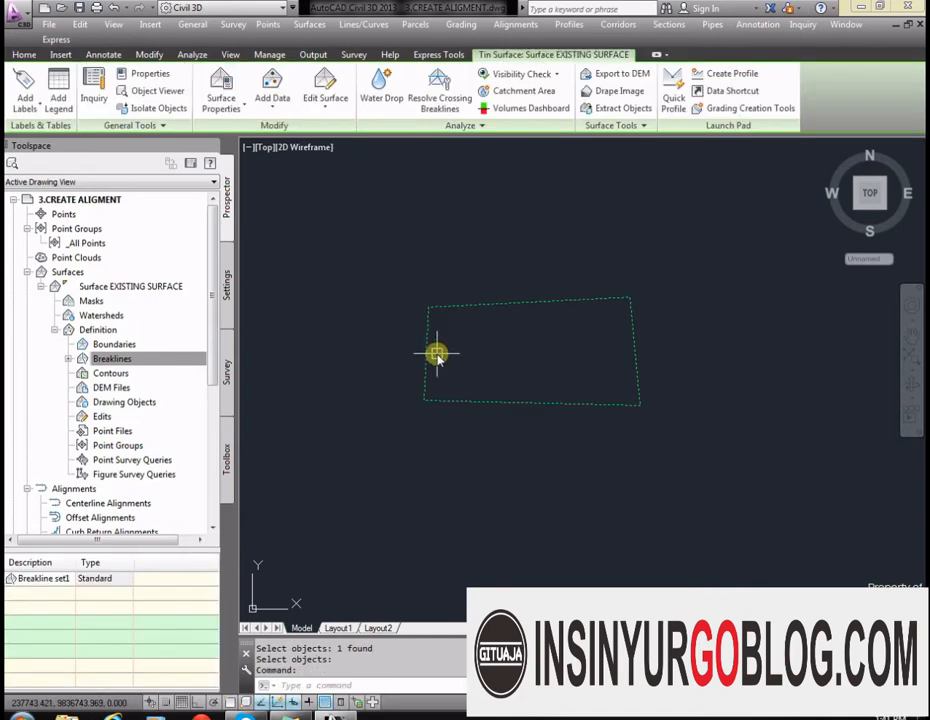
right_click(490, 307)
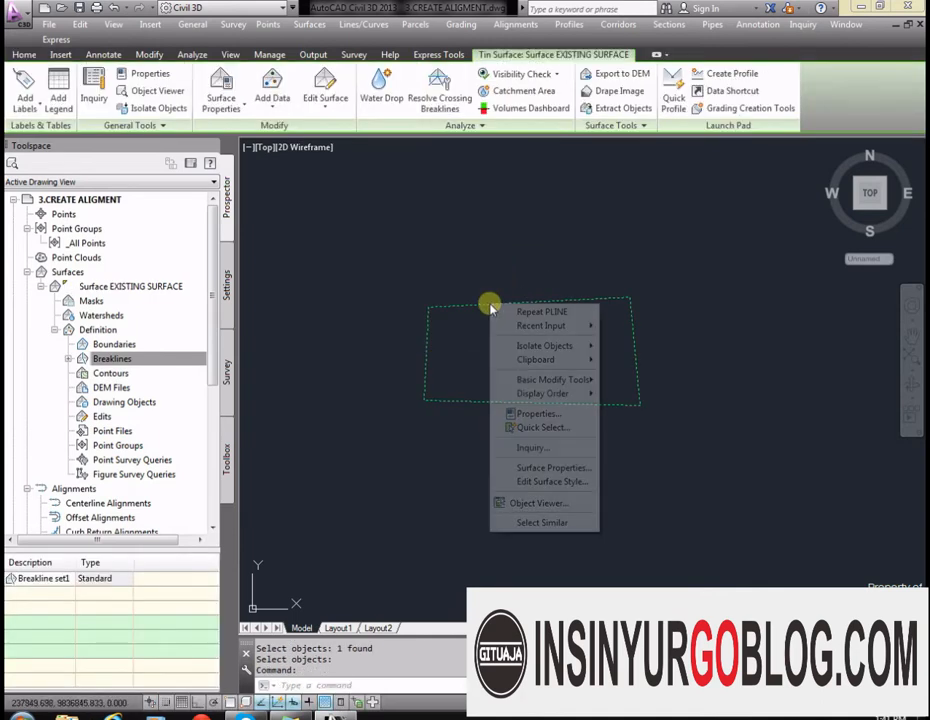
left_click(562, 470)
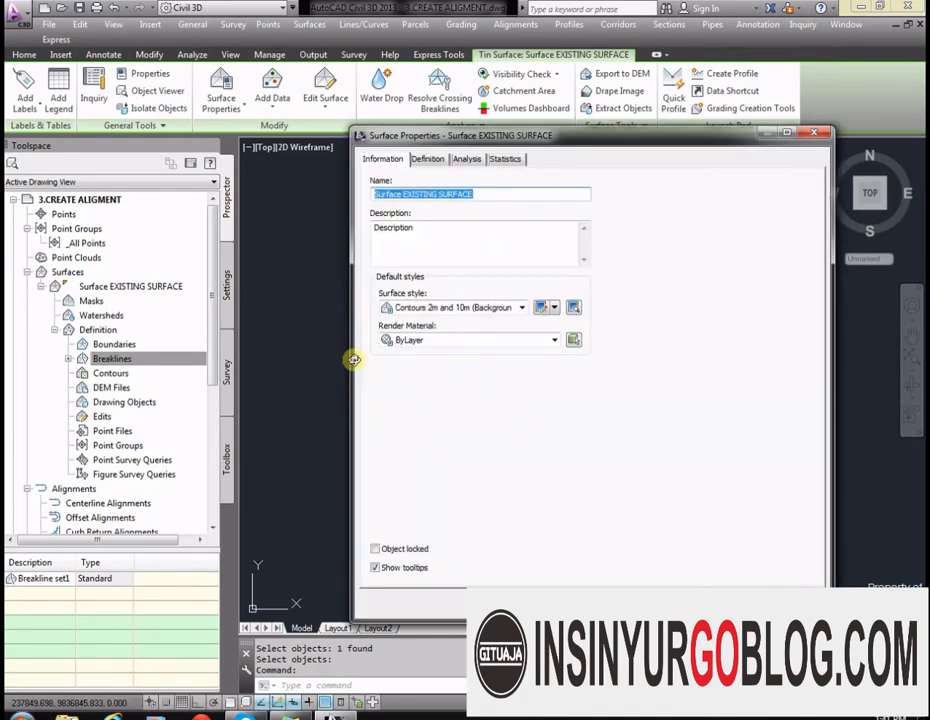
left_click(453, 312)
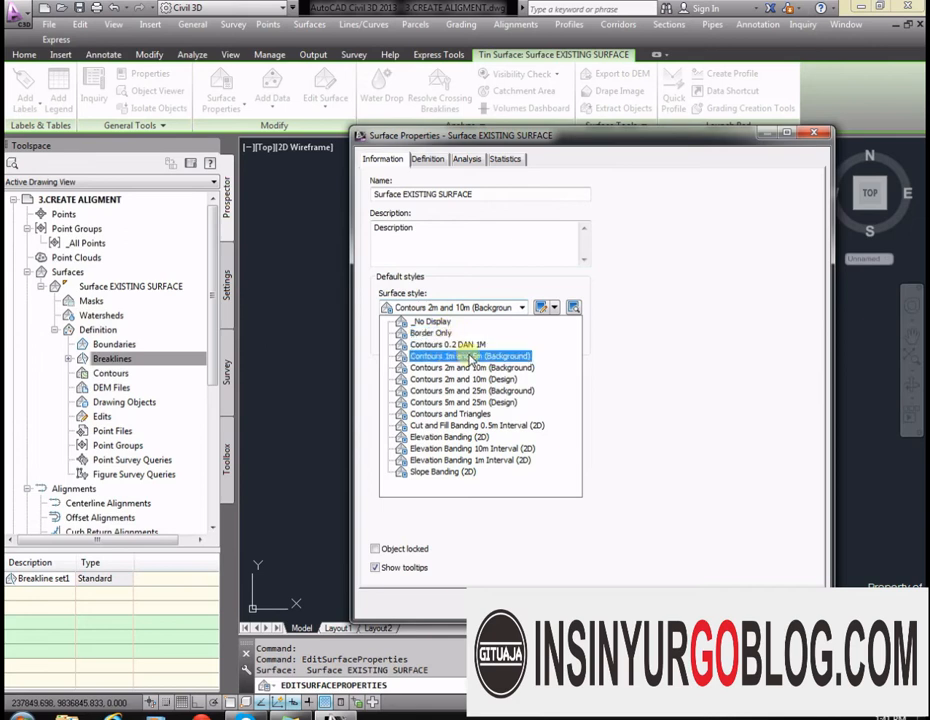
left_click(447, 344)
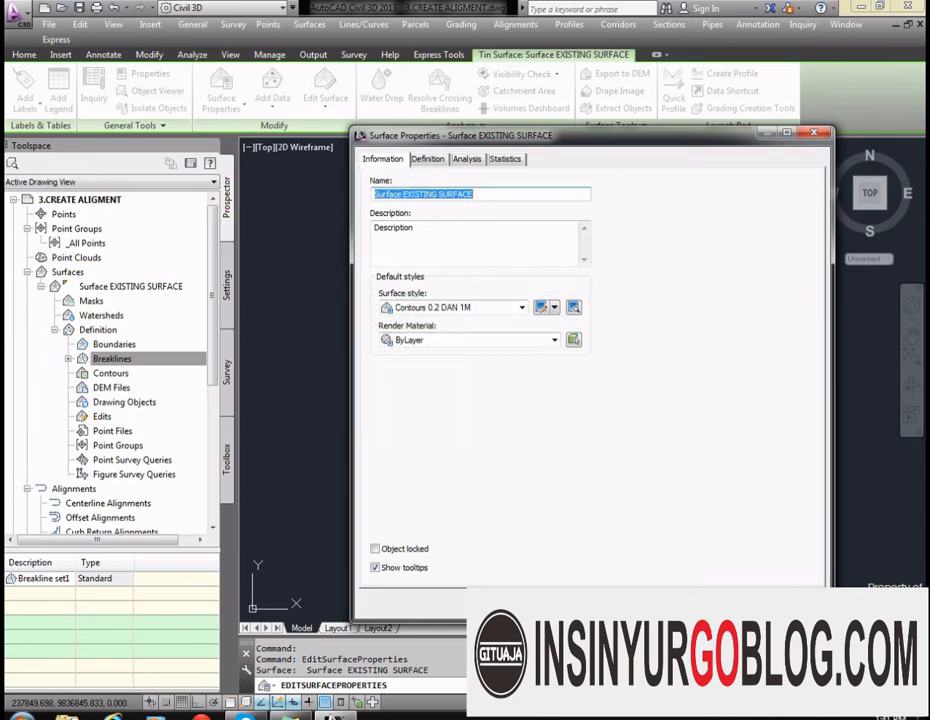
left_click(587, 605)
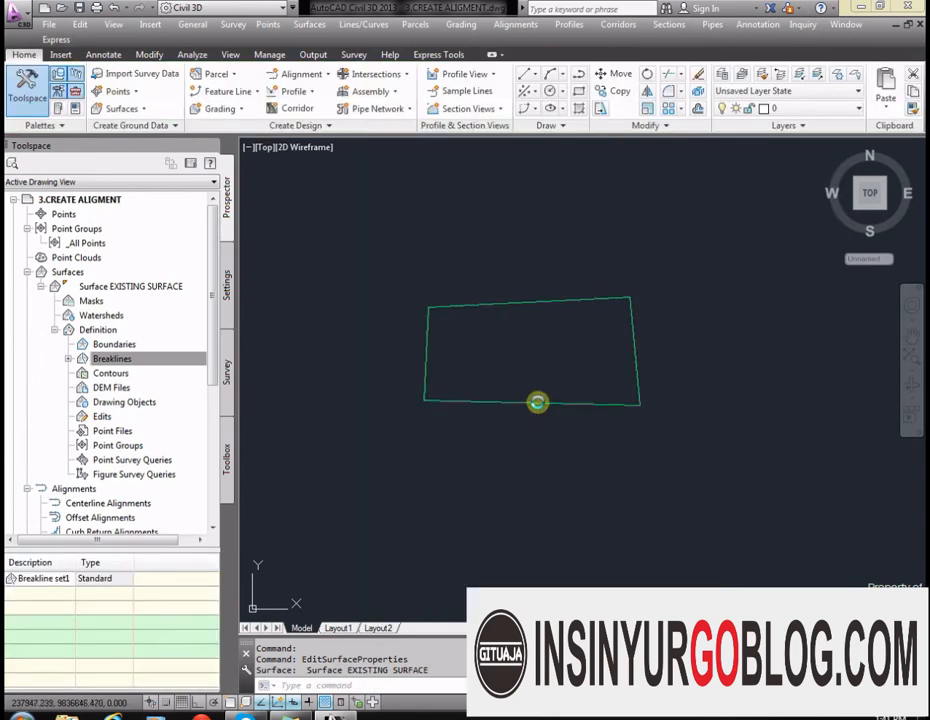
Set the surface style of Surface EXISTING SURFACE to Contours and Triangles and check that style's component display settings
left_click(537, 402)
right_click(537, 404)
left_click(590, 565)
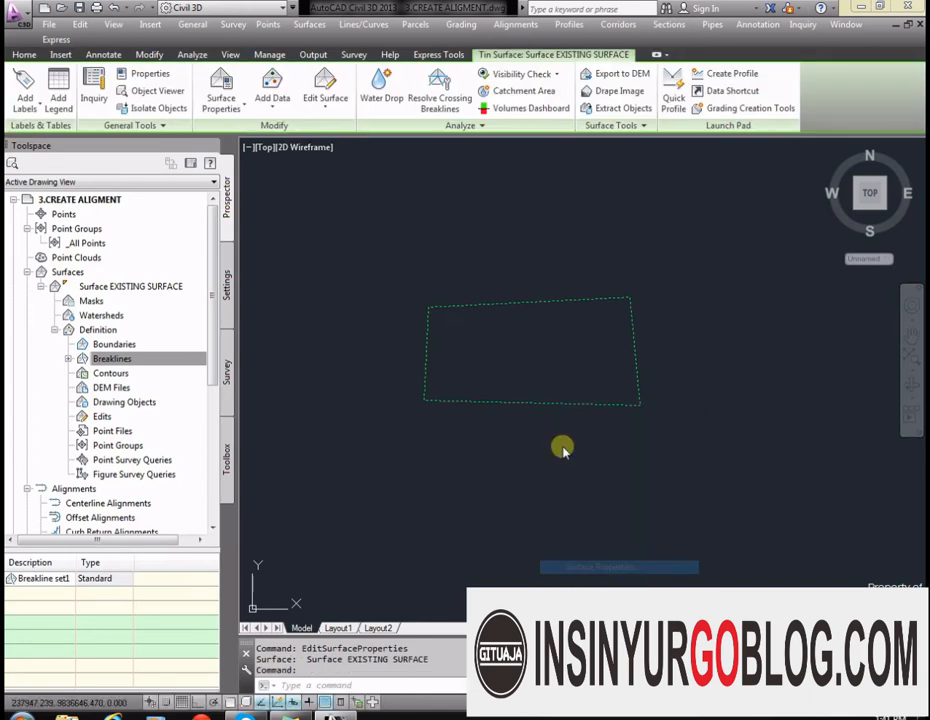
left_click(490, 307)
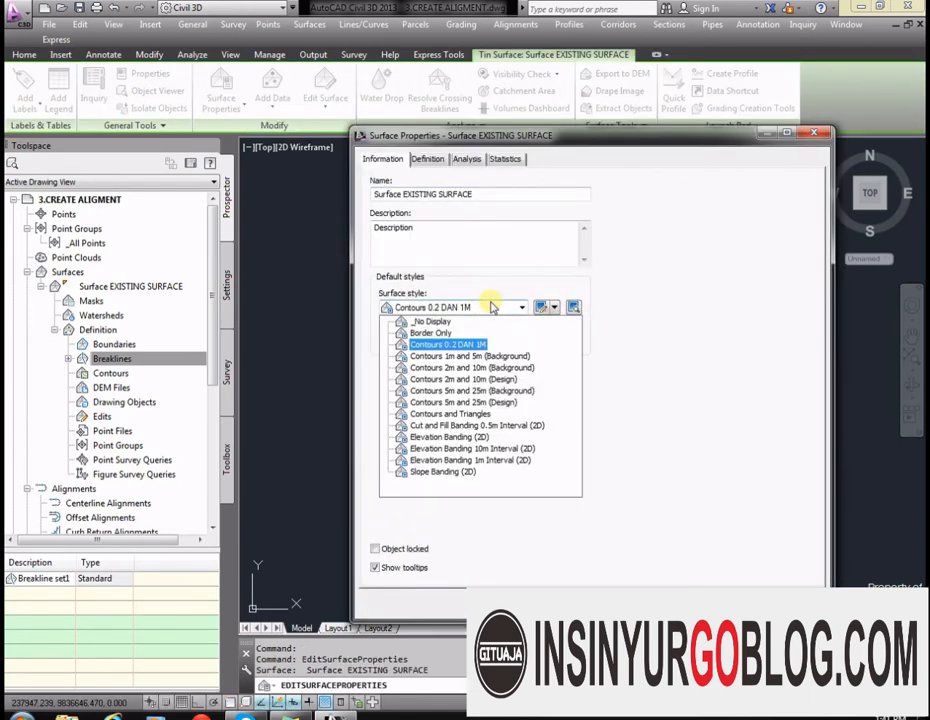
left_click(452, 413)
left_click(607, 581)
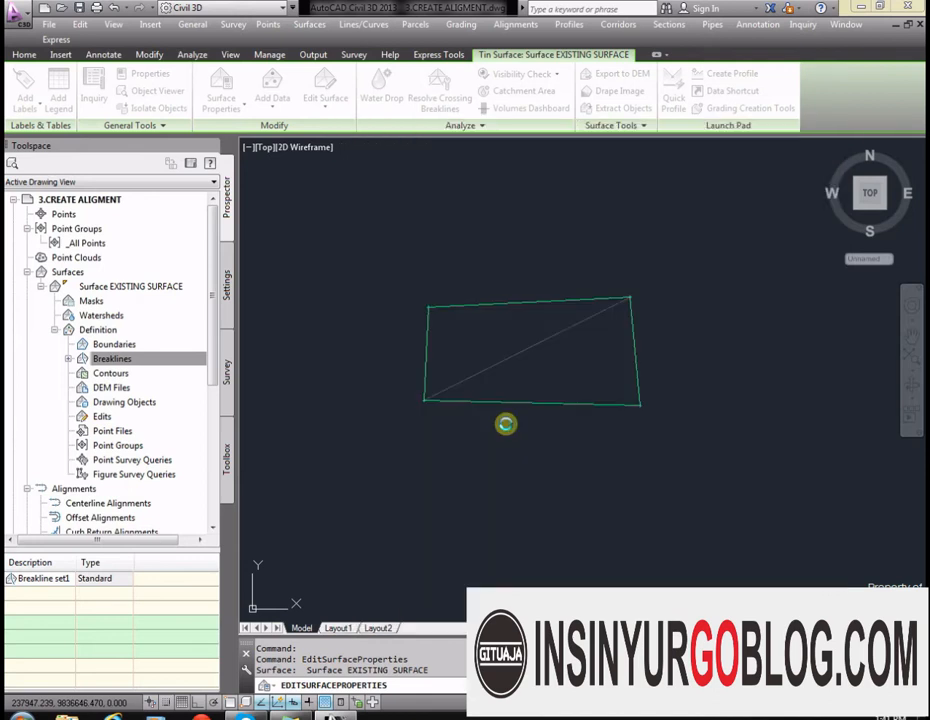
left_click(516, 400)
right_click(516, 400)
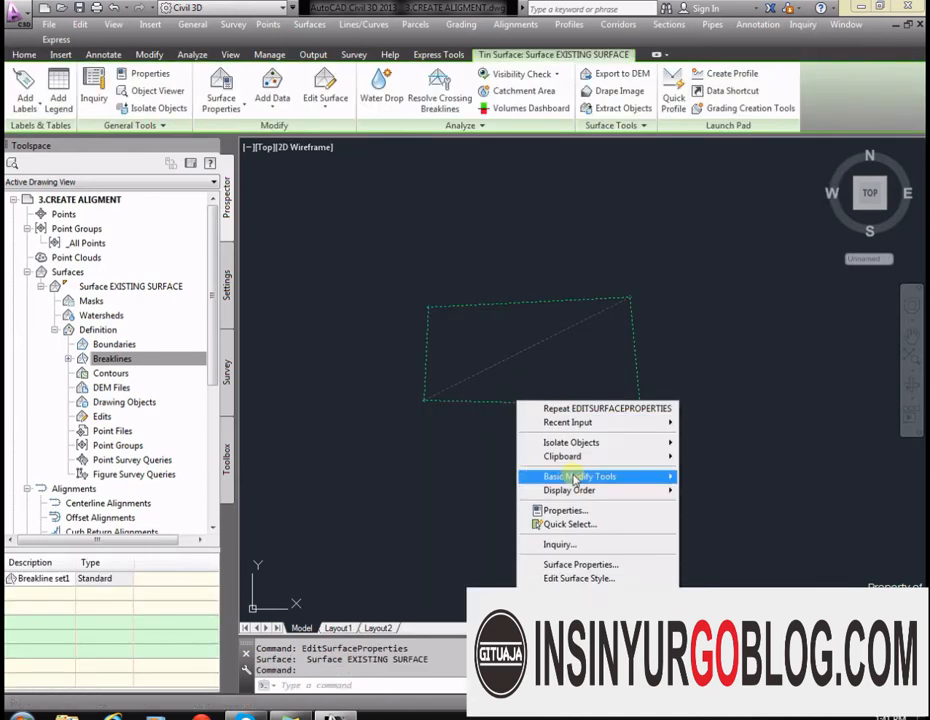
left_click(606, 579)
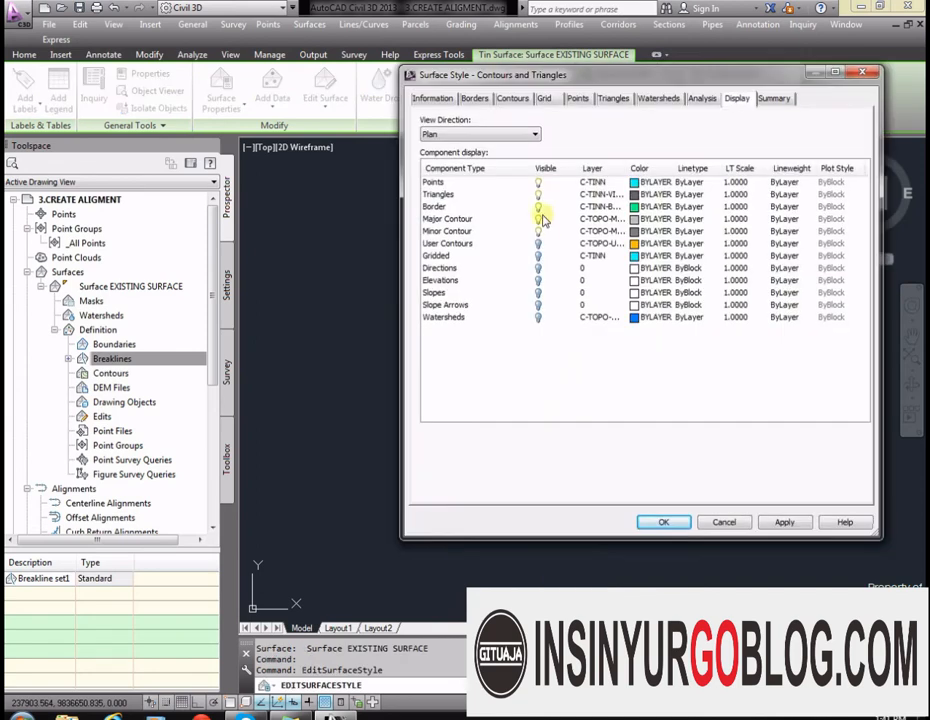
left_click(665, 522)
Set the elevation of the surface point at the outline's upper-left corner to 5 m
scroll(429, 315, "up", 2)
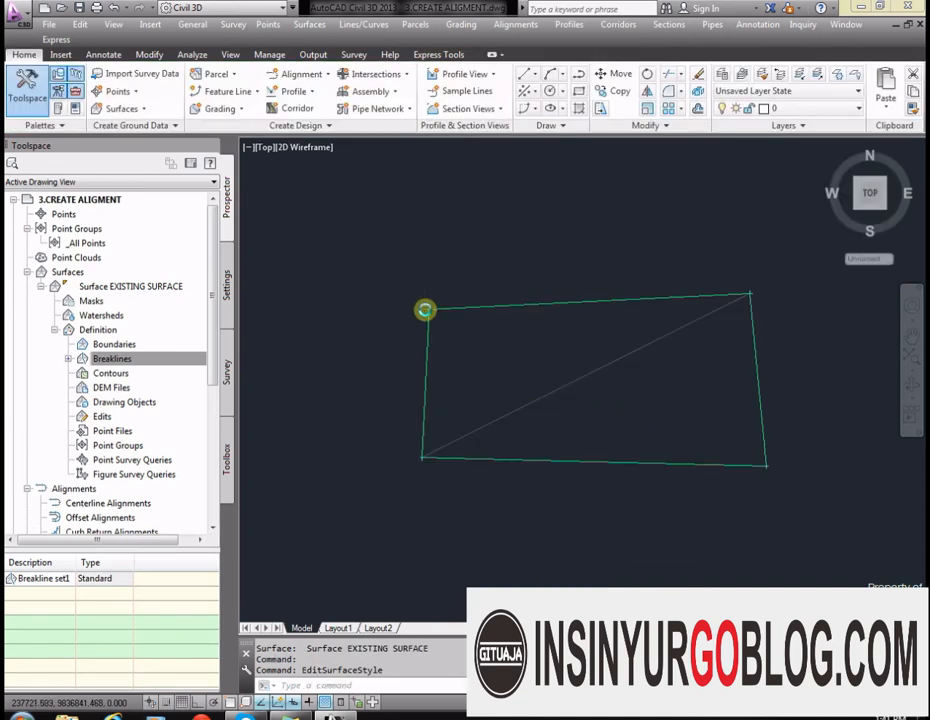
scroll(429, 313, "up", 2)
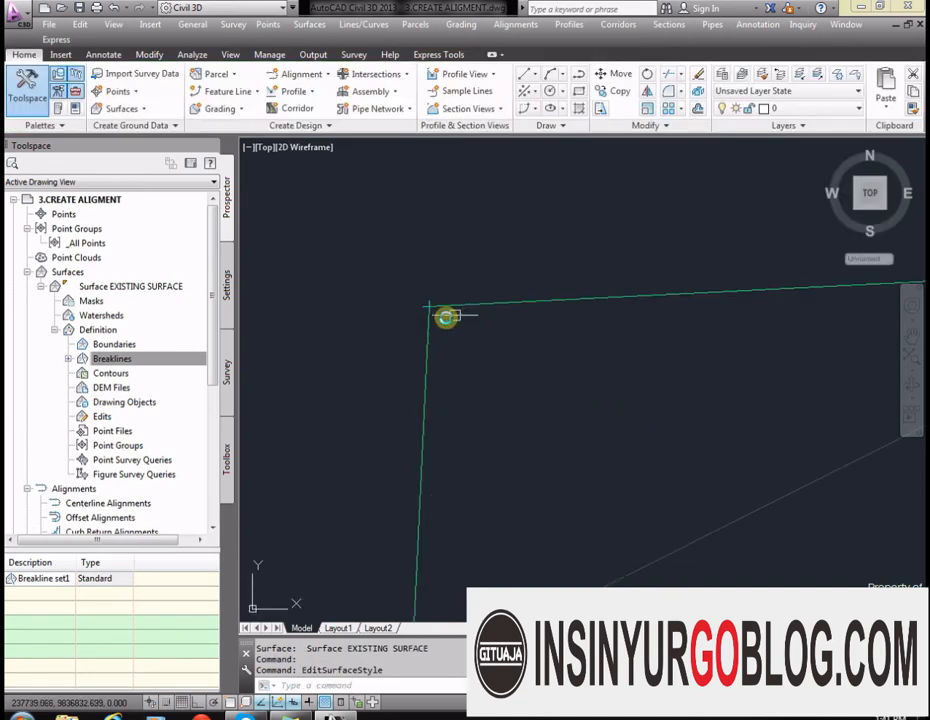
scroll(367, 345, "down", 2)
scroll(400, 320, "up", 4)
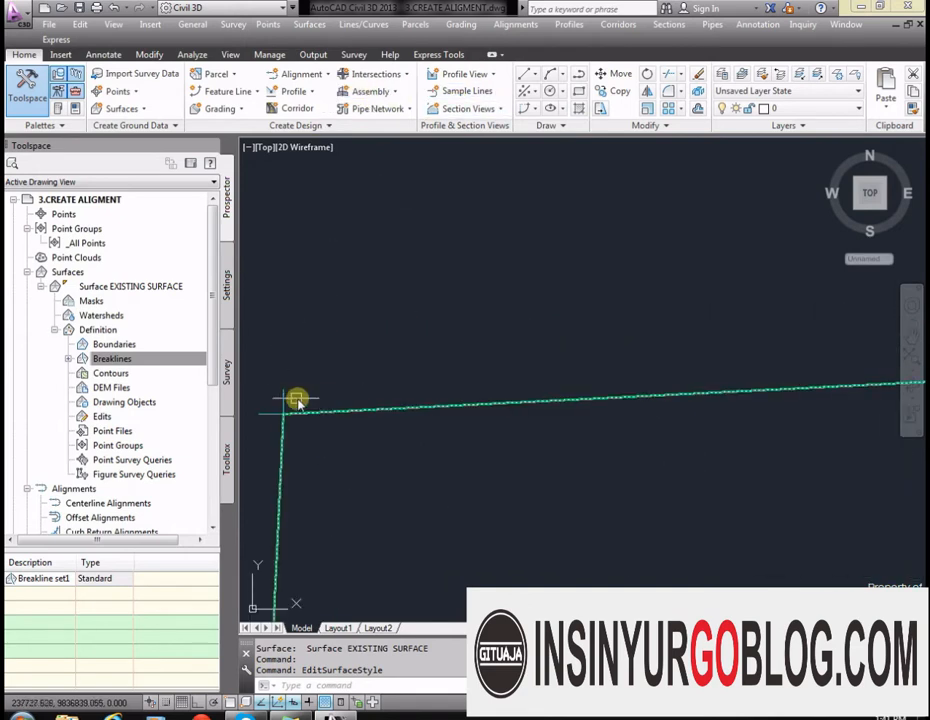
left_click(281, 397)
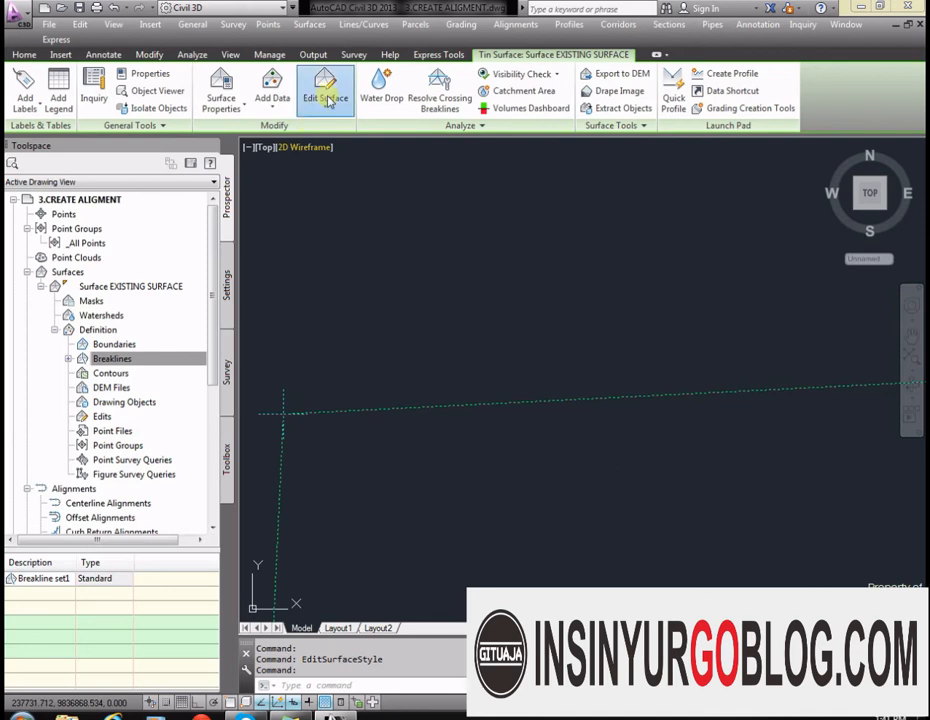
left_click(324, 92)
left_click(310, 279)
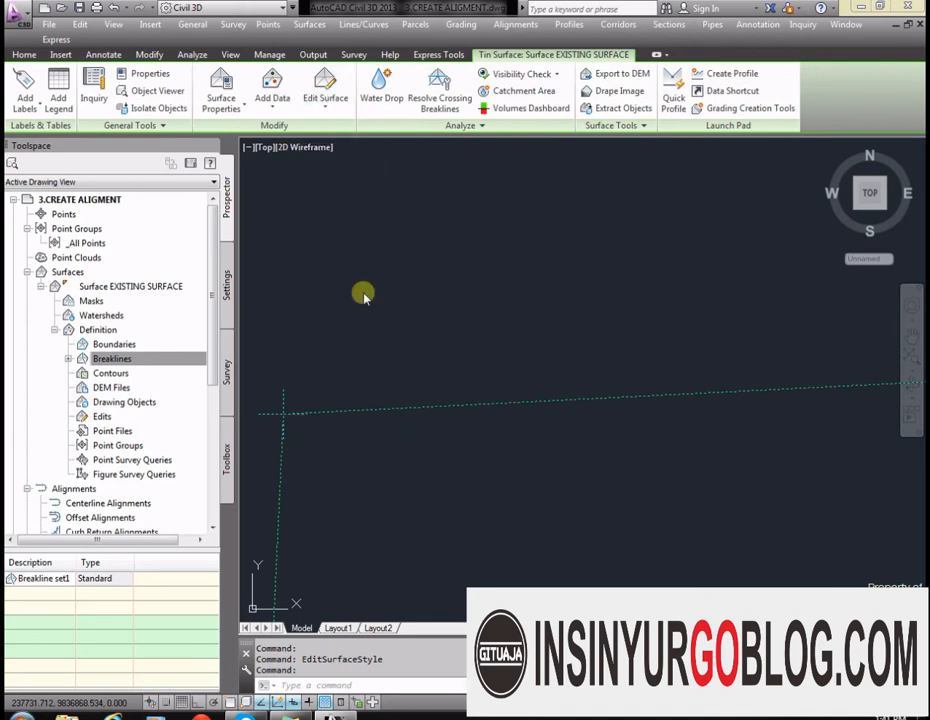
left_click(318, 393)
key("Return")
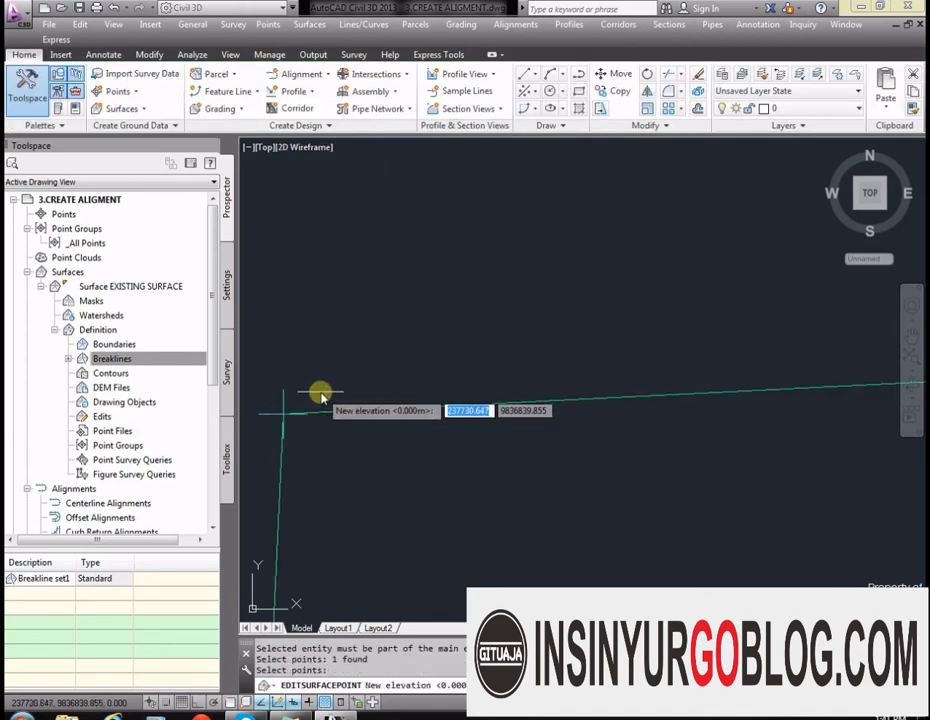
type("5")
key("Return")
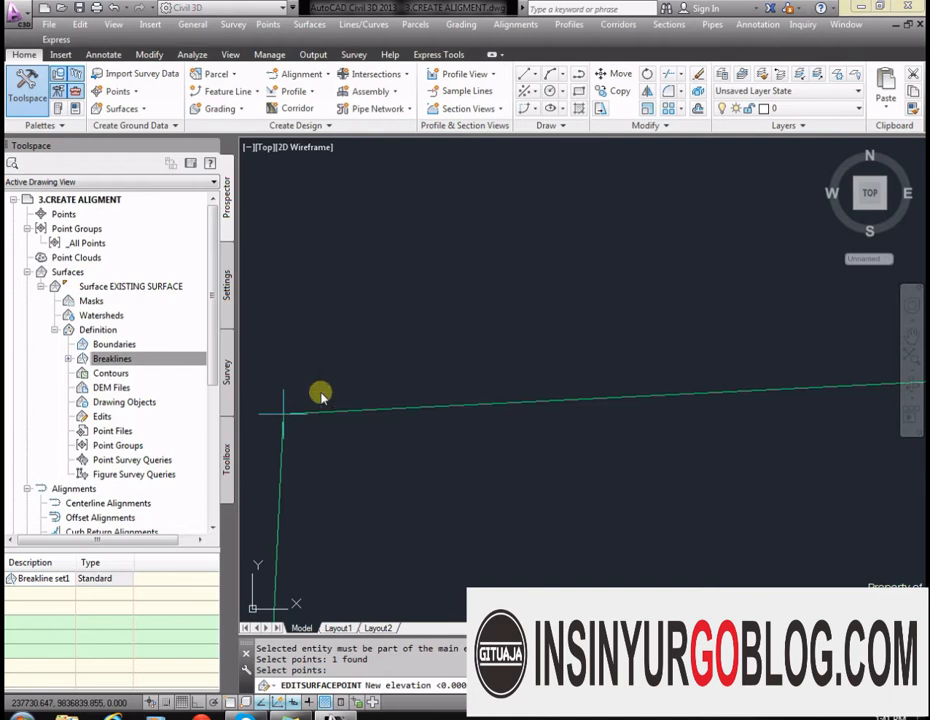
Set the elevation of the surface point at the outline's upper-right corner to 3 m
scroll(357, 367, "down", 4)
scroll(832, 330, "up", 6)
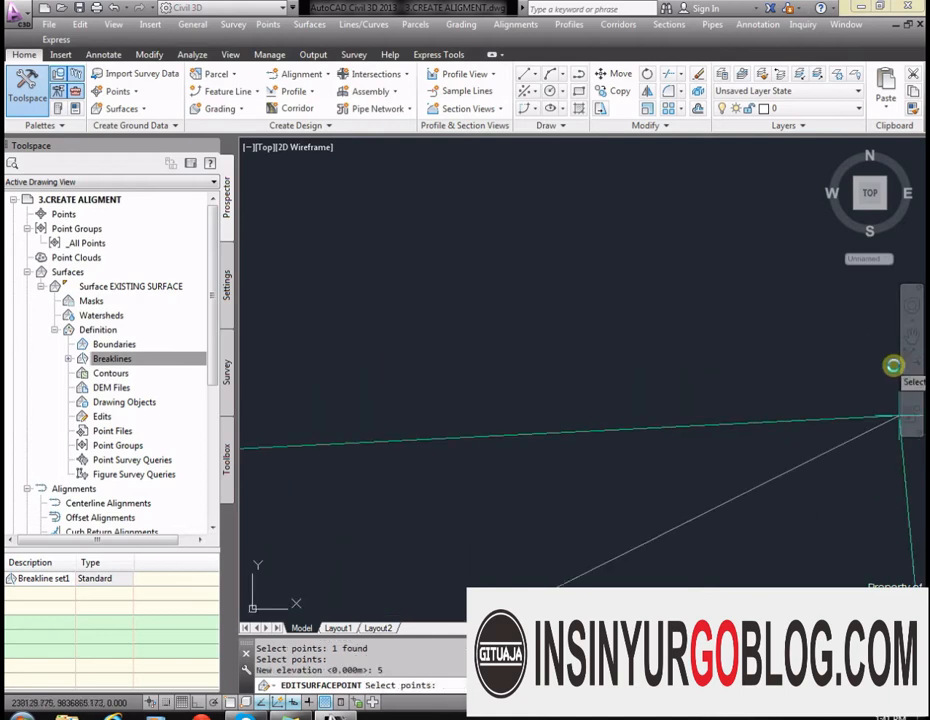
middle_click_drag(893, 366, 802, 399)
left_click(804, 414)
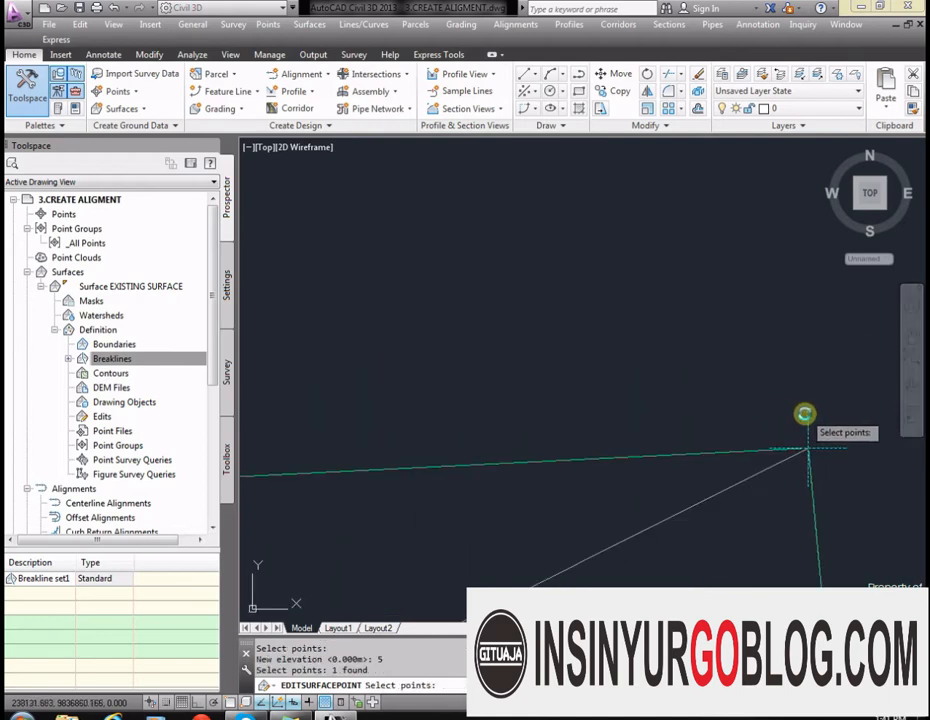
key("Return")
type("3")
key("Return")
Set the elevation of the surface point at the outline's lower-right corner to 6 m
scroll(571, 266, "down", 5)
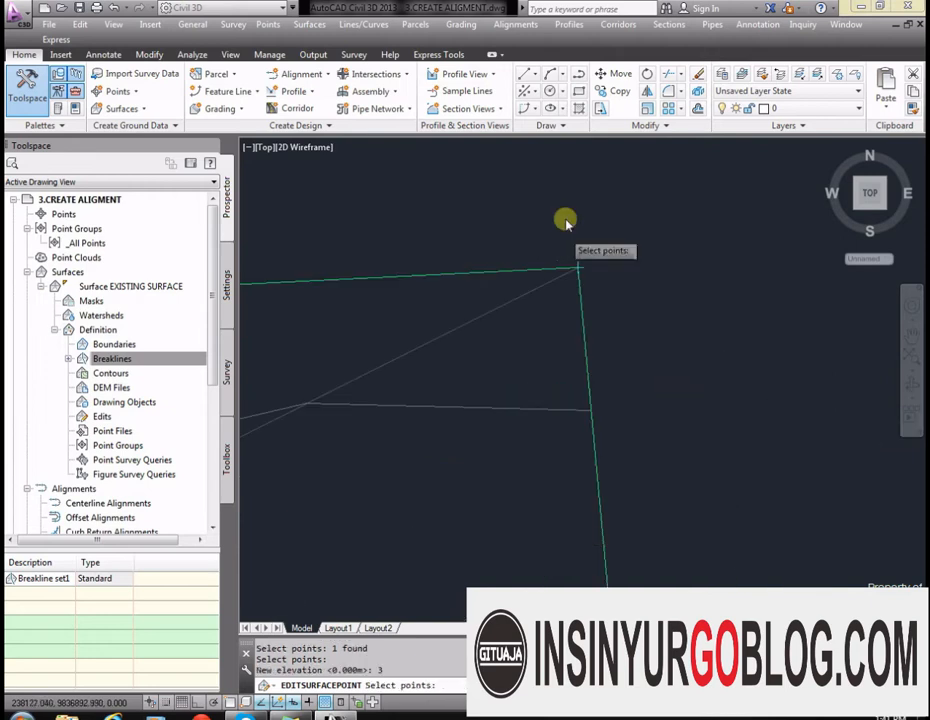
scroll(533, 358, "up", 5)
left_click(499, 317)
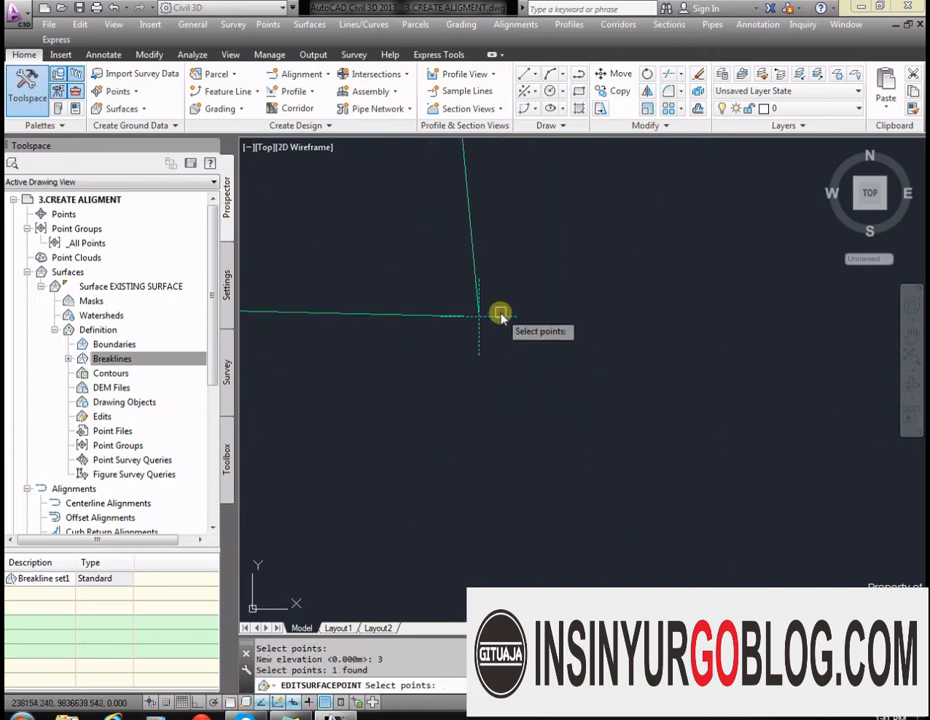
key("Return")
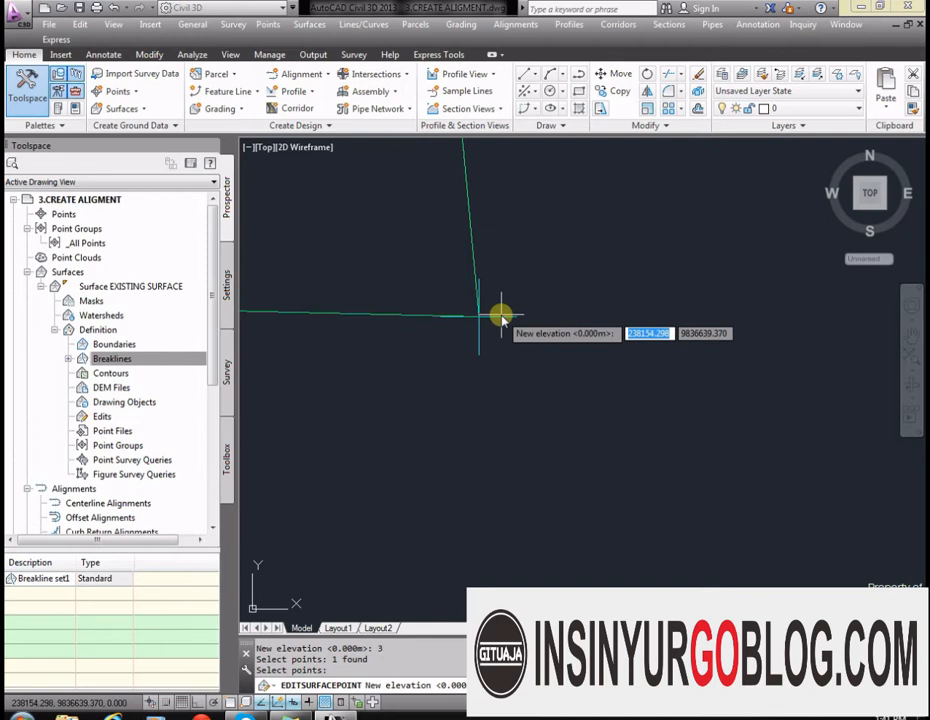
type("6")
key("Return")
Set the elevation of the surface point at the outline's lower-left corner to 7 m and finish editing surface points
scroll(700, 392, "down", 4)
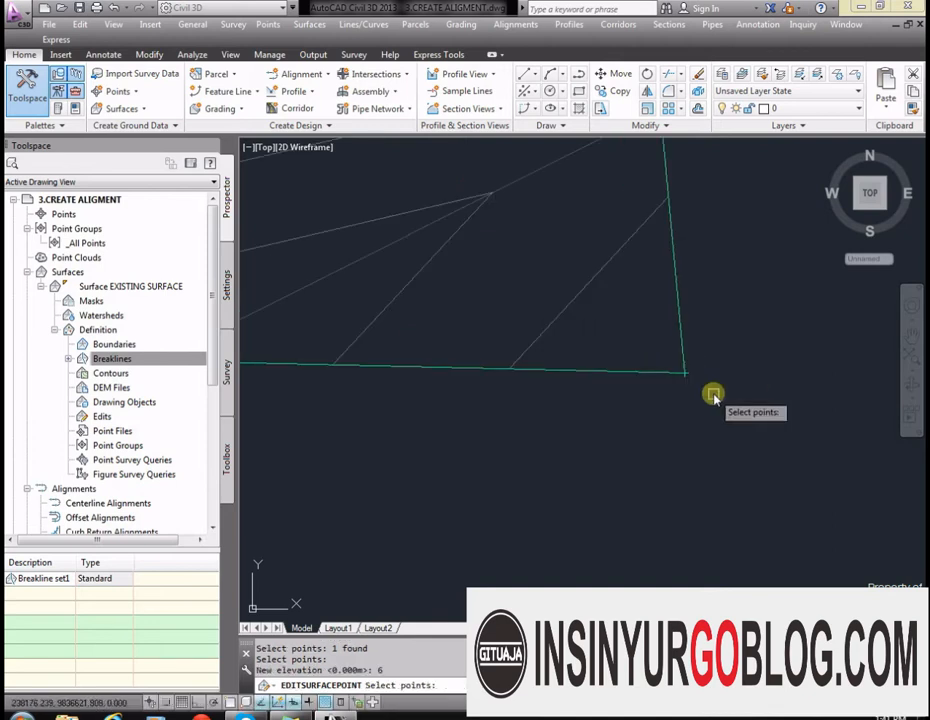
scroll(500, 340, "up", 5)
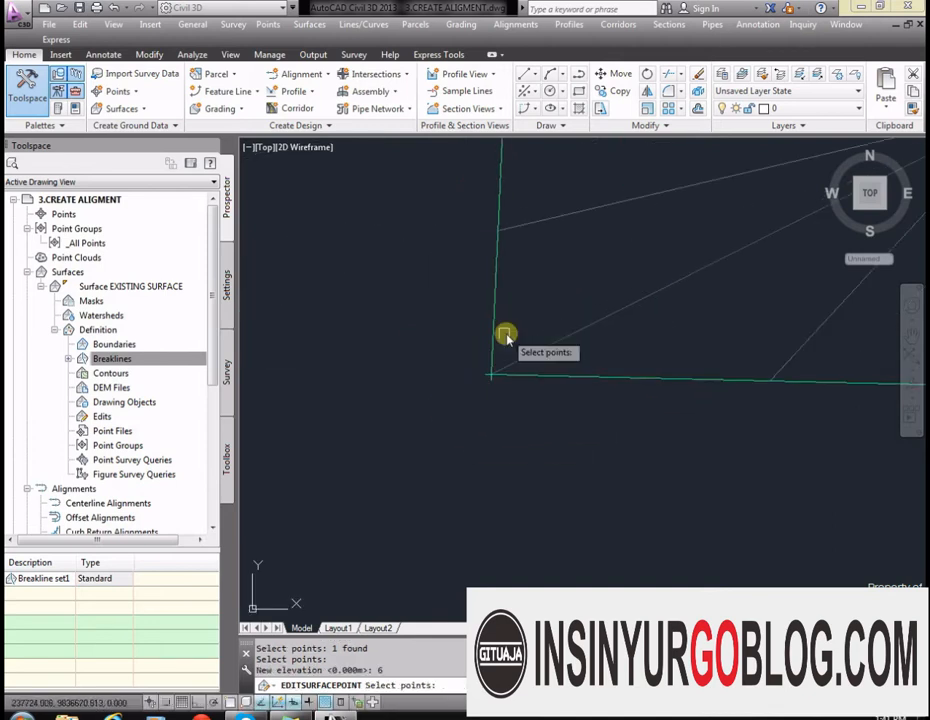
left_click(499, 389)
key("Return")
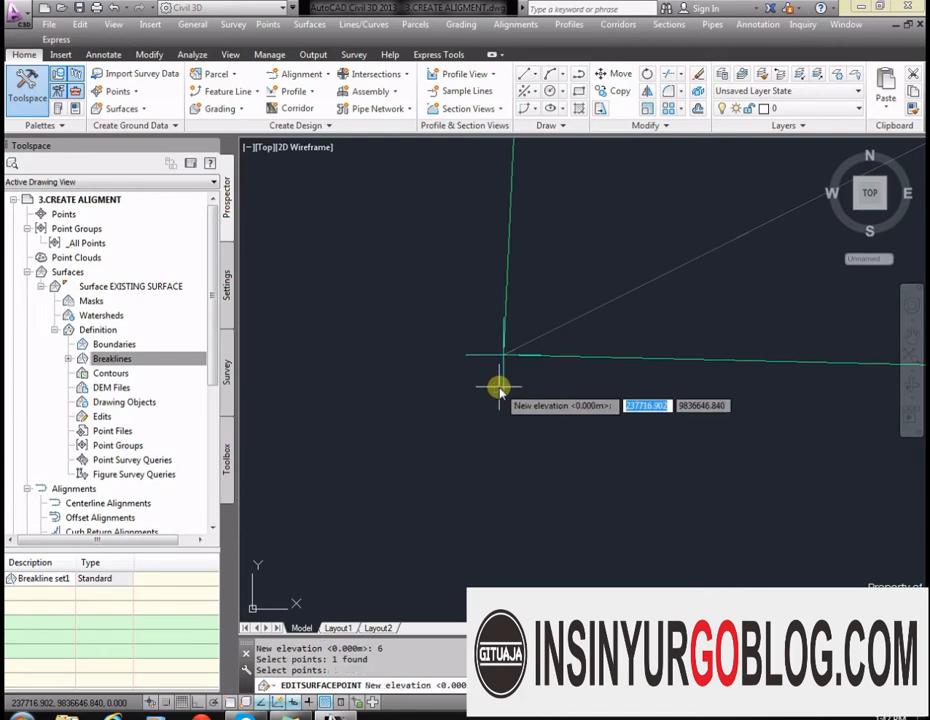
type("7")
key("Return")
scroll(436, 408, "down", 4)
scroll(520, 378, "down", 3)
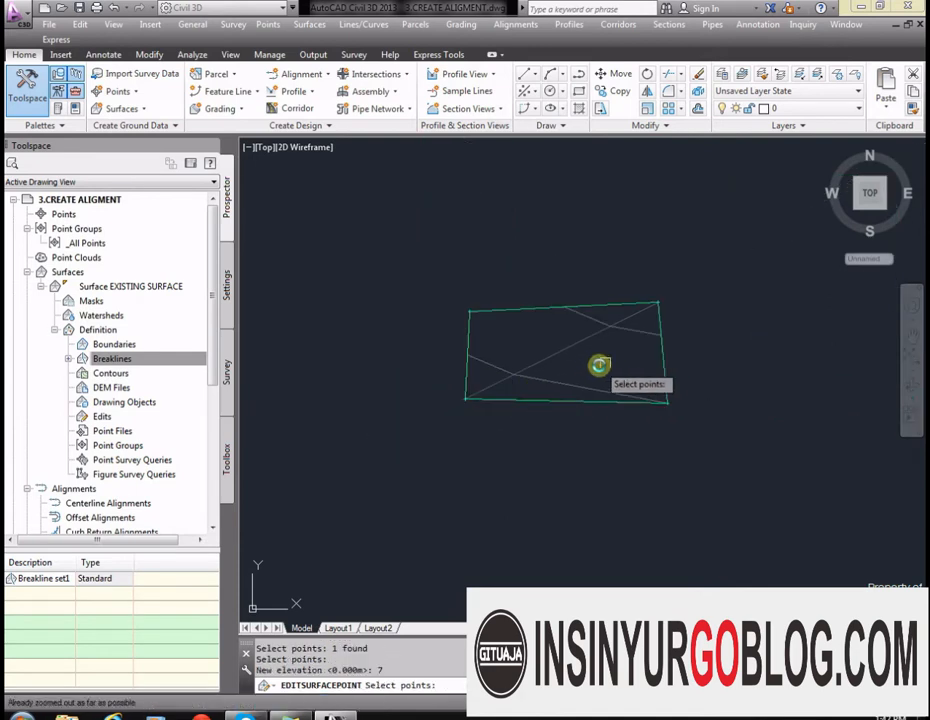
key("Return")
Draw a straight, nearly horizontal two-point polyline across the middle of the surface
left_click(606, 361)
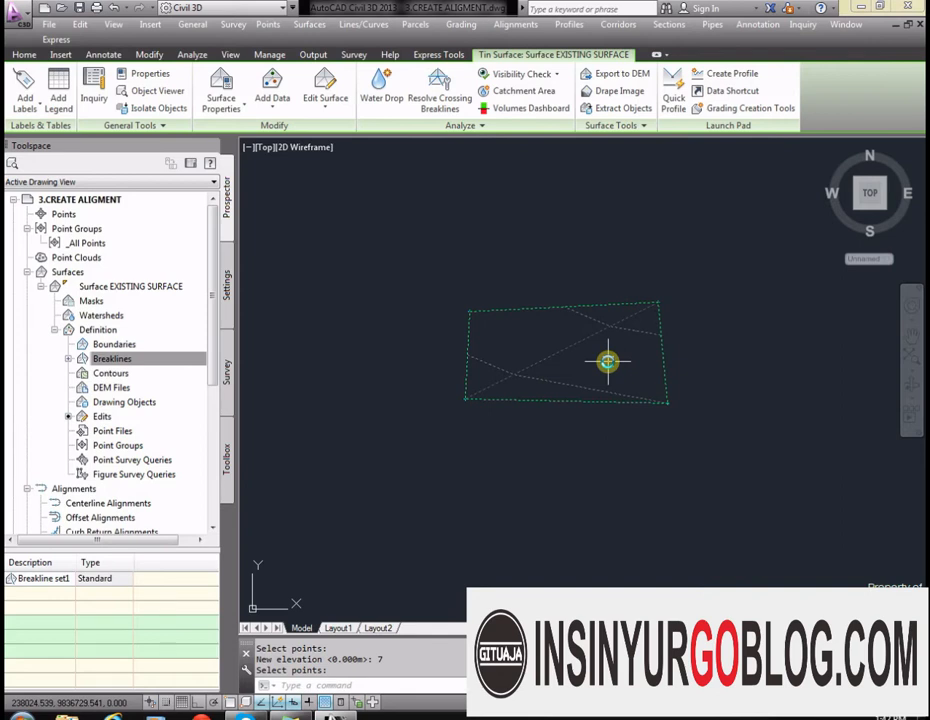
type("pl")
key("Return")
left_click(500, 347)
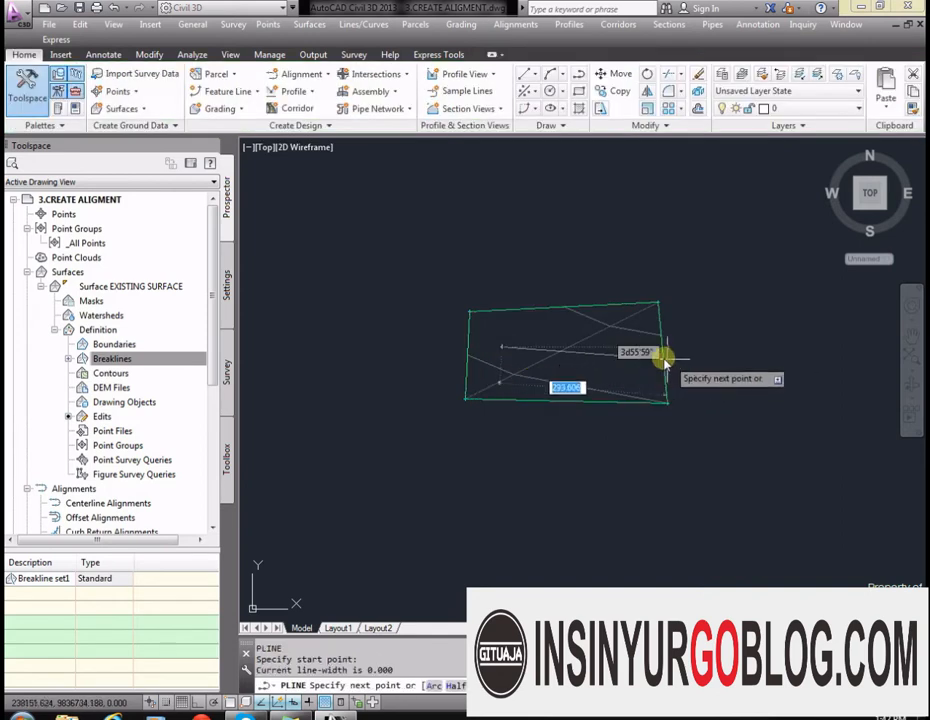
left_click(632, 349)
key("Return")
Create a quick profile along the straight polyline from Surface EXISTING SURFACE, placing its profile view above the surface outline
left_click(614, 348)
right_click(613, 351)
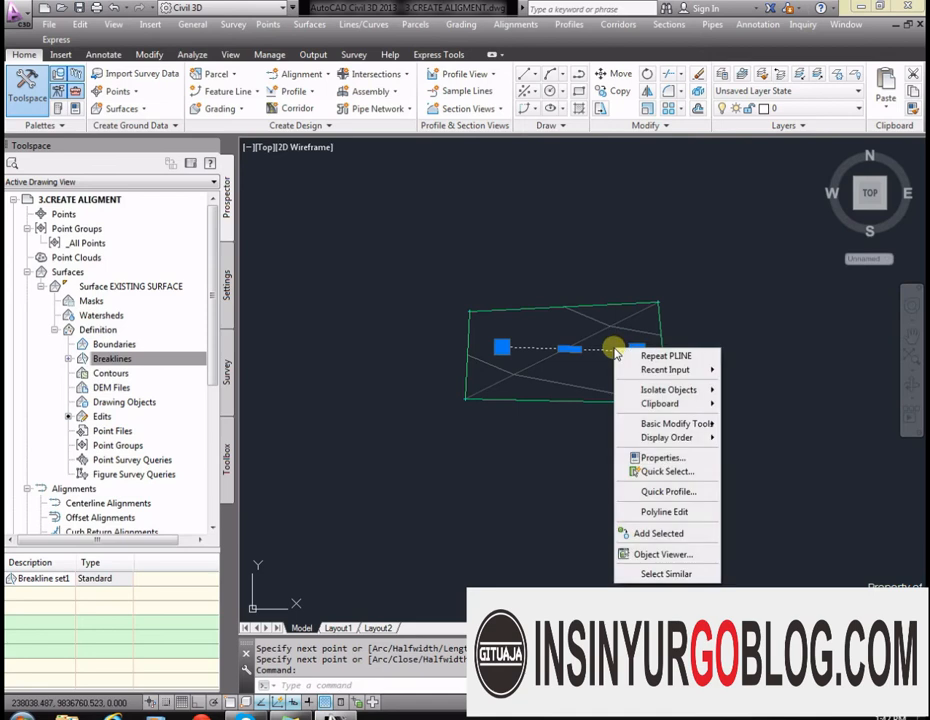
left_click(668, 491)
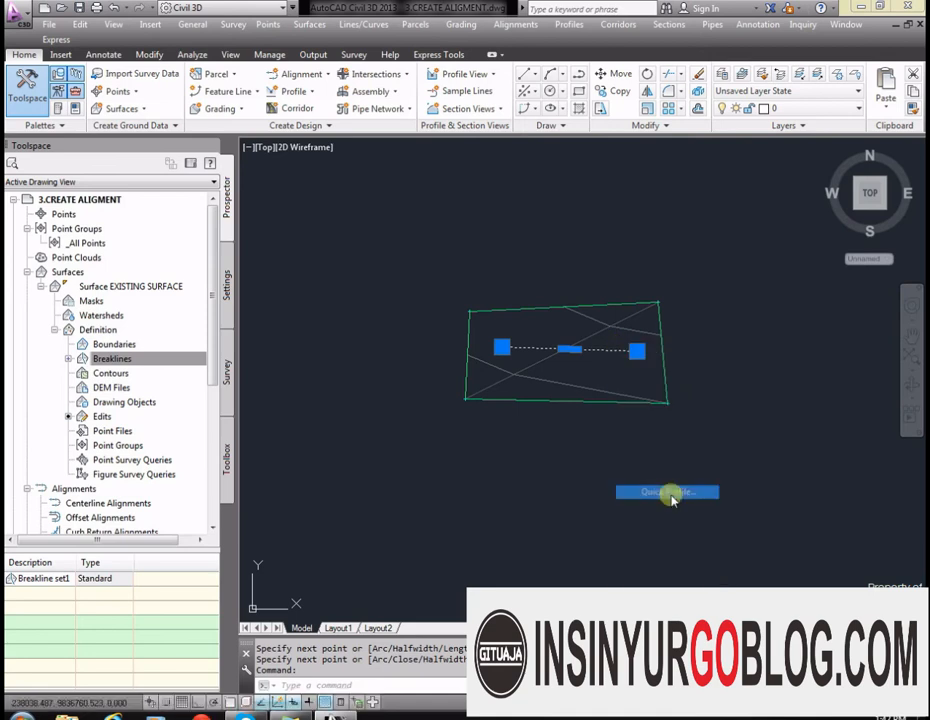
left_click(488, 486)
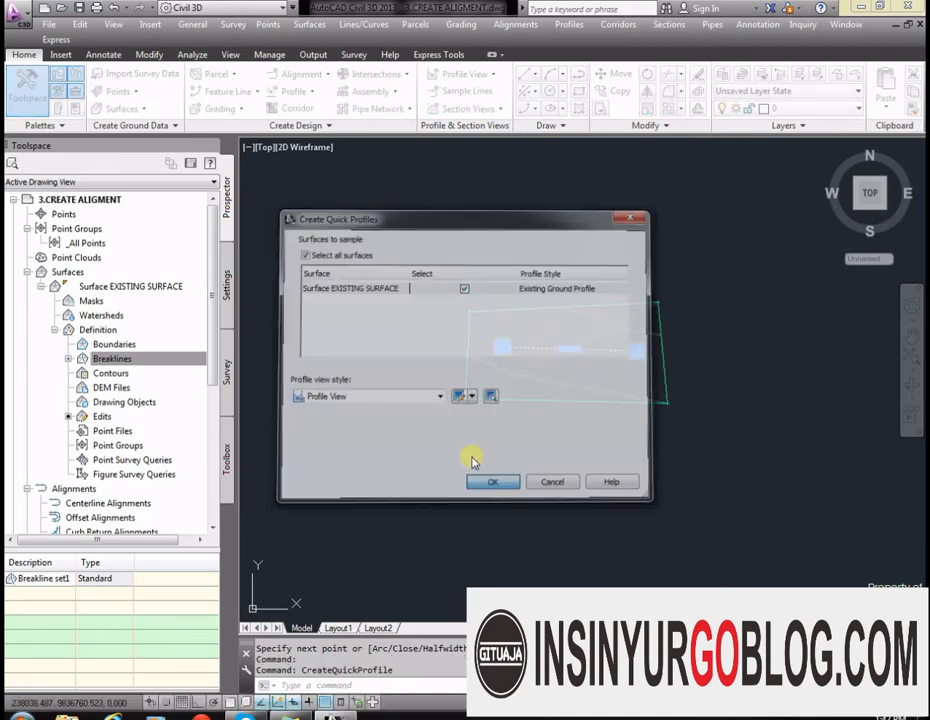
left_click(555, 209)
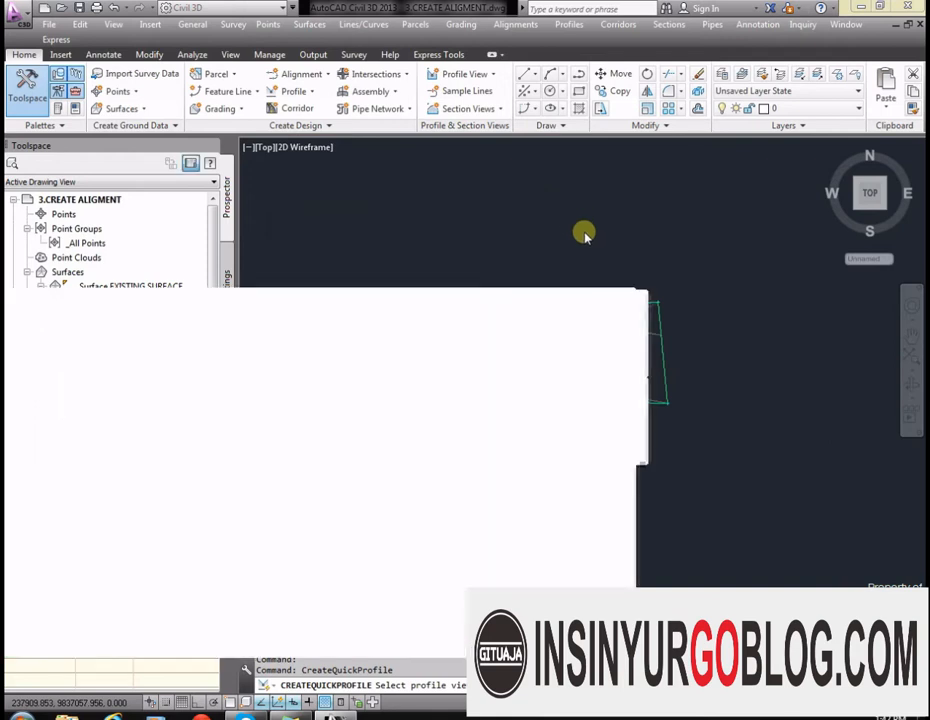
scroll(603, 205, "up", 8)
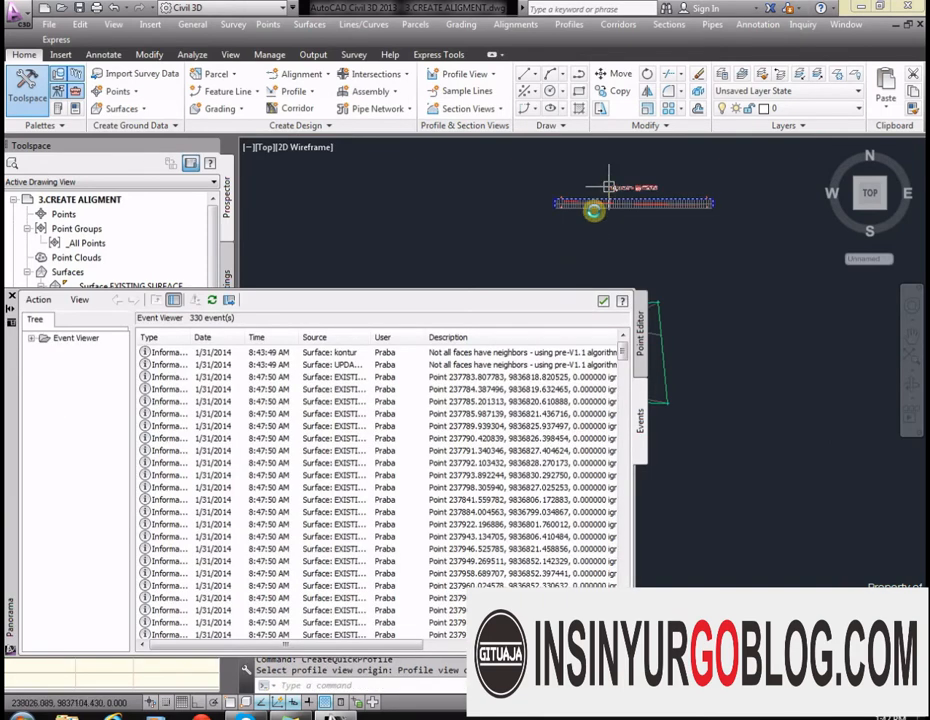
scroll(315, 230, "down", 3)
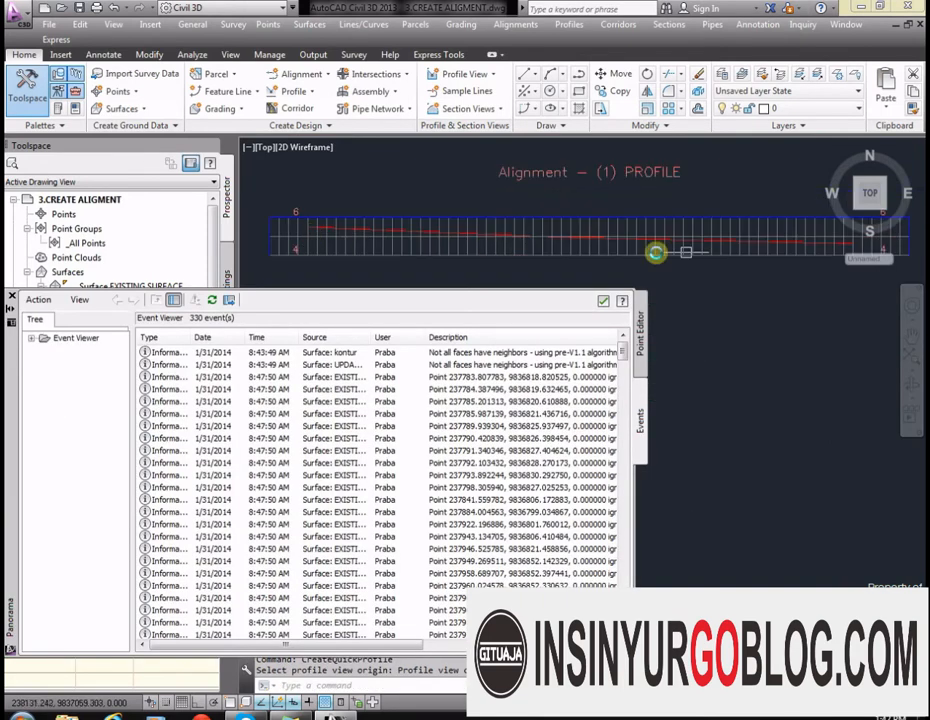
left_click(10, 297)
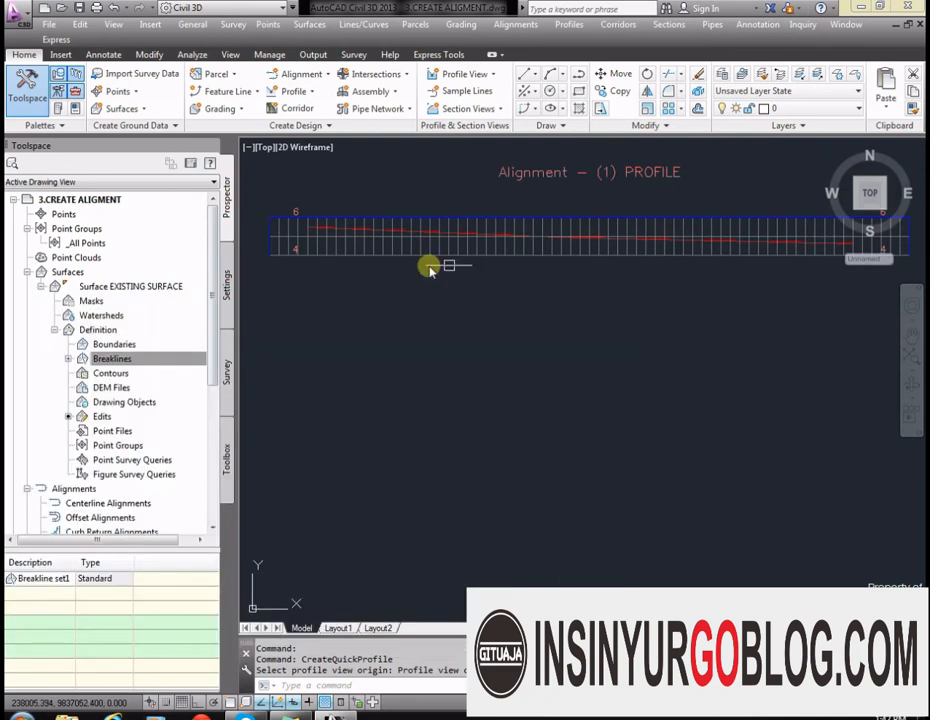
Erase the quick profile view and the straight polyline inside the surface
scroll(616, 264, "down", 4)
left_click(722, 276)
left_click(477, 191)
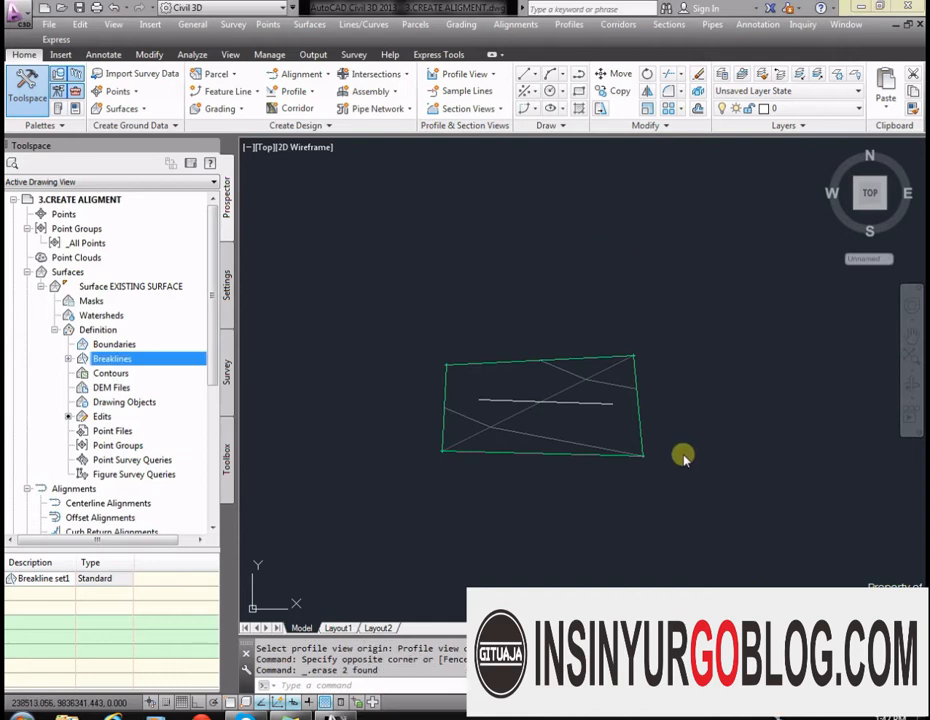
left_click(600, 399)
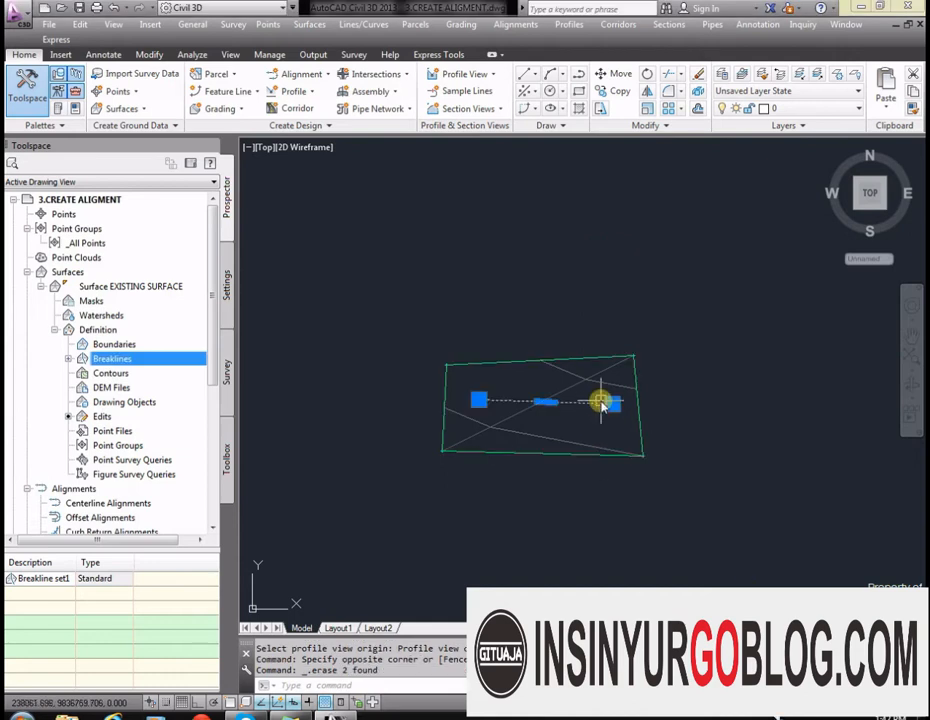
key("Delete")
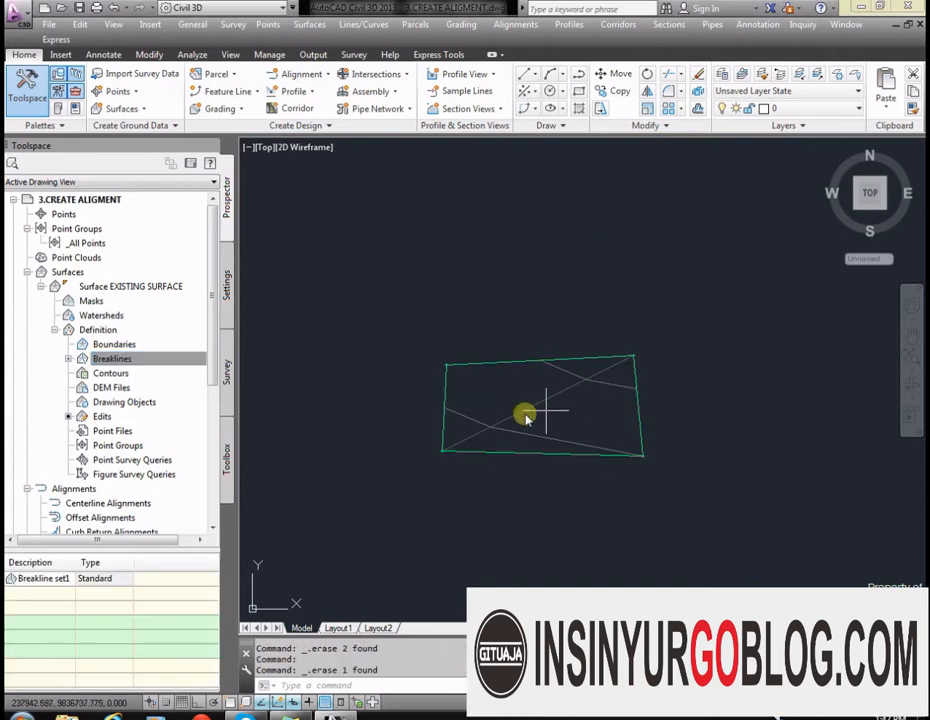
Draw a three-segment zigzag polyline inside the surface, running from near its lower-left corner to near its right edge
type("pl")
key("Return")
scroll(475, 418, "up", 5)
left_click(326, 486)
scroll(326, 486, "down", 3)
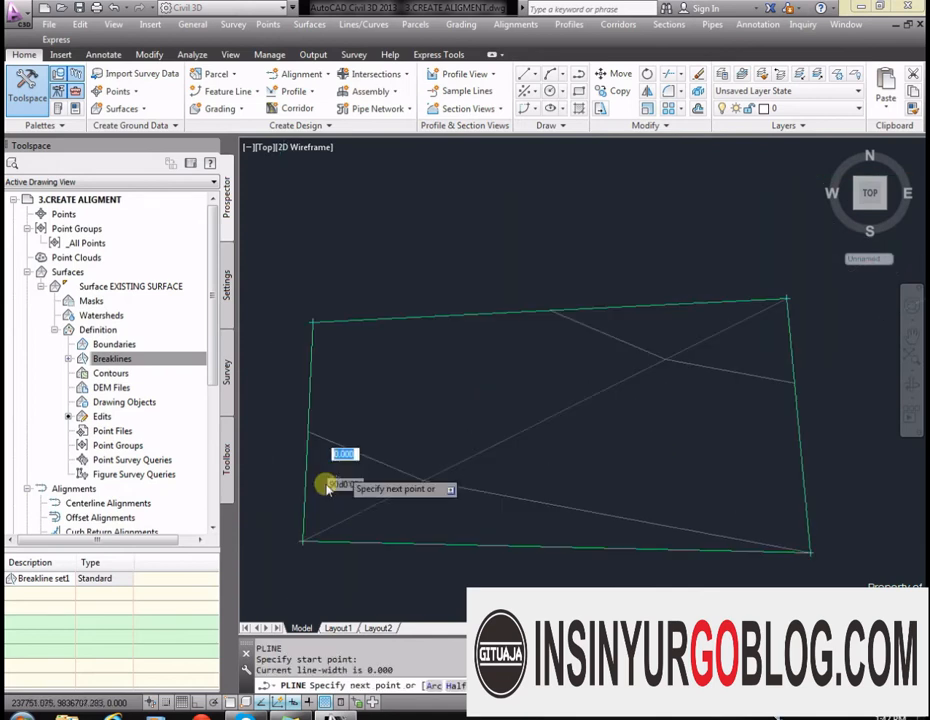
left_click(503, 400)
left_click(639, 482)
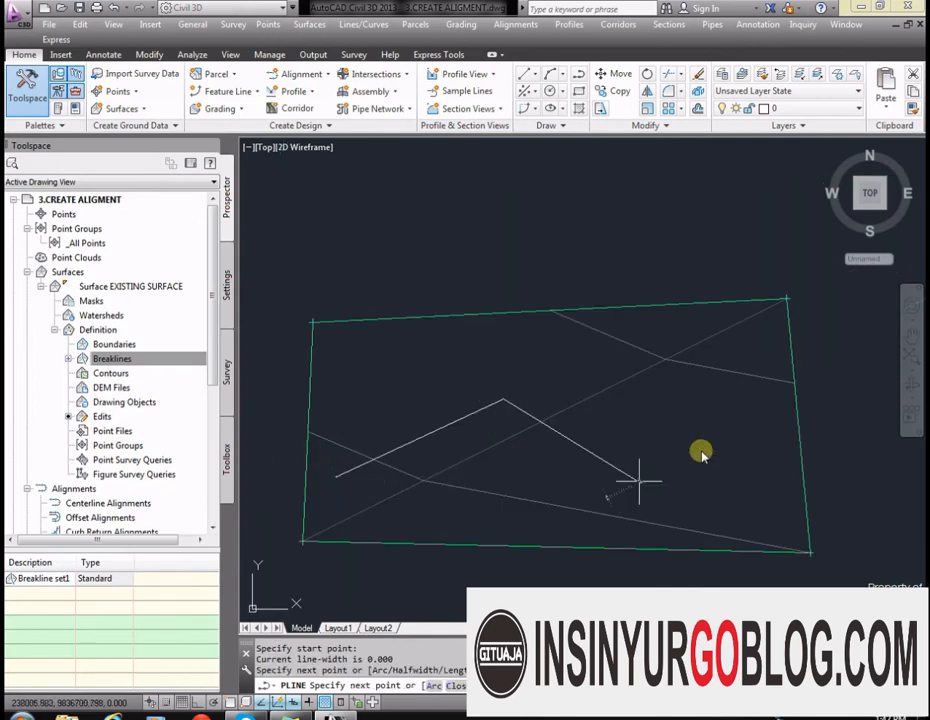
left_click(763, 405)
key("Return")
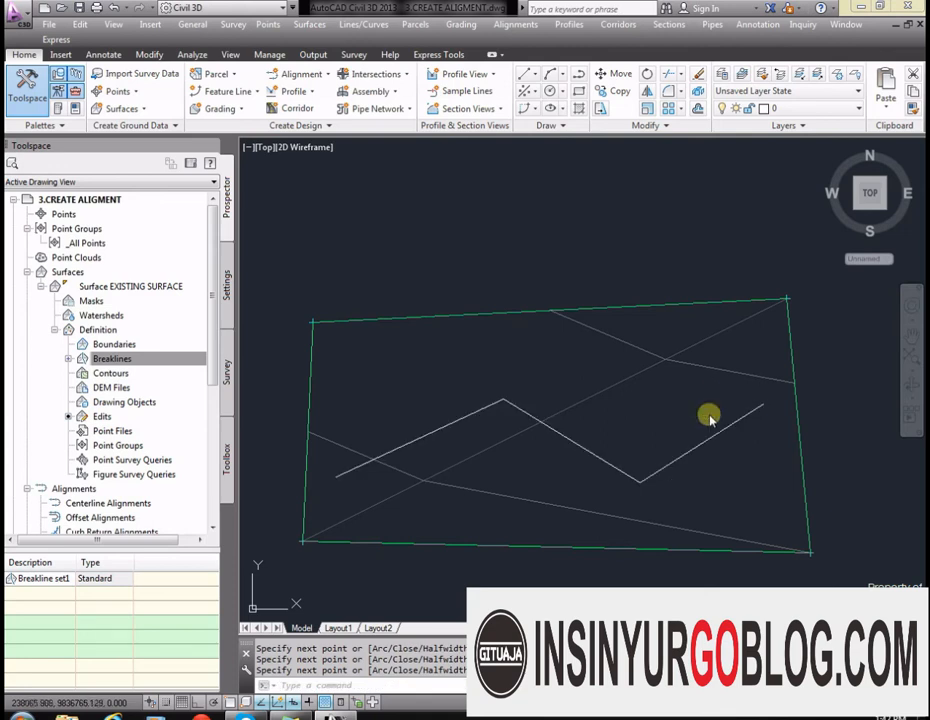
left_click(514, 25)
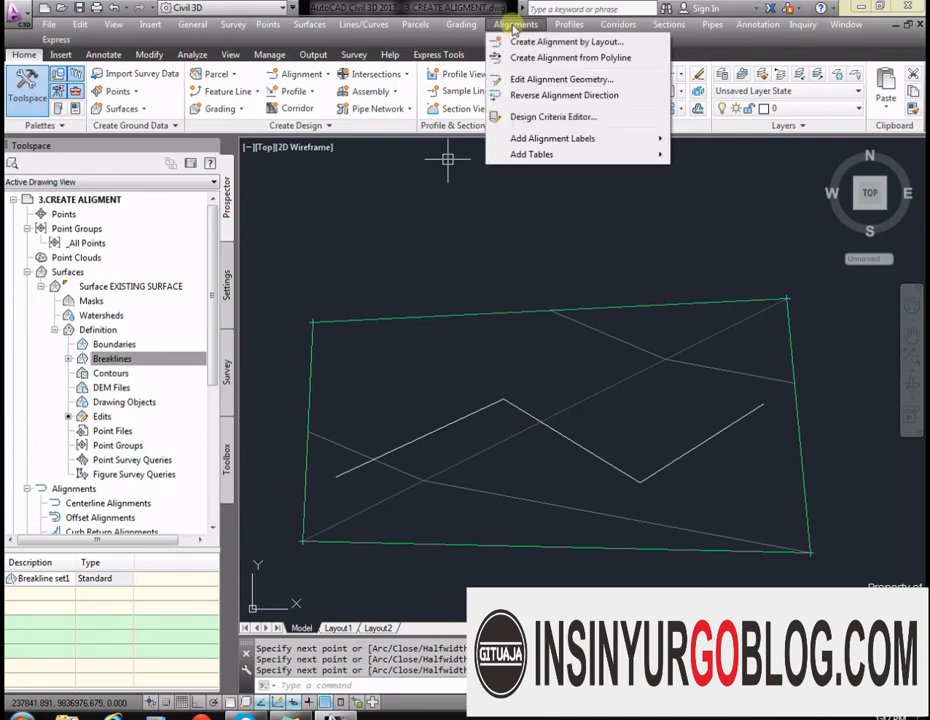
left_click(327, 84)
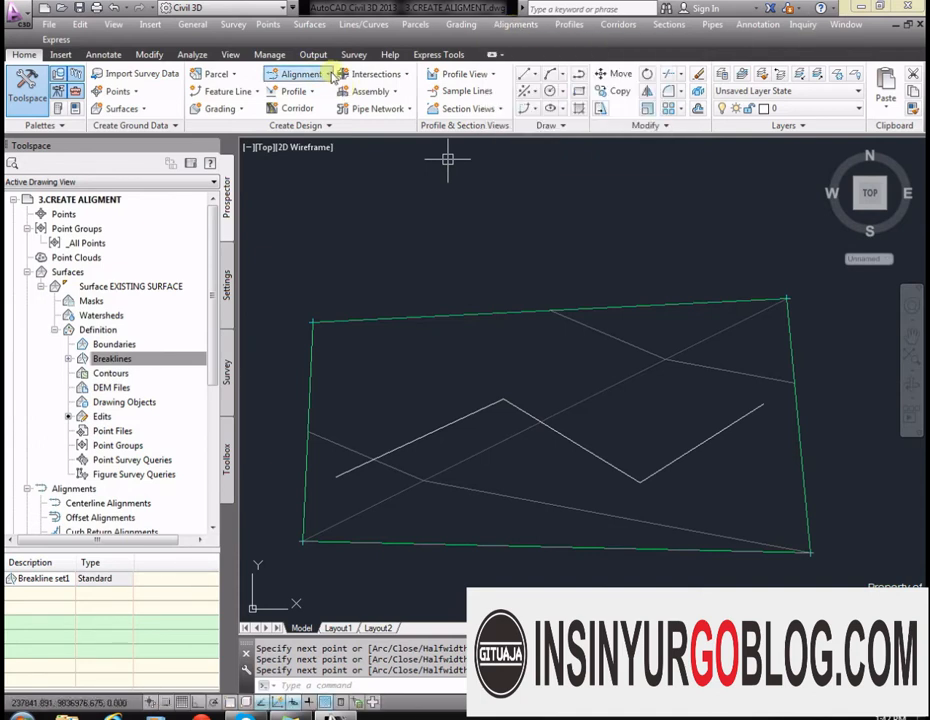
left_click(330, 74)
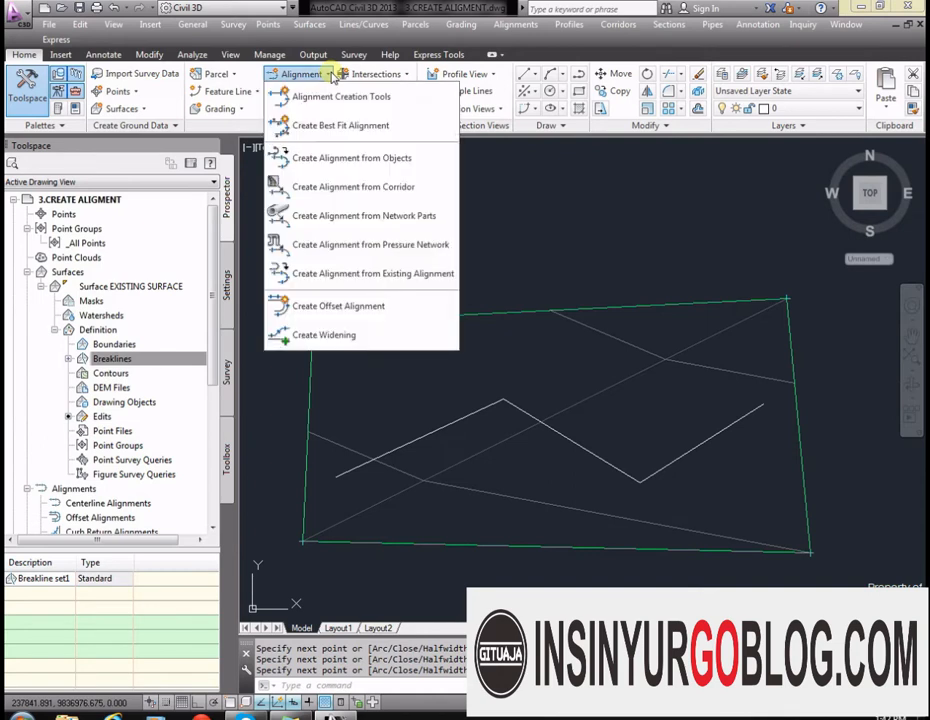
left_click(27, 272)
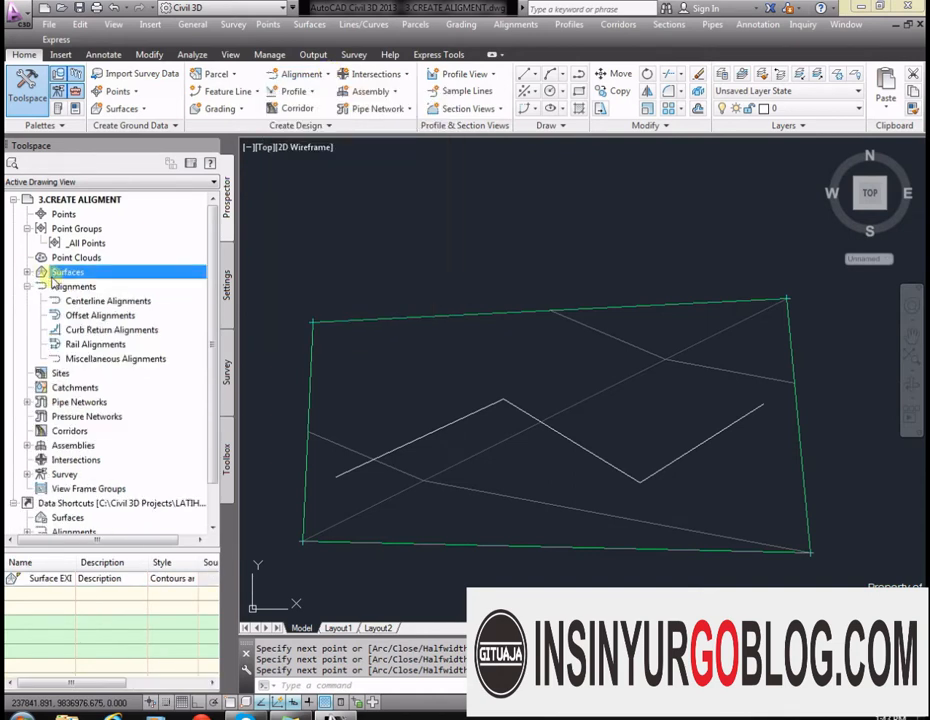
right_click(72, 302)
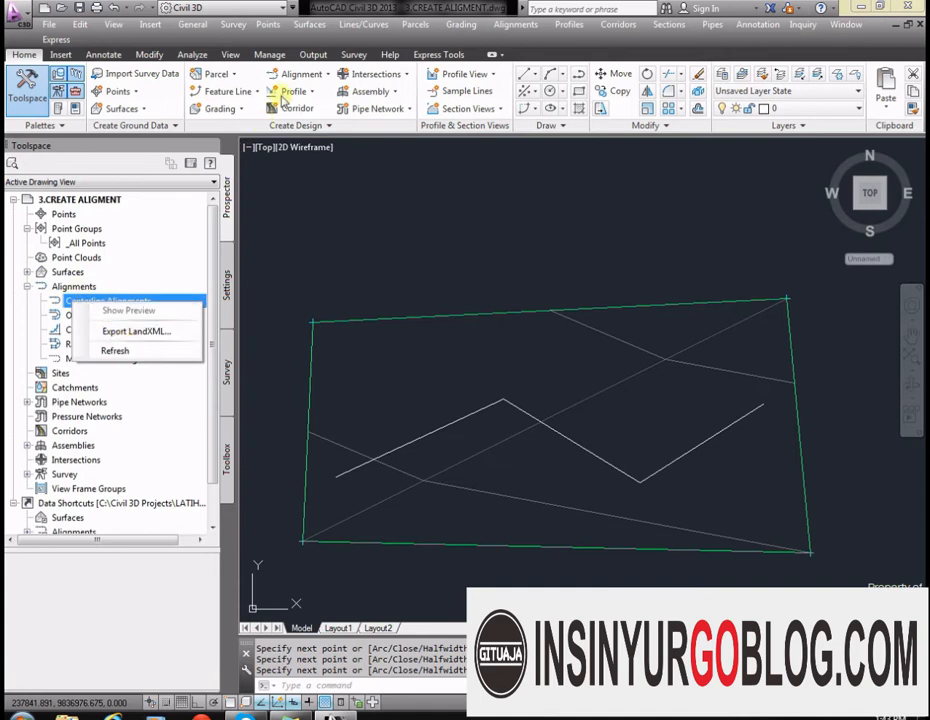
left_click(301, 74)
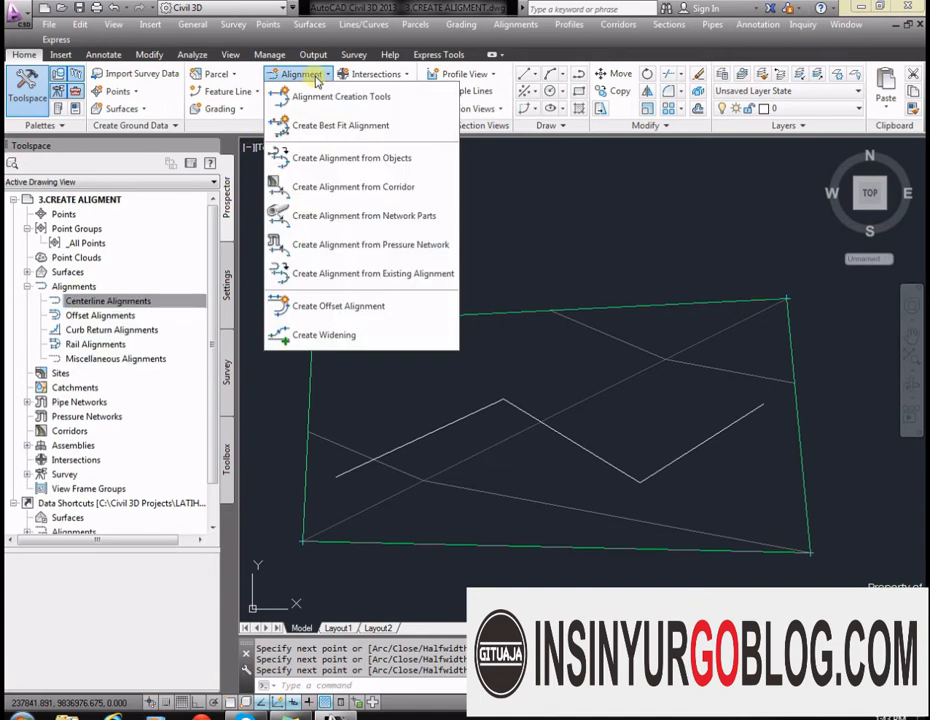
left_click(516, 26)
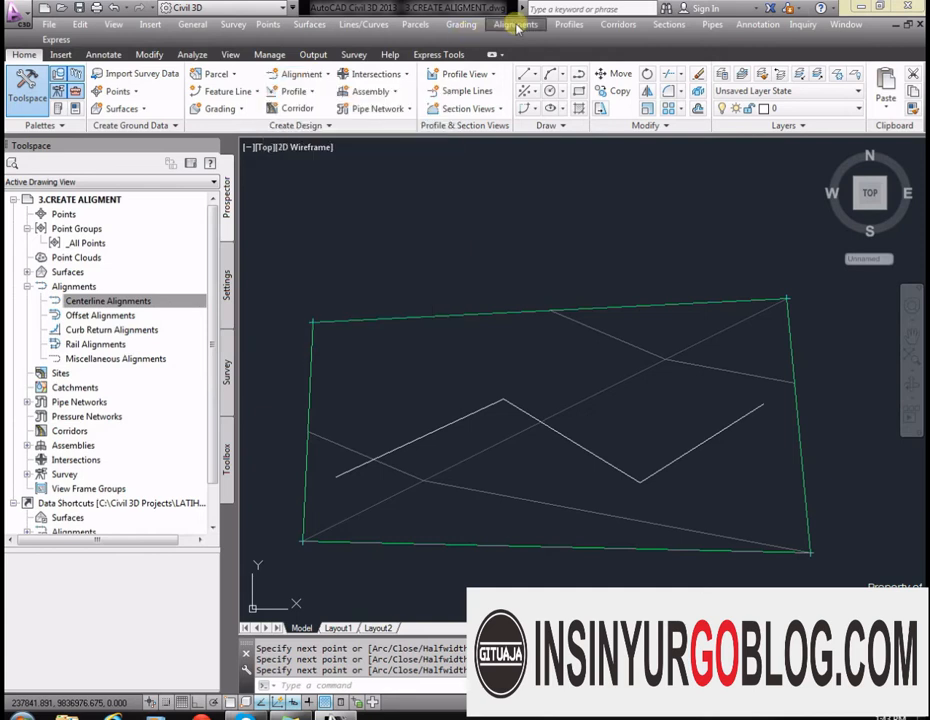
left_click(516, 27)
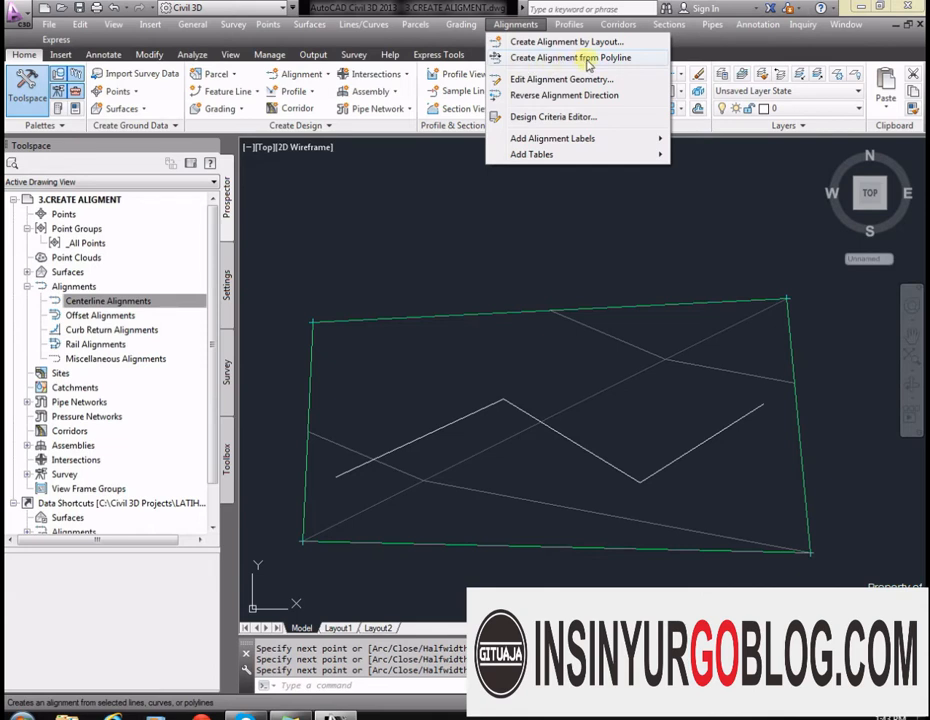
left_click(303, 74)
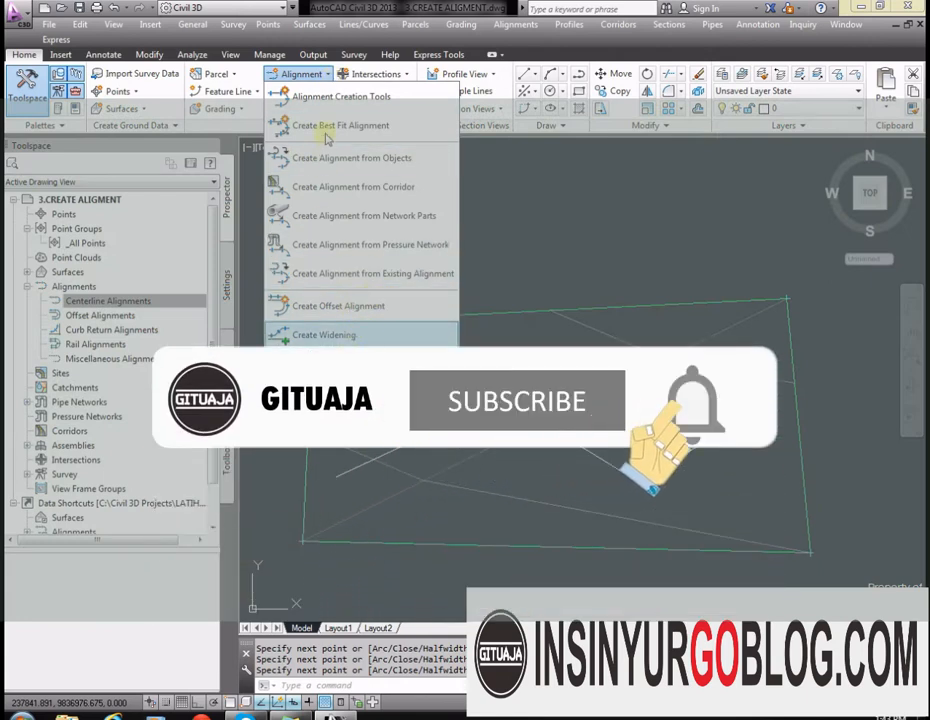
left_click(502, 25)
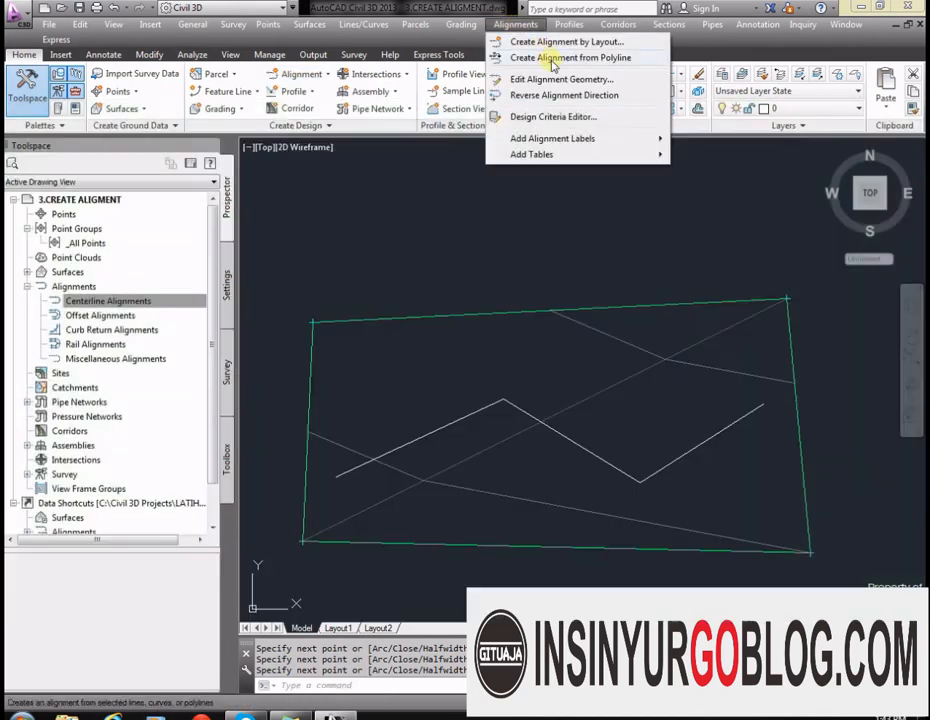
left_click(551, 58)
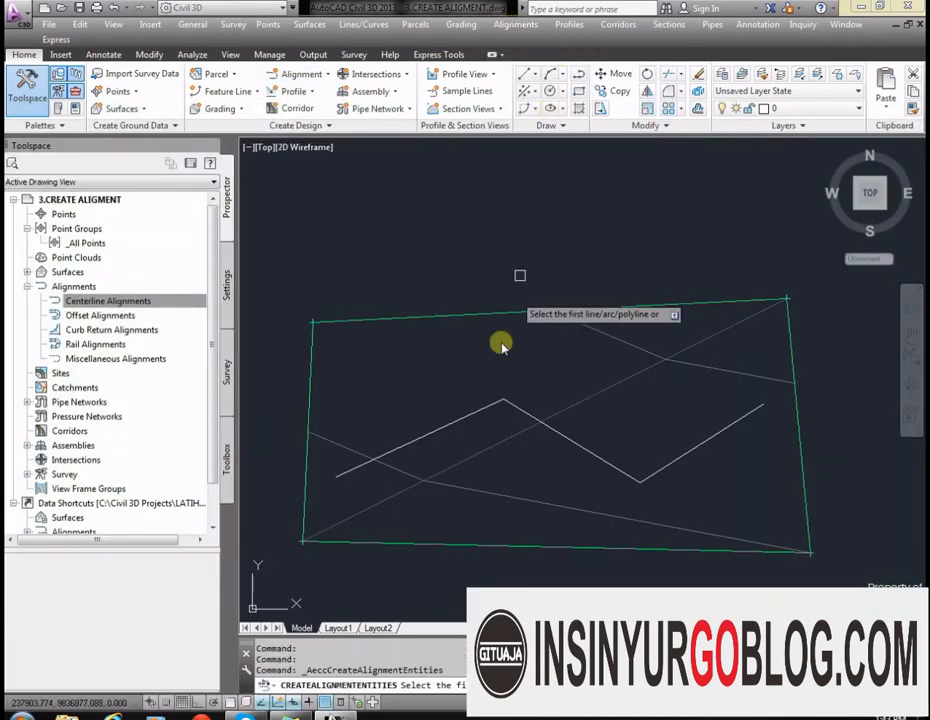
left_click(463, 423)
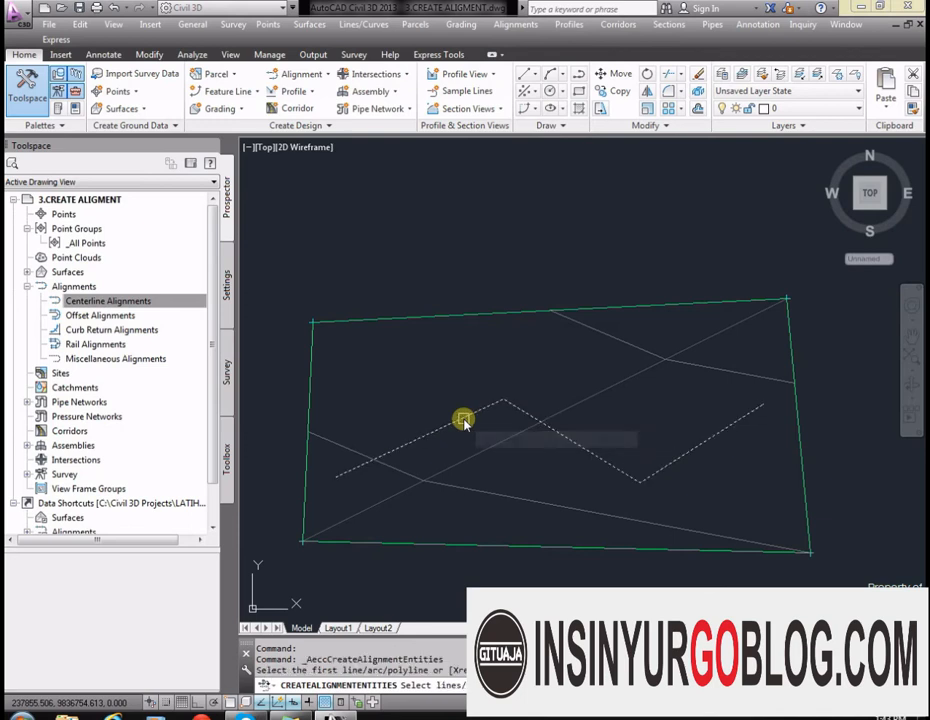
key("Return")
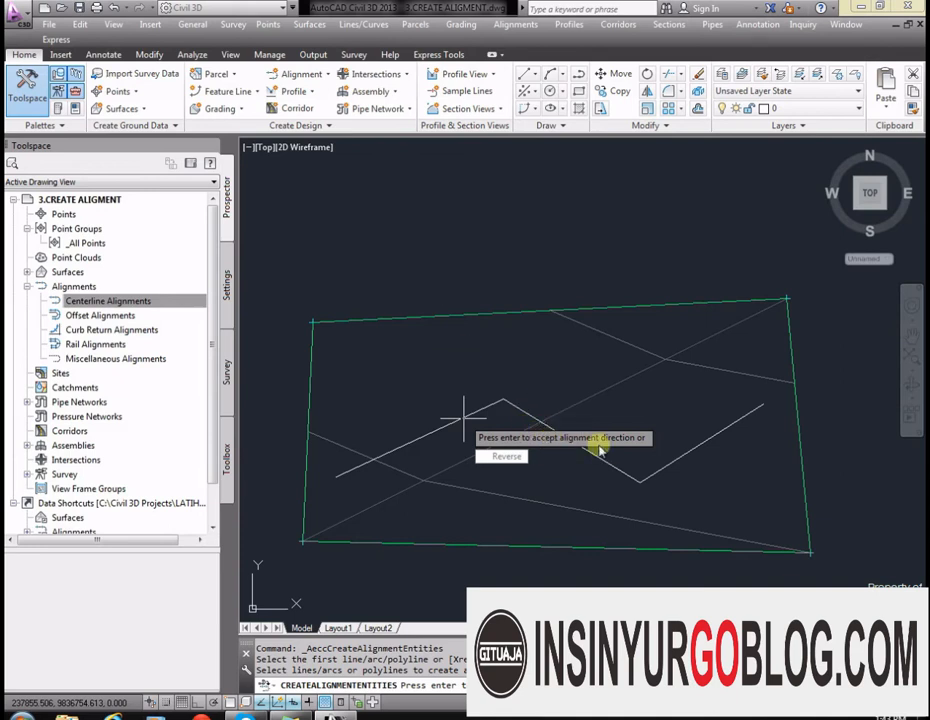
key("Return")
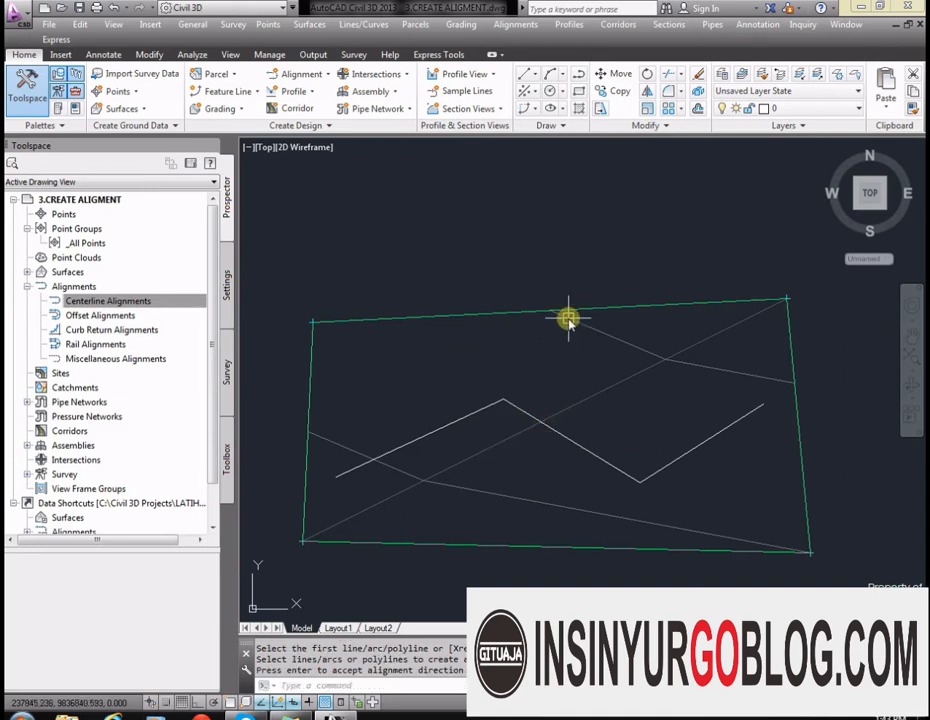
Start an alignment from the zigzag polyline, keeping its drawn direction, and name it Alignment - LAT-1
left_click(515, 24)
left_click(539, 59)
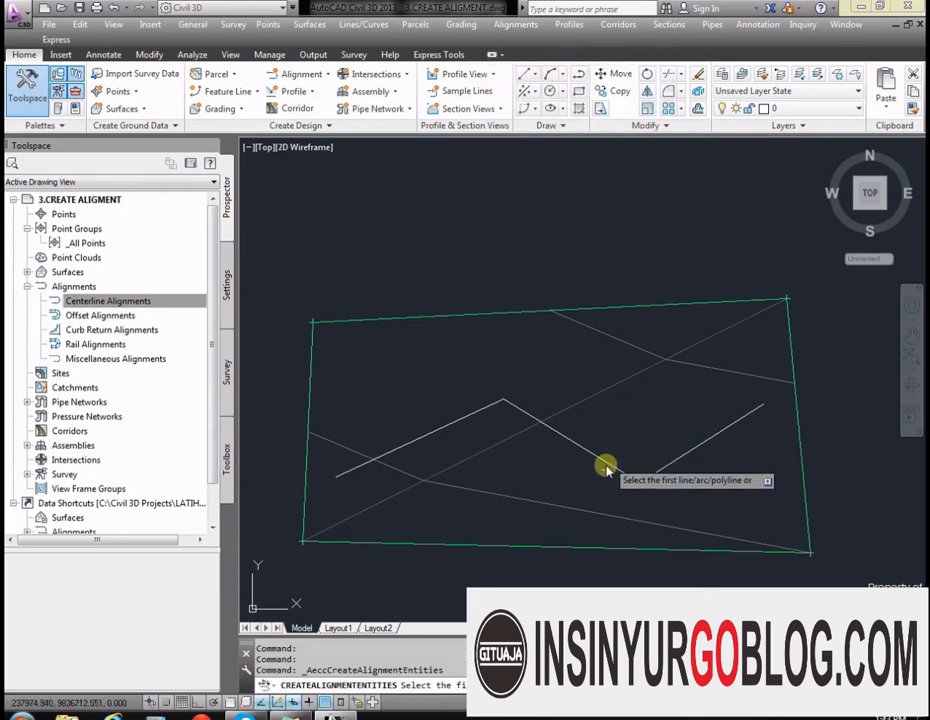
left_click(359, 468)
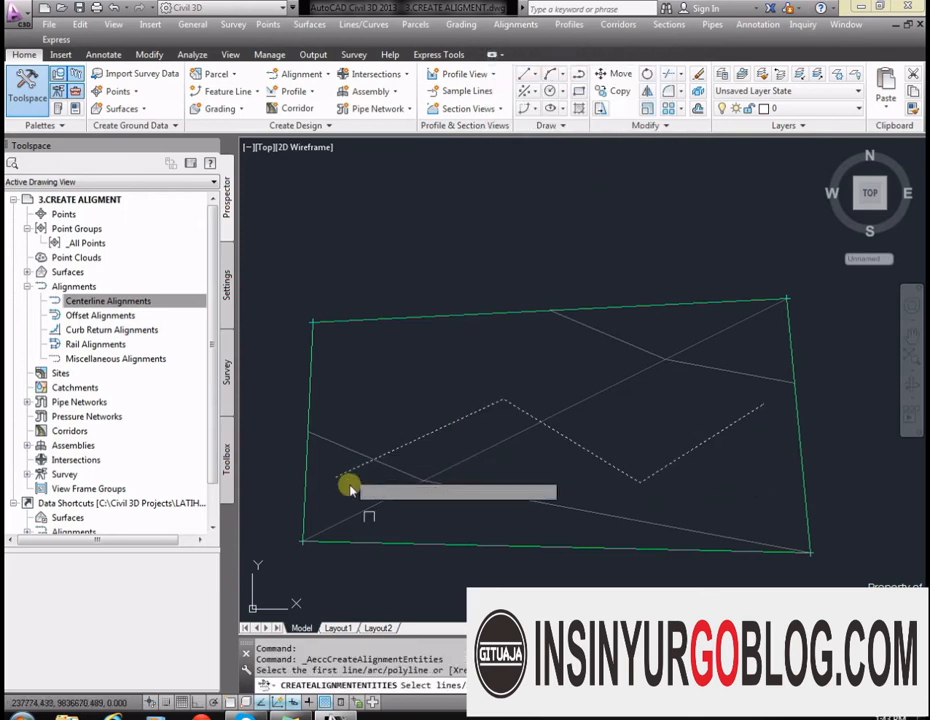
key("Return")
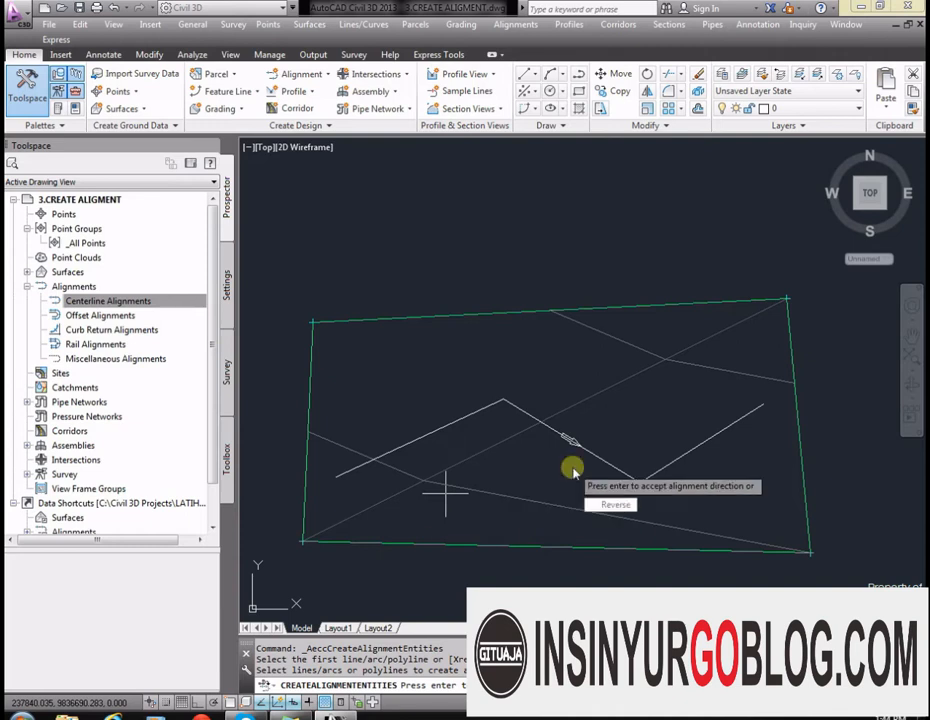
key("Return")
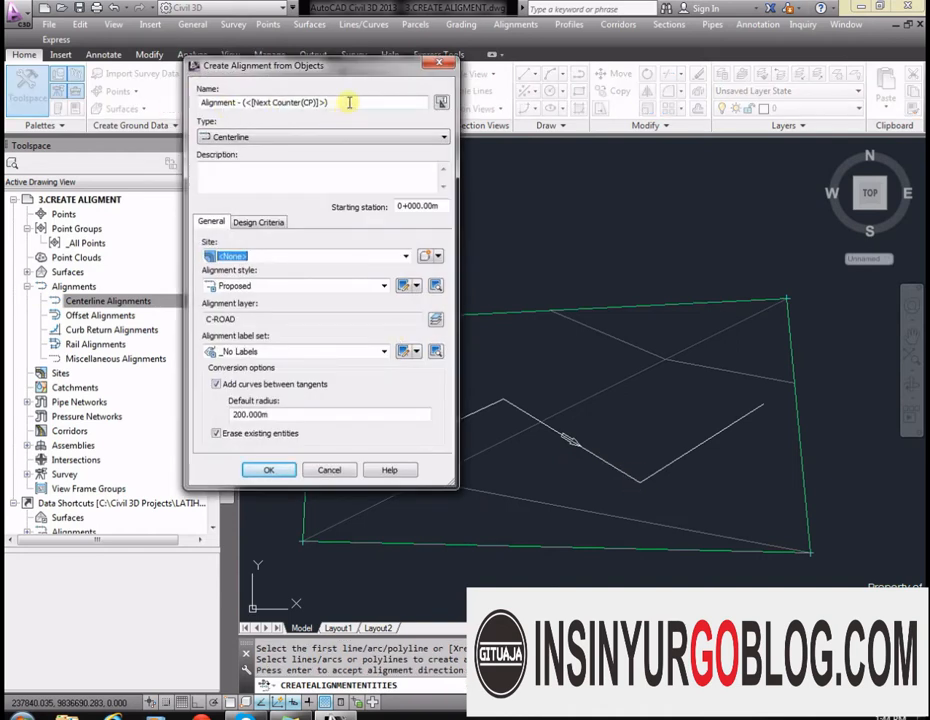
left_click_drag(349, 102, 258, 117)
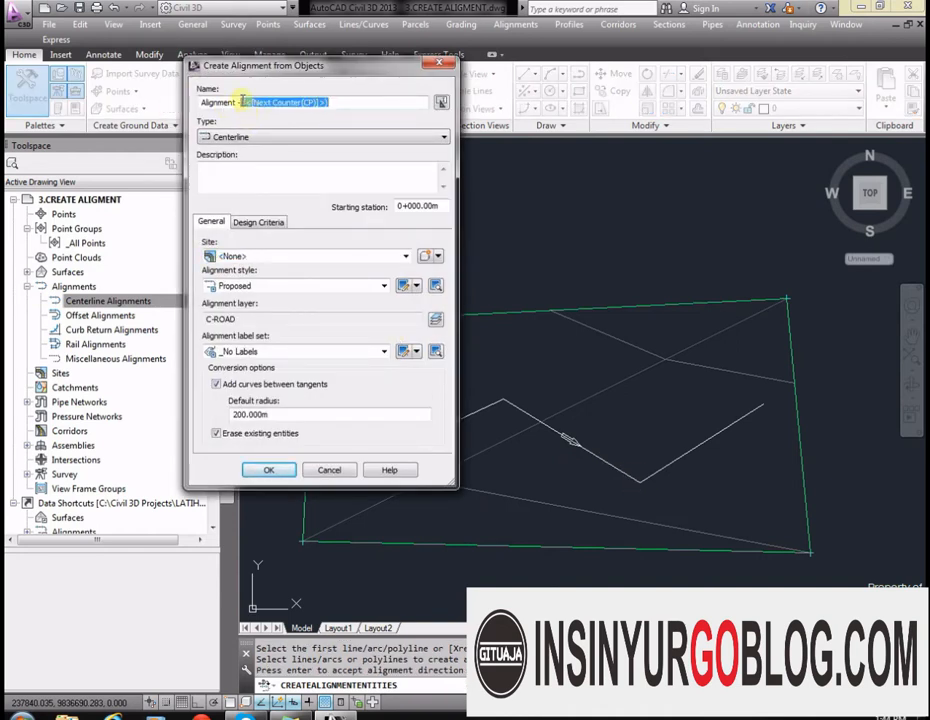
key("BackSpace")
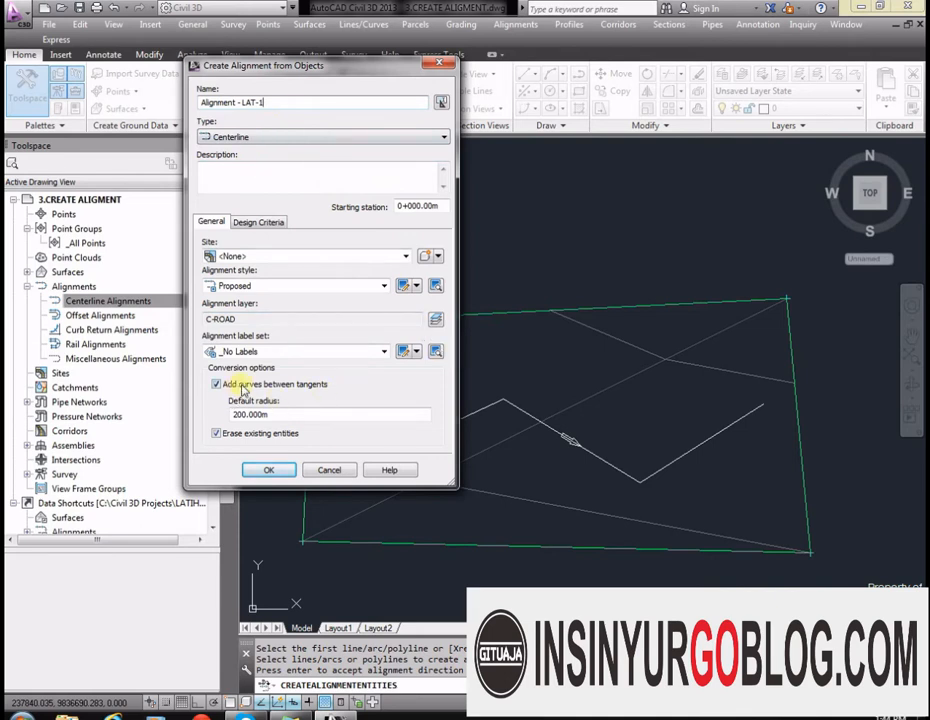
Set the default curve radius to 50 m and the label set to All Labels, keep the Proposed style, and create the alignment
left_click_drag(250, 418, 216, 418)
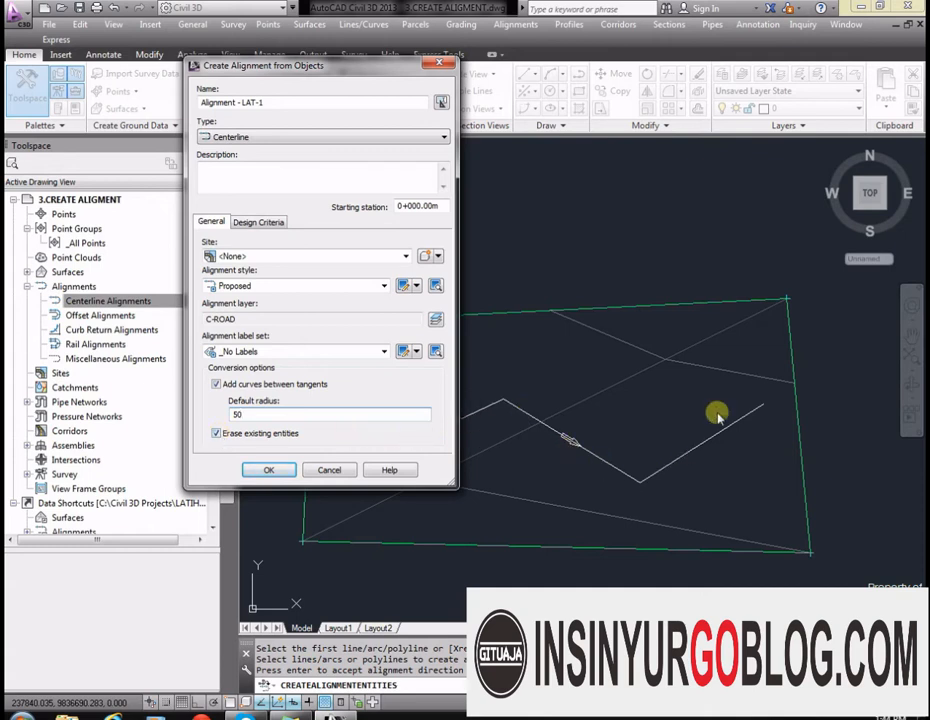
left_click(297, 256)
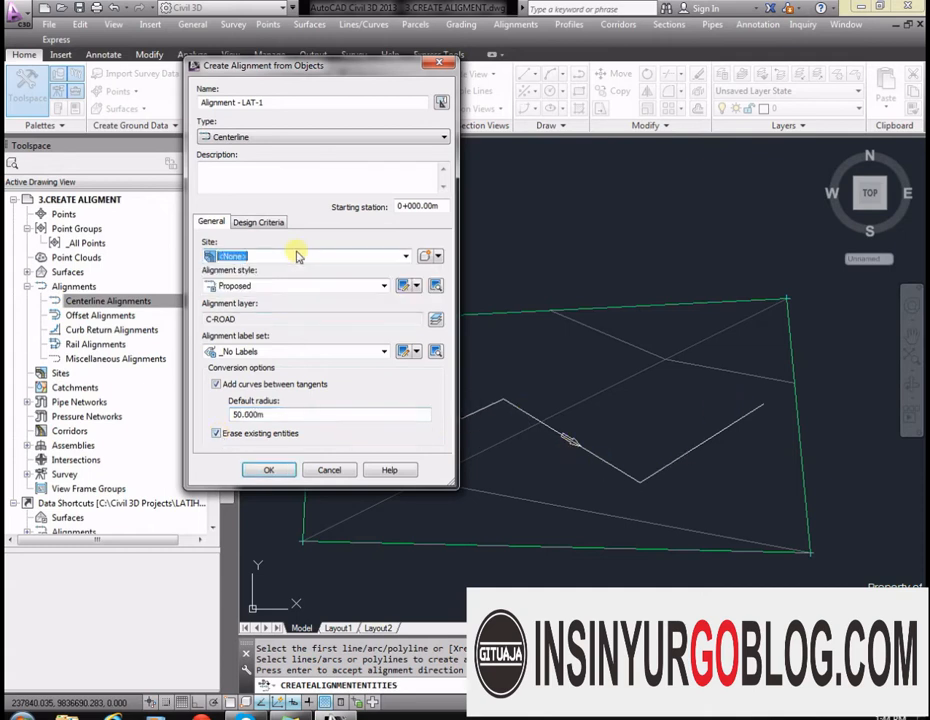
left_click(289, 287)
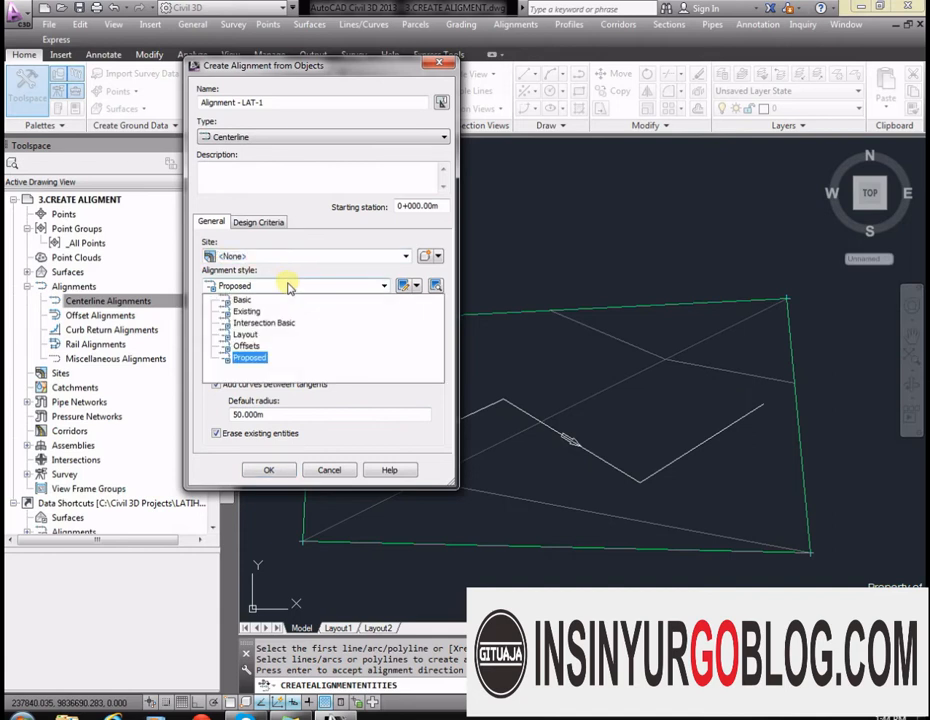
left_click(289, 287)
left_click(283, 352)
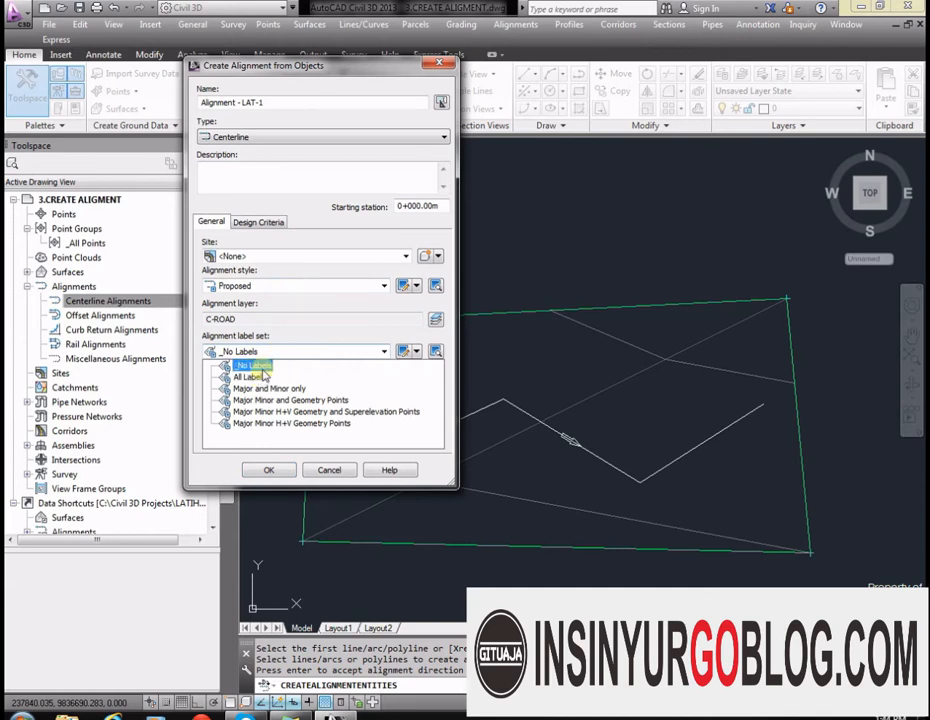
left_click(258, 377)
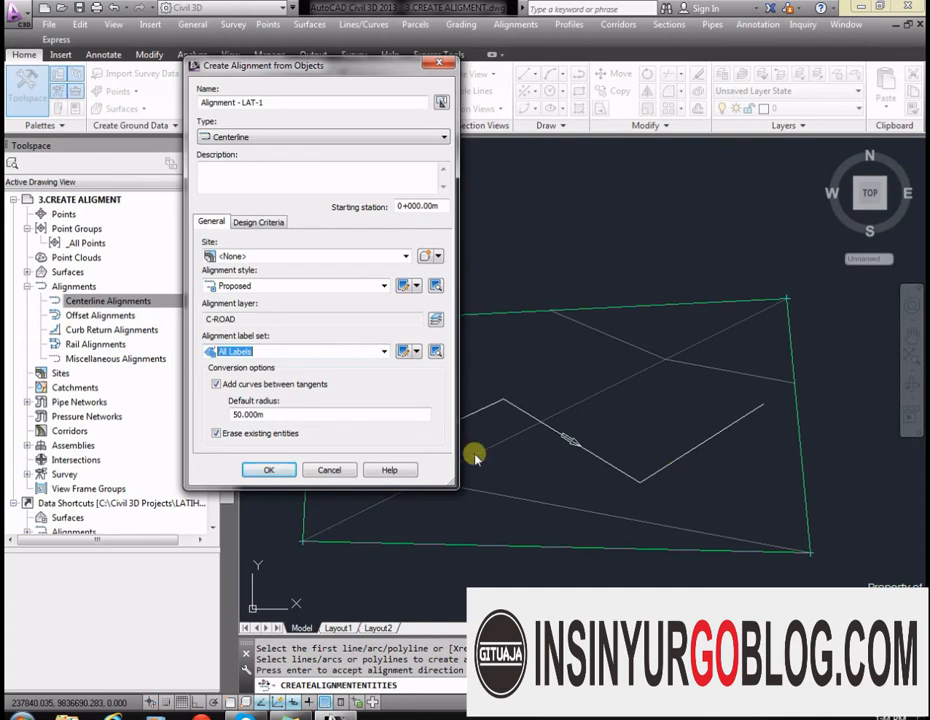
left_click(265, 470)
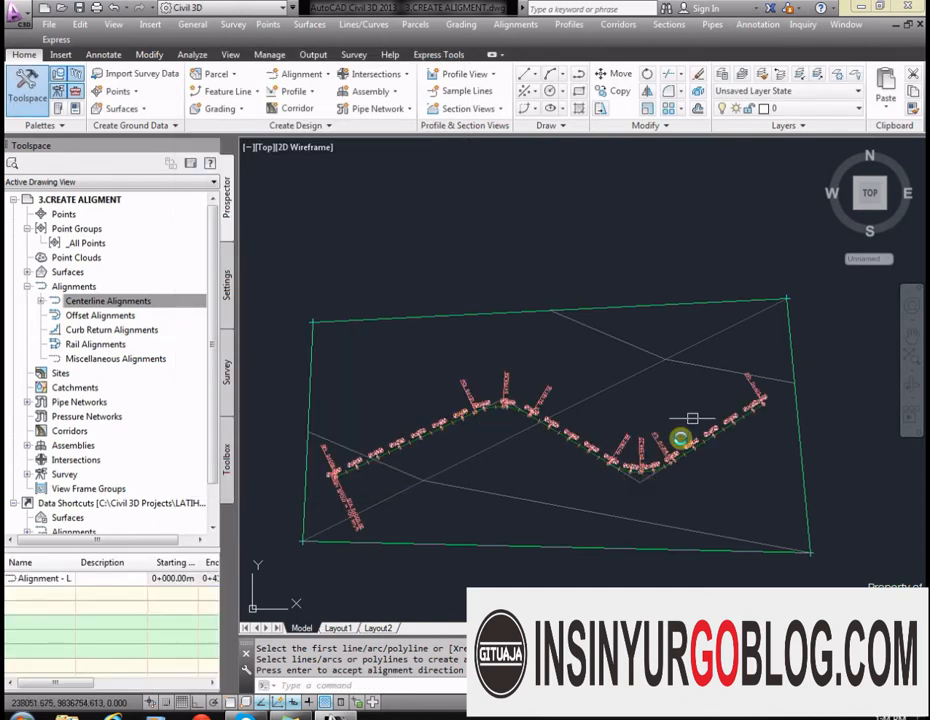
Stretch the alignment's first curve to a larger radius so it spans about stations 0+114 to 0+196
scroll(480, 426, "up", 5)
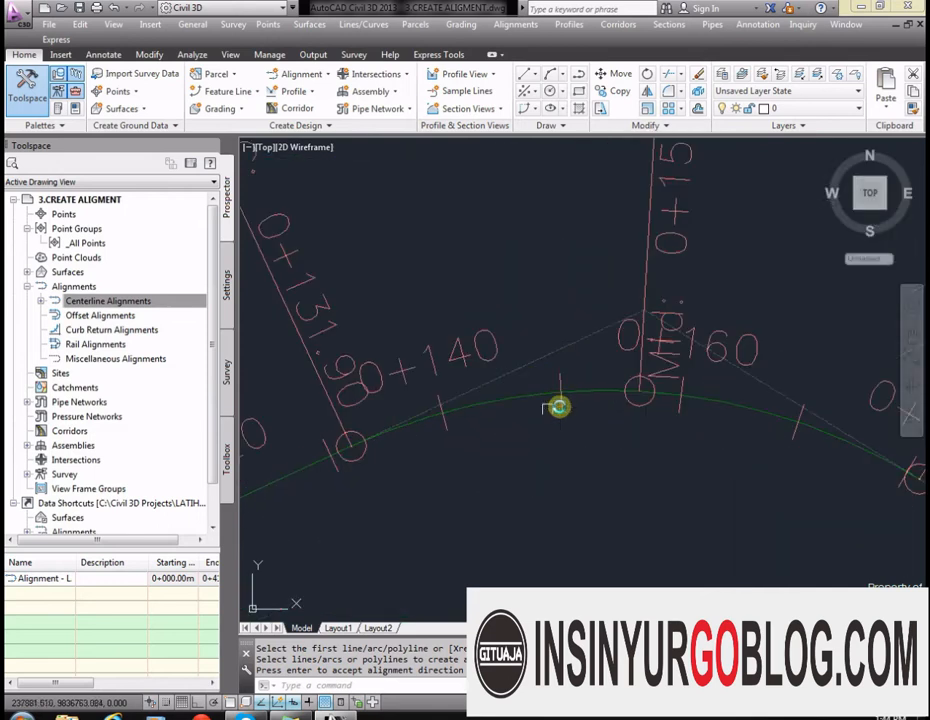
scroll(520, 410, "down", 3)
scroll(575, 502, "down", 3)
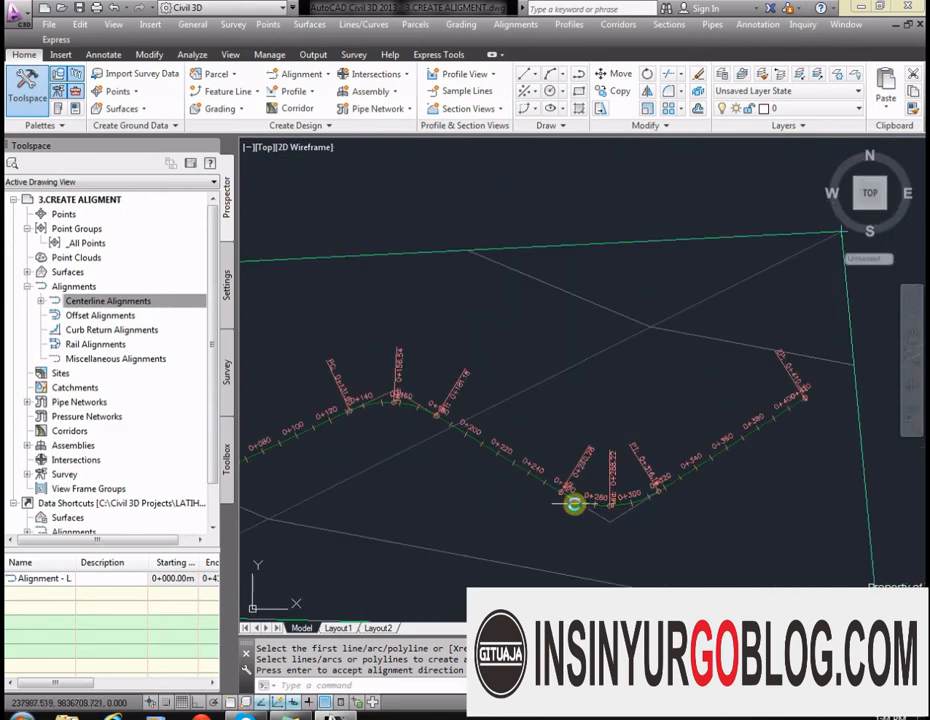
scroll(625, 433, "down", 2)
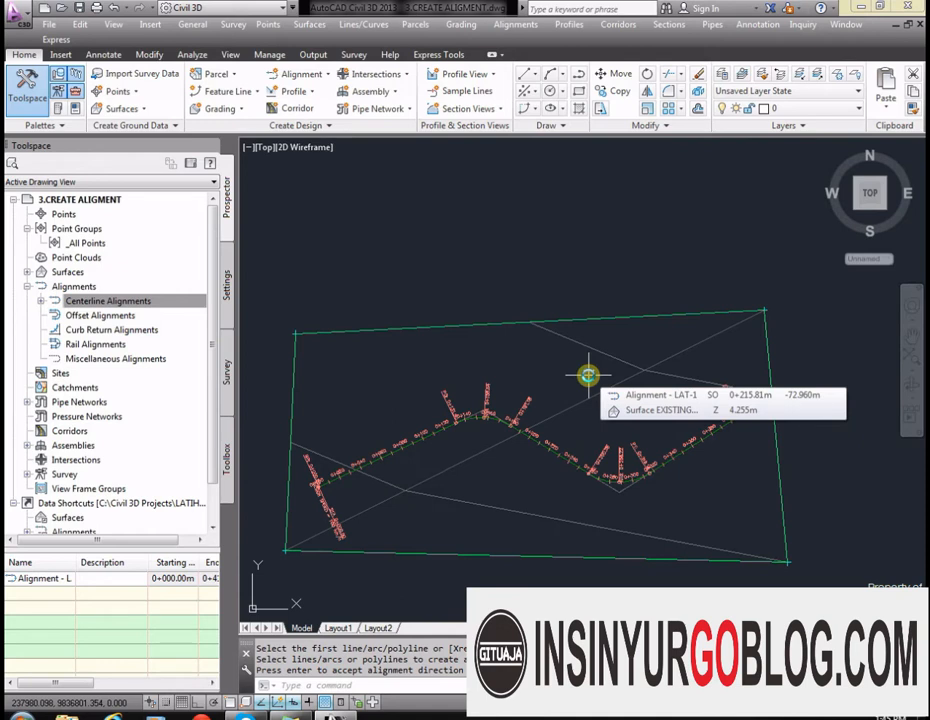
scroll(436, 411, "up", 6)
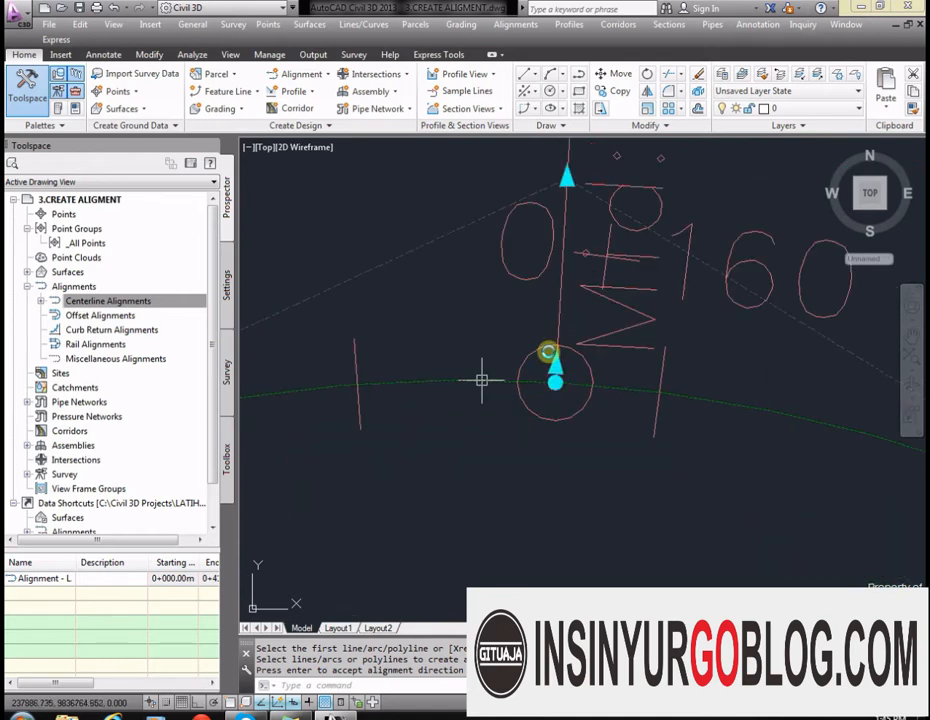
scroll(503, 366, "down", 1)
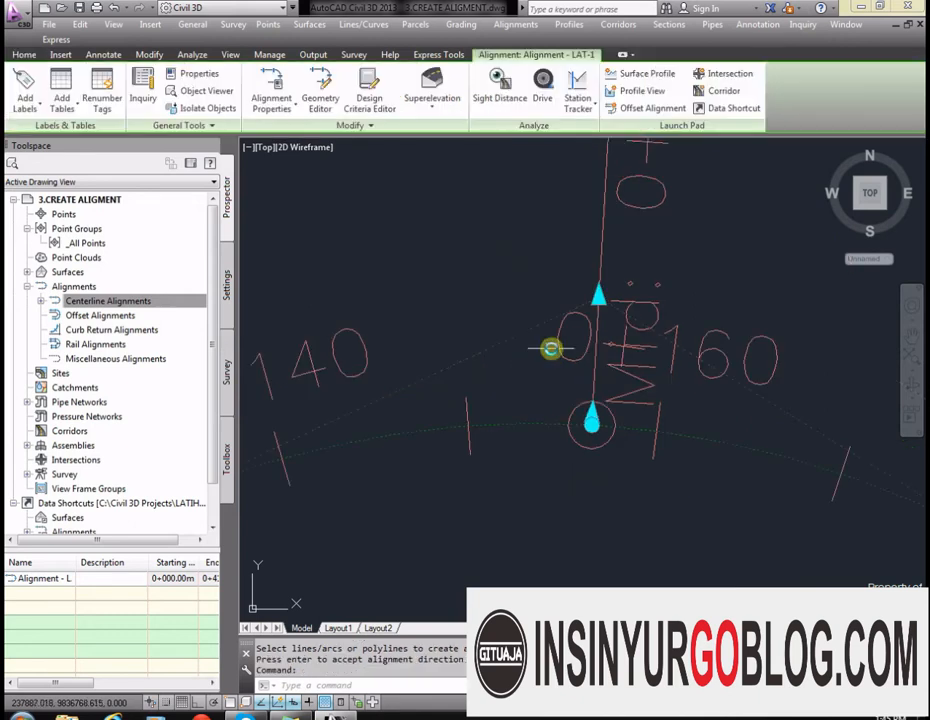
left_click(592, 414)
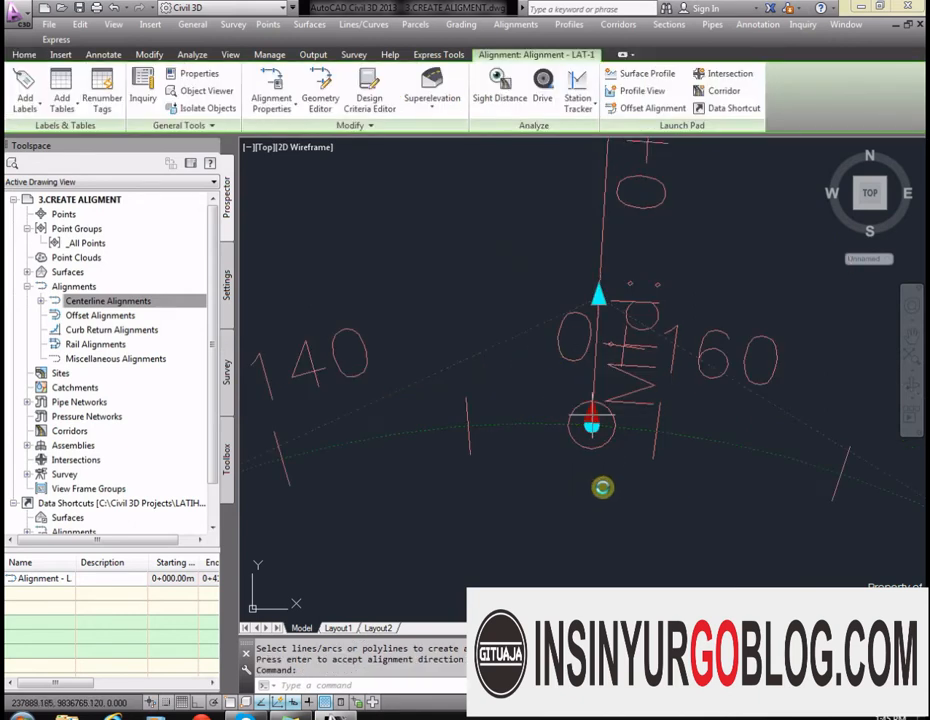
left_click(592, 508)
Stretch the alignment's second curve to a larger radius so it spans about stations 0+228 to 0+336
scroll(587, 458, "down", 5)
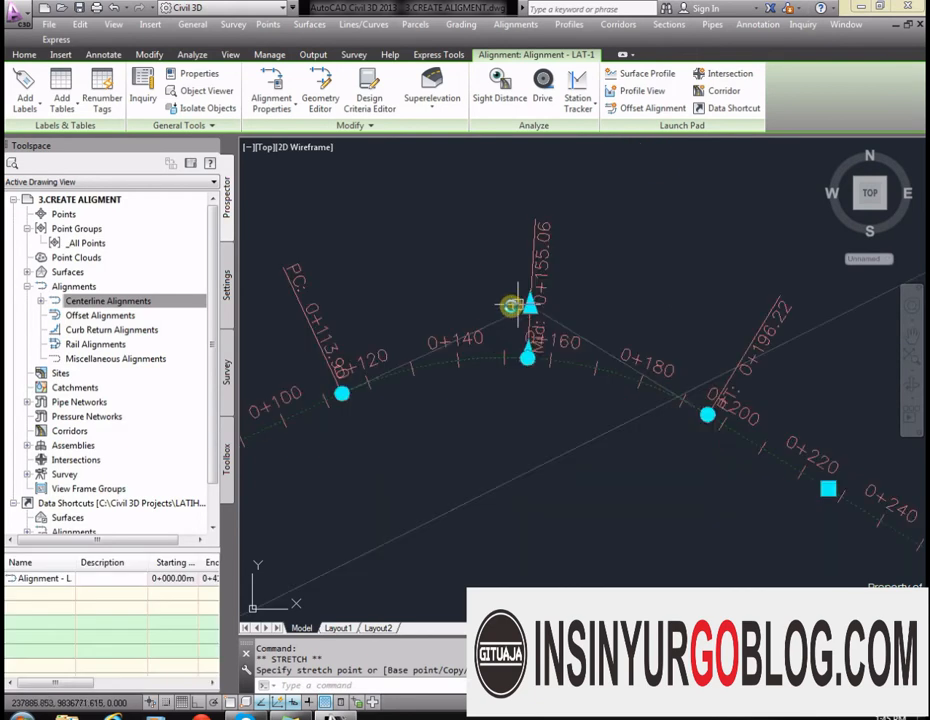
scroll(695, 433, "up", 6)
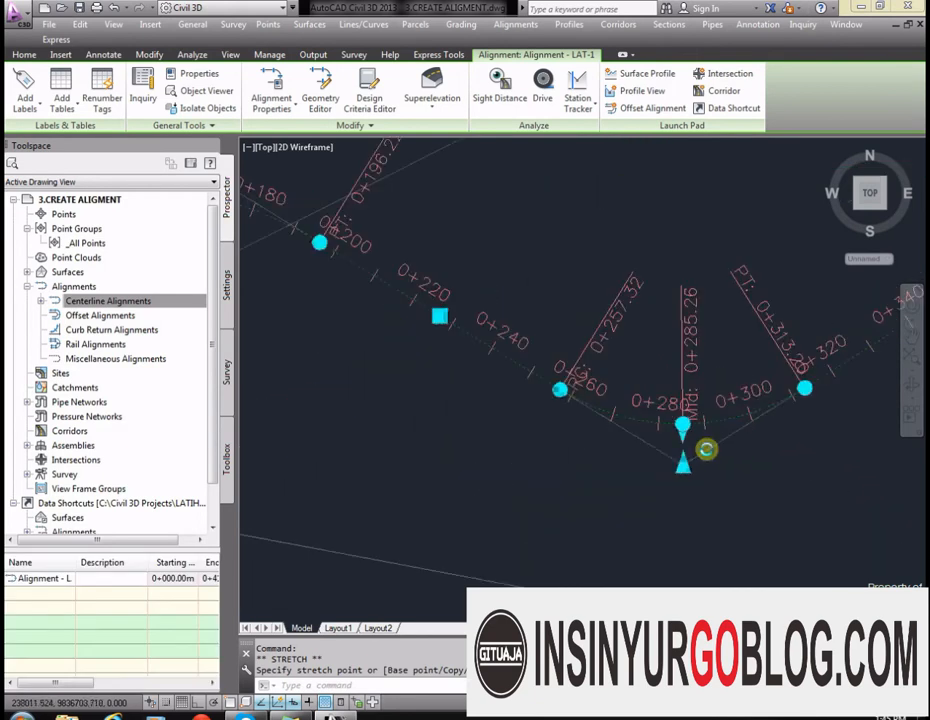
scroll(609, 372, "down", 3)
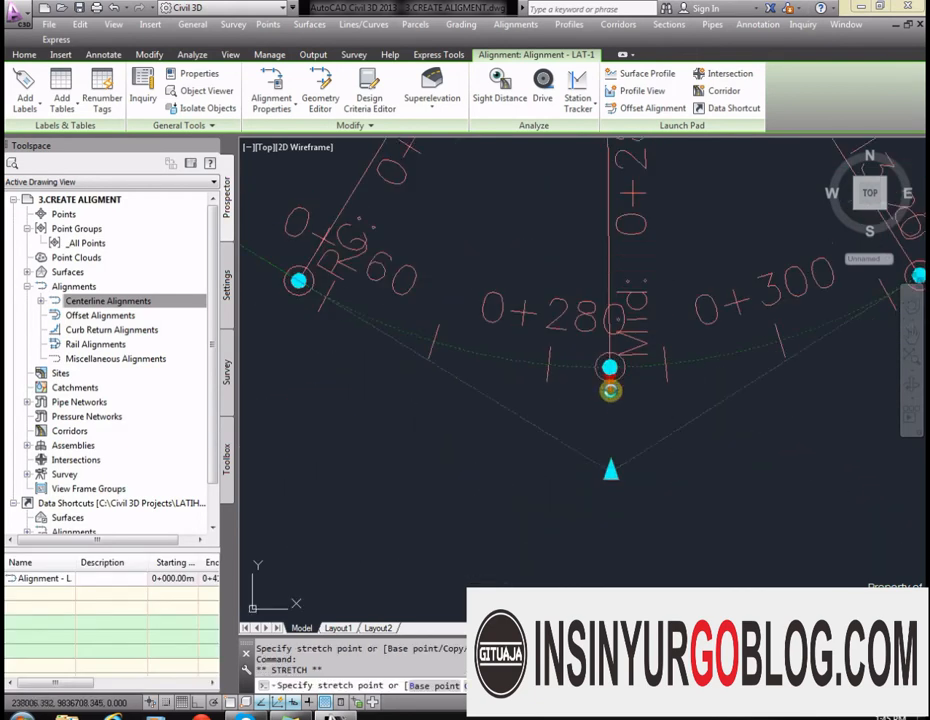
scroll(569, 441, "down", 2)
scroll(569, 441, "down", 3)
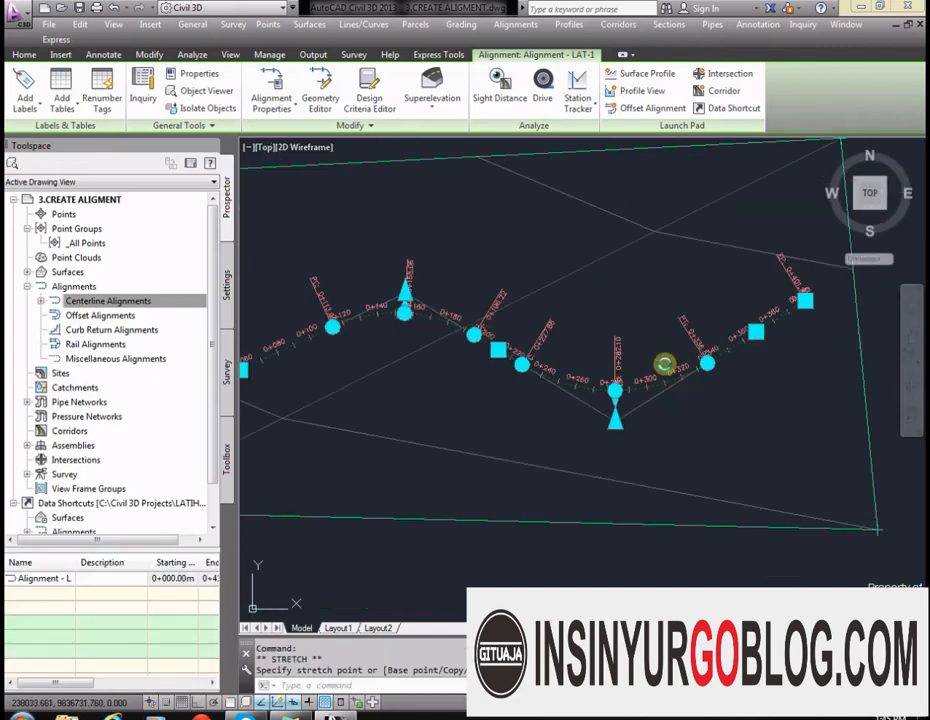
key("Escape")
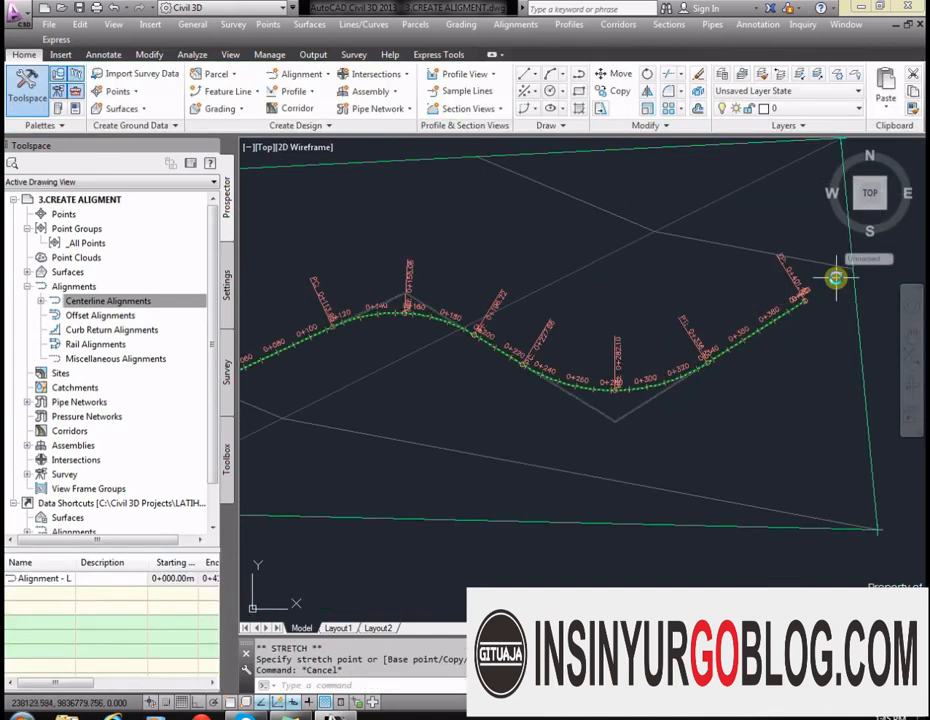
Widen the alignment's first curve further so it runs from about station 0+083 to the start of the second curve
scroll(789, 305, "up", 4)
scroll(496, 391, "down", 5)
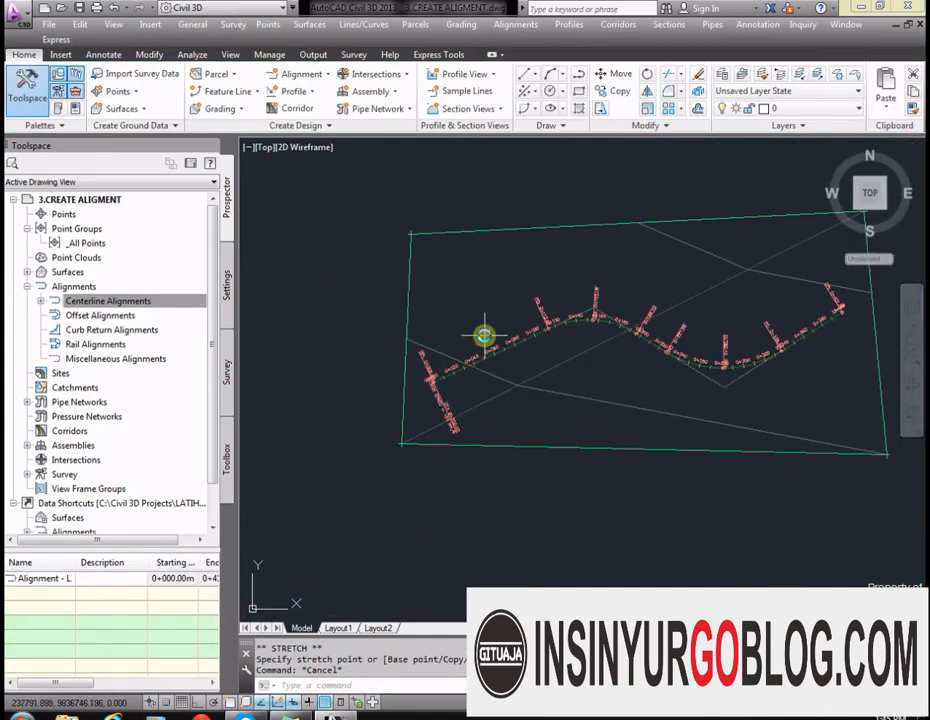
scroll(602, 311, "up", 5)
left_click(543, 360)
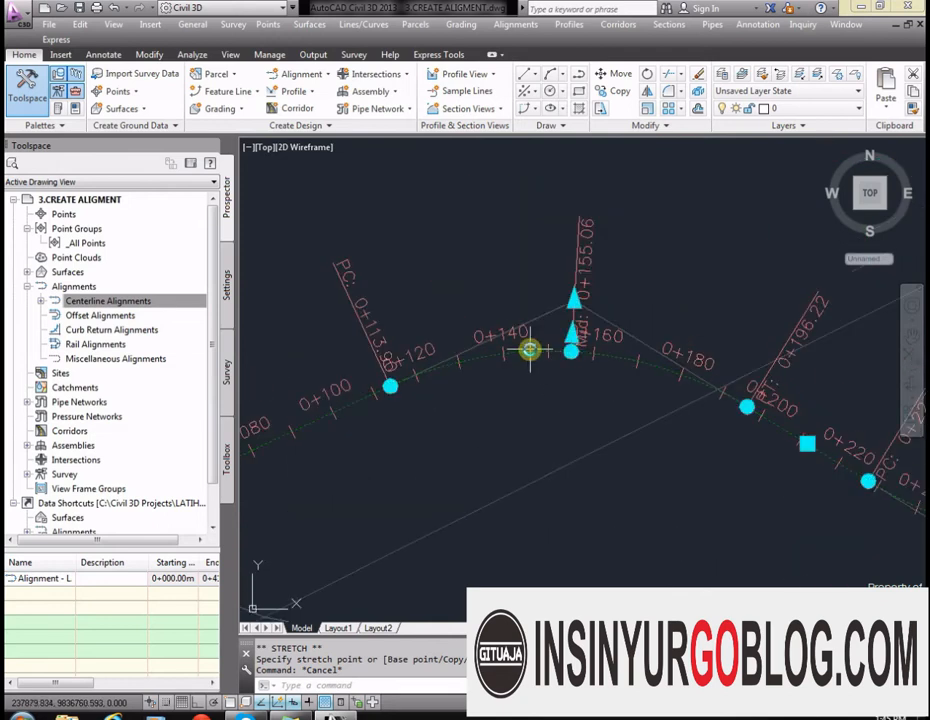
left_click(570, 350)
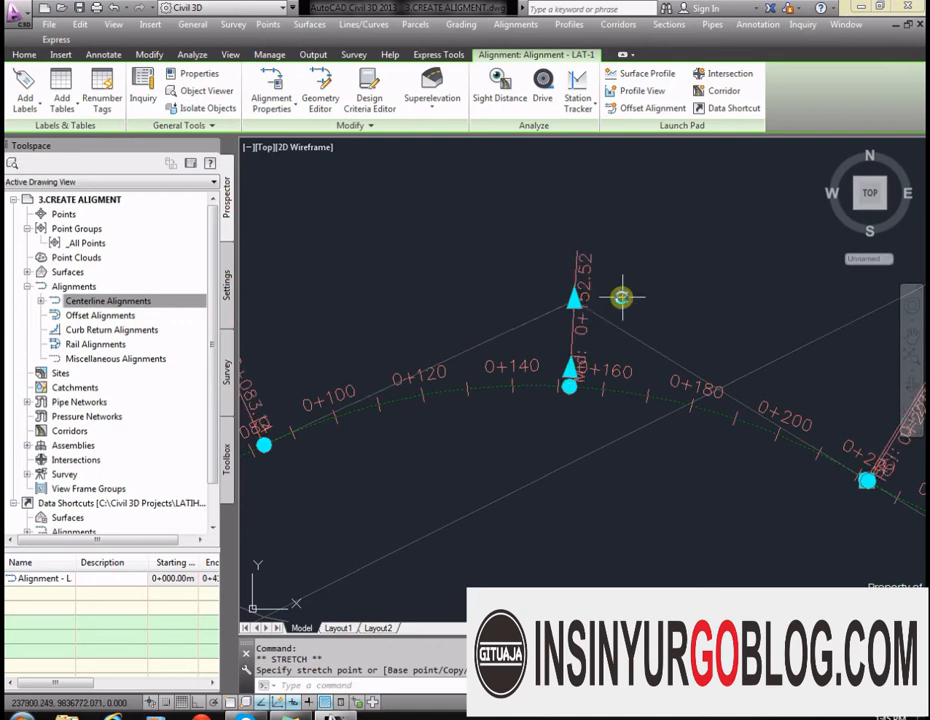
key("Escape")
key("Escape")
scroll(653, 341, "down", 3)
scroll(612, 370, "down", 2)
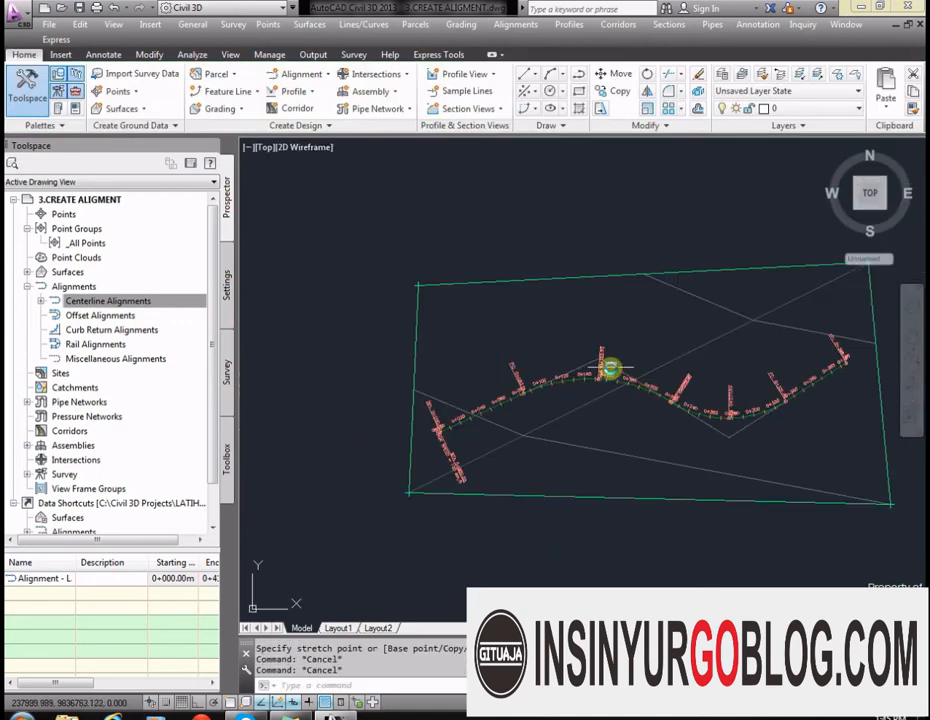
scroll(718, 394, "up", 4)
scroll(764, 425, "down", 1)
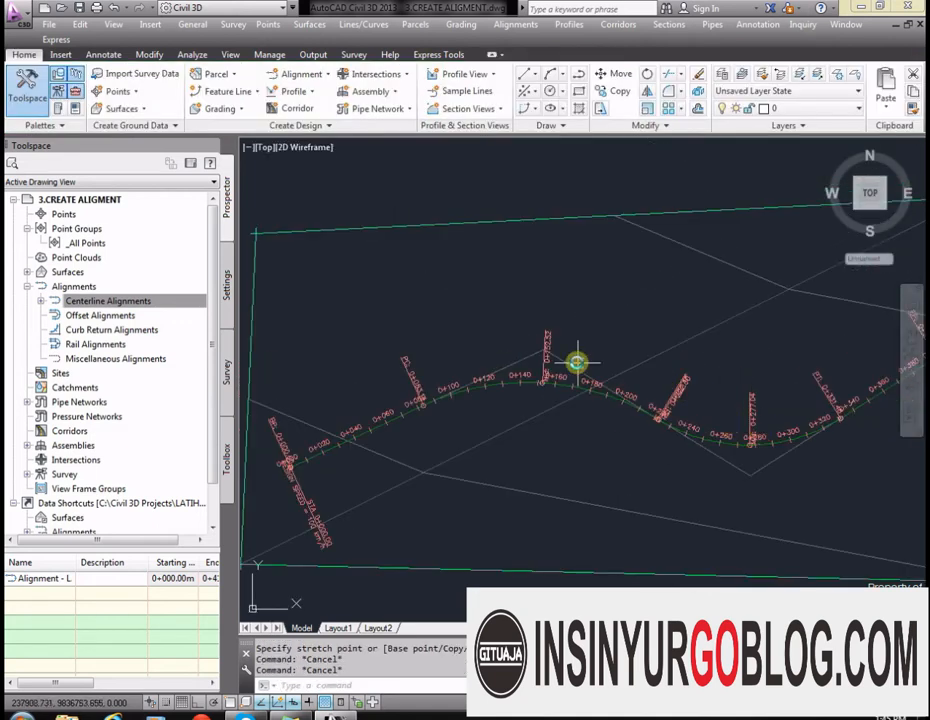
scroll(580, 362, "up", 1)
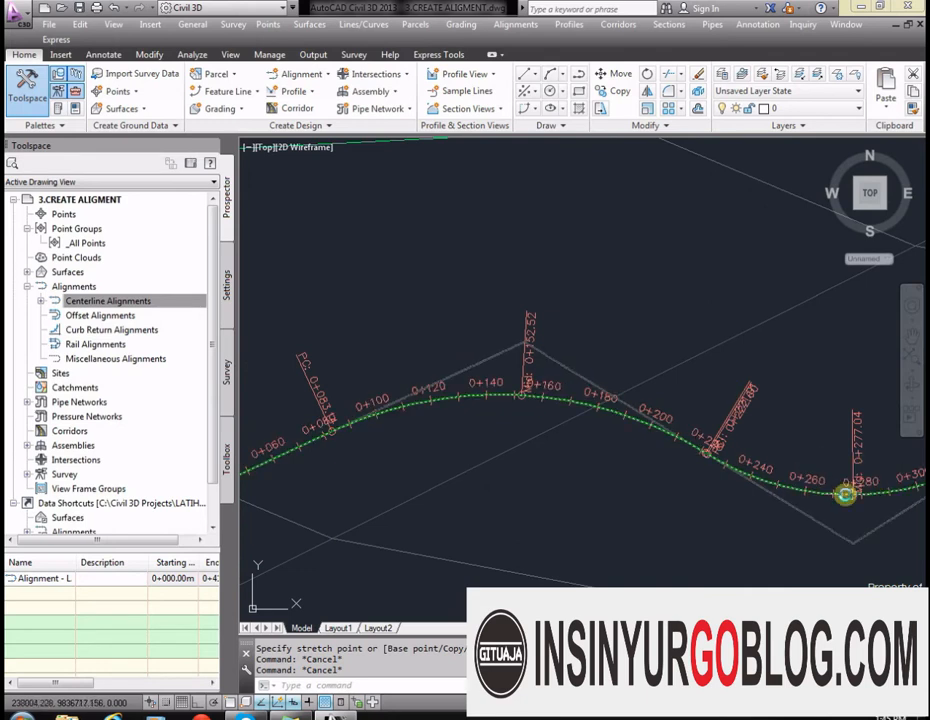
mouse_move(857, 491)
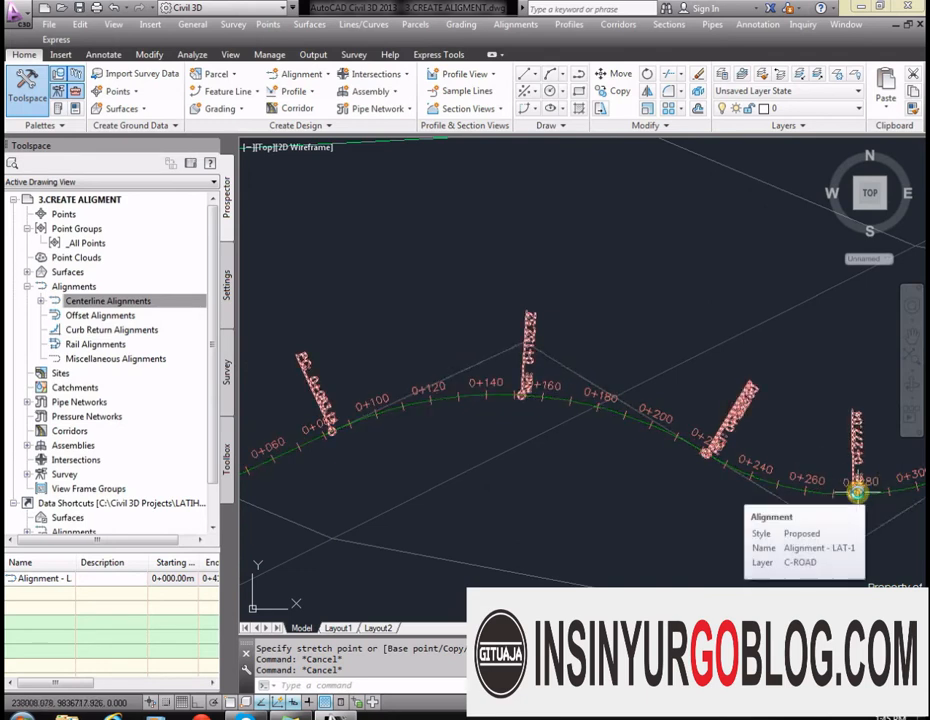
Stretch the alignment's first curve to a smaller radius so it spans about stations 0+111 to 0+199
scroll(470, 394, "up", 5)
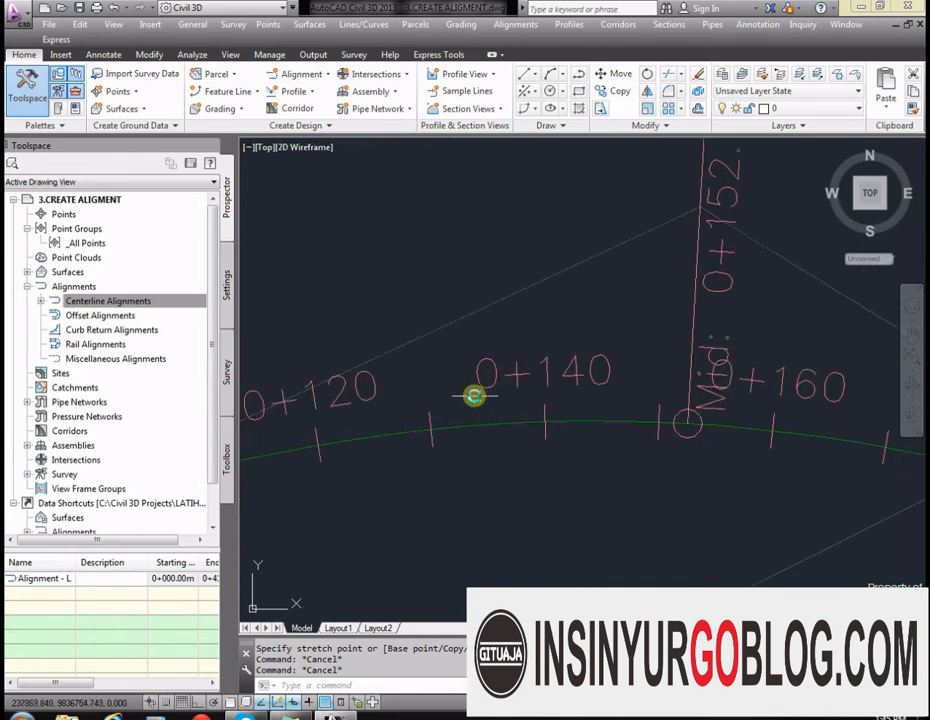
left_click(643, 419)
left_click(643, 419)
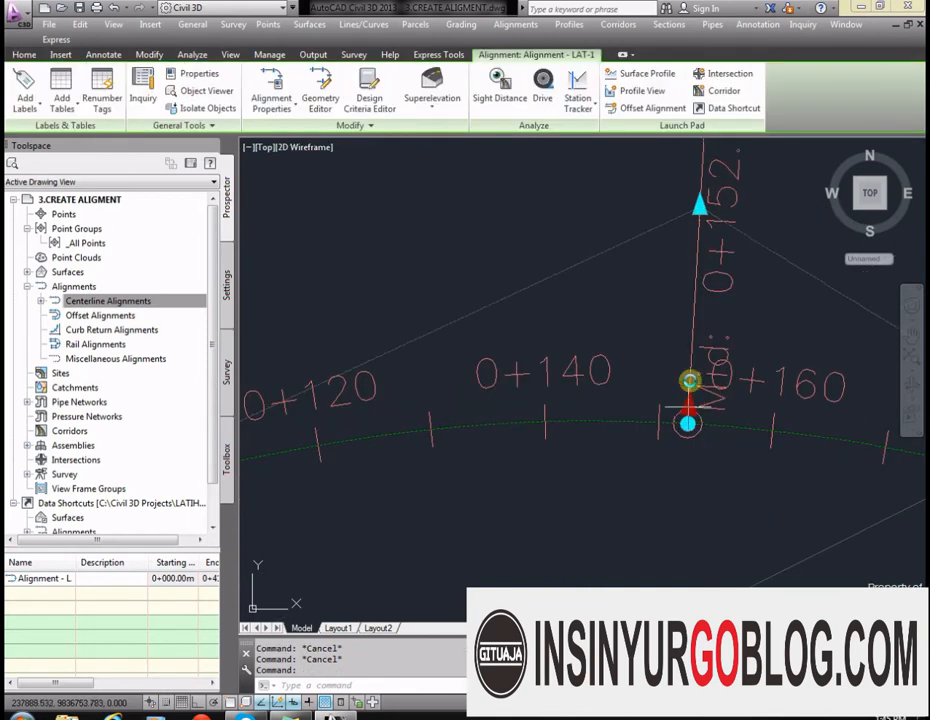
scroll(600, 345, "down", 5)
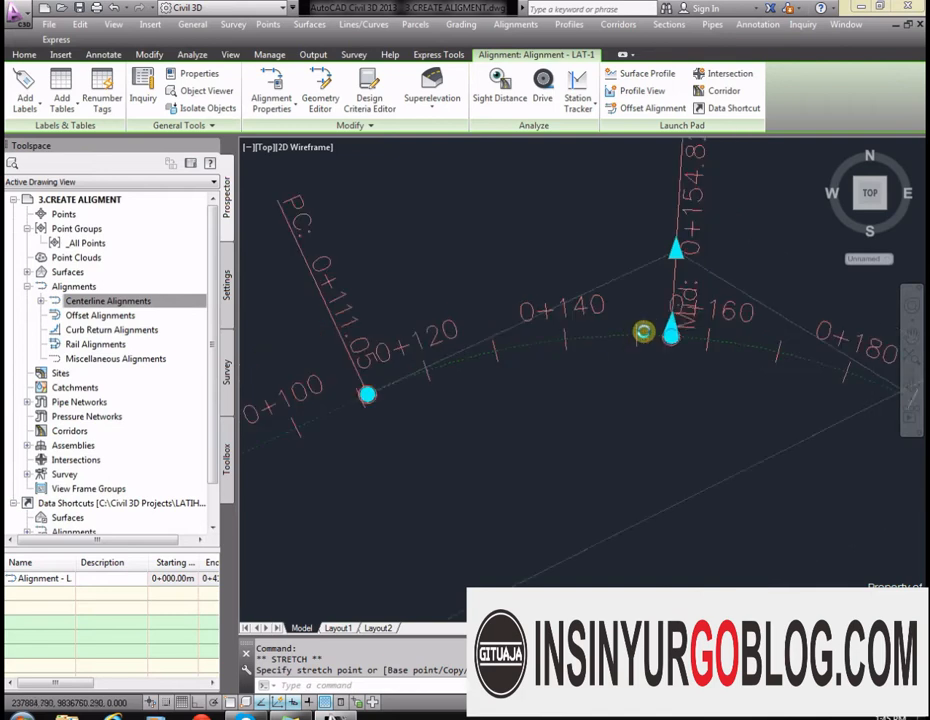
key("Escape")
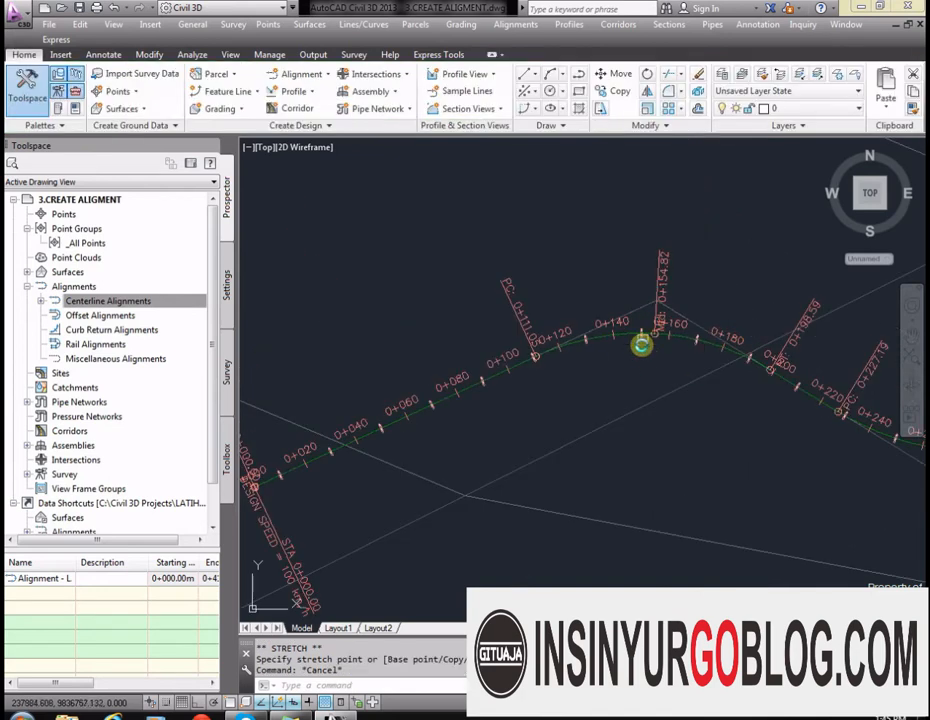
scroll(635, 305, "down", 3)
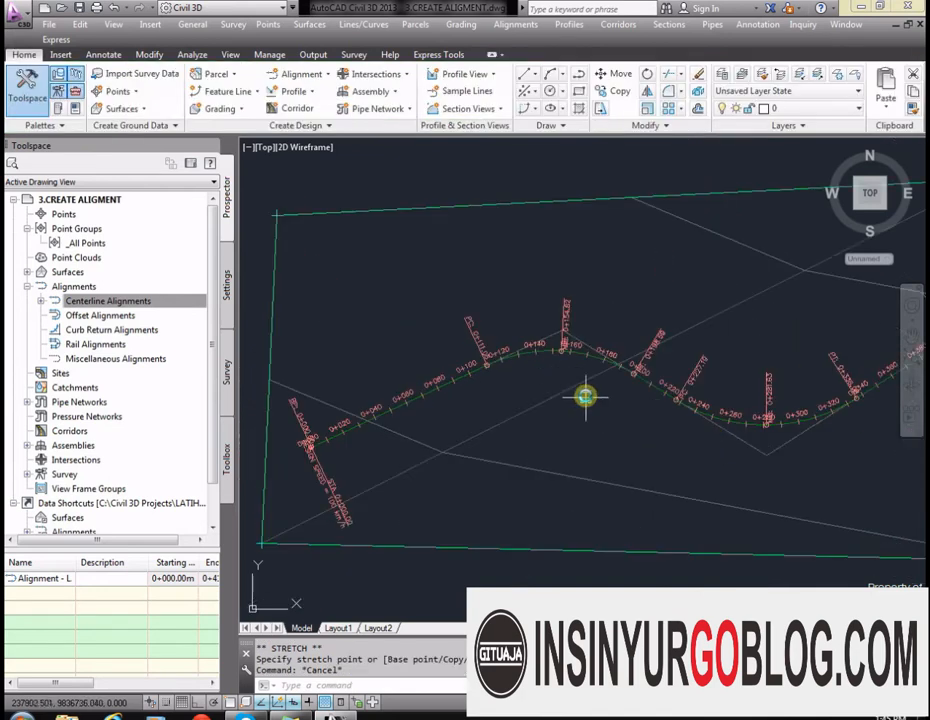
scroll(585, 394, "up", 5)
left_click(503, 321)
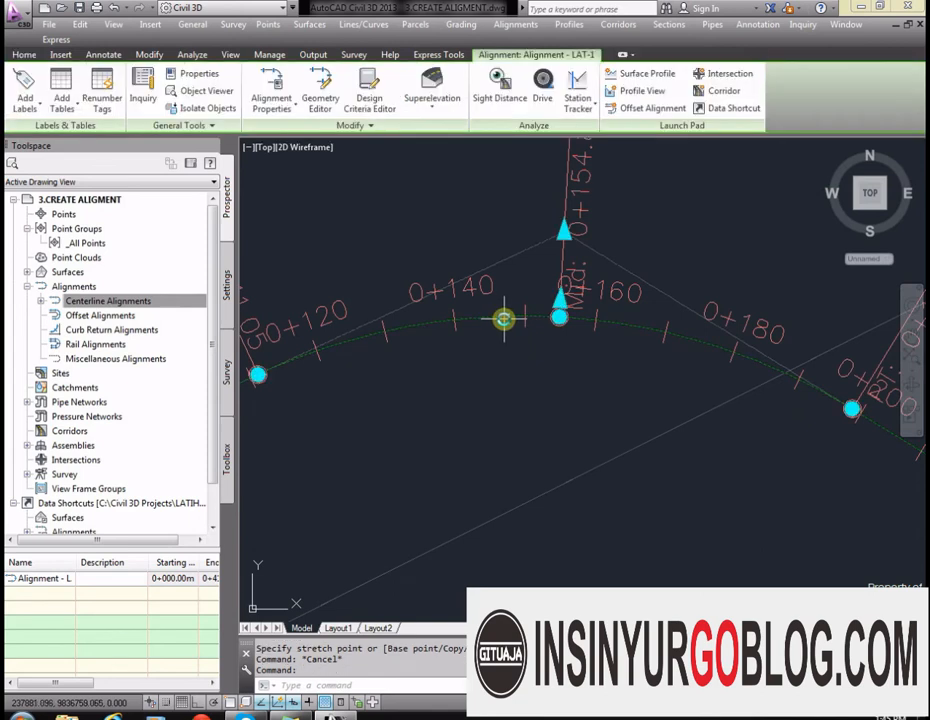
scroll(503, 320, "down", 5)
scroll(525, 334, "up", 2)
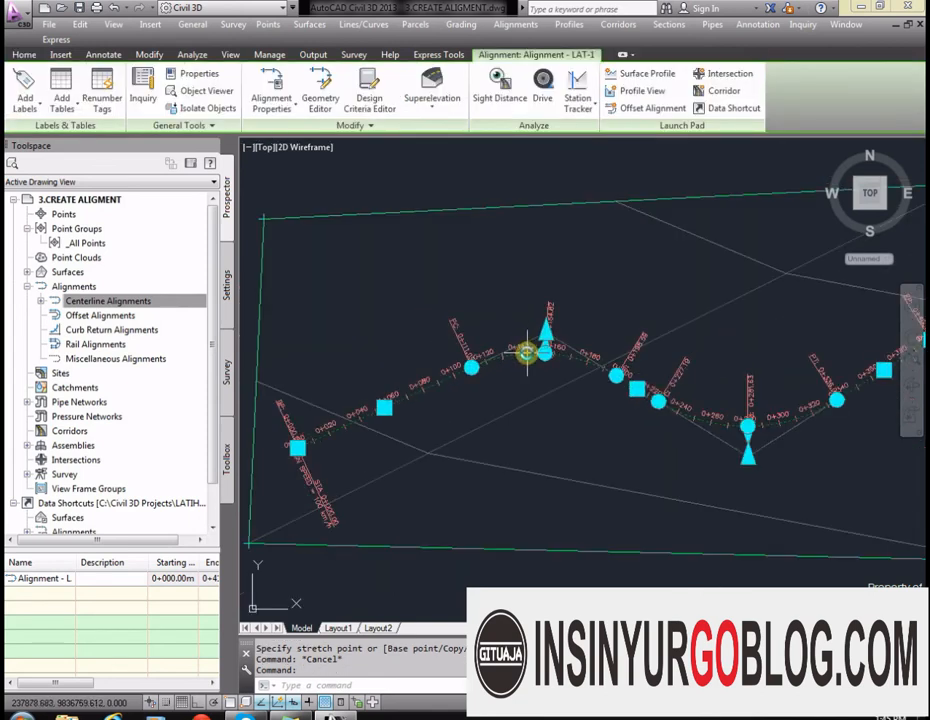
mouse_move(525, 352)
scroll(525, 352, "up", 3)
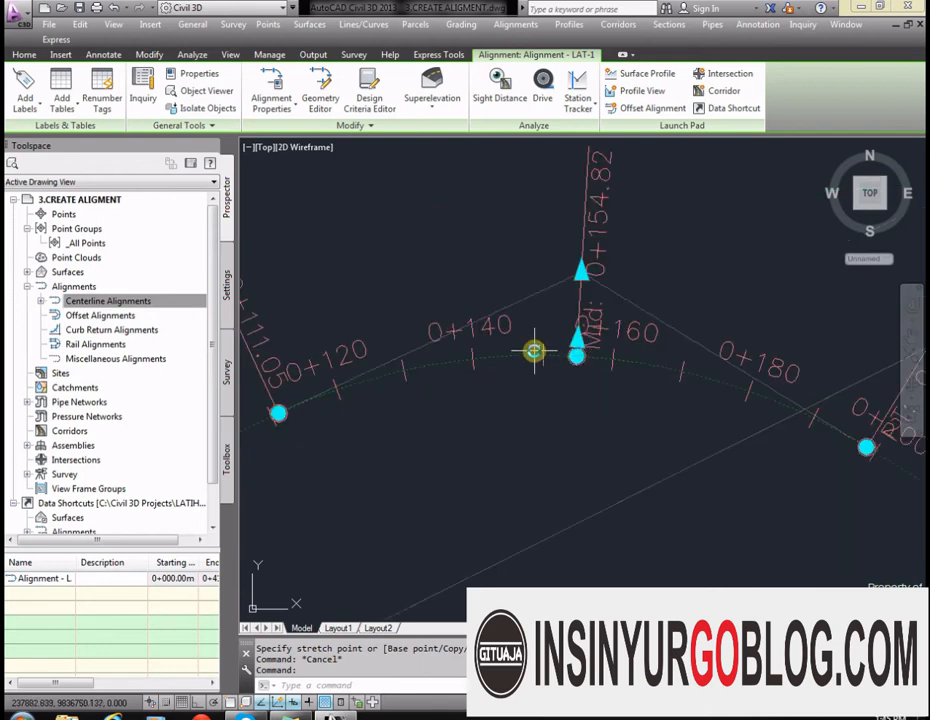
key("Escape")
left_click(490, 336)
scroll(542, 297, "down", 2)
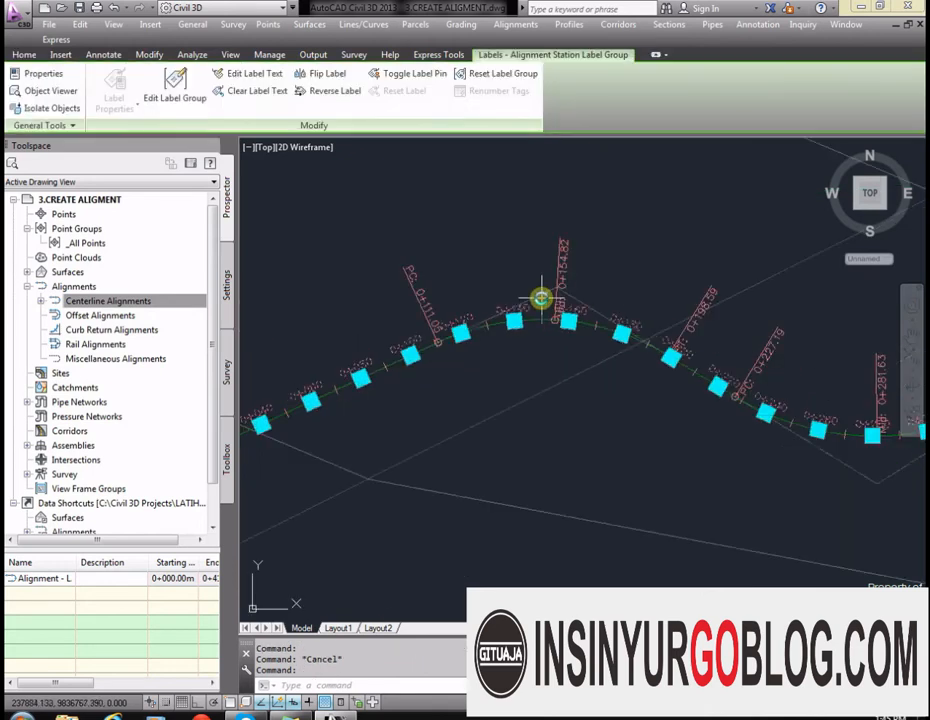
scroll(540, 303, "up", 3)
key("Escape")
Open the alignment's geometry for editing with its entities table, and place the table clear of the first curve
scroll(495, 331, "down", 4)
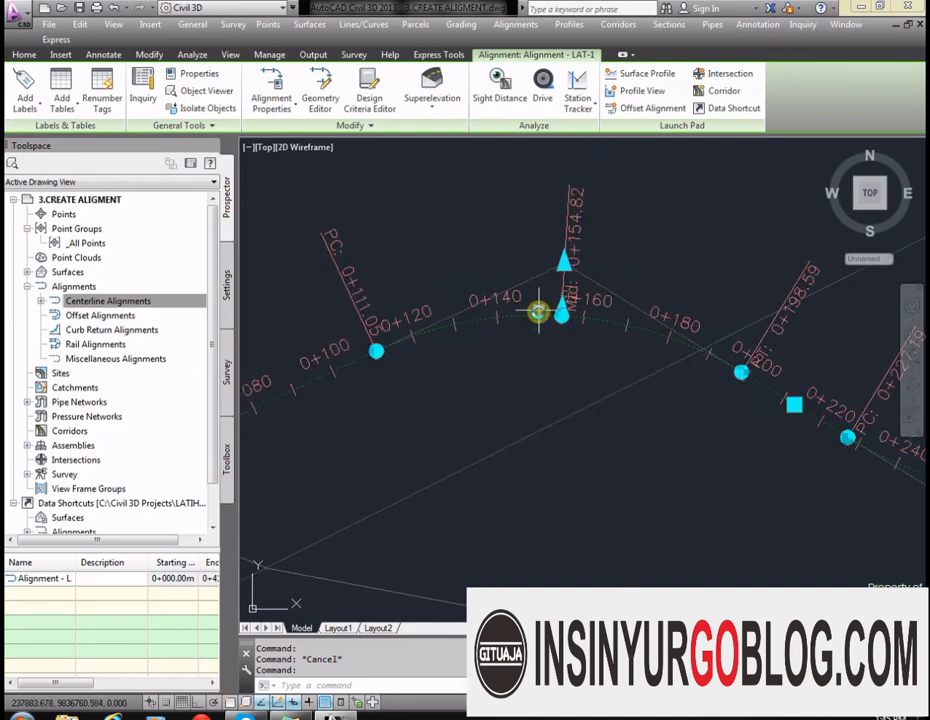
right_click(536, 318)
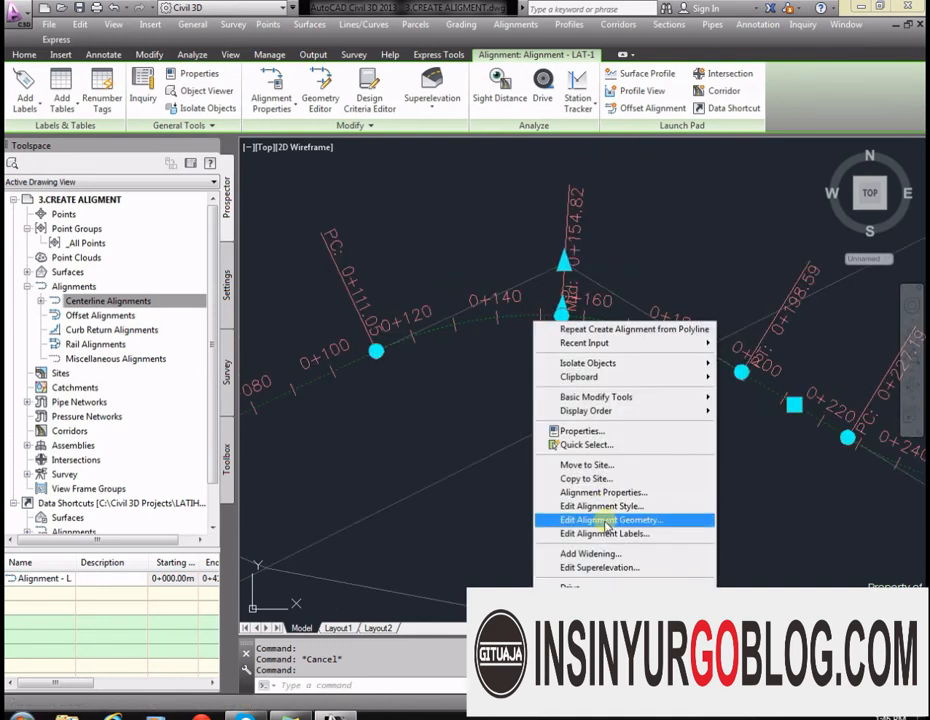
left_click(607, 520)
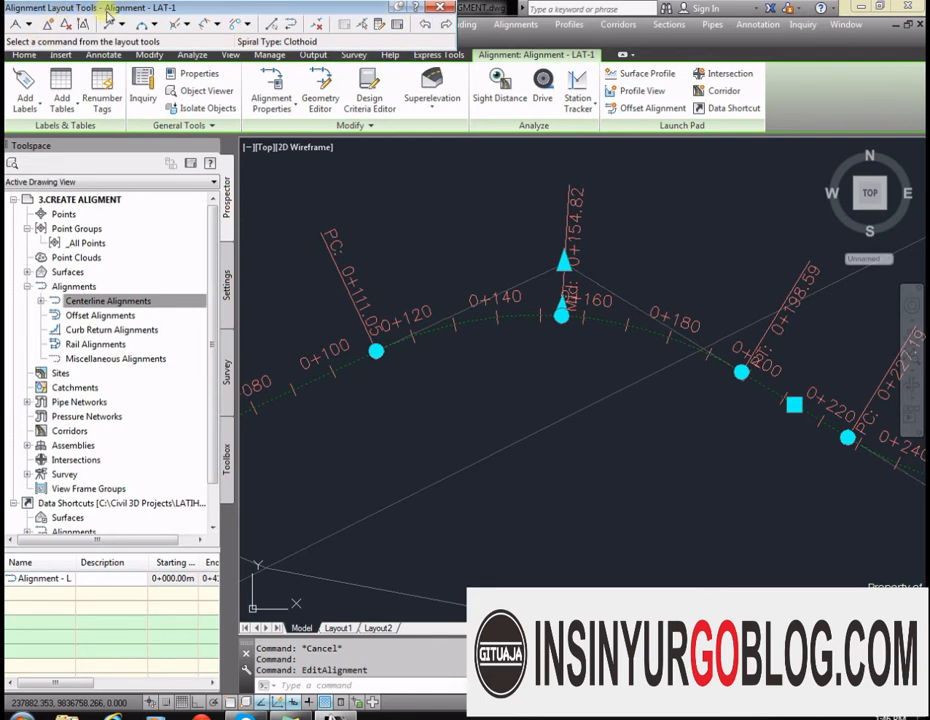
left_click(399, 25)
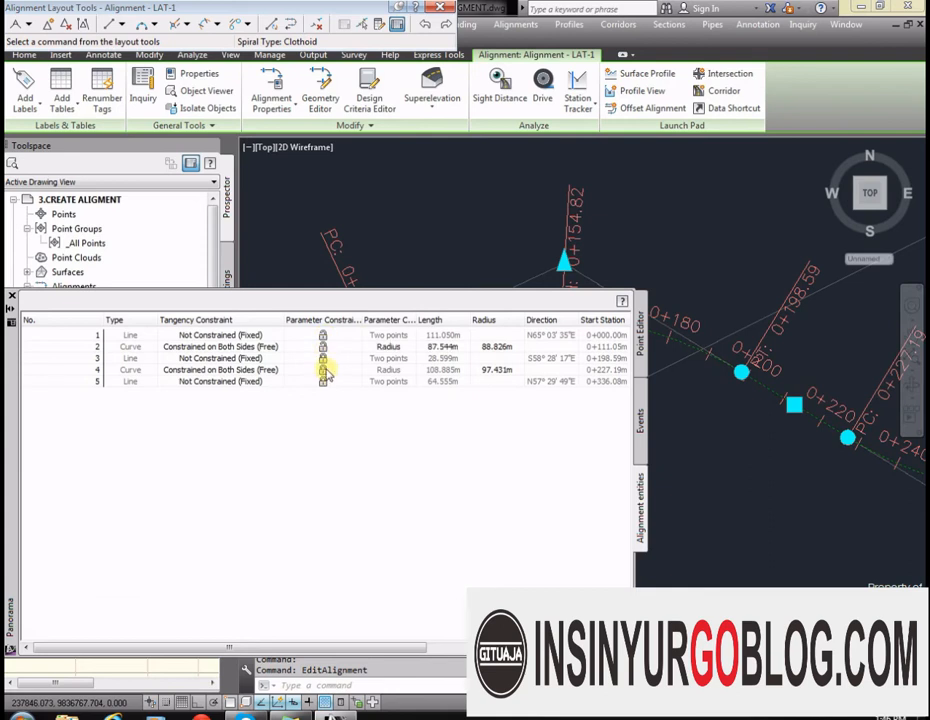
left_click(324, 369)
key("Escape")
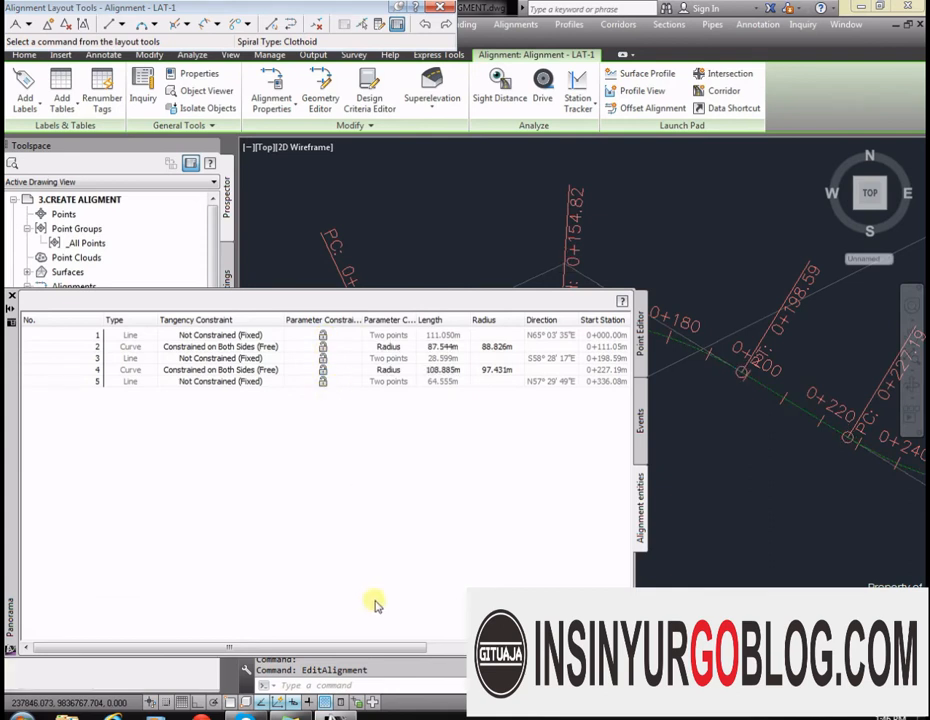
left_click_drag(392, 647, 512, 647)
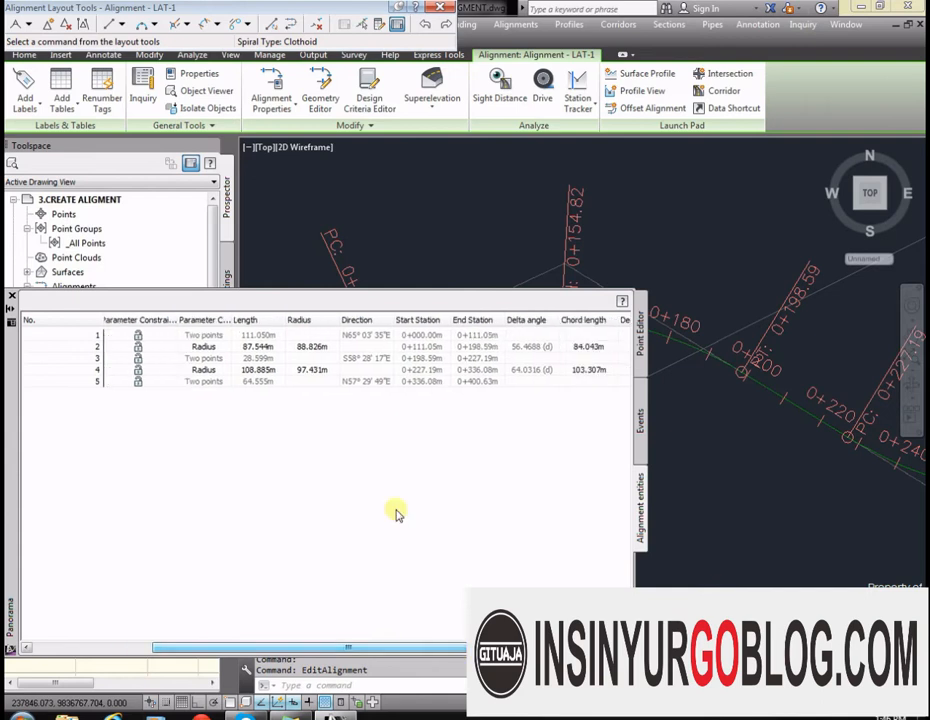
left_click(316, 347)
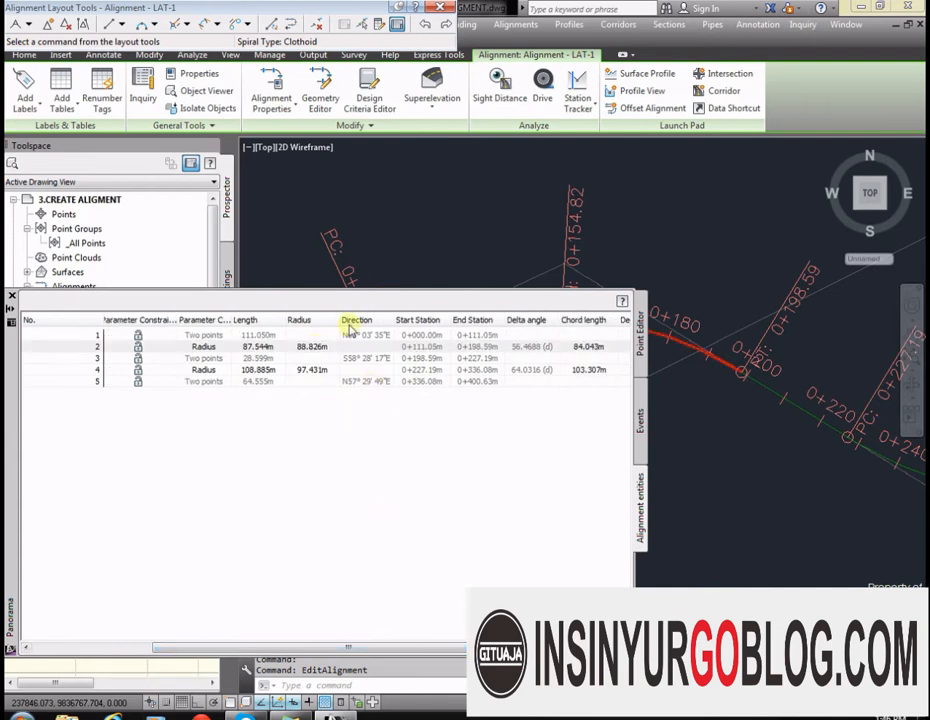
left_click(370, 358)
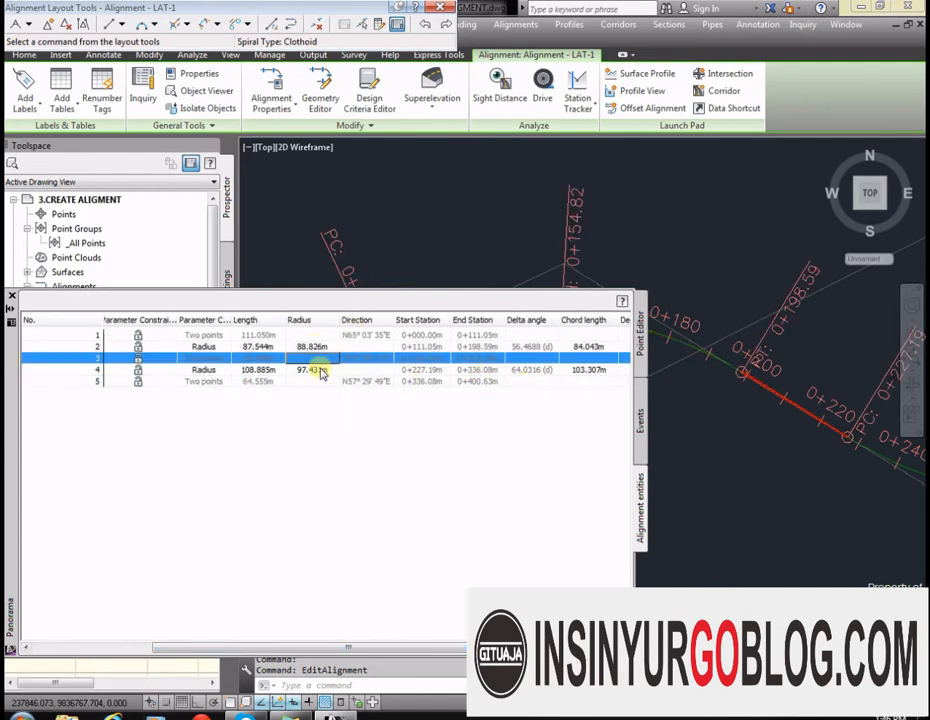
left_click_drag(17, 365, 50, 490)
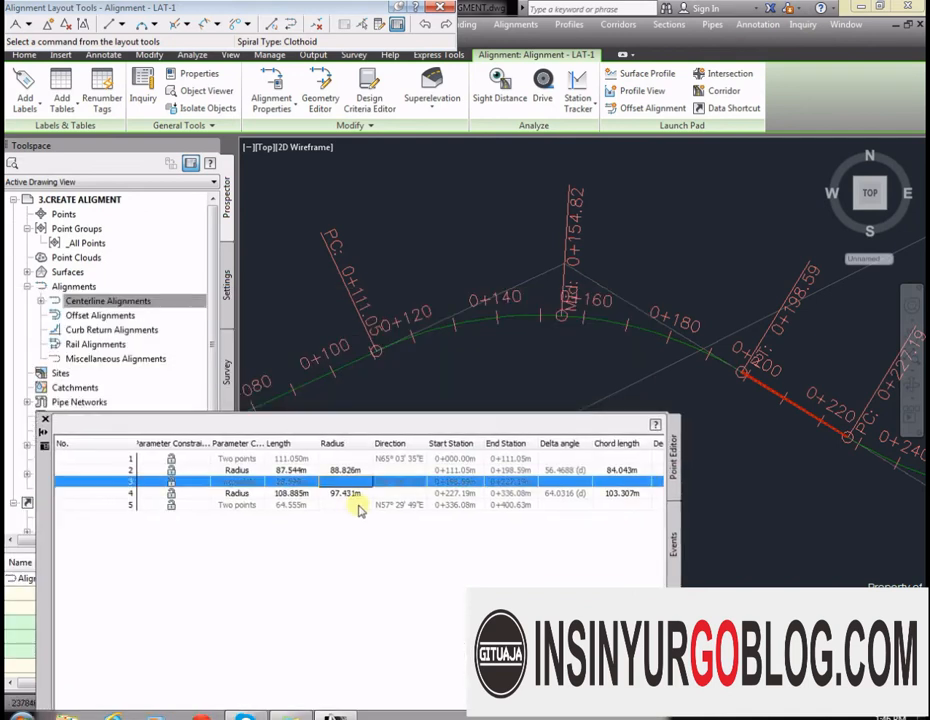
Set the radius of the alignment's first curve to 85 m
left_click(349, 471)
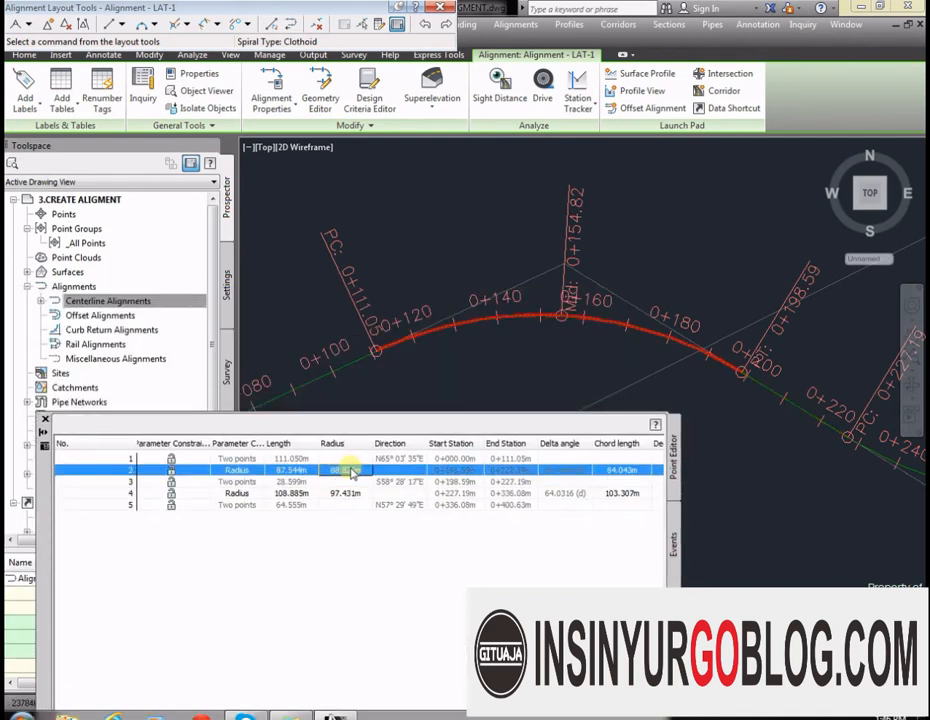
left_click(350, 471)
type("85")
key("Return")
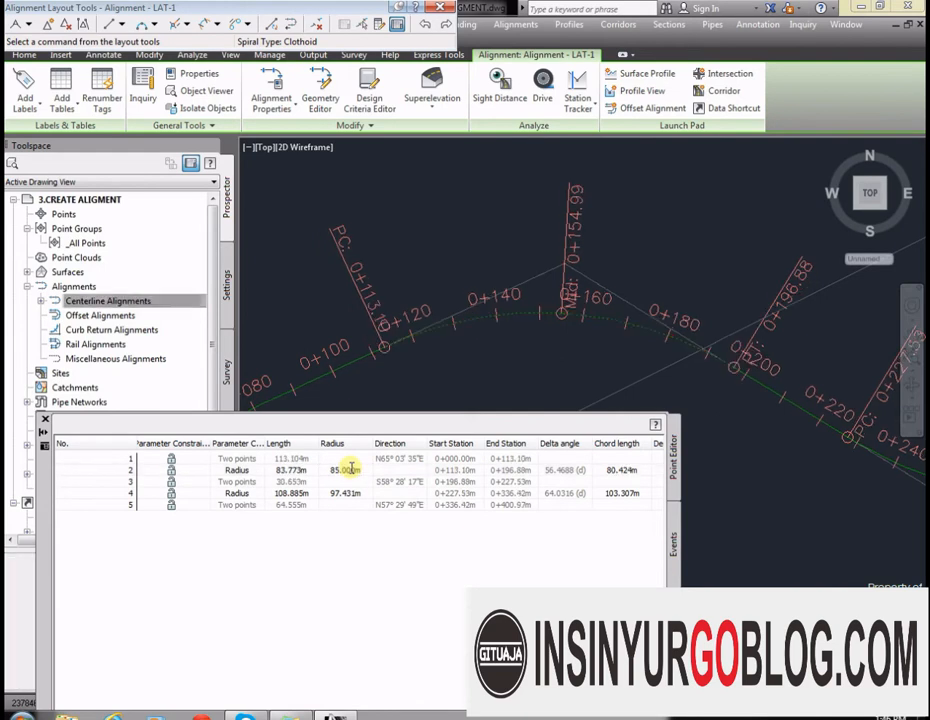
Set the radius of the alignment's second curve to 95 m
scroll(409, 301, "down", 5)
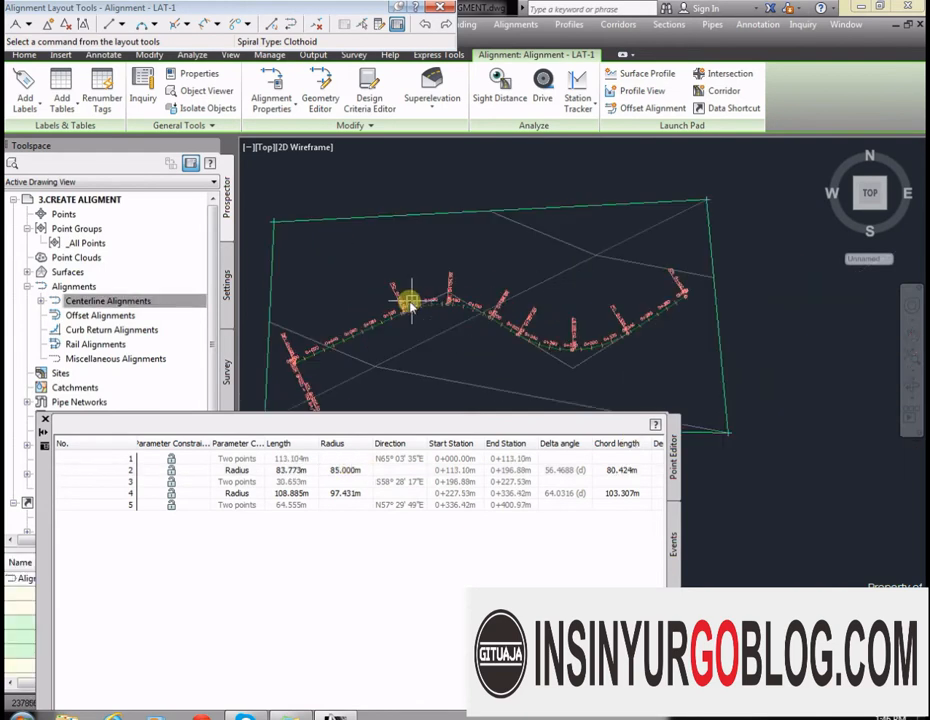
scroll(625, 347, "up", 5)
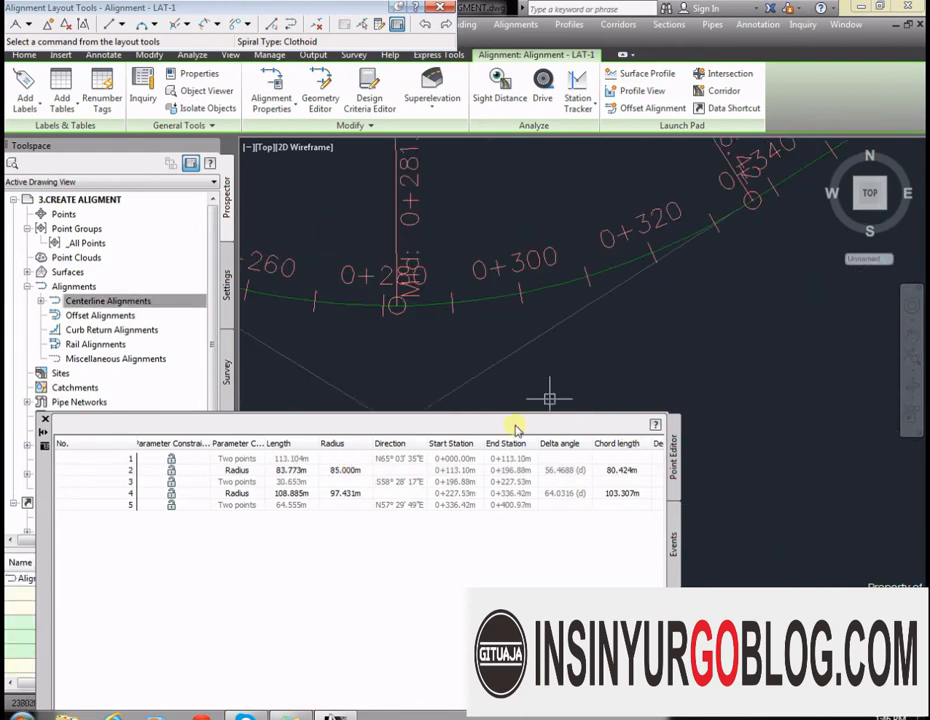
left_click(350, 494)
scroll(410, 323, "down", 2)
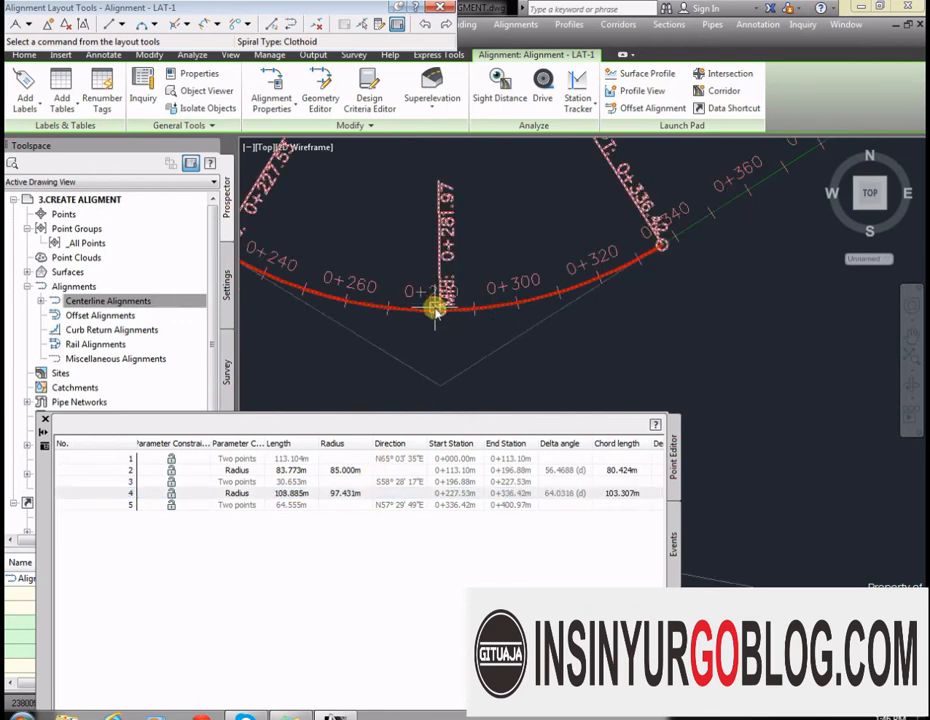
scroll(600, 308, "down", 2)
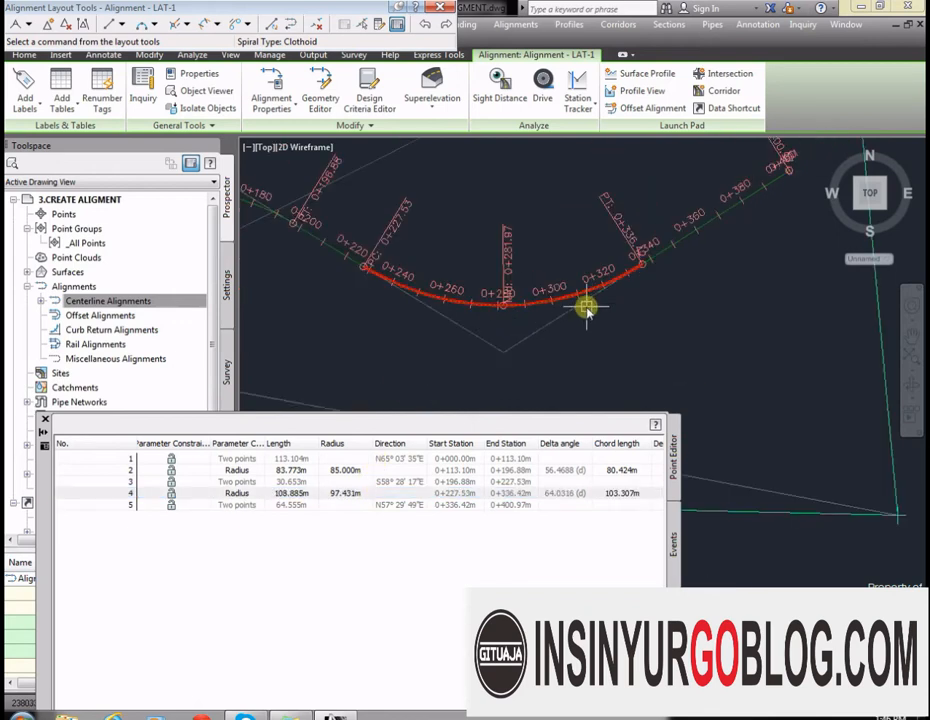
left_click(345, 494)
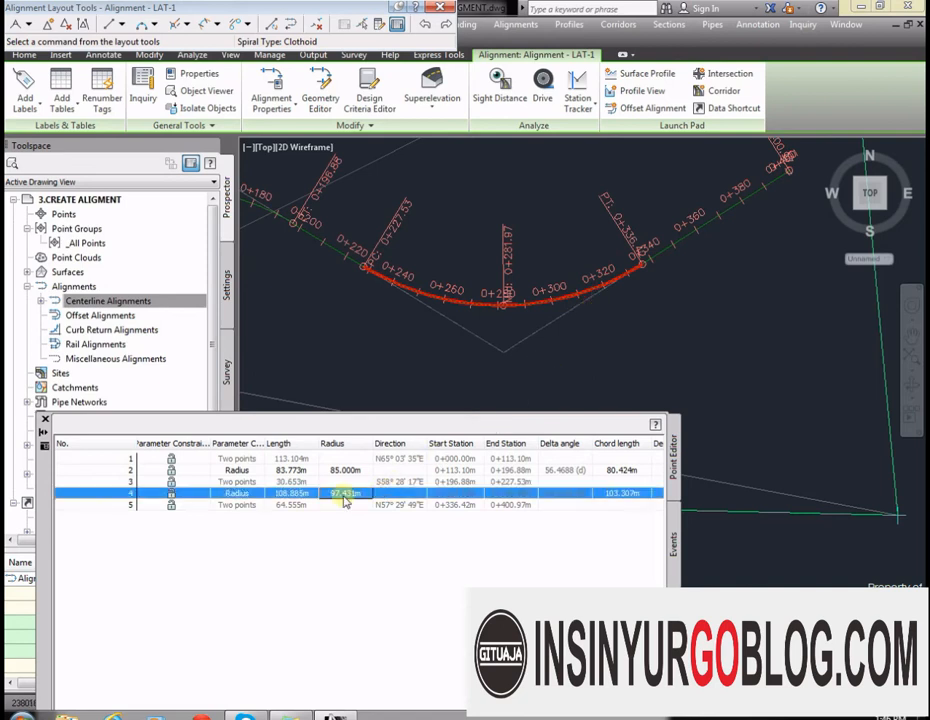
left_click(340, 494)
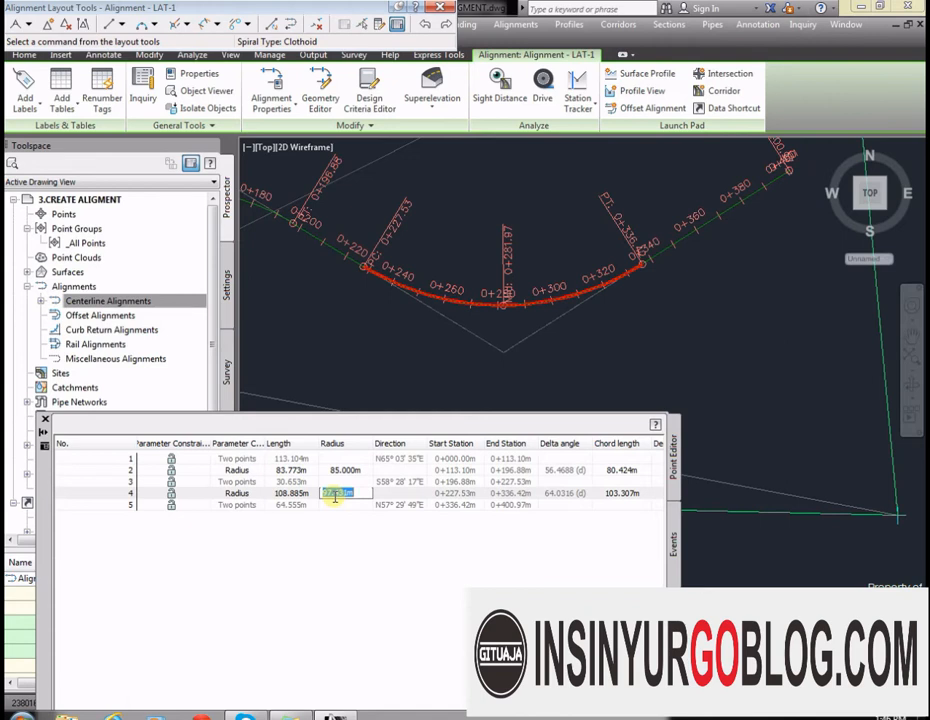
type("95")
key("Return")
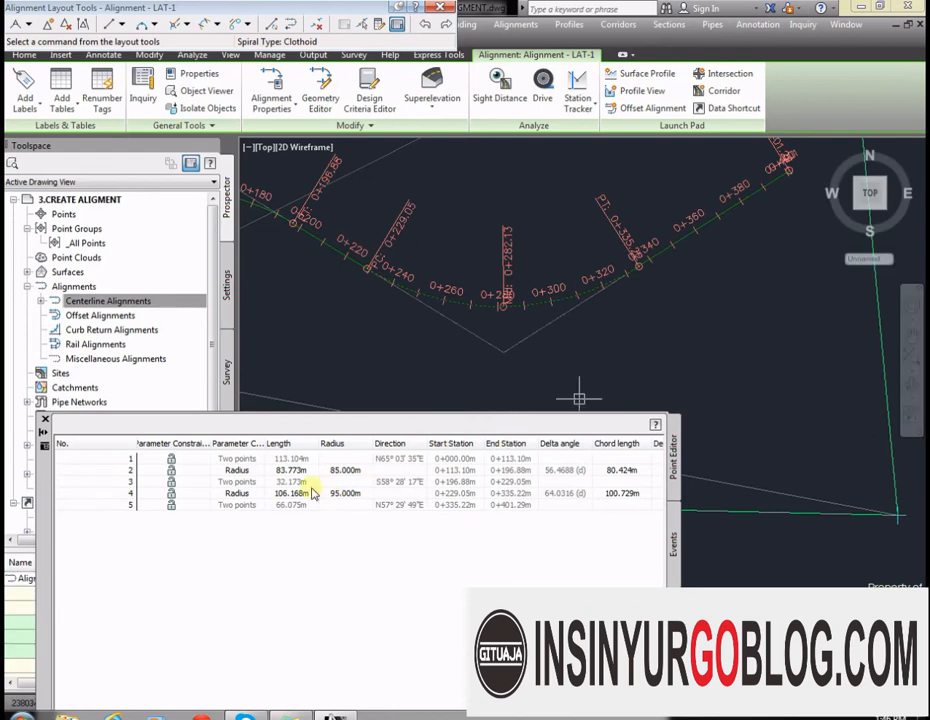
Close the alignment entities table and the alignment layout tools
left_click(288, 470)
scroll(832, 445, "down", 2)
scroll(832, 445, "down", 1)
left_click(619, 469)
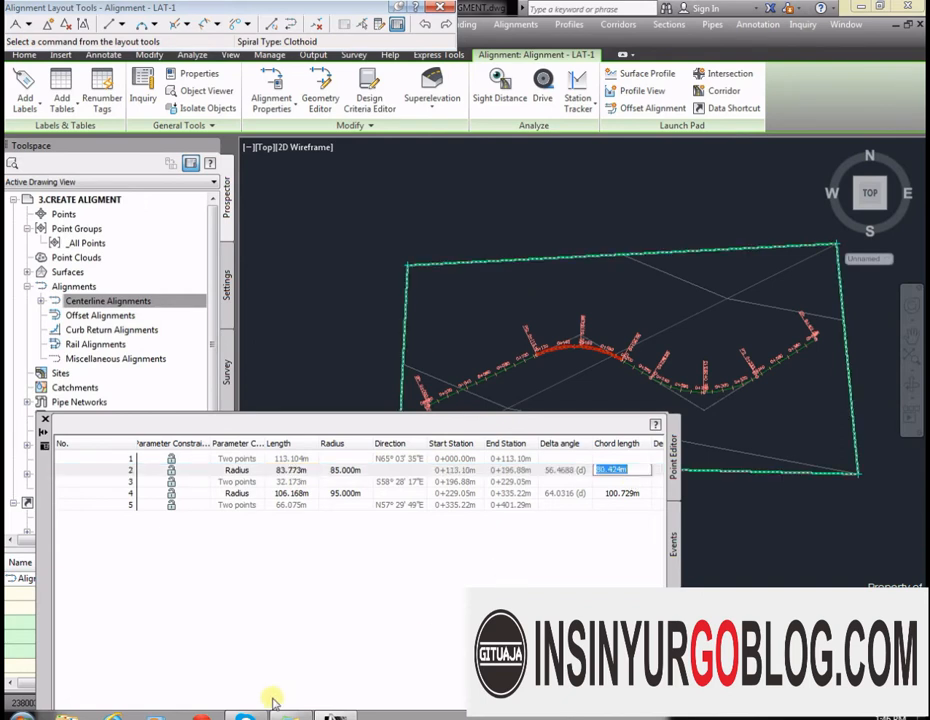
left_click(45, 421)
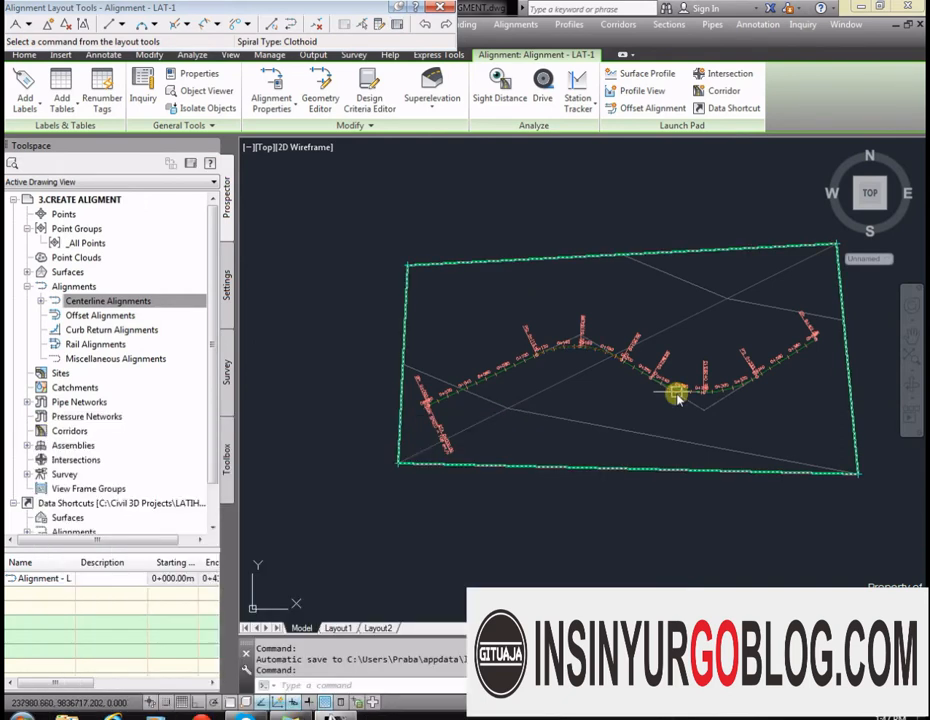
scroll(677, 384, "up", 3)
scroll(639, 388, "down", 5)
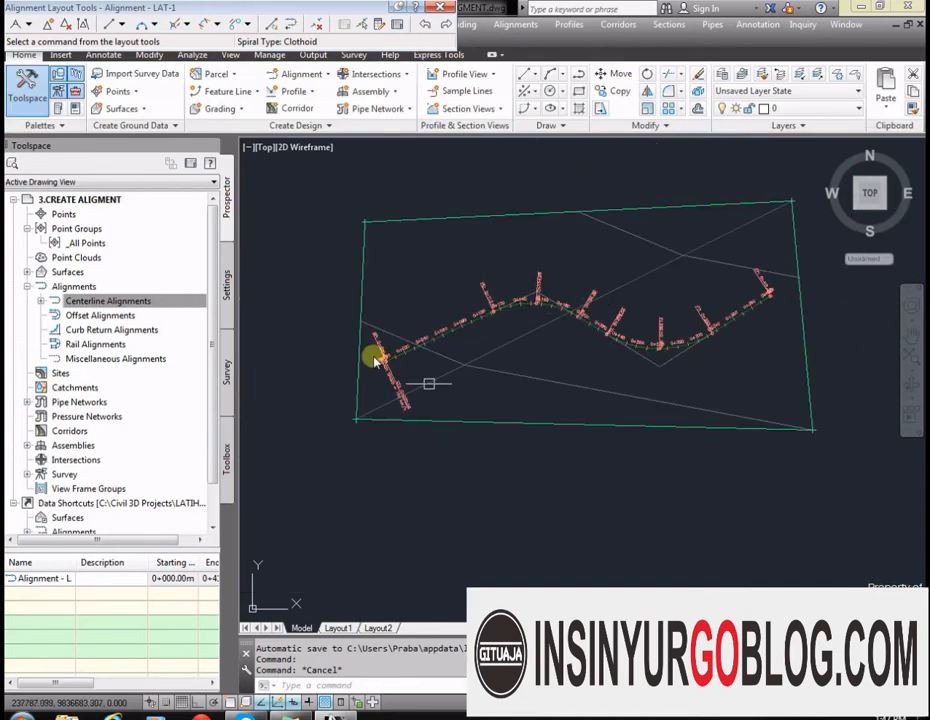
mouse_move(582, 365)
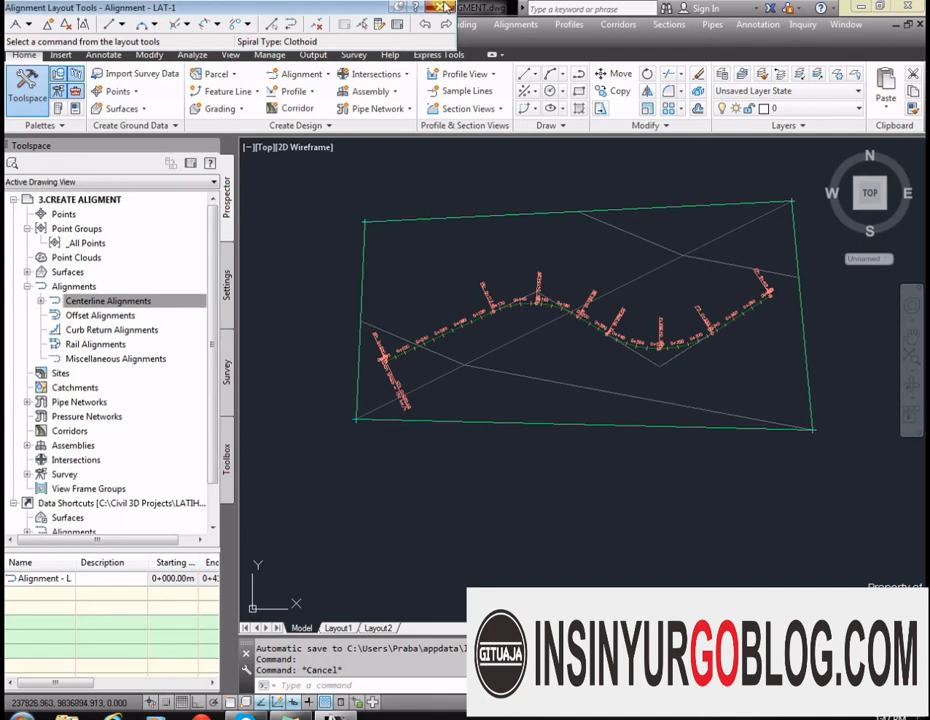
key("Escape")
key("Escape")
Erase the existing alignment together with its labels
scroll(497, 296, "up", 2)
left_click(504, 326)
left_click(473, 280)
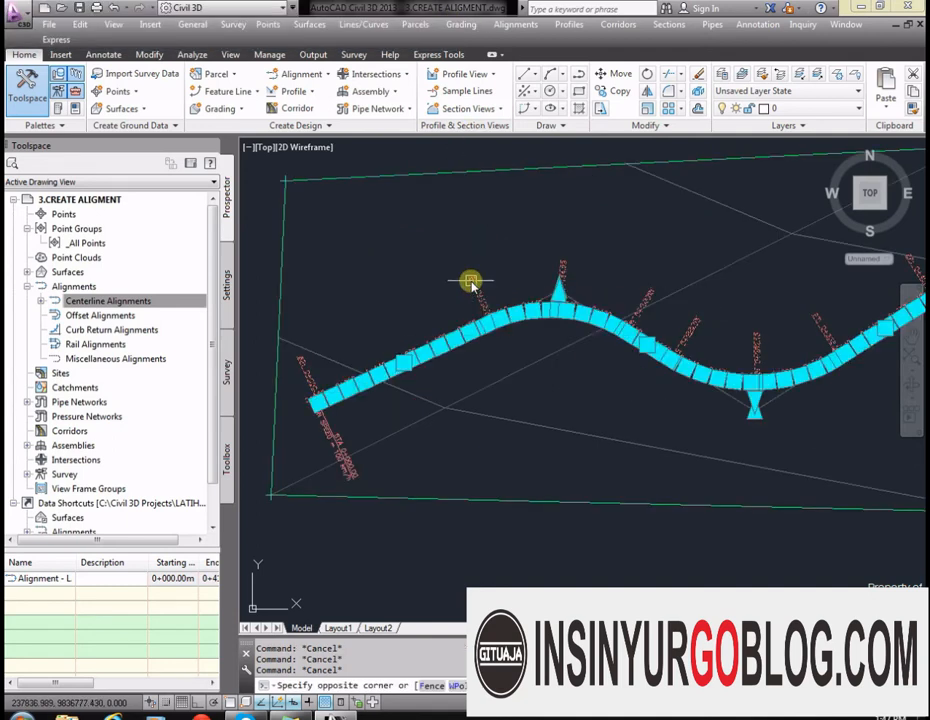
key("Delete")
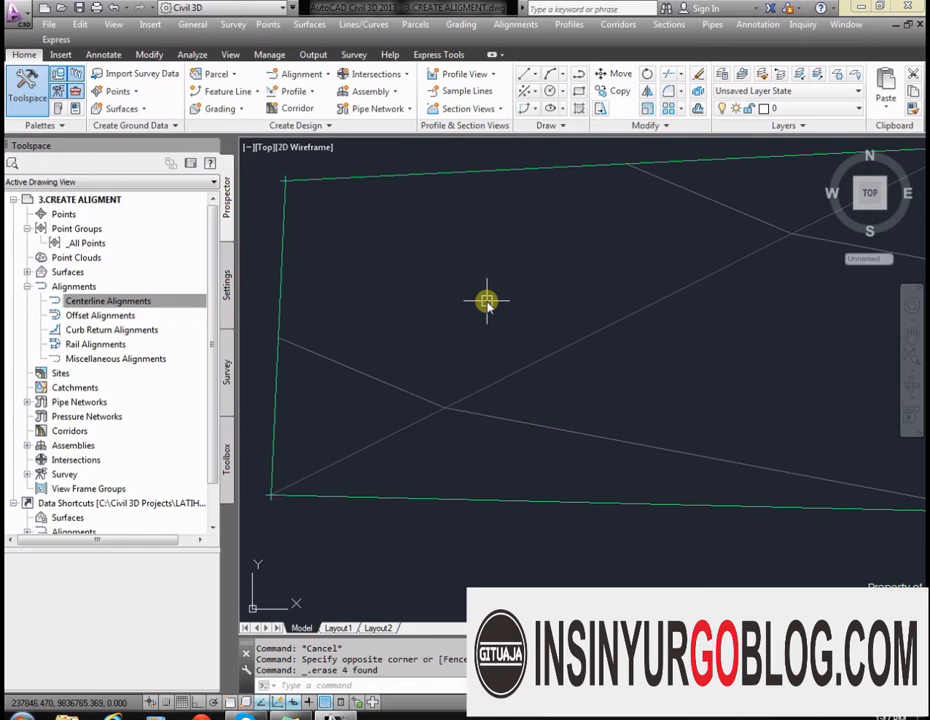
Start a centerline alignment by layout and name it Alignment - IAT-1
left_click(516, 24)
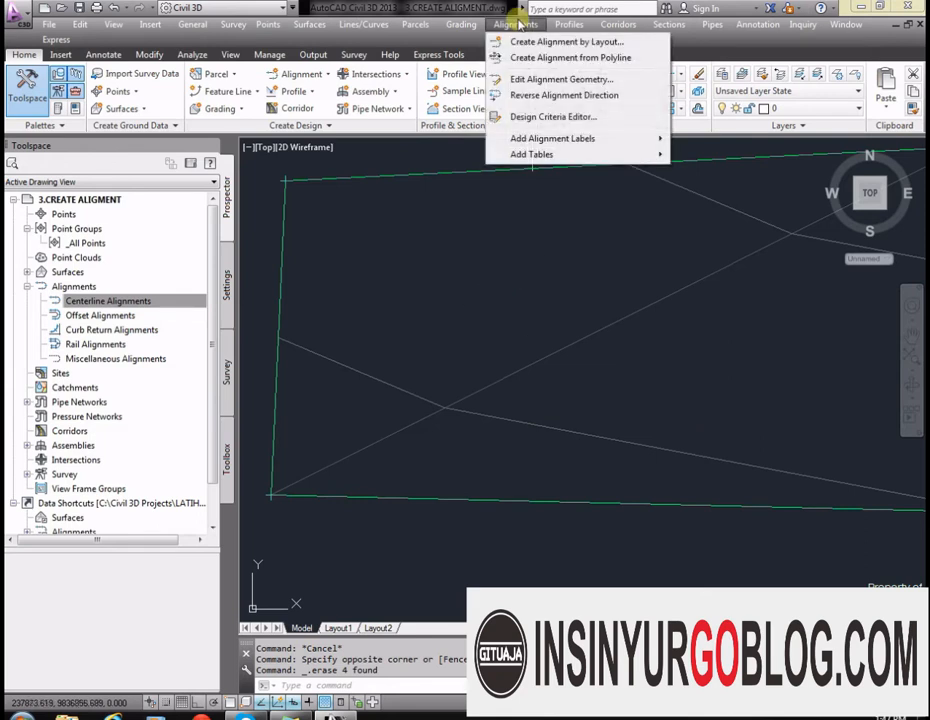
left_click(537, 42)
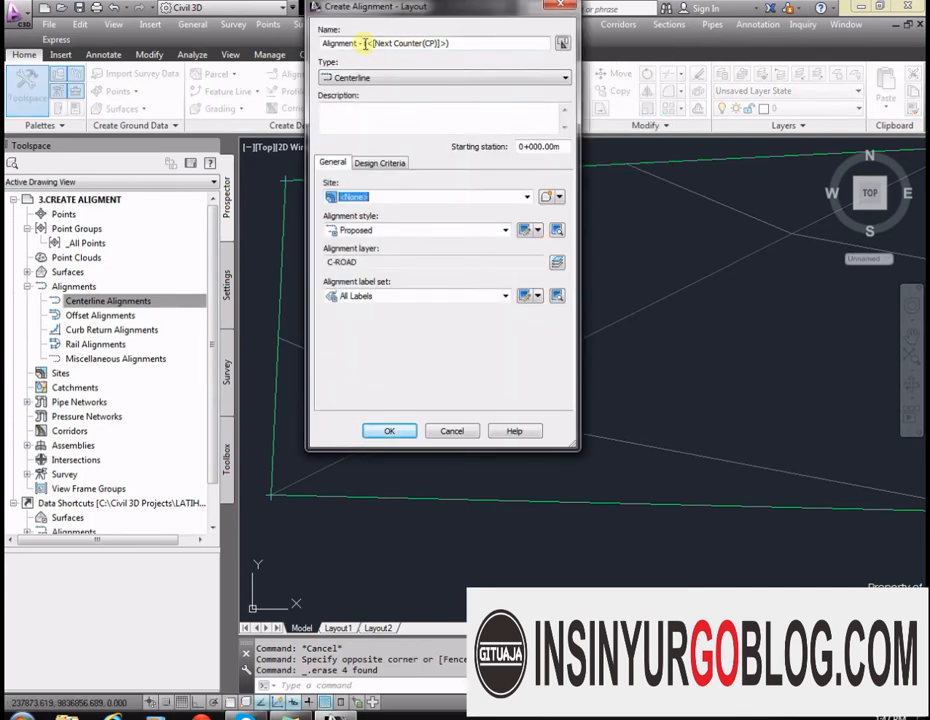
left_click_drag(364, 43, 563, 45)
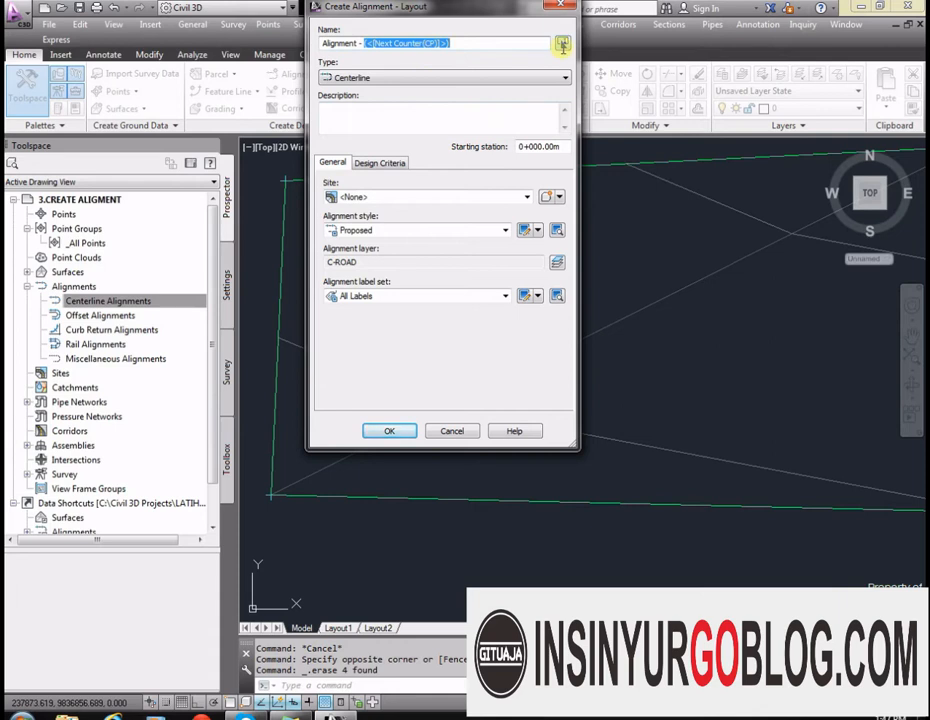
type("IAT-1")
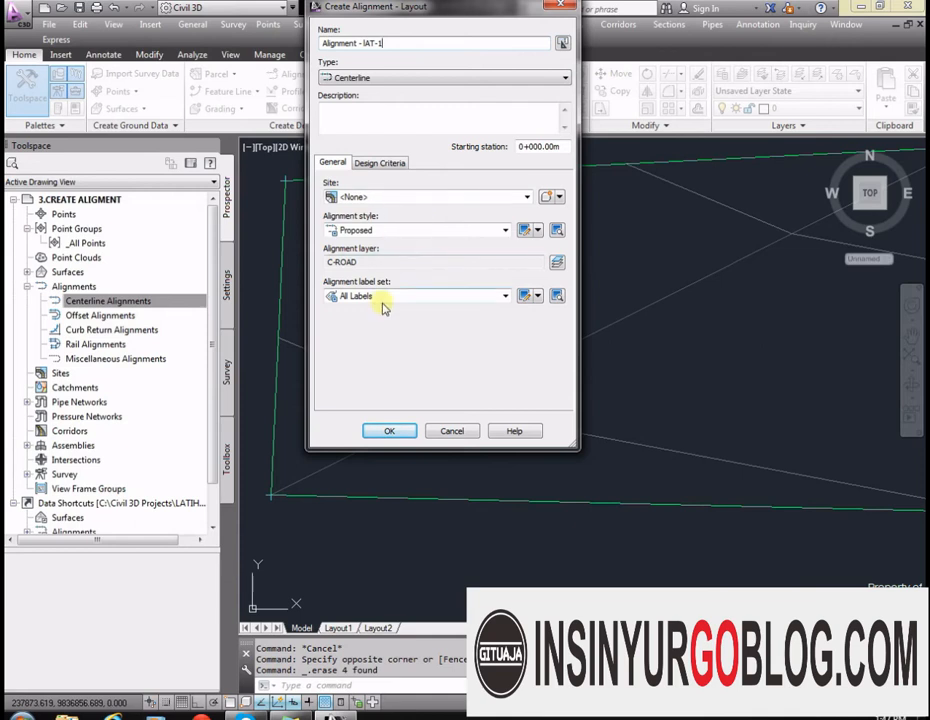
left_click(533, 147)
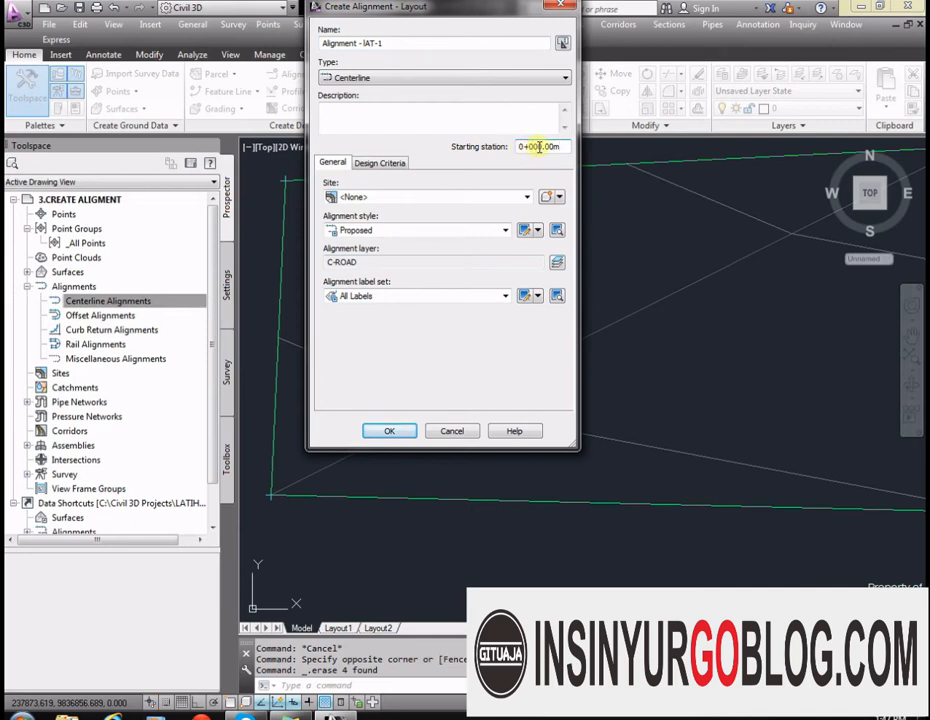
Set the alignment's starting design speed to 60 km/h and enable criteria-based design
left_click(404, 162)
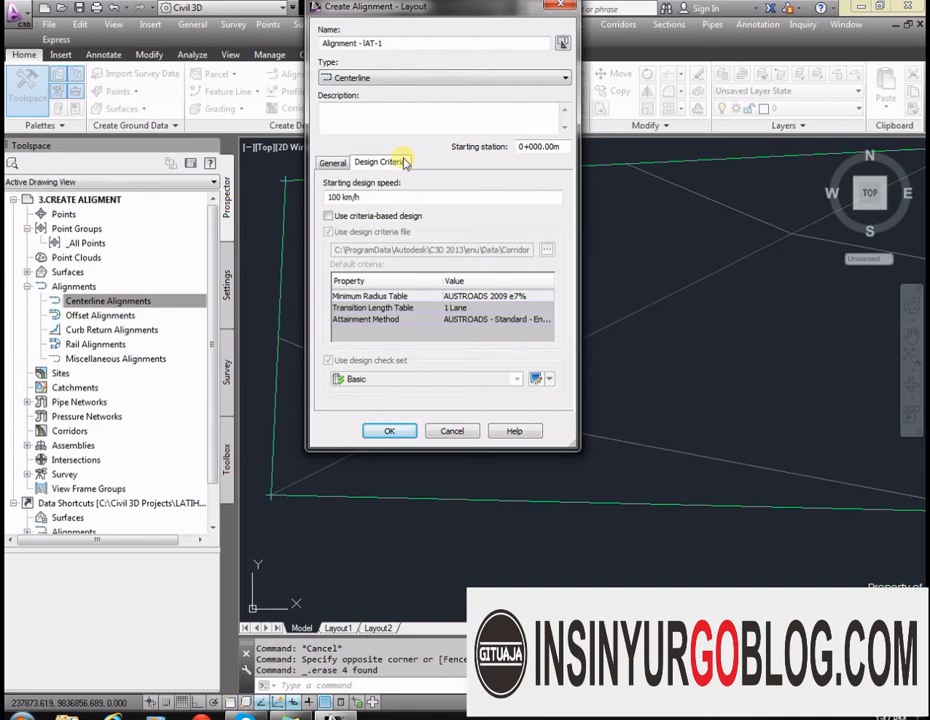
double_click(336, 197)
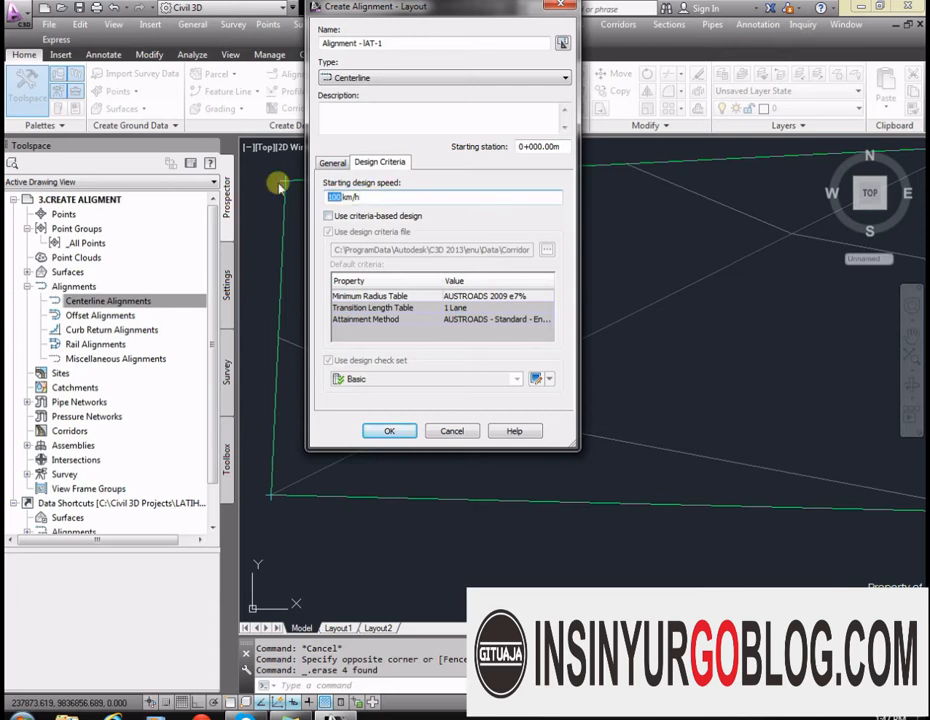
type("60")
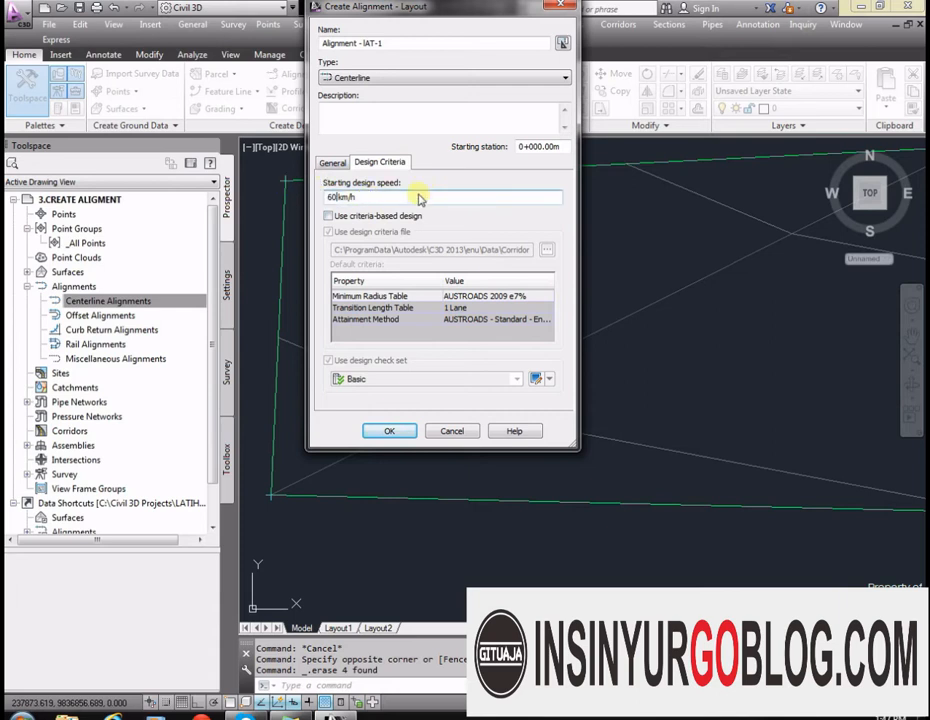
left_click(335, 217)
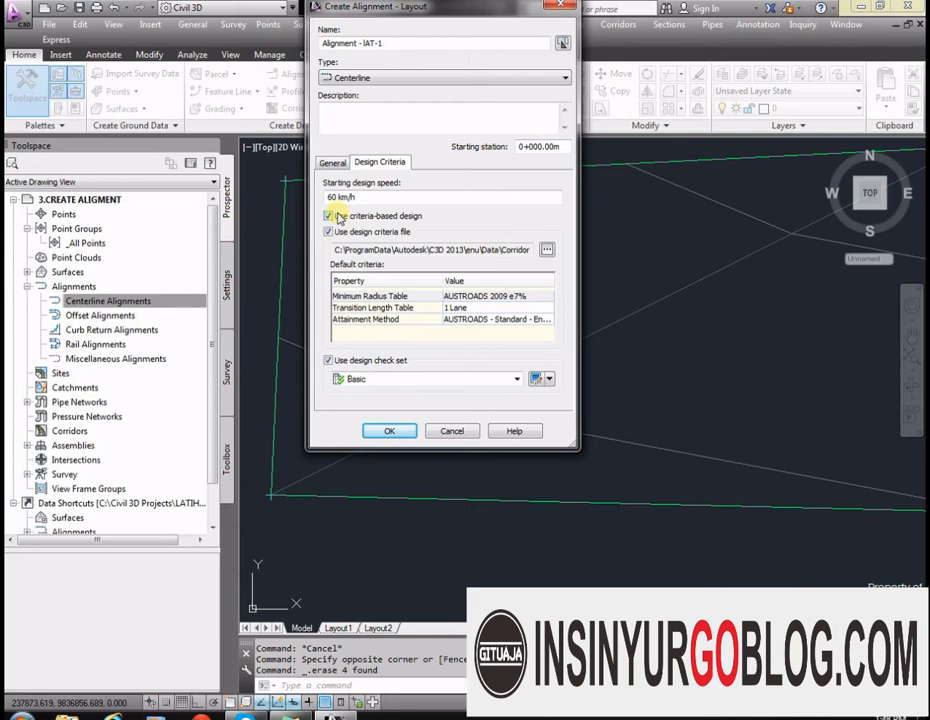
left_click(330, 216)
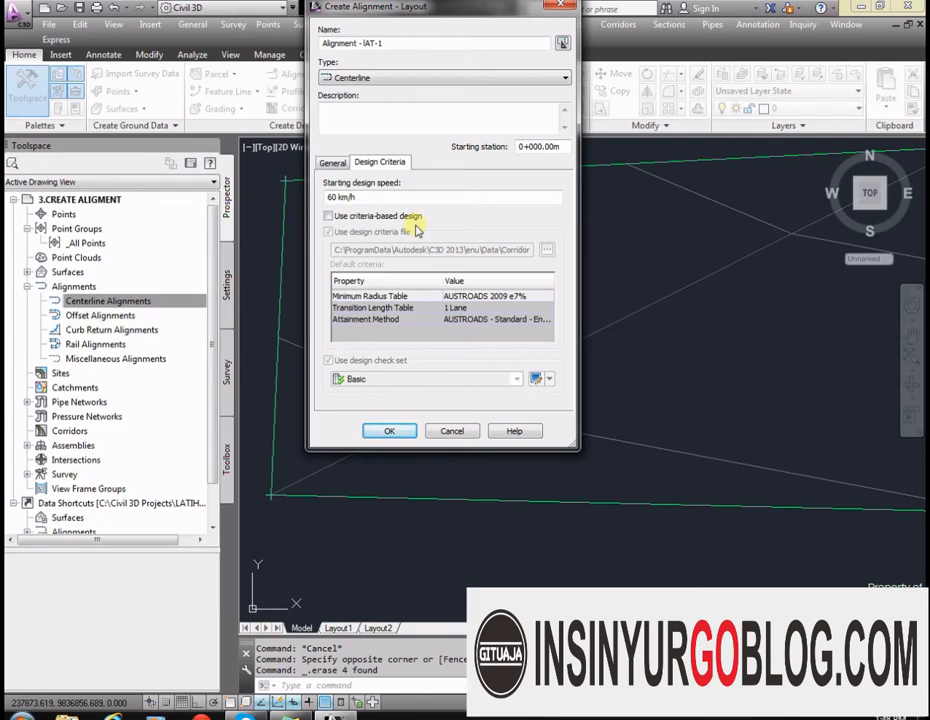
left_click(328, 216)
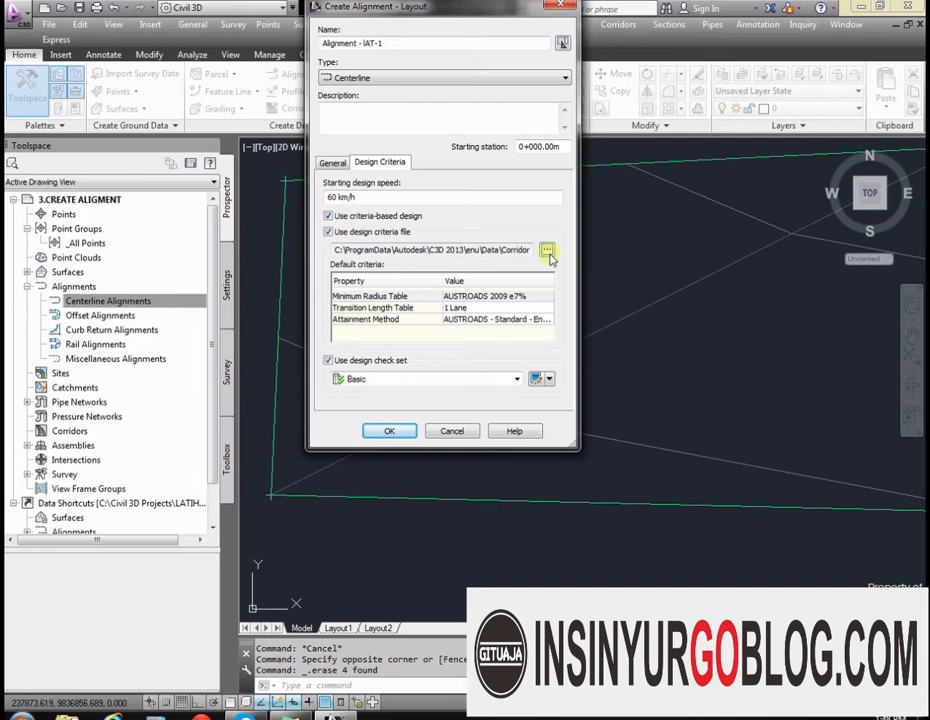
left_click(506, 298)
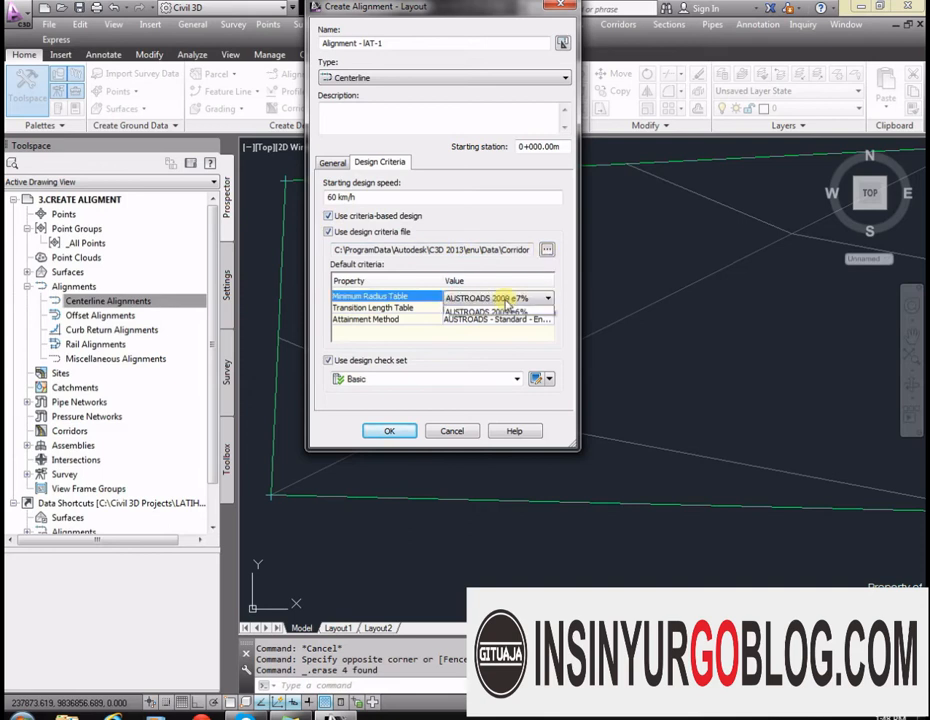
left_click(517, 298)
left_click(520, 300)
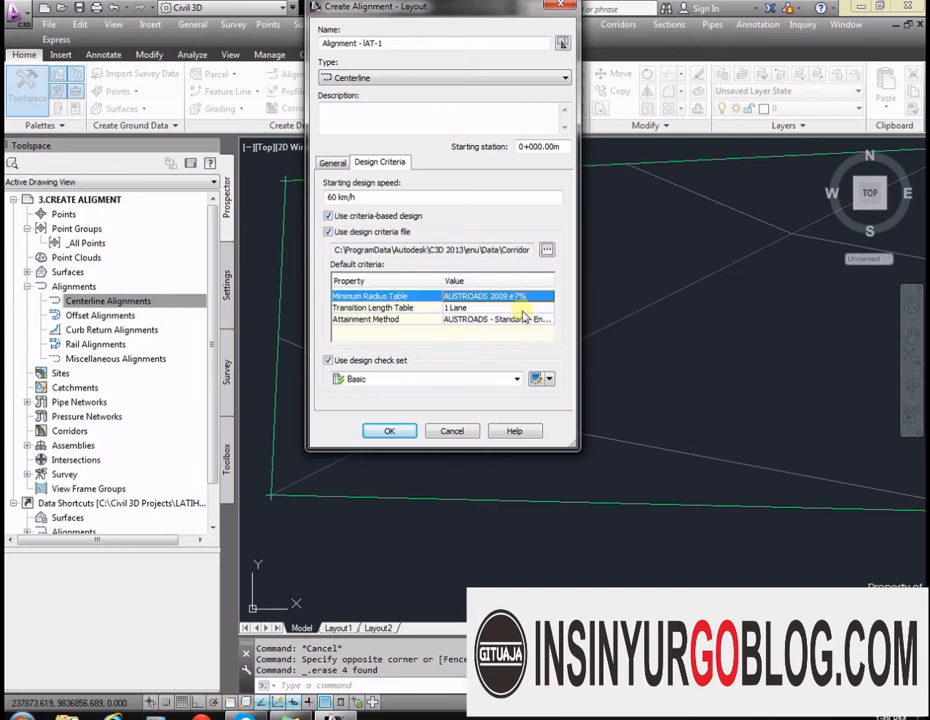
left_click(550, 256)
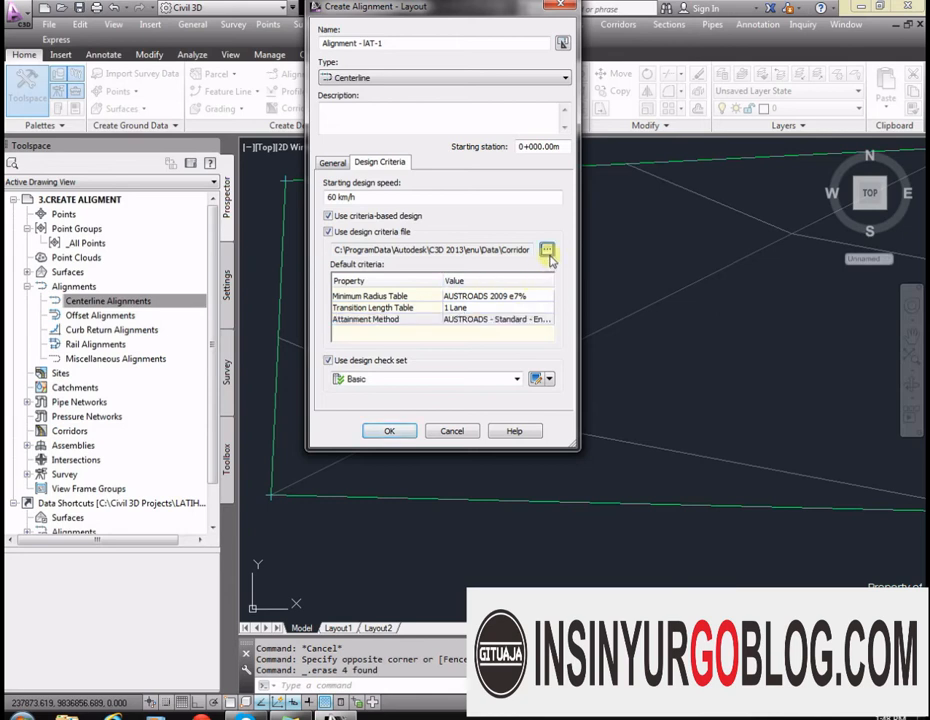
key("Escape")
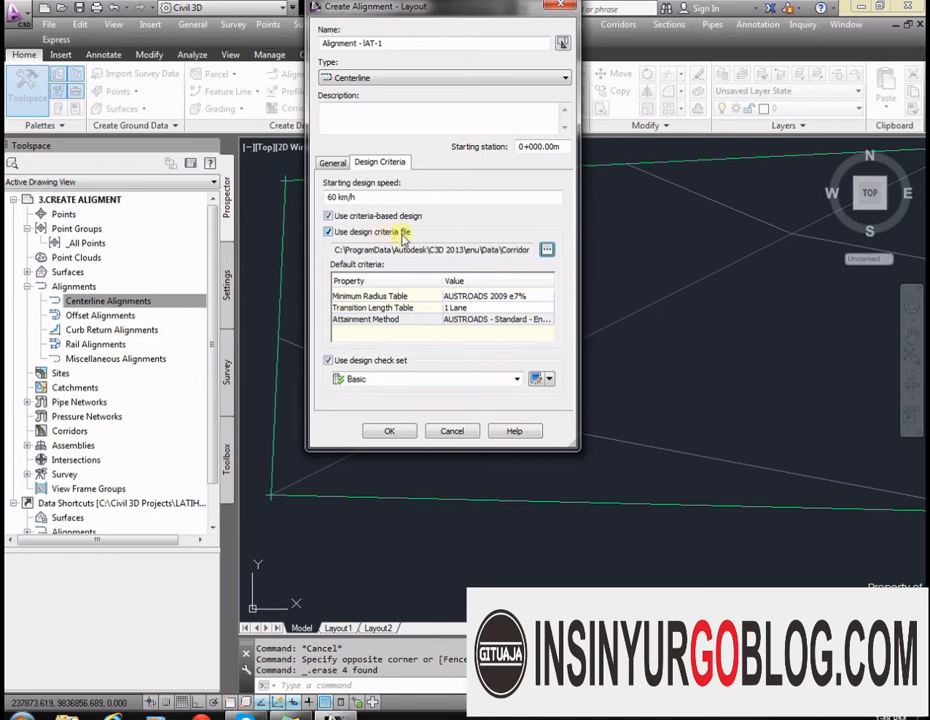
Load the design criteria file Autodesk Civil 3D Metric (2004) Roadway Design Standards
left_click(547, 249)
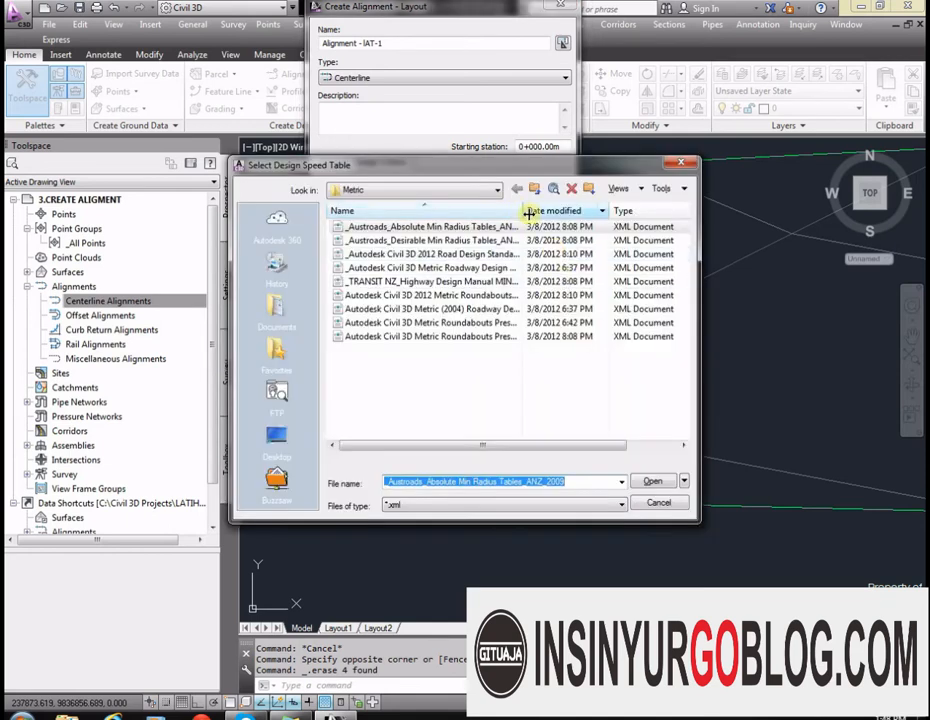
double_click(523, 210)
left_click(490, 309)
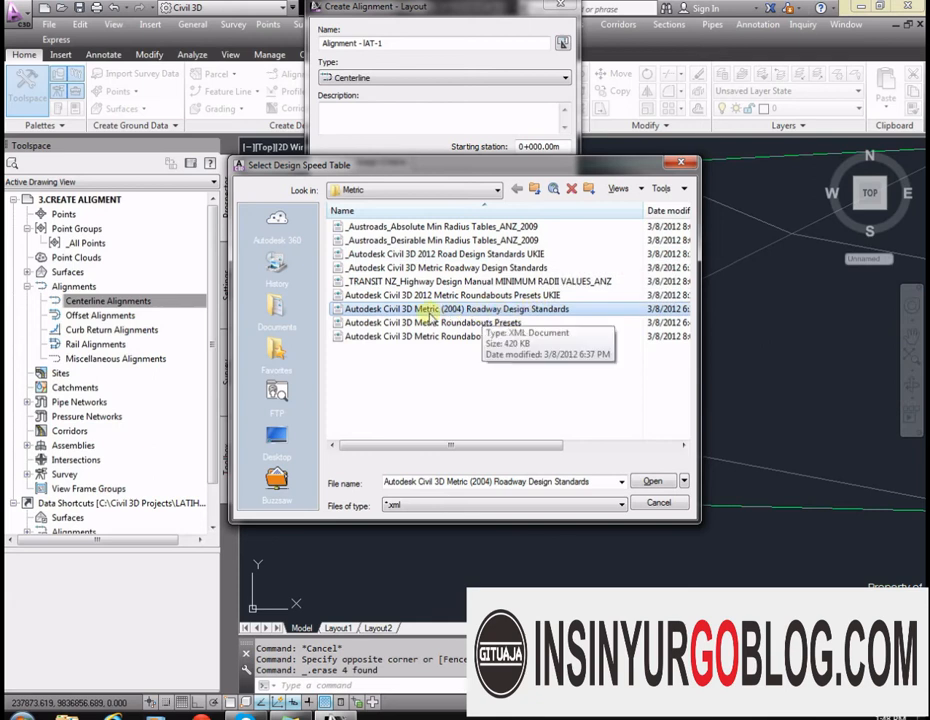
left_click(653, 481)
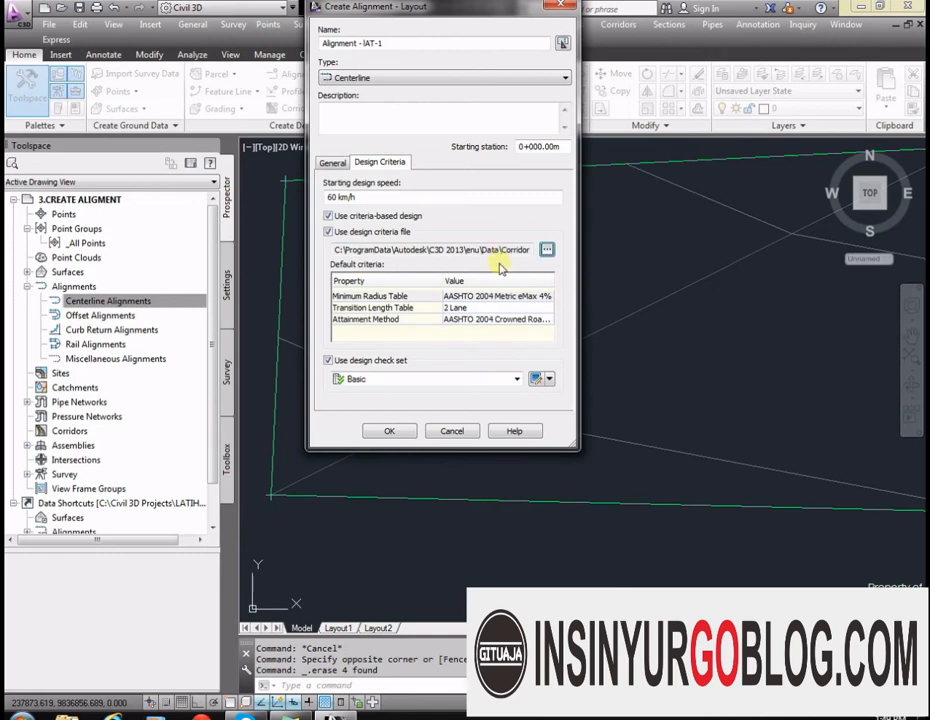
Choose AASHTO 2004 Crowned Roadway as the attainment method and create the alignment with these design criteria
left_click(494, 298)
left_click(494, 310)
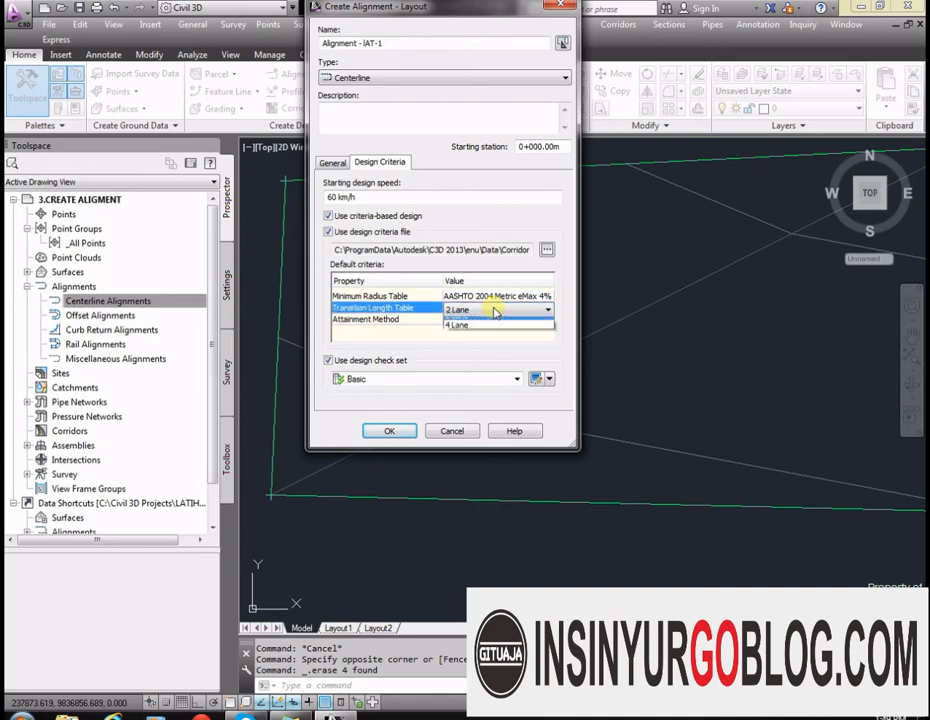
left_click(512, 323)
left_click(514, 321)
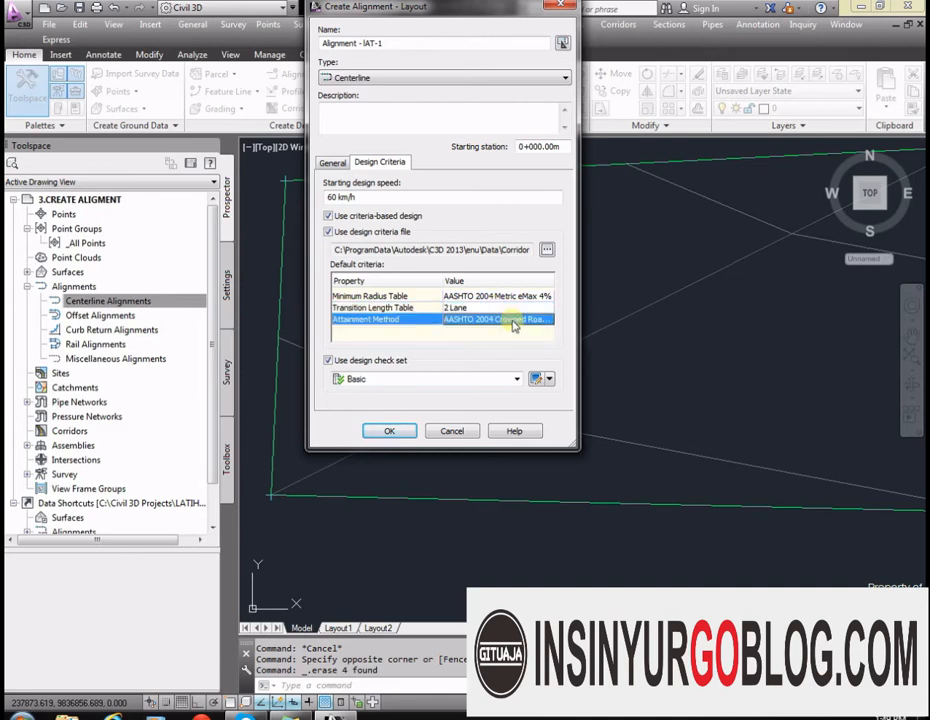
left_click(537, 323)
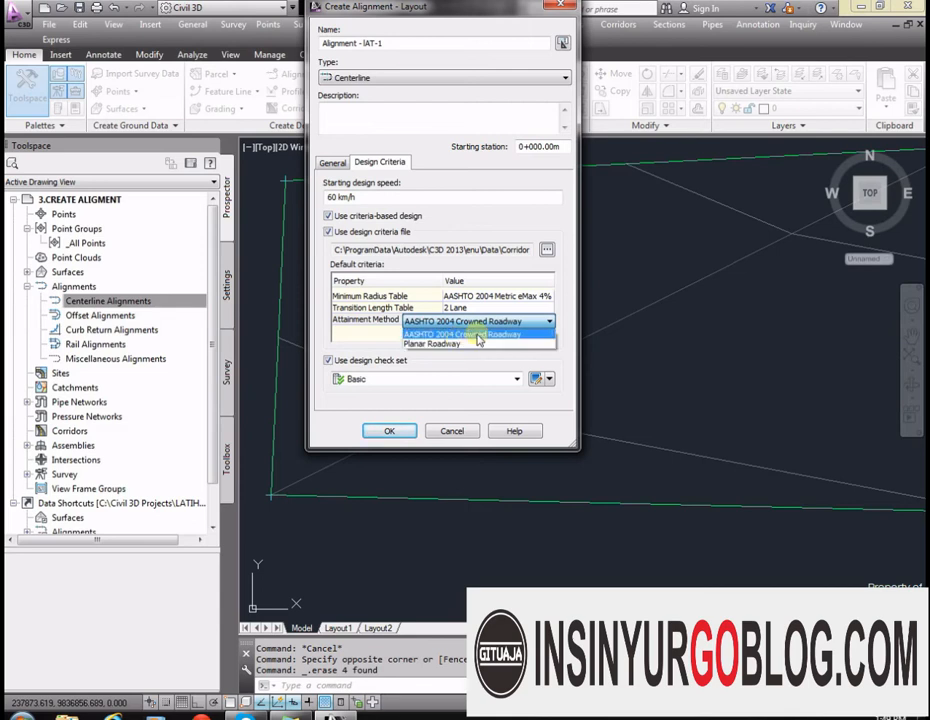
left_click(479, 336)
left_click(410, 431)
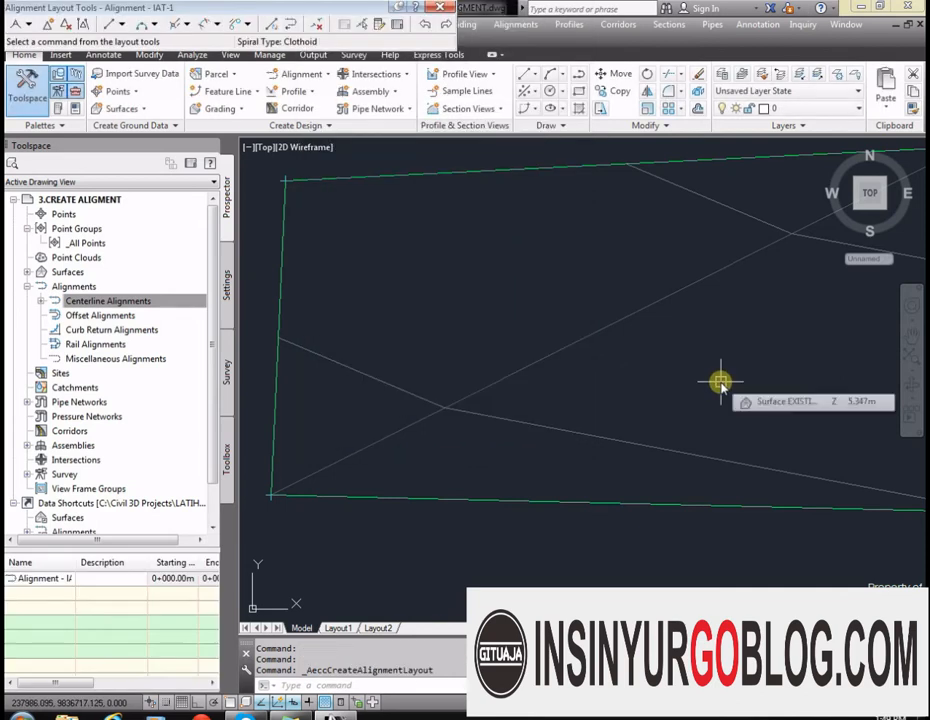
Open the Curve and Spiral Settings for the new alignment and enable both Spiral in and Spiral out
scroll(469, 347, "down", 4)
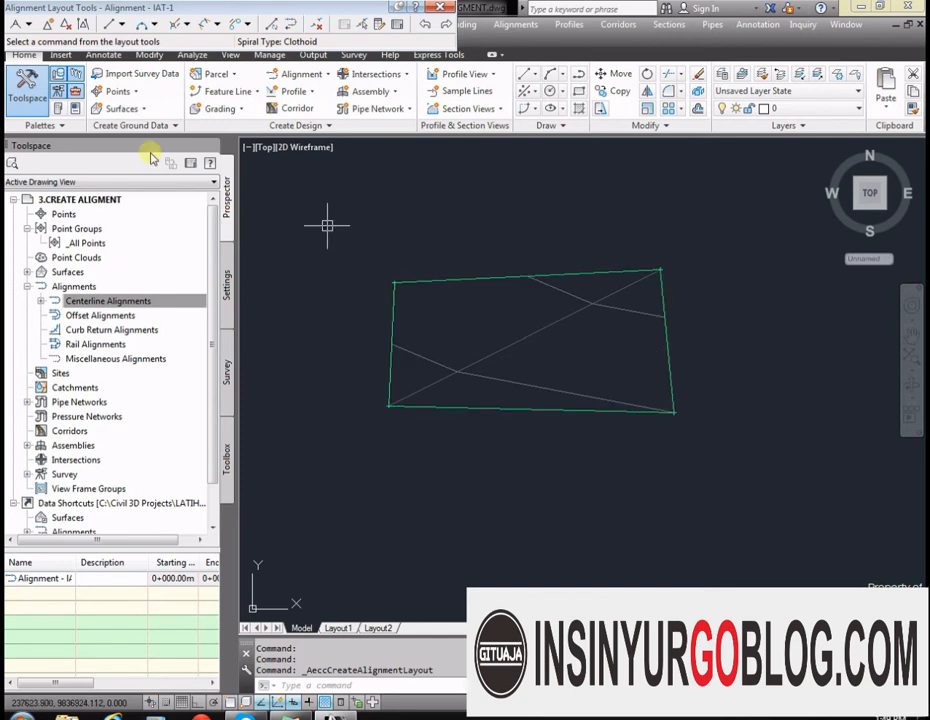
left_click(30, 24)
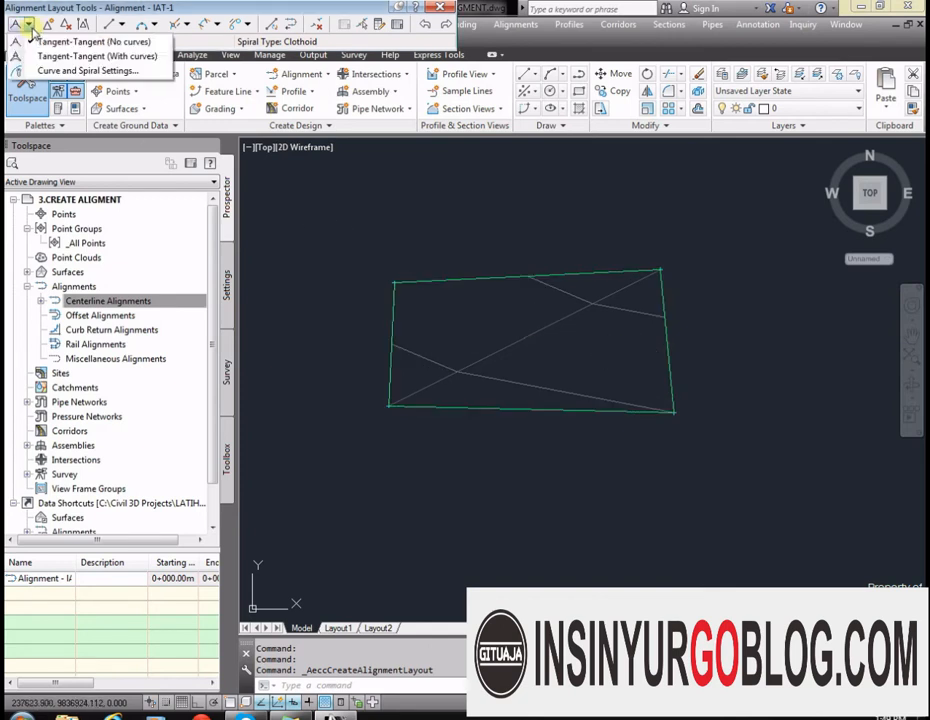
left_click(82, 71)
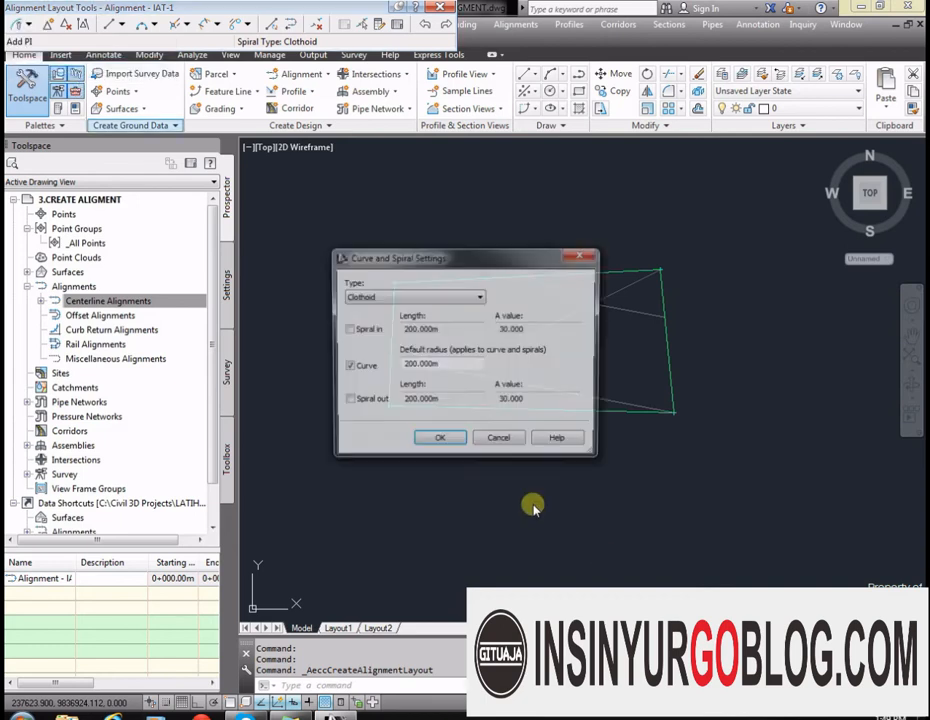
left_click(368, 331)
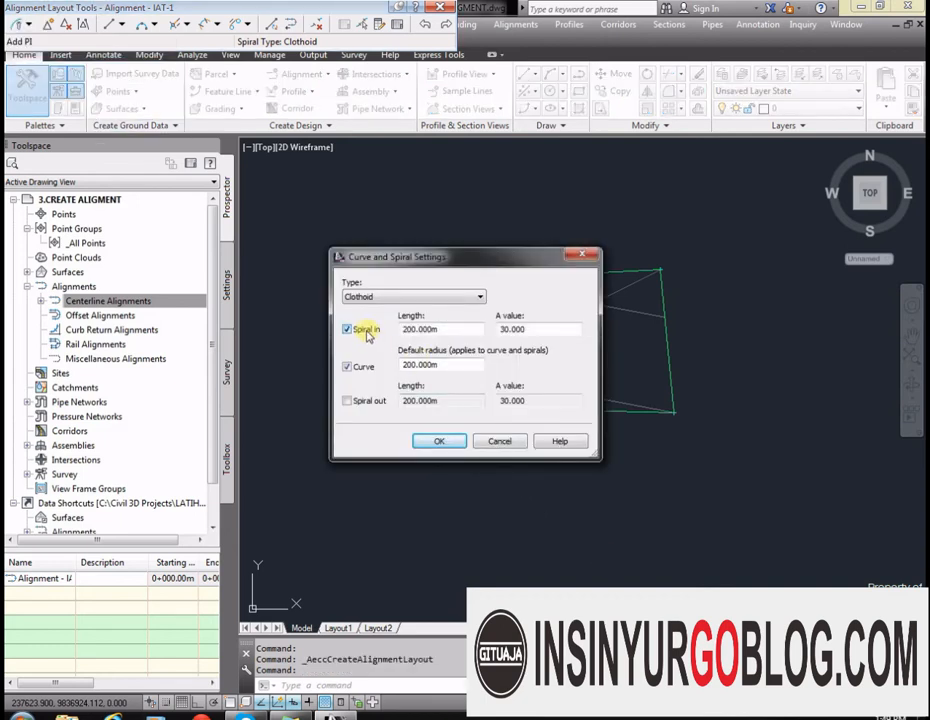
left_click(346, 400)
Set the spiral-in and spiral-out lengths to 30 m and the default curve radius to 200 m, and apply the settings
left_click_drag(448, 328, 352, 330)
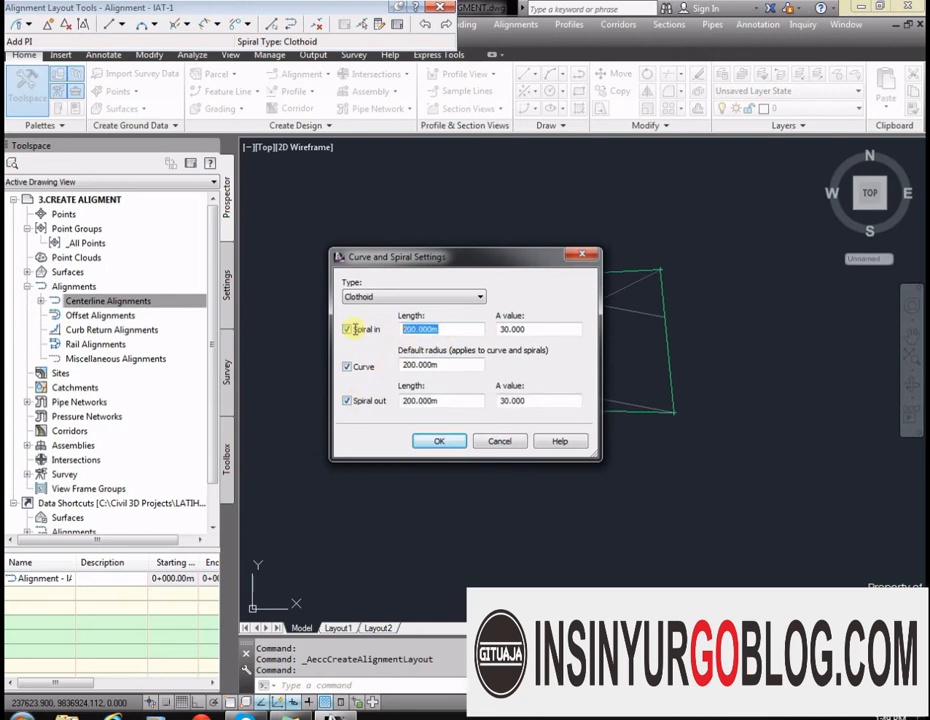
type("15")
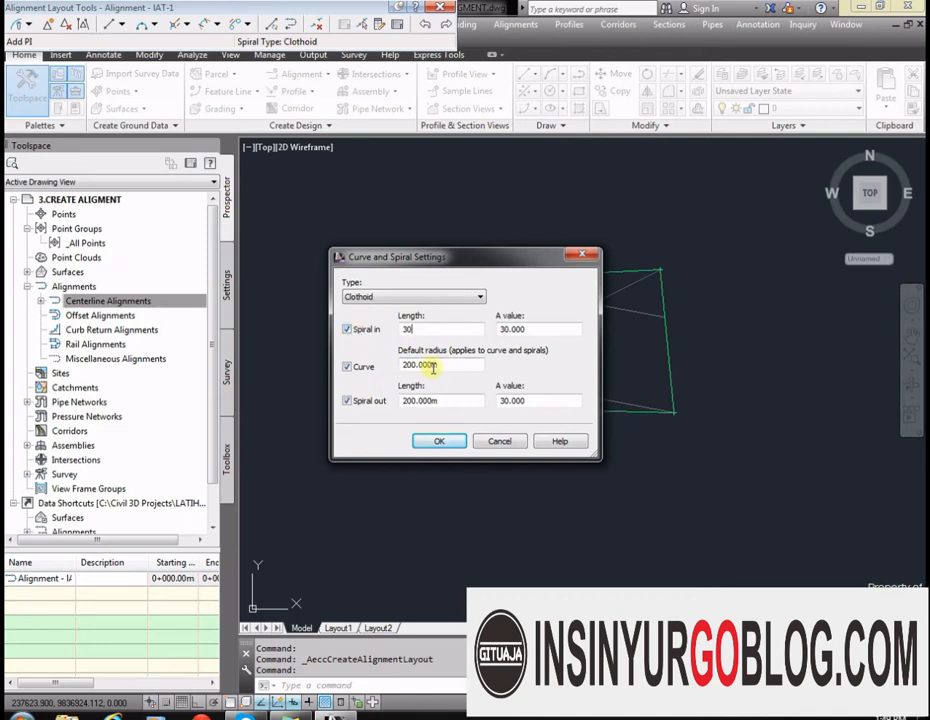
left_click_drag(452, 365, 395, 372)
type("50")
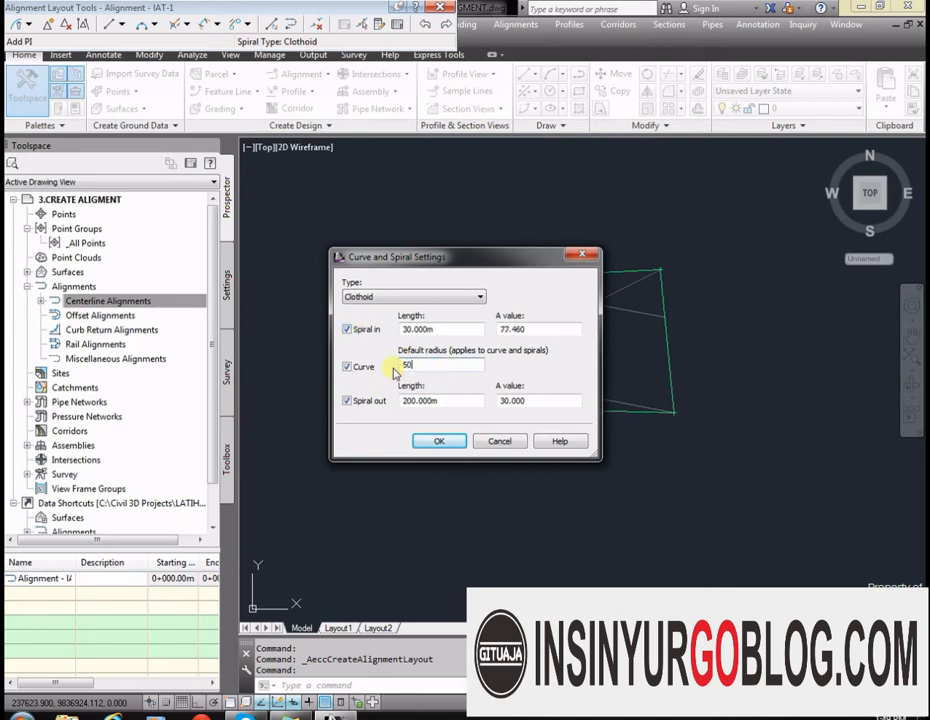
key("Tab")
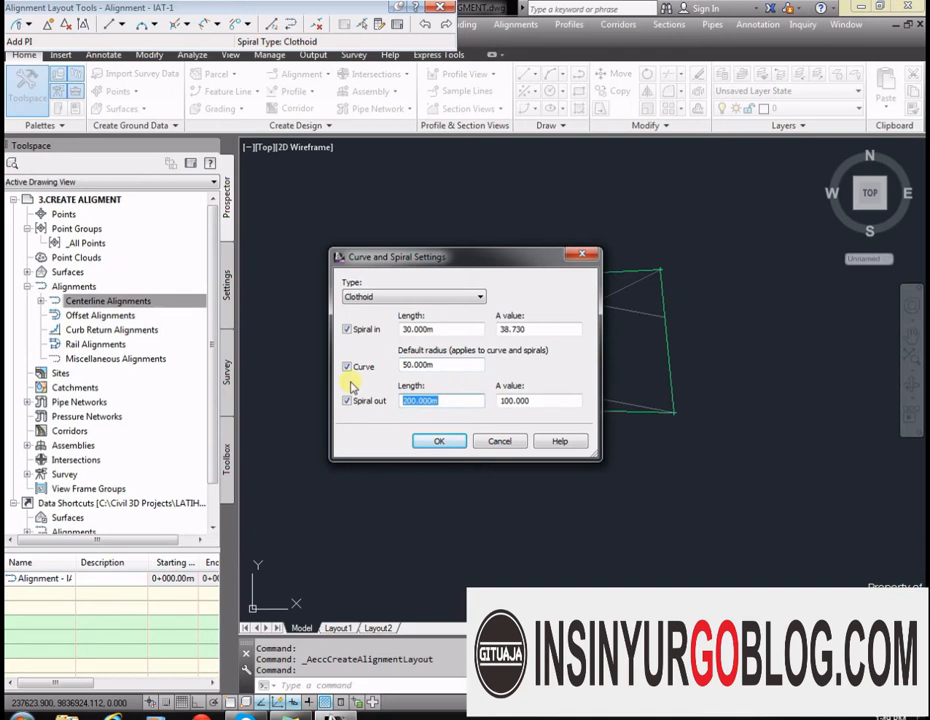
type("30")
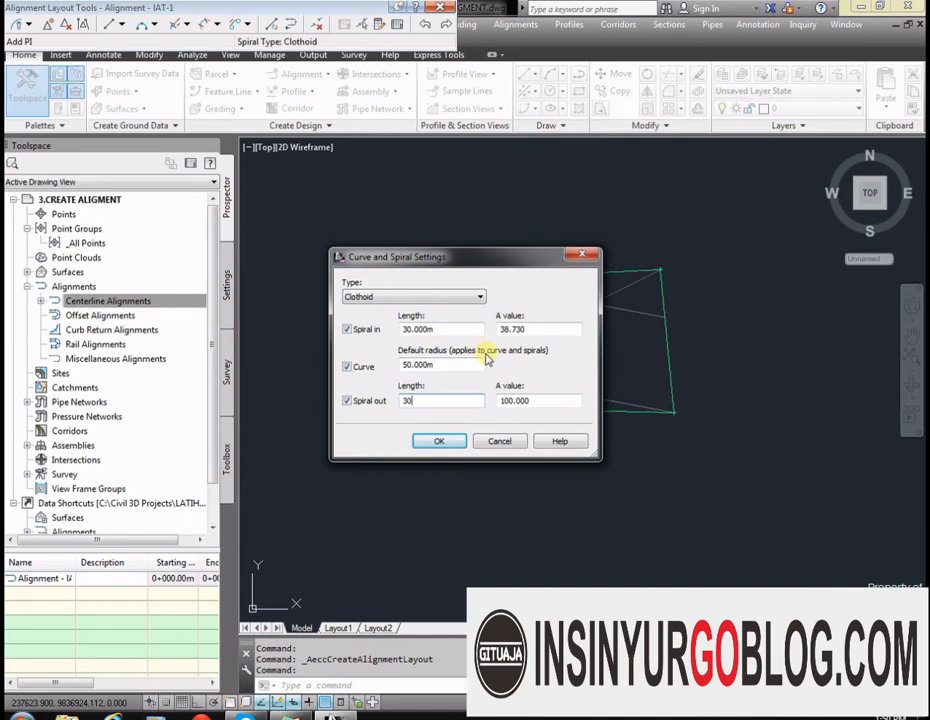
left_click(463, 367)
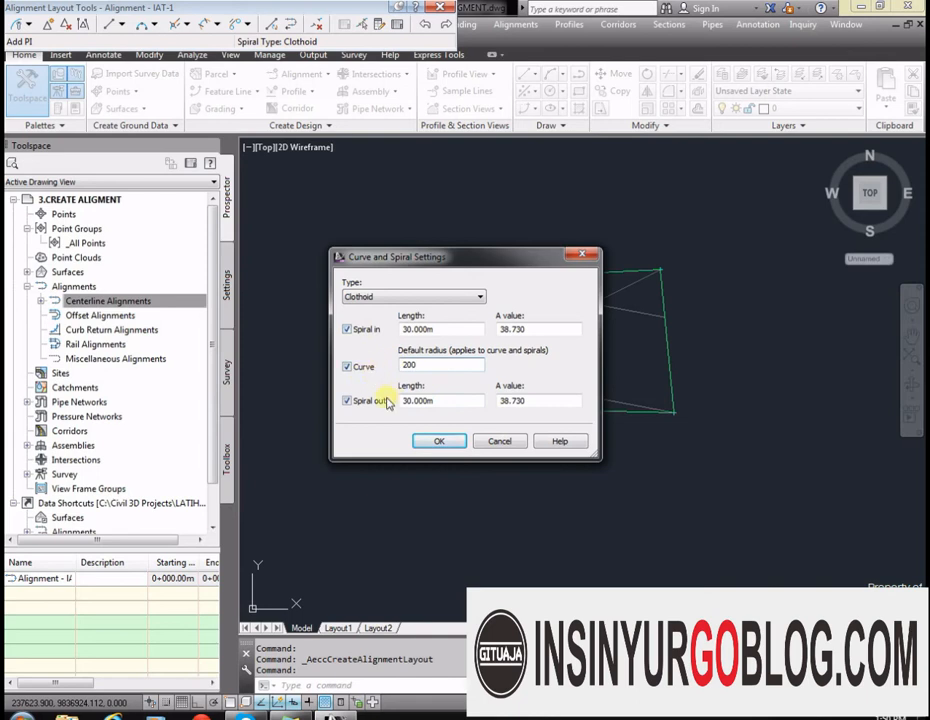
left_click(432, 441)
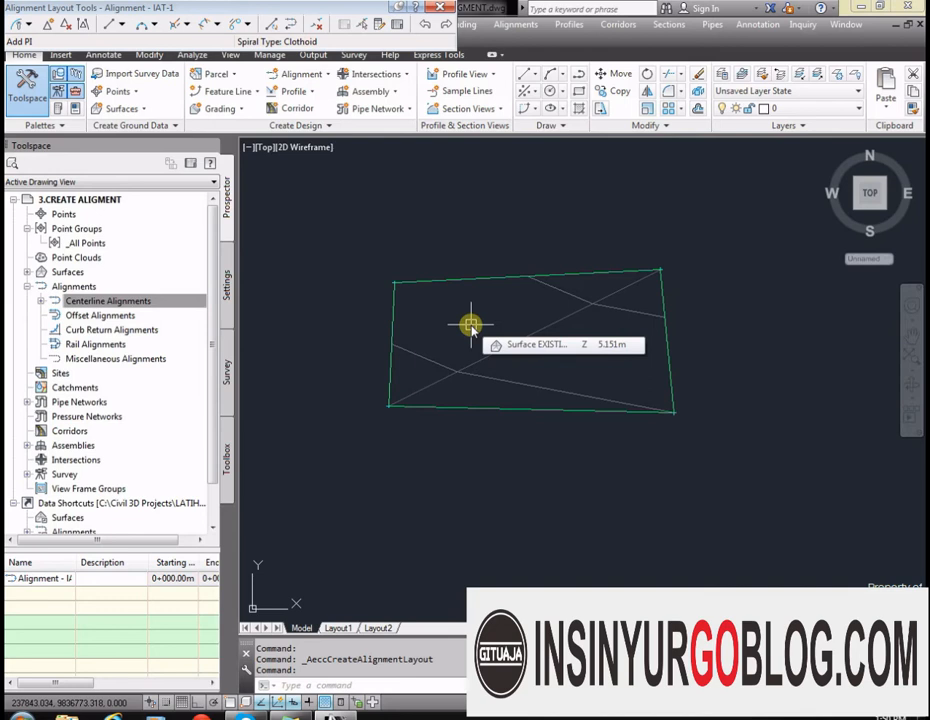
Lay out the alignment as tangents with curves from the surface's west edge through a central PI and a southeastern PI to the northeast corner
left_click(29, 23)
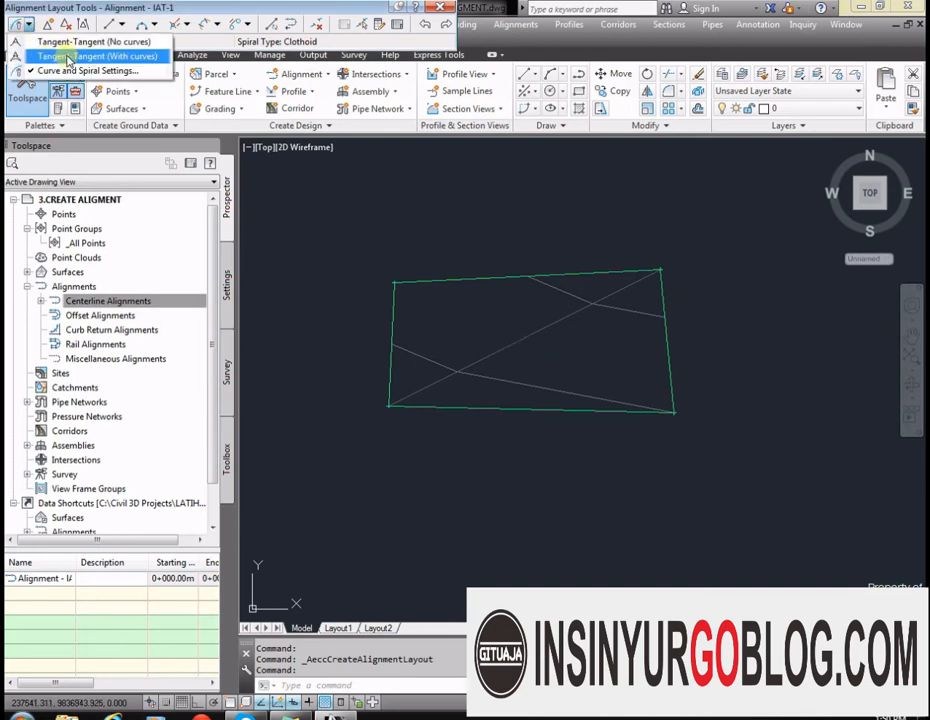
left_click(68, 57)
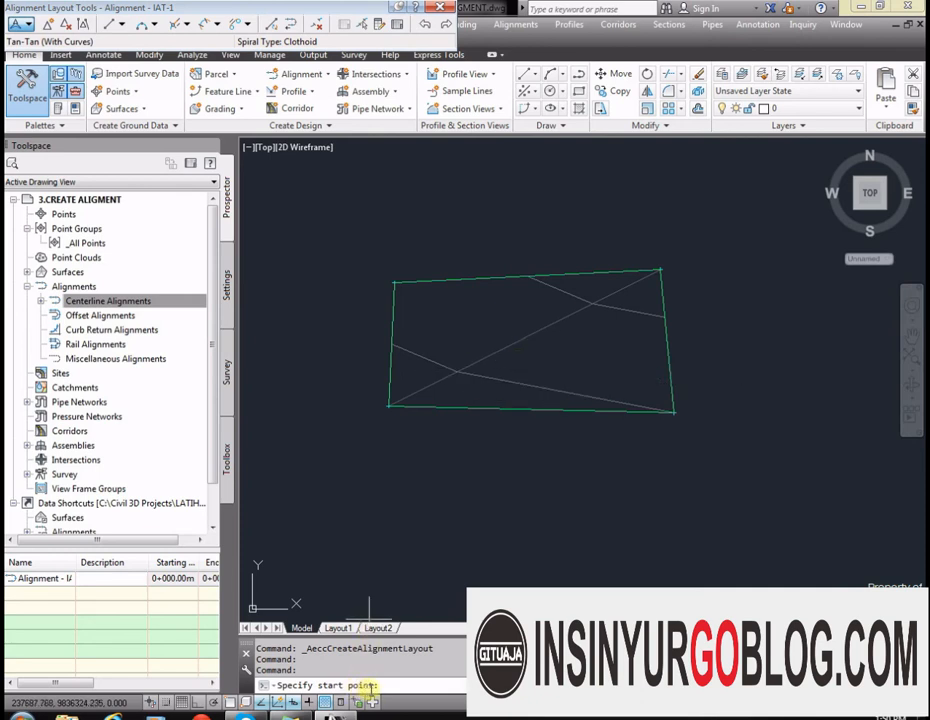
left_click(397, 364)
left_click(498, 316)
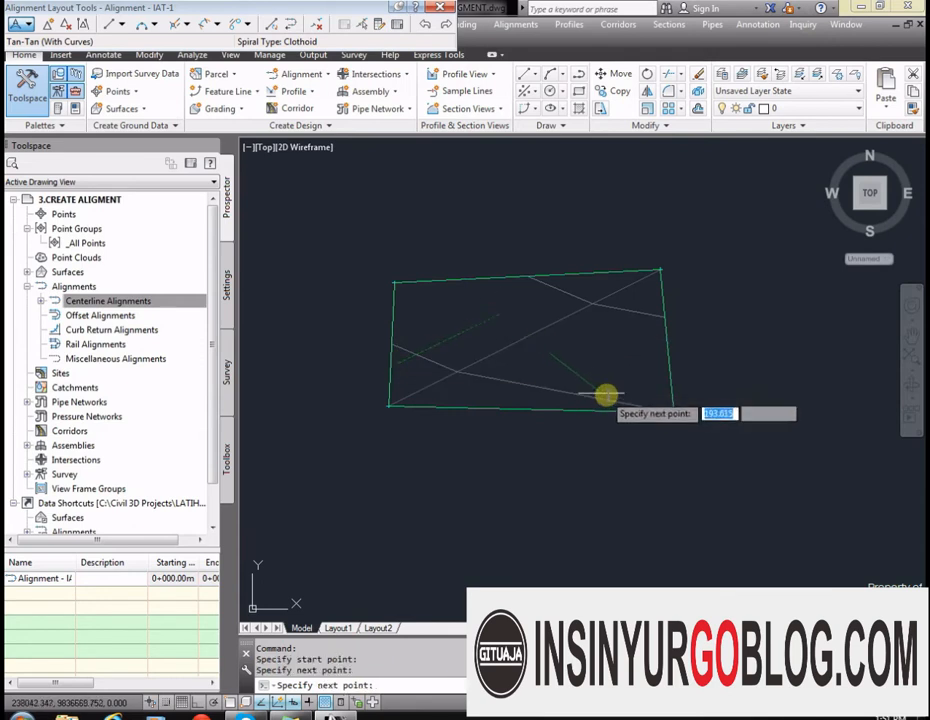
left_click(657, 294)
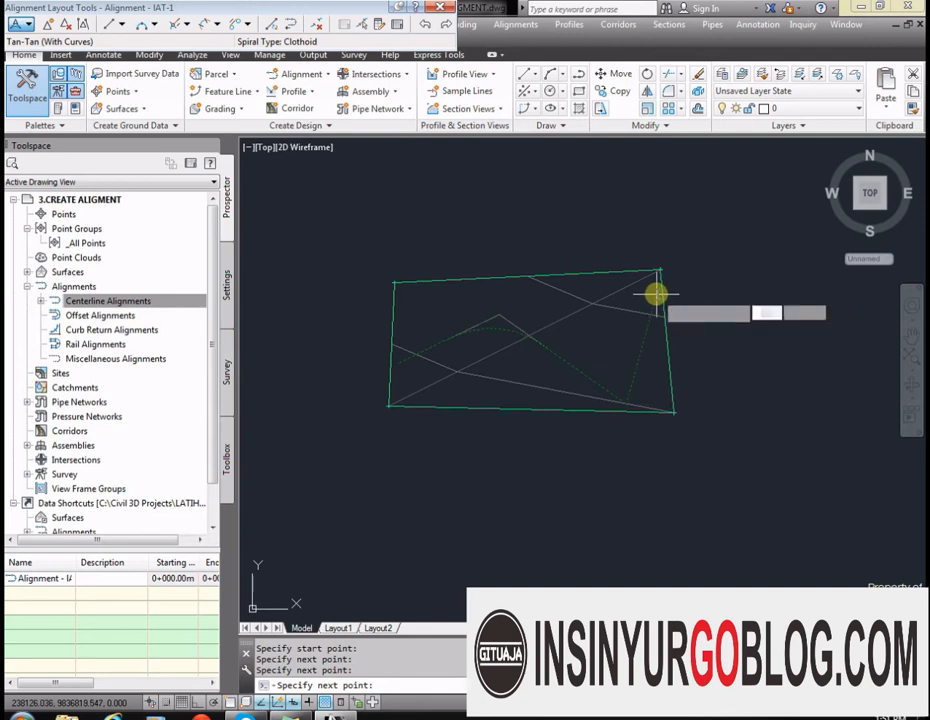
key("Return")
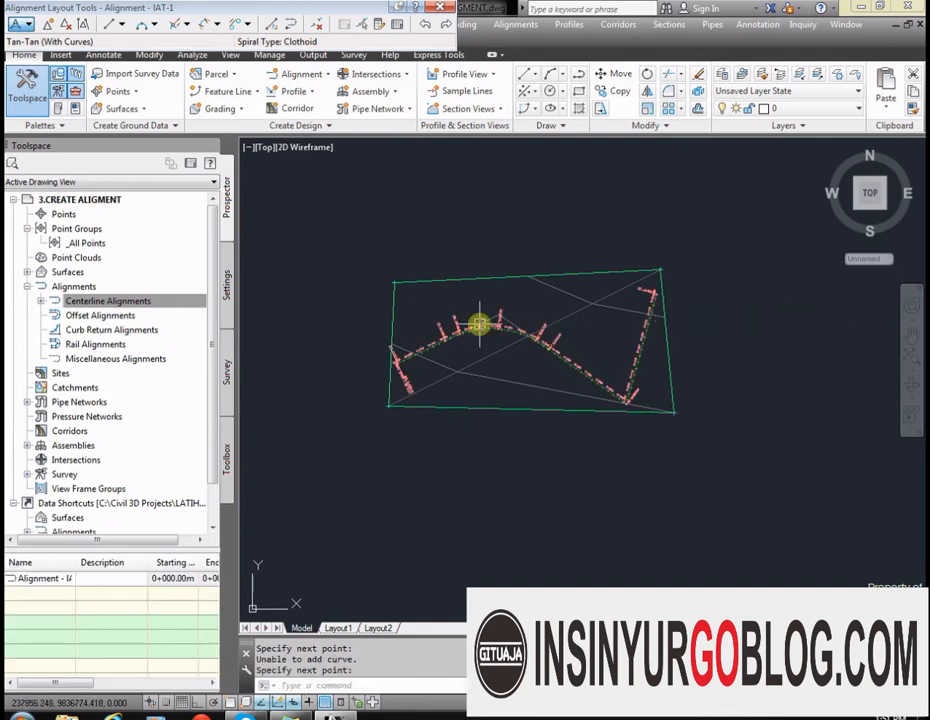
Stretch the alignment's end point about 221 m east and 100 m south, beyond the surface's east boundary
scroll(479, 326, "up", 5)
scroll(479, 326, "down", 3)
scroll(322, 359, "up", 2)
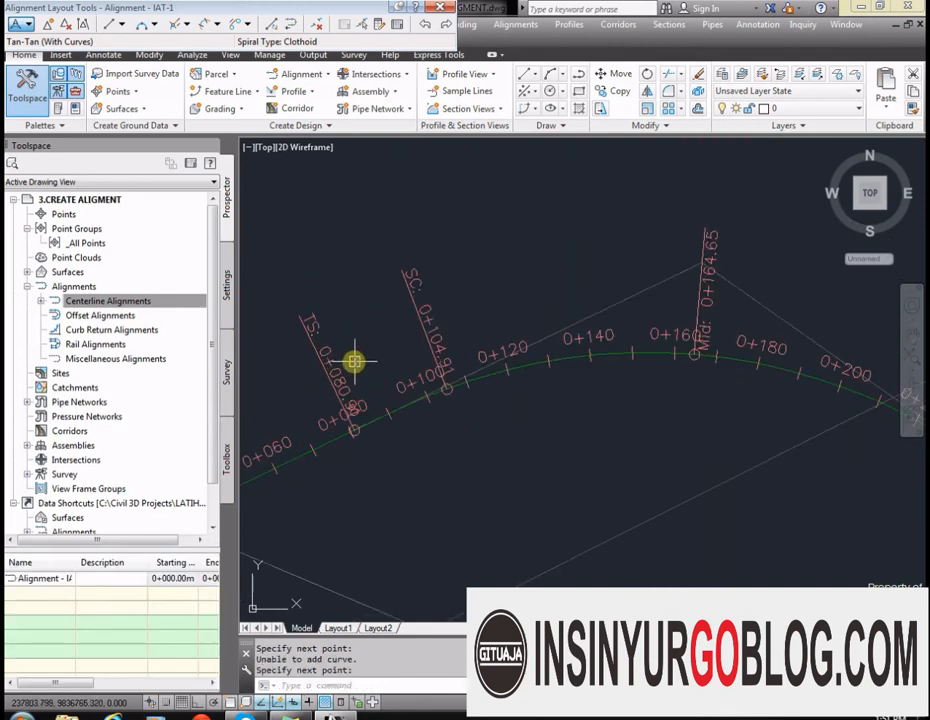
scroll(390, 315, "down", 2)
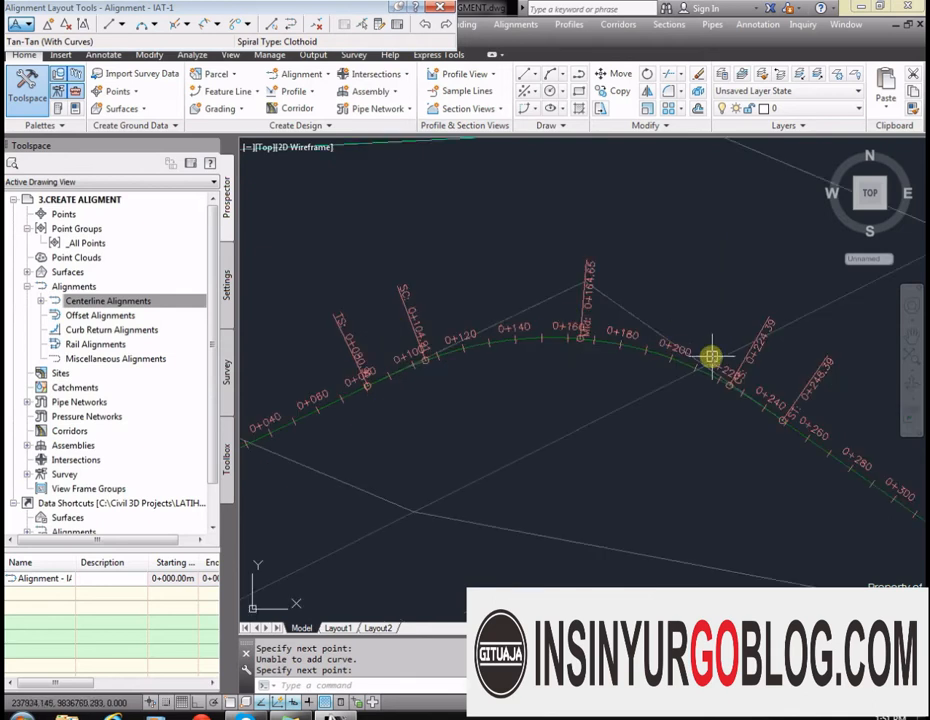
scroll(540, 359, "down", 4)
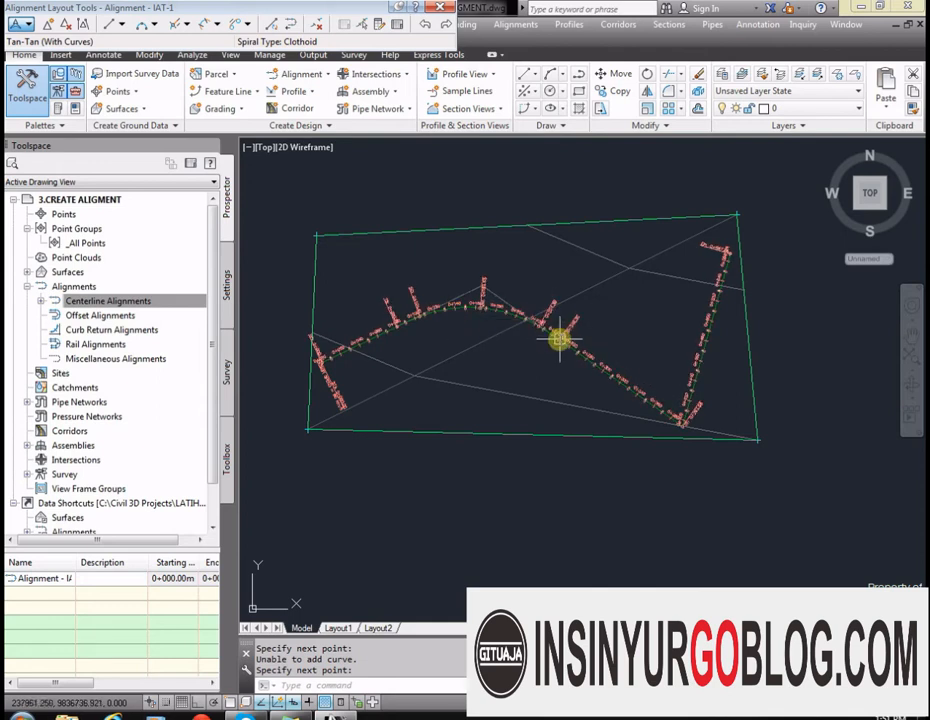
scroll(720, 258, "up", 3)
key("Return")
left_click(716, 257)
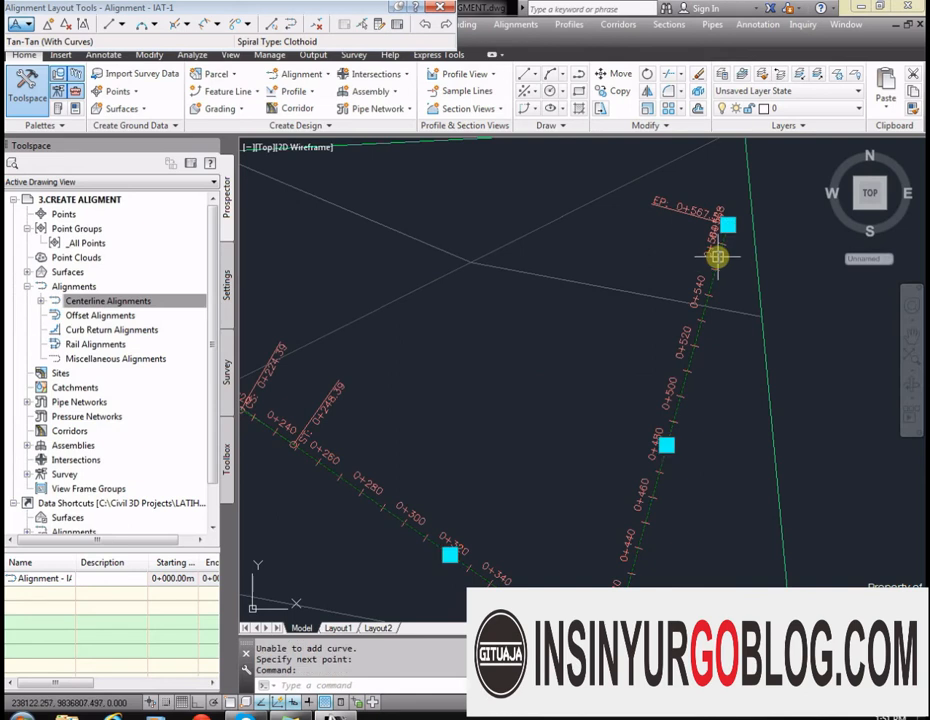
left_click(727, 226)
scroll(646, 212, "down", 4)
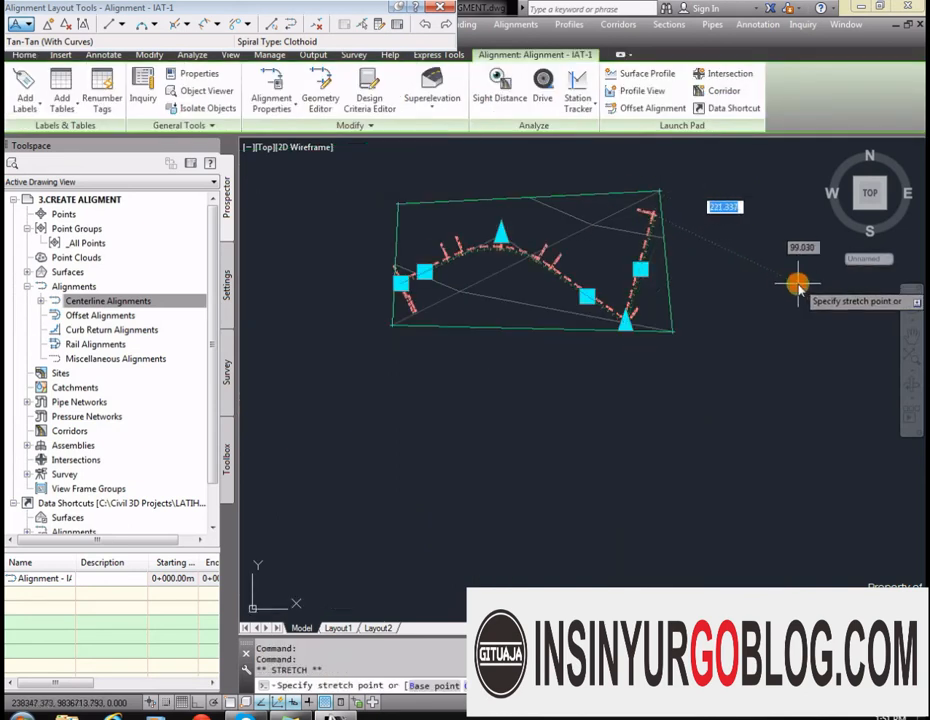
left_click(799, 284)
scroll(665, 316, "up", 4)
scroll(640, 340, "down", 4)
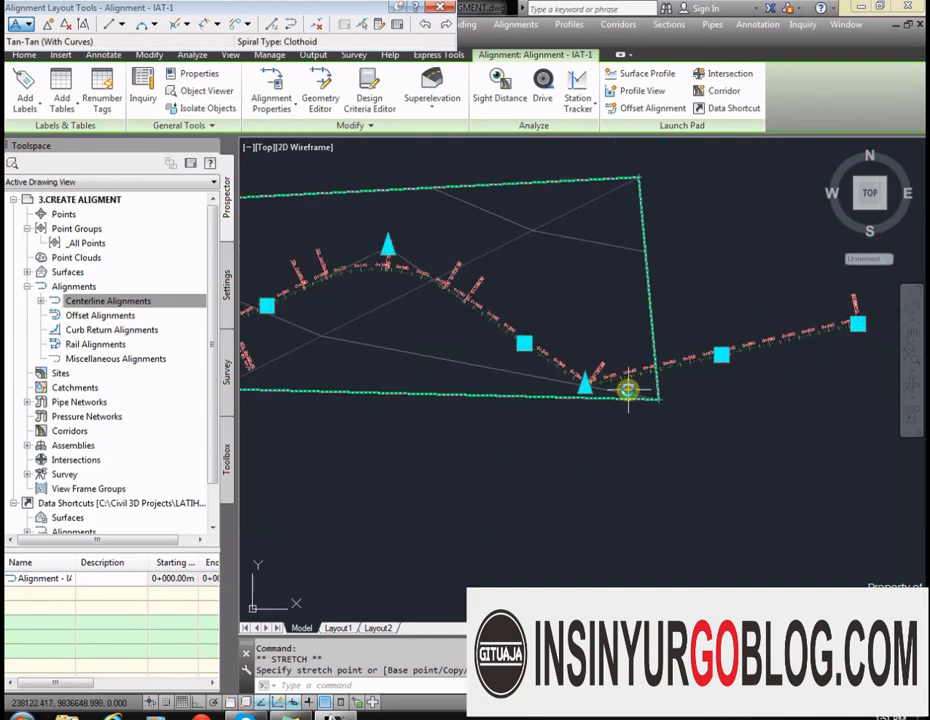
key("Escape")
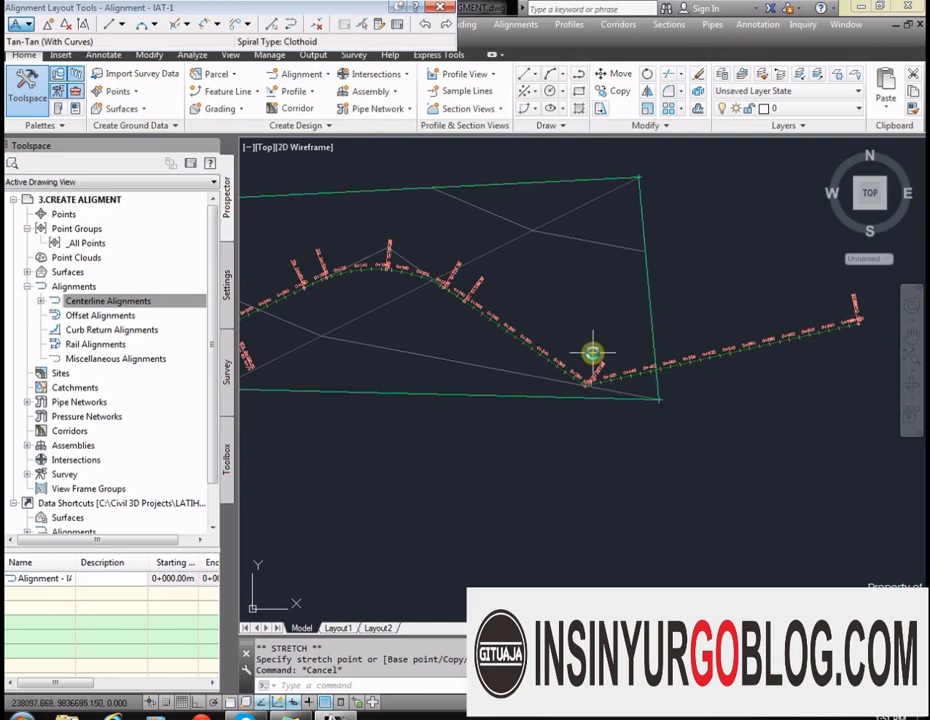
Start a Free Spiral-Curve-Spiral between the two tangents meeting at the southeastern PI, with a solution angle less than 180
scroll(587, 378, "up", 4)
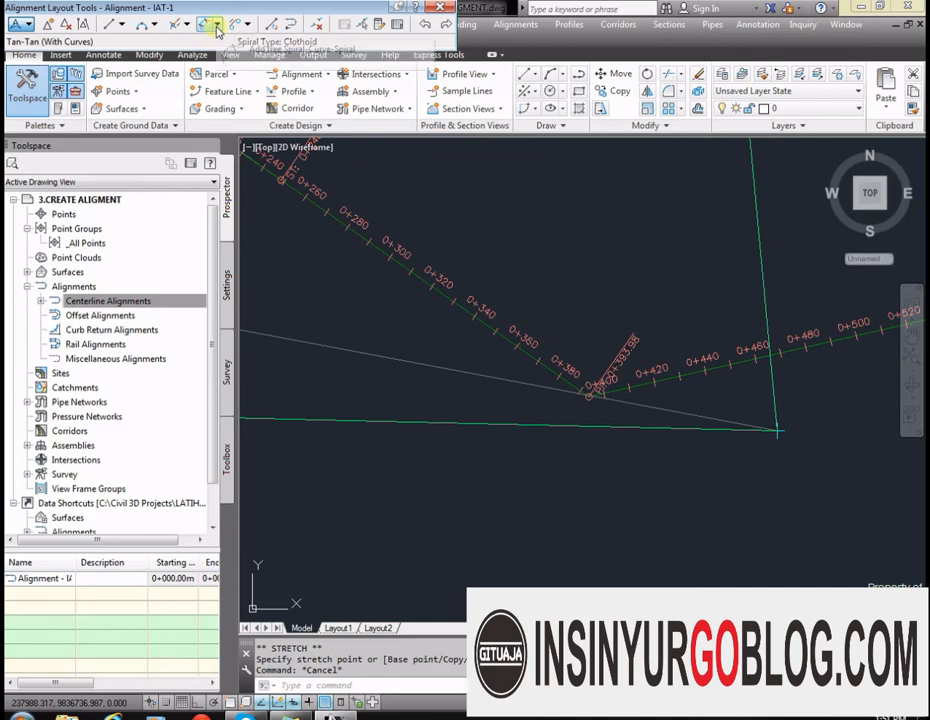
left_click(216, 27)
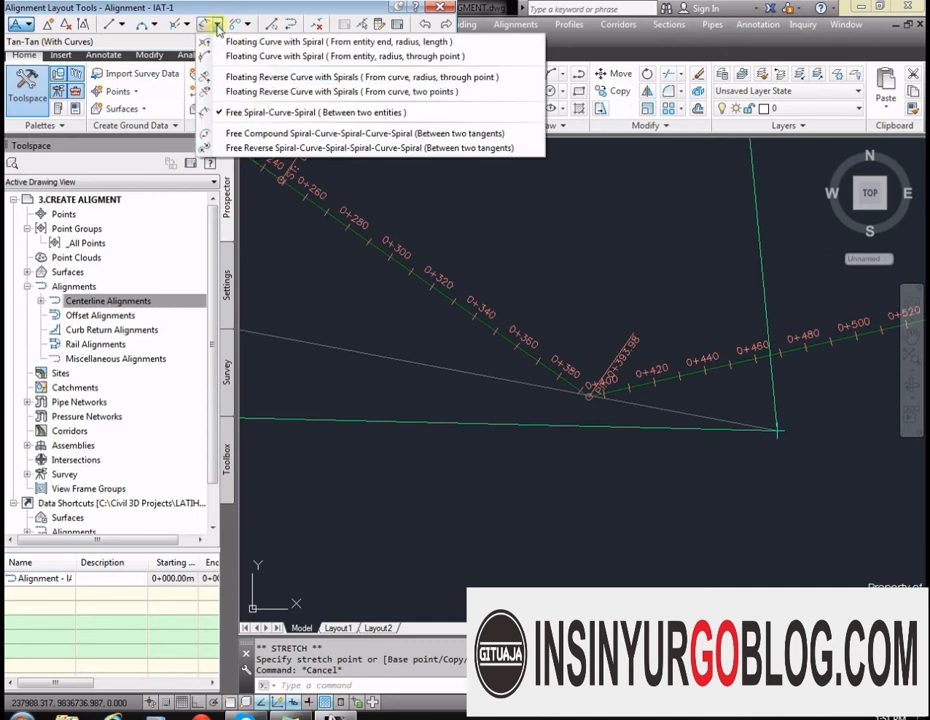
left_click(217, 25)
left_click(217, 25)
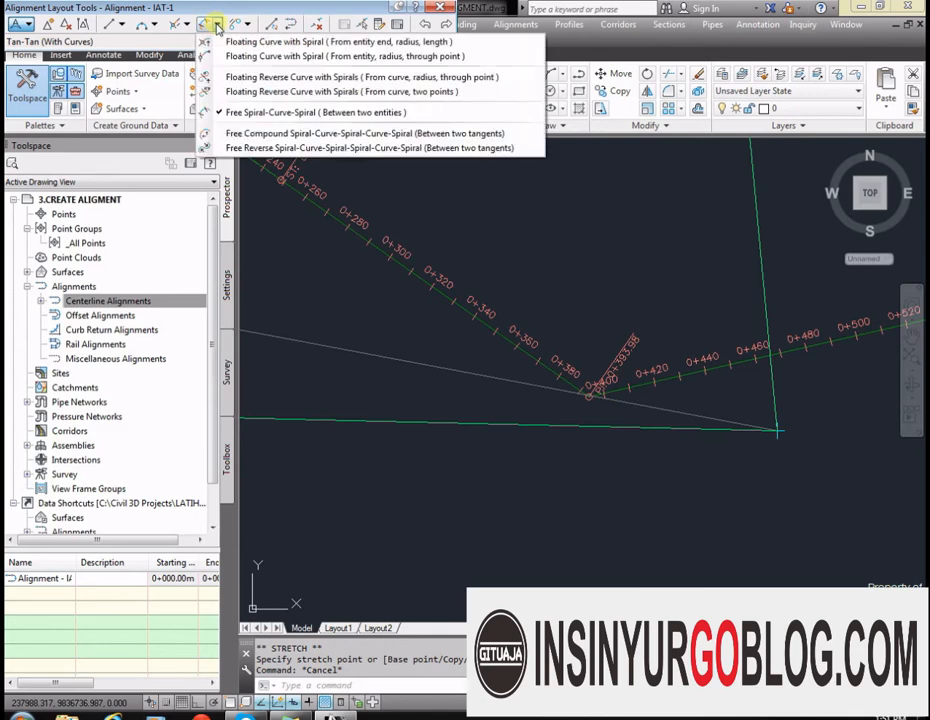
left_click(268, 113)
scroll(570, 392, "up", 5)
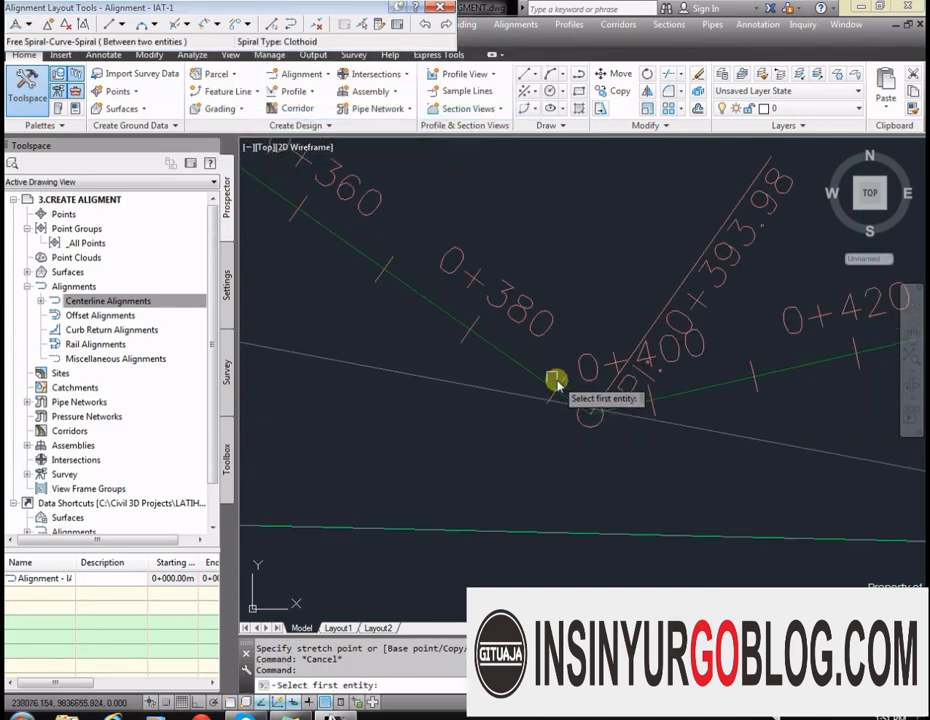
left_click(520, 370)
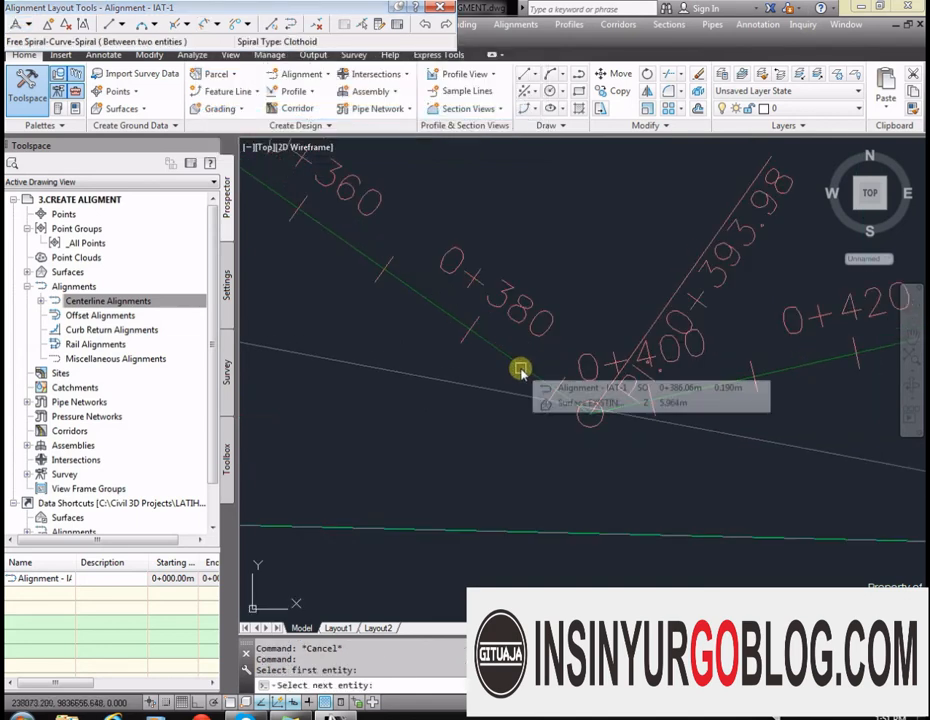
left_click(685, 393)
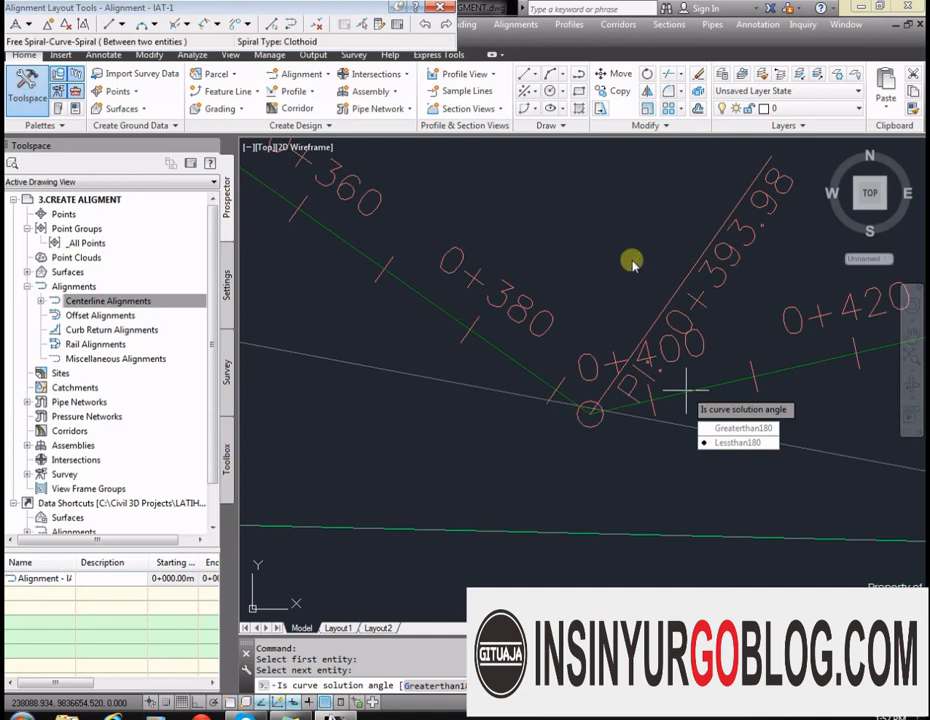
left_click(728, 442)
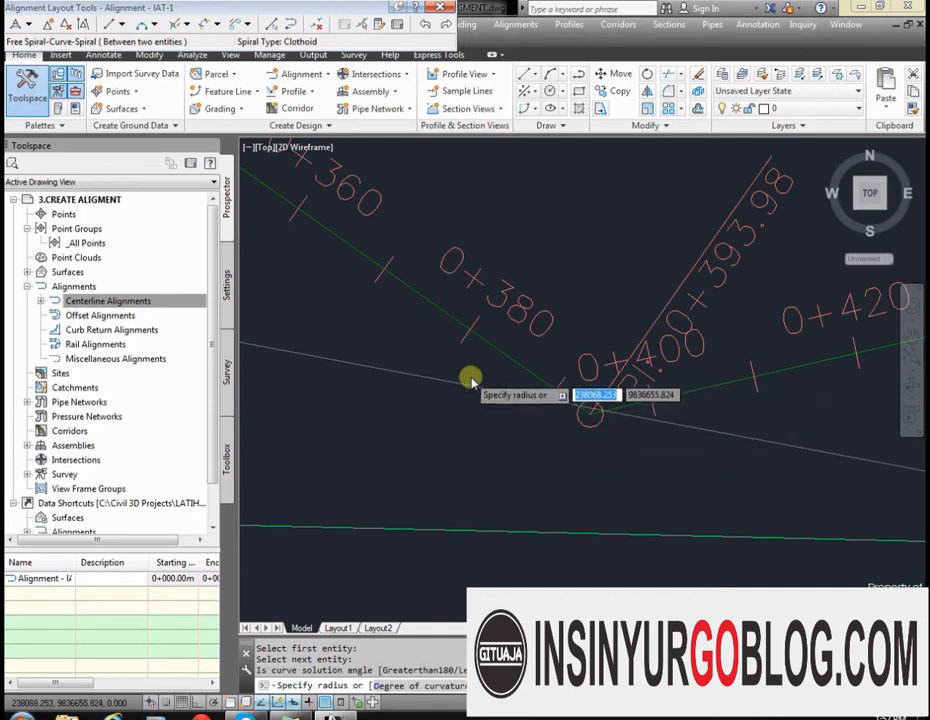
Set the curve radius to 150 m and both the spiral-in and spiral-out lengths to 25 m to create the second curve
scroll(461, 377, "down", 2)
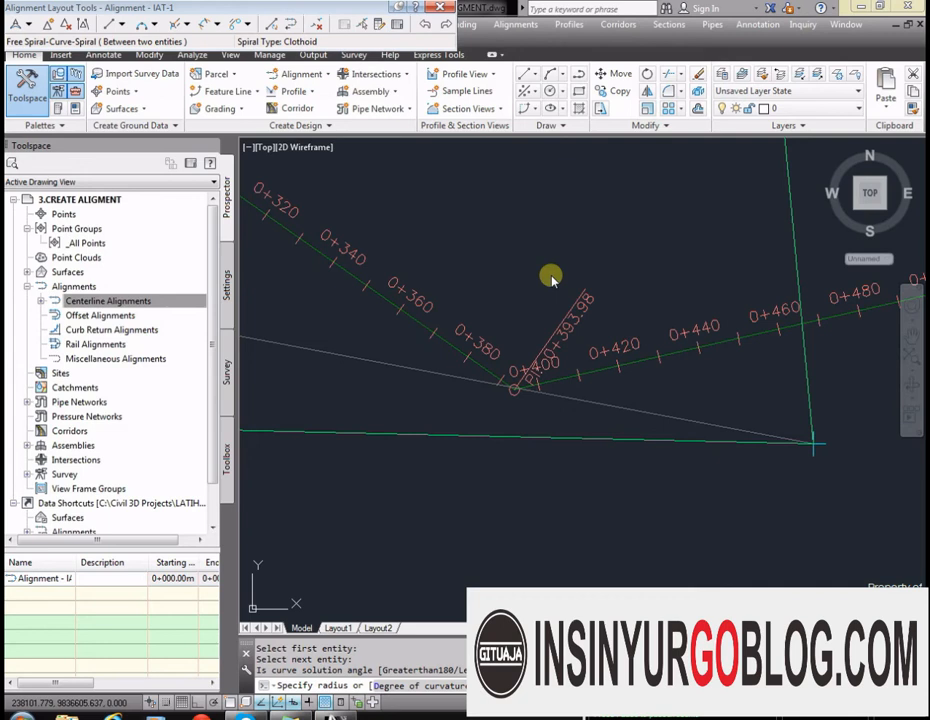
type("150")
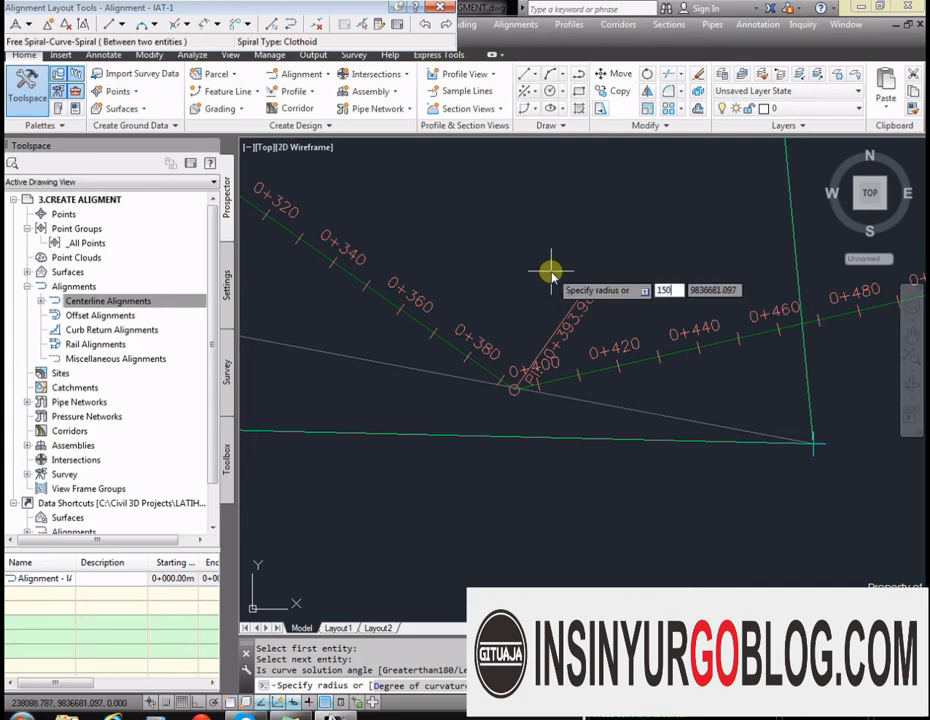
key("Return")
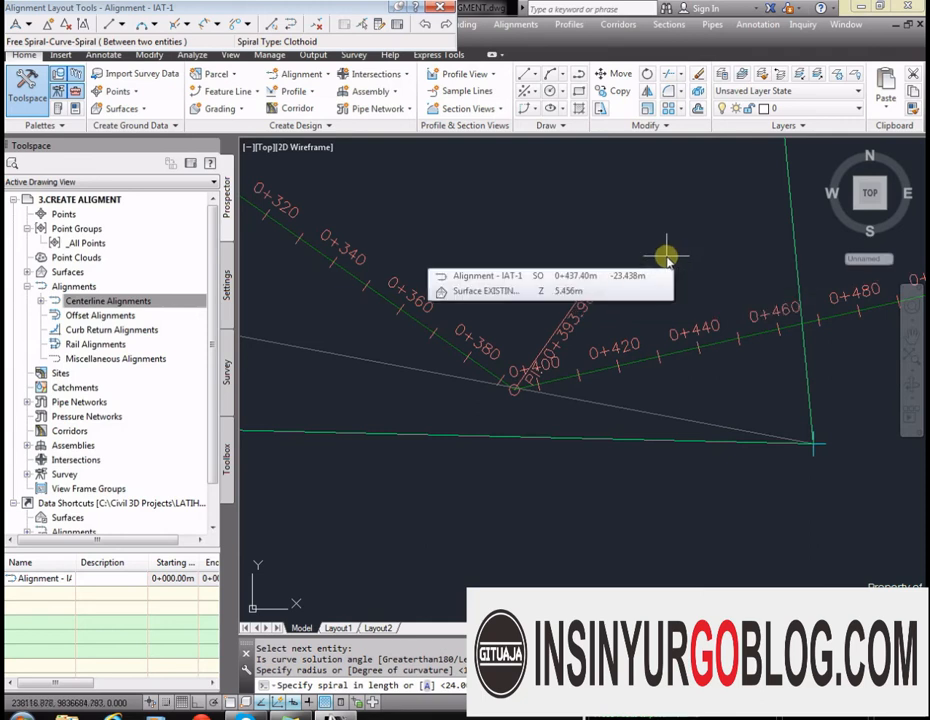
type("0")
key("Return")
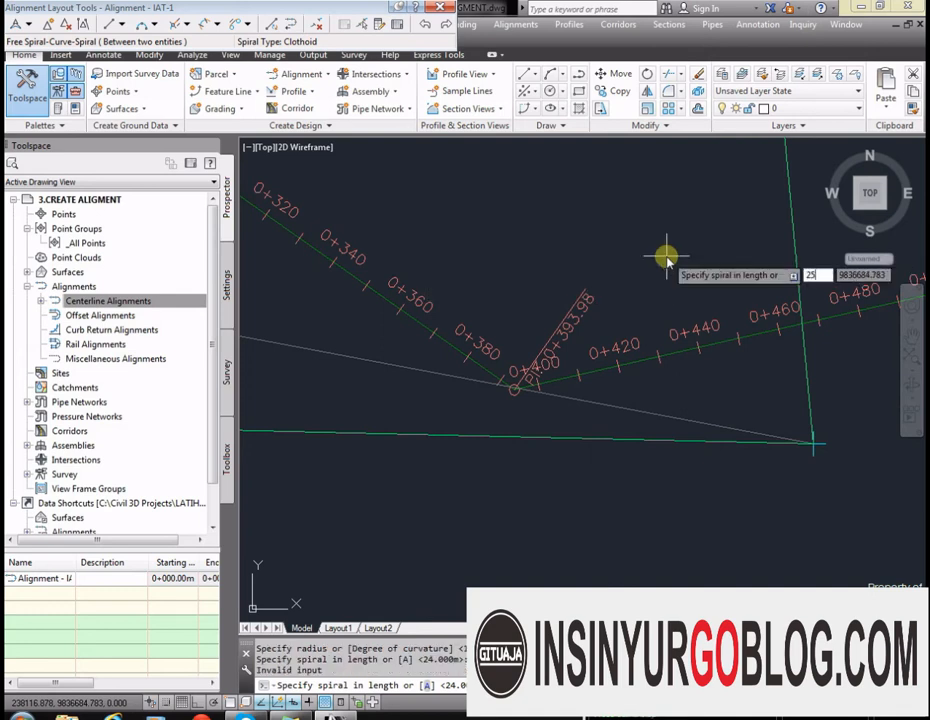
key("Return")
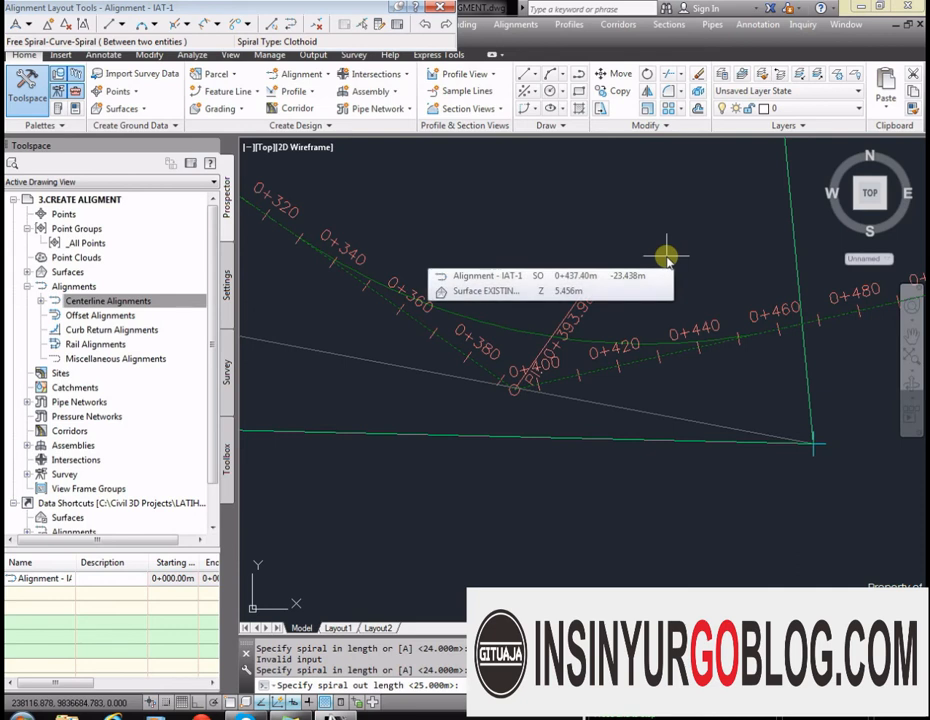
type("2")
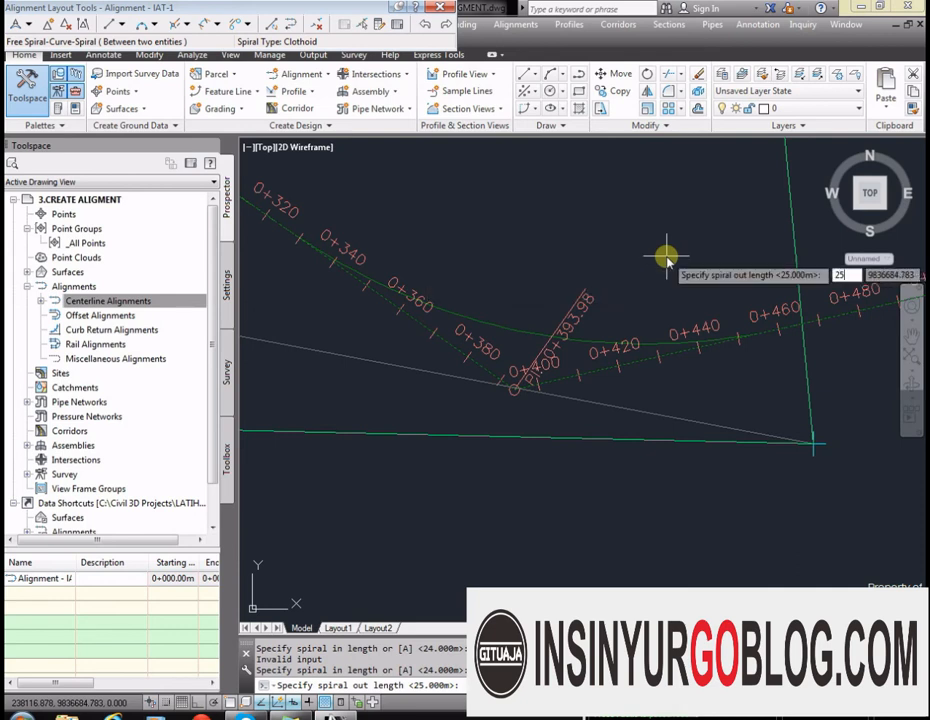
type("5")
key("Return")
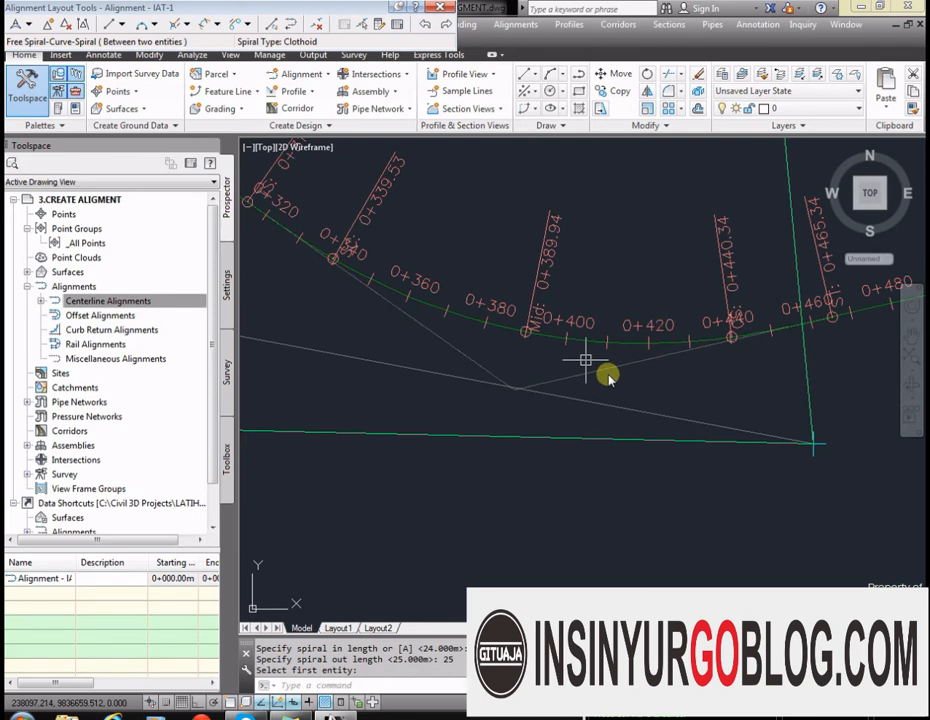
Examine the whole alignment, checking both spiral-curve-spiral groups and the station labels along the last tangent
scroll(608, 376, "down", 2)
scroll(607, 376, "down", 3)
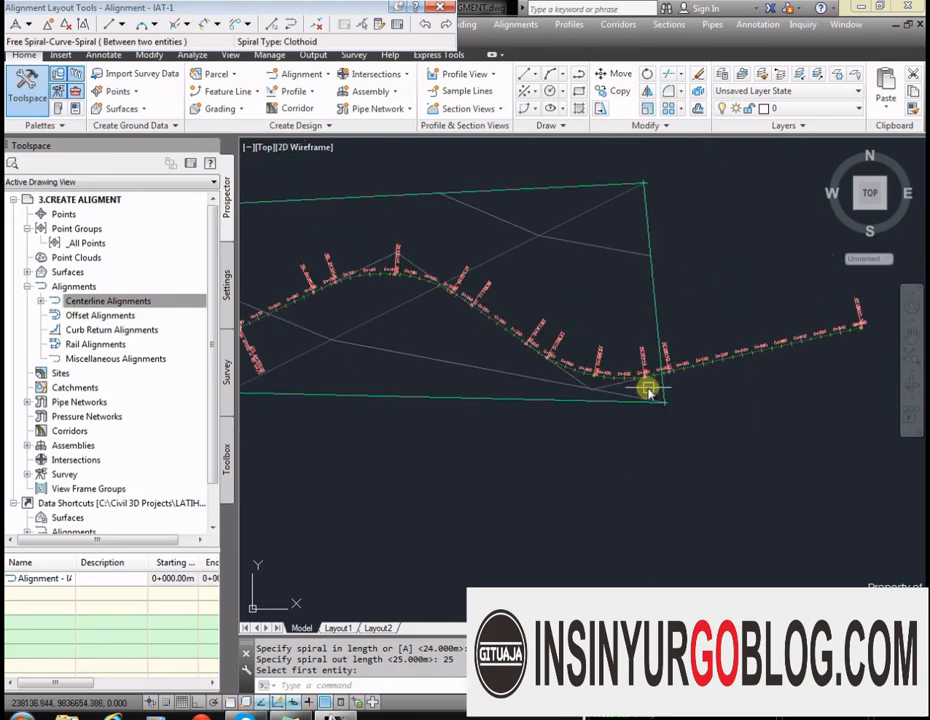
scroll(596, 394, "down", 1)
scroll(488, 307, "up", 3)
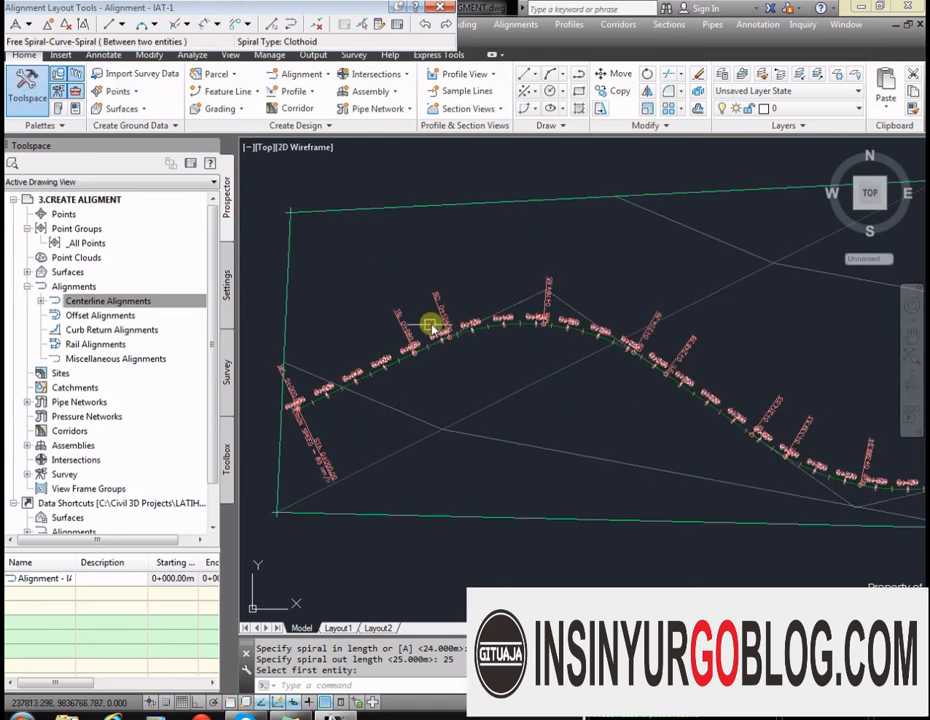
scroll(386, 328, "down", 3)
scroll(495, 320, "down", 1)
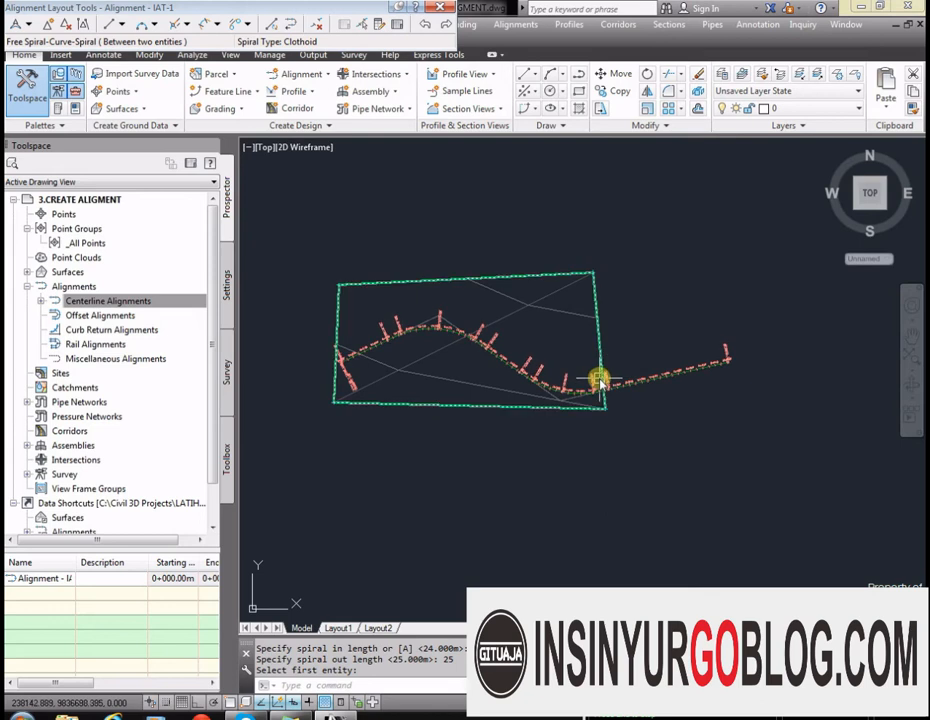
scroll(590, 384, "up", 5)
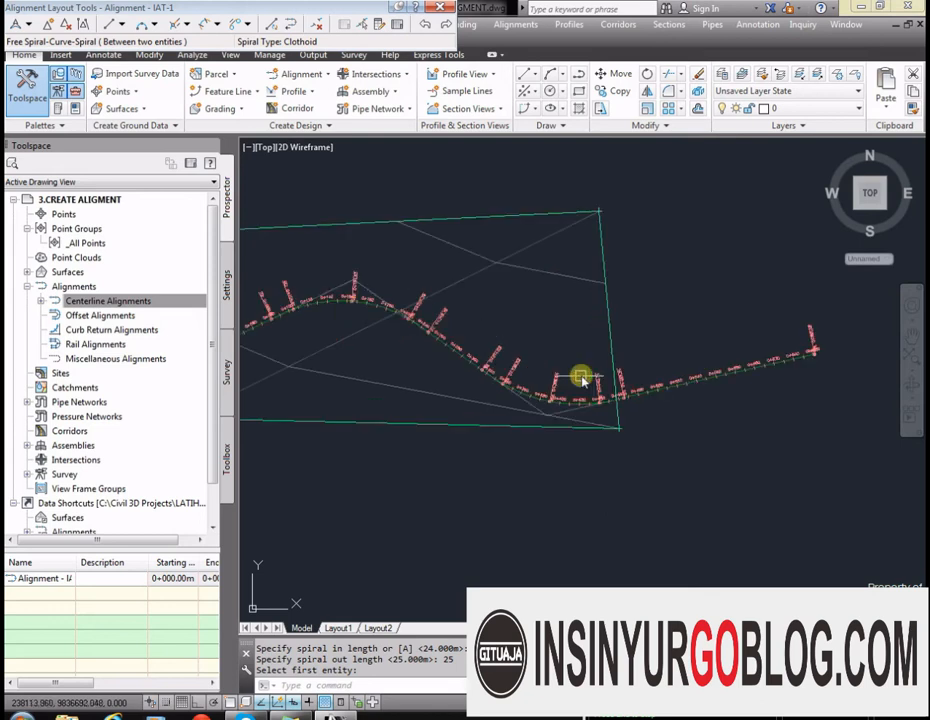
scroll(550, 388, "down", 3)
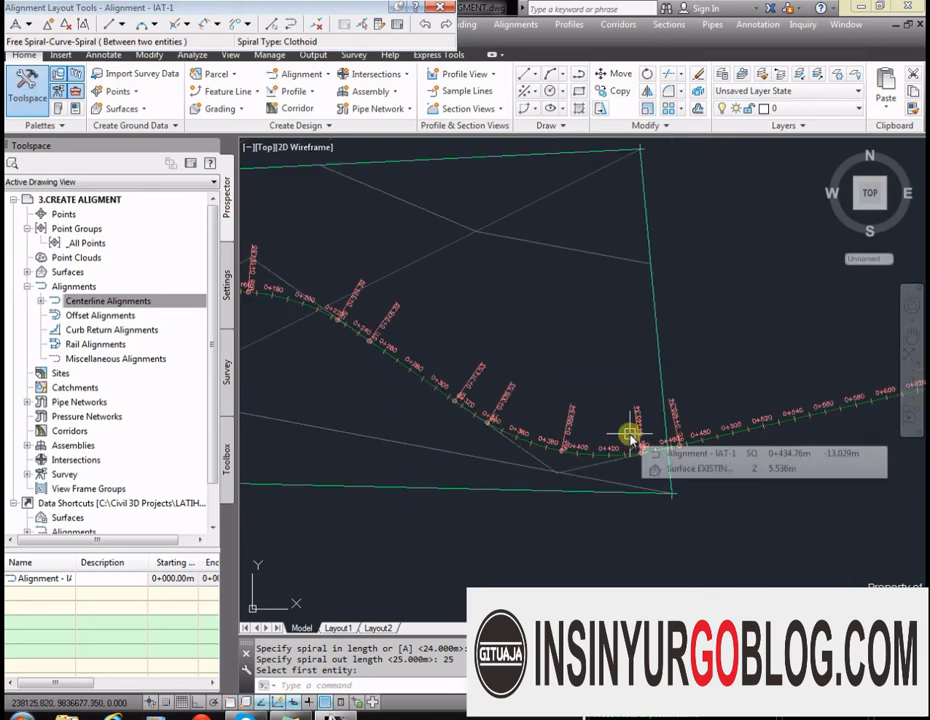
scroll(473, 425, "down", 4)
scroll(607, 428, "up", 1)
scroll(607, 428, "up", 3)
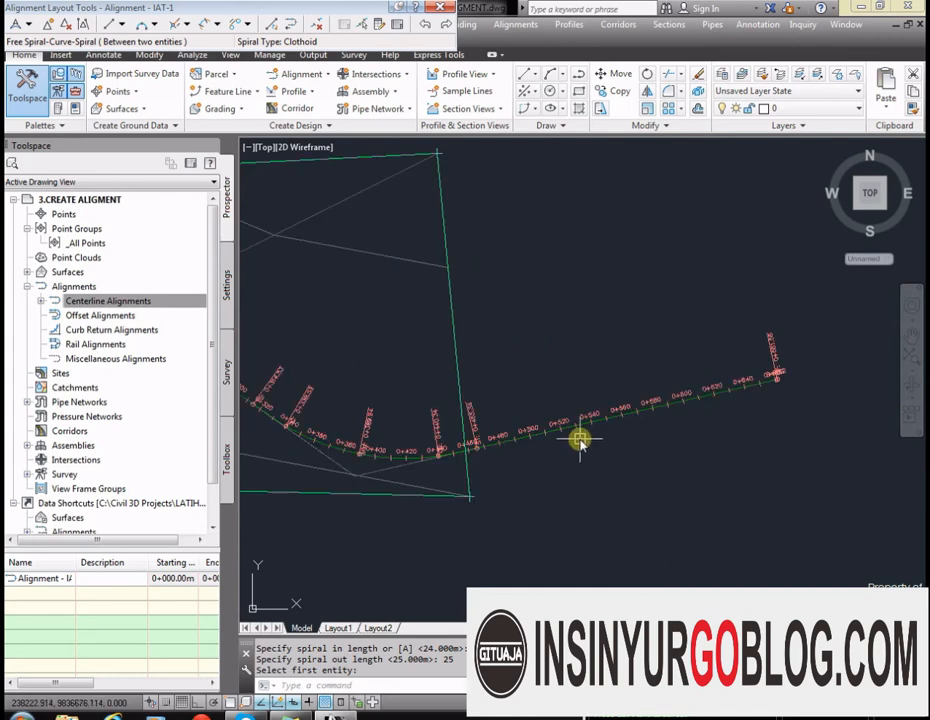
Insert a PI on the alignment's last tangent, east of the surface boundary, at about station 0+555
mouse_move(765, 390)
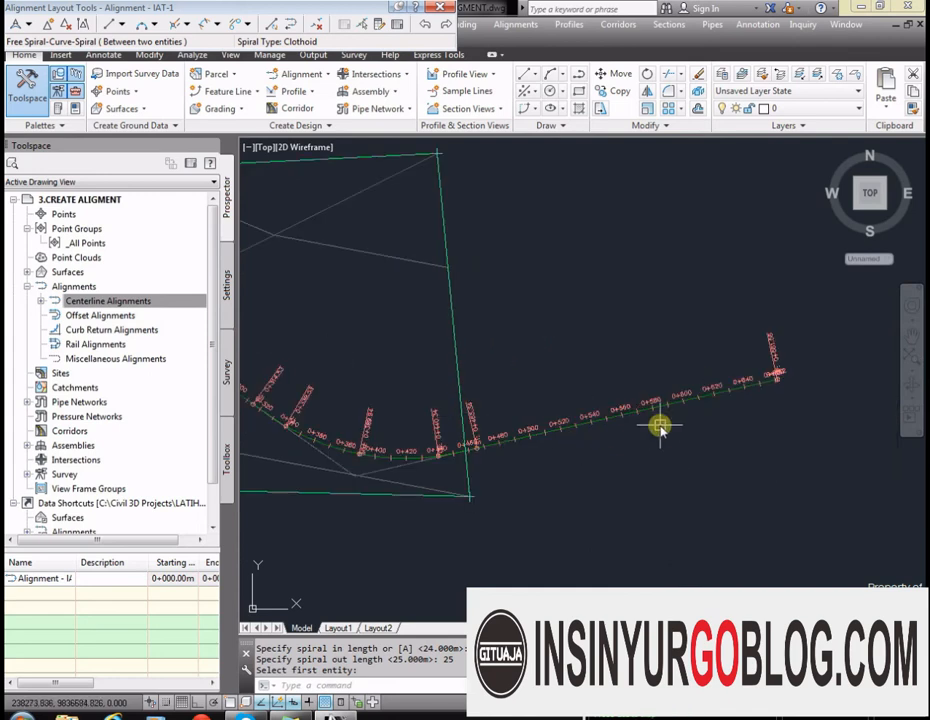
left_click(47, 24)
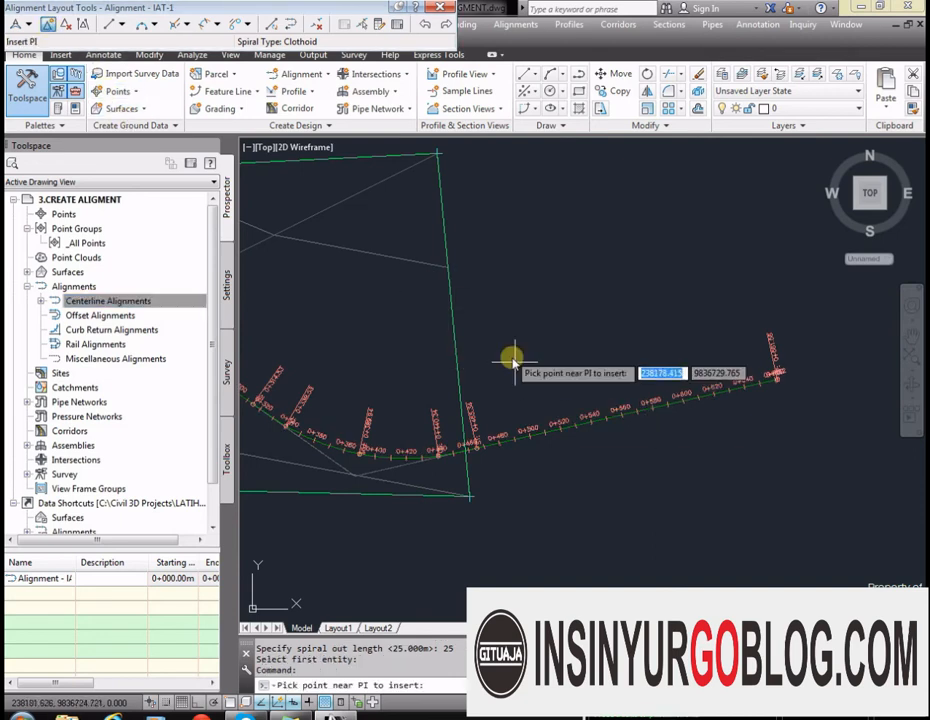
scroll(610, 418, "up", 4)
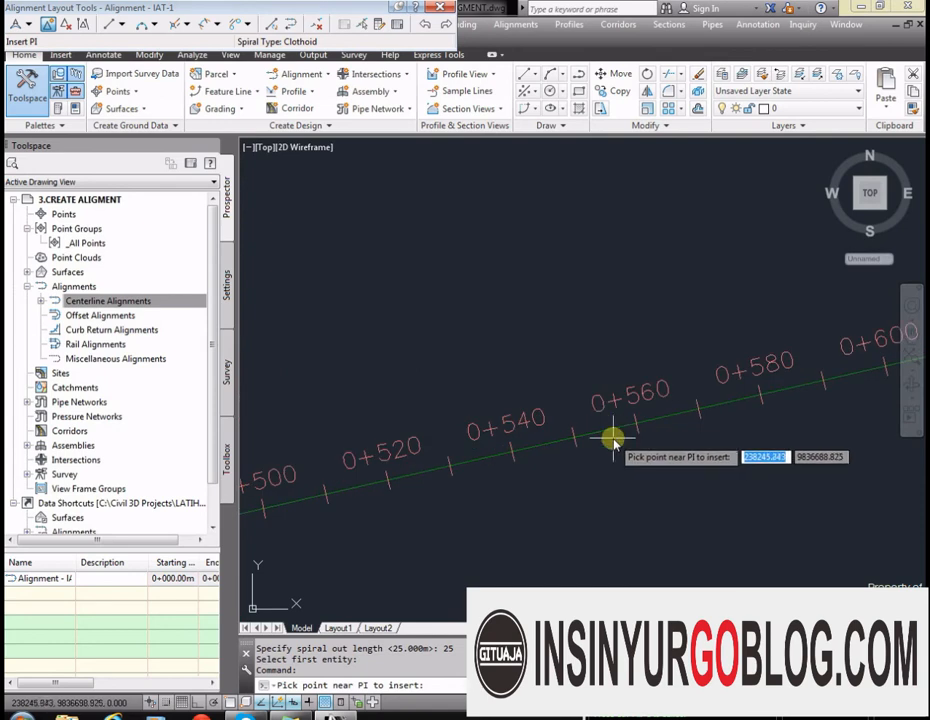
scroll(607, 435, "down", 5)
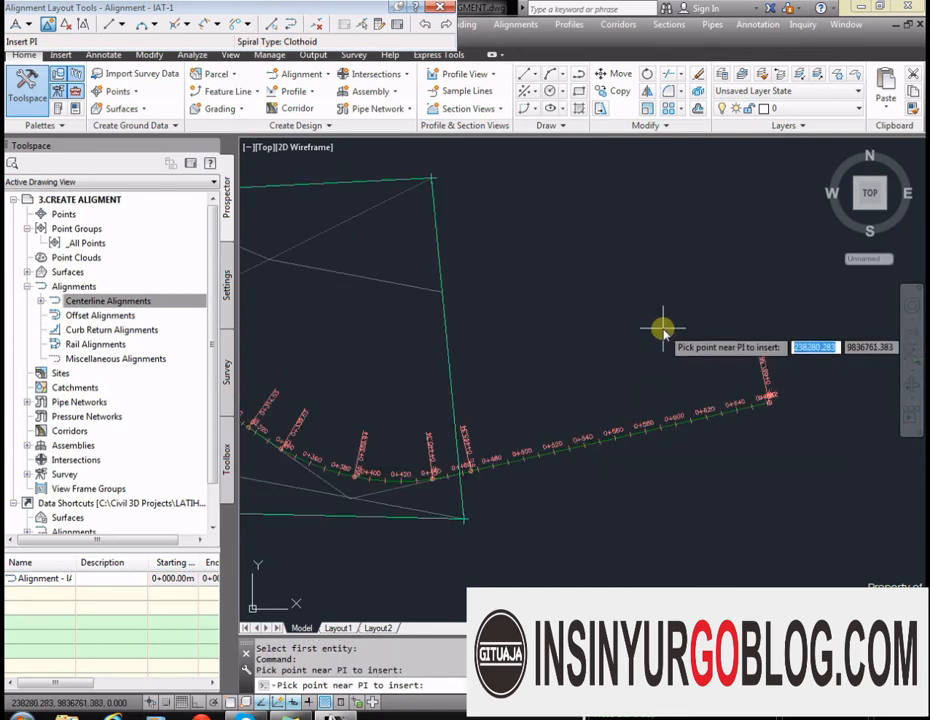
key("Return")
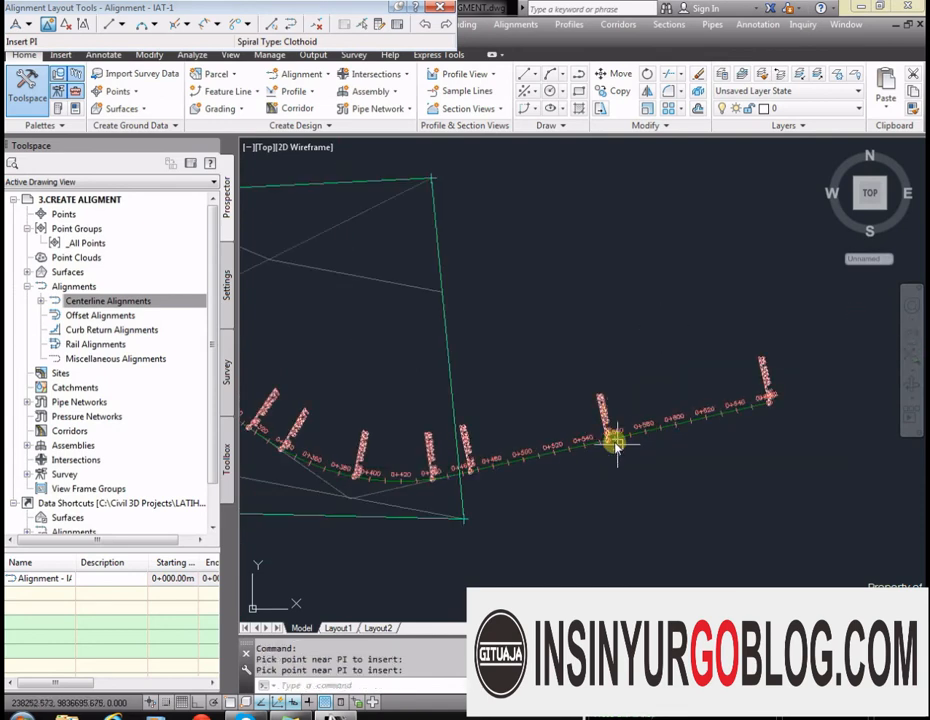
Stretch the inserted PI northwest to about easting 238227, northing 9836721, bending the last tangent, and deselect the alignment
scroll(614, 442, "up", 4)
left_click(614, 400)
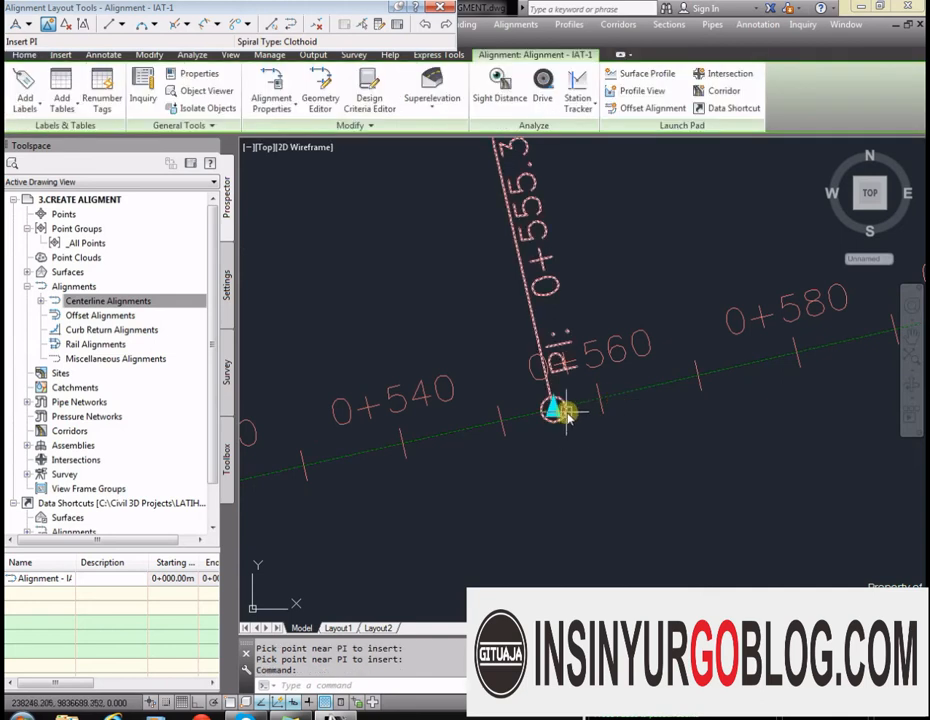
scroll(553, 410, "down", 5)
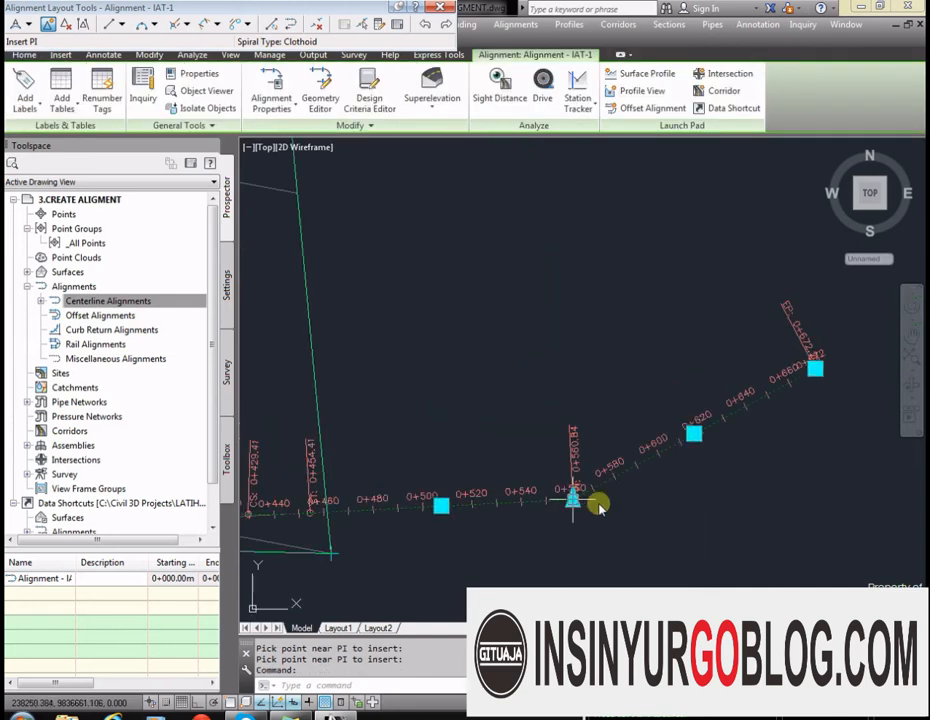
left_click(573, 498)
left_click(515, 353)
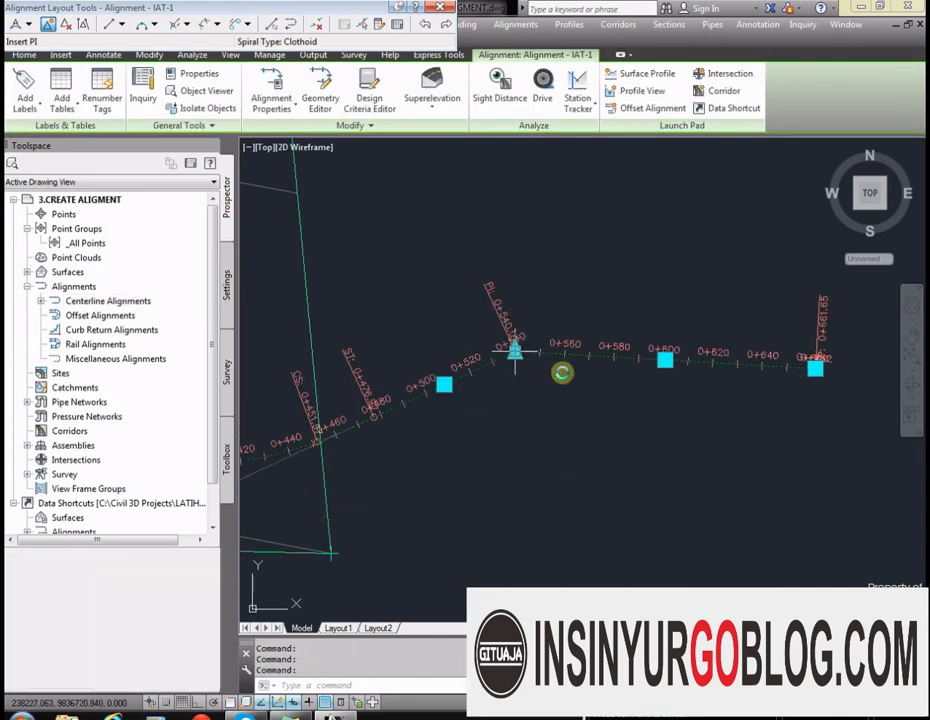
scroll(637, 391, "down", 4)
key("Escape")
scroll(600, 372, "up", 8)
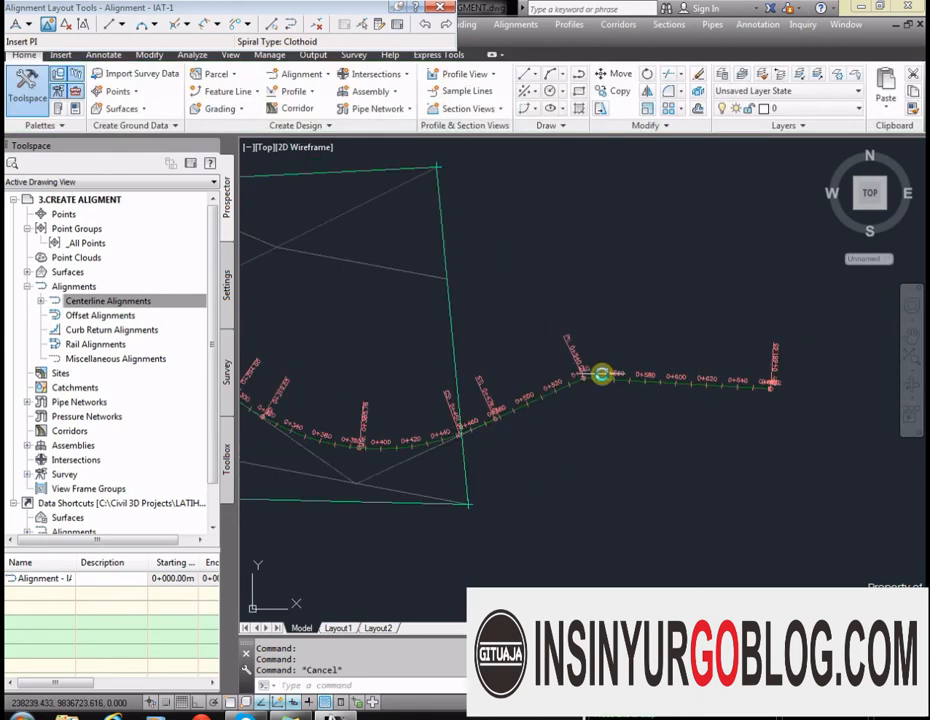
scroll(550, 380, "down", 2)
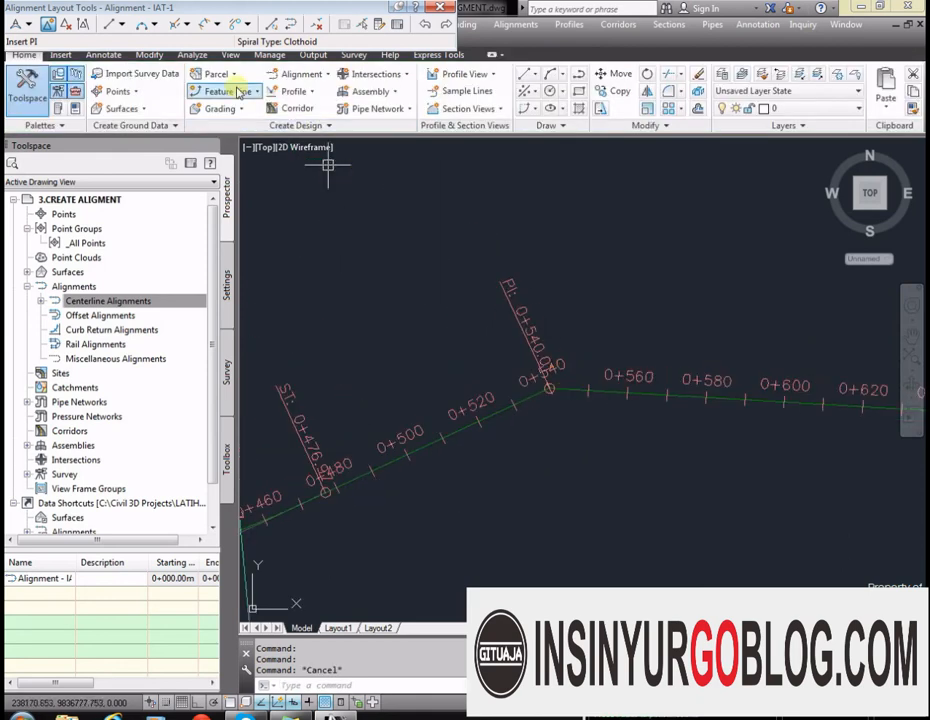
Create a Free Curve Fillet between the two tangents meeting at the new PI, with a solution angle less than 180 and radius 100 m
left_click(215, 25)
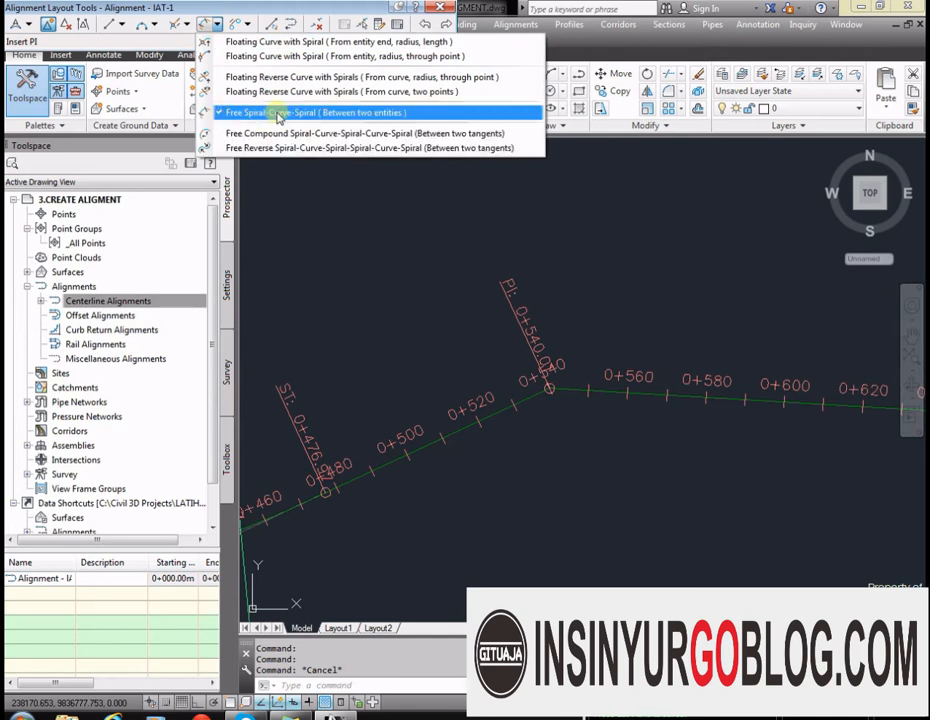
left_click(154, 26)
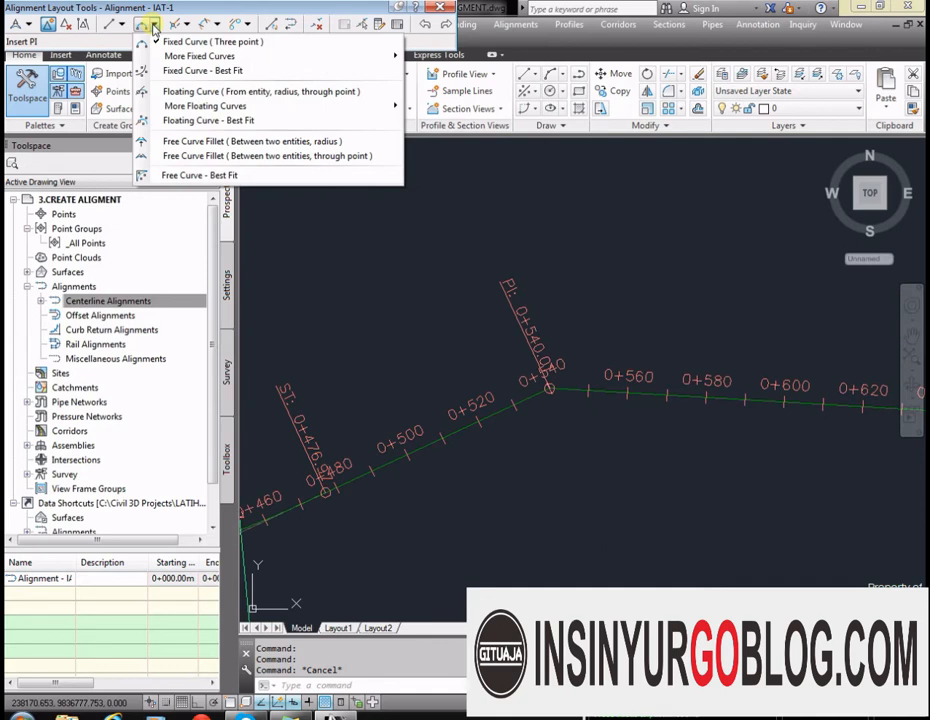
left_click(154, 28)
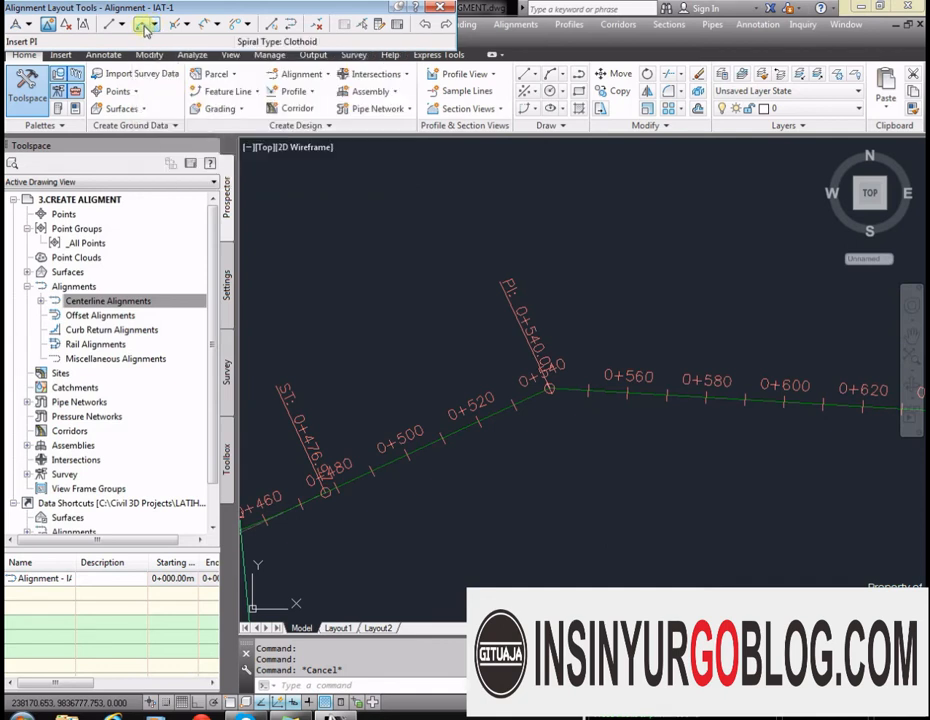
left_click(154, 30)
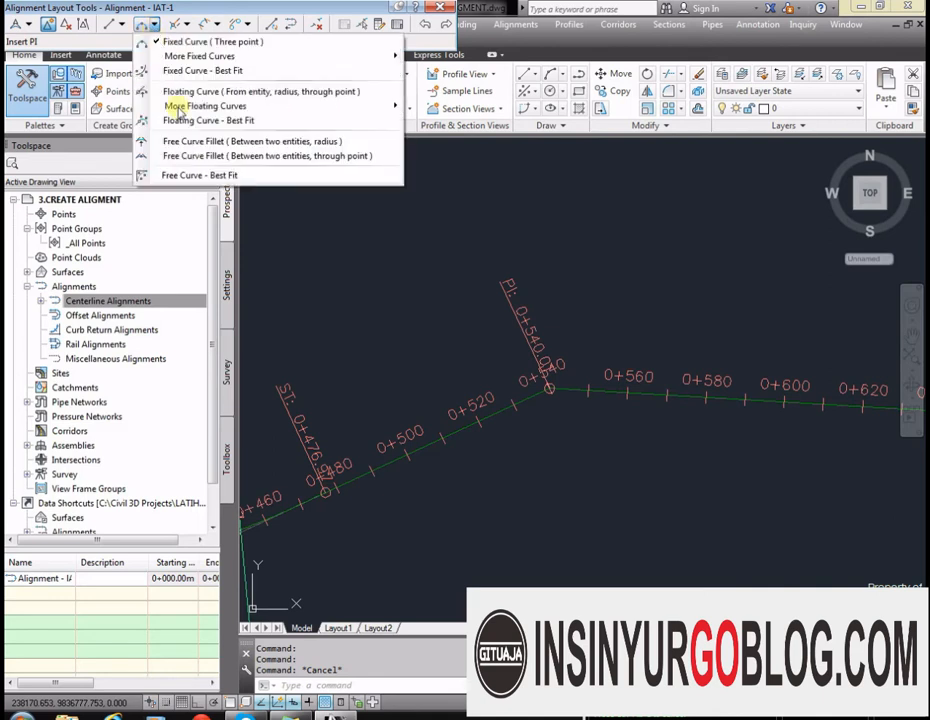
left_click(230, 147)
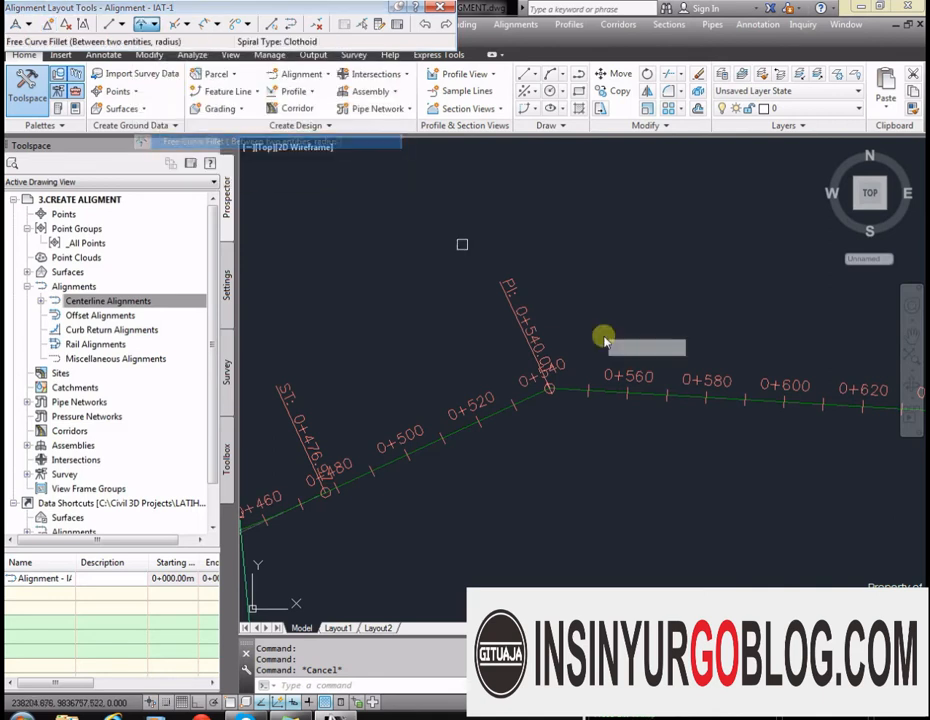
scroll(529, 399, "up", 3)
left_click(511, 381)
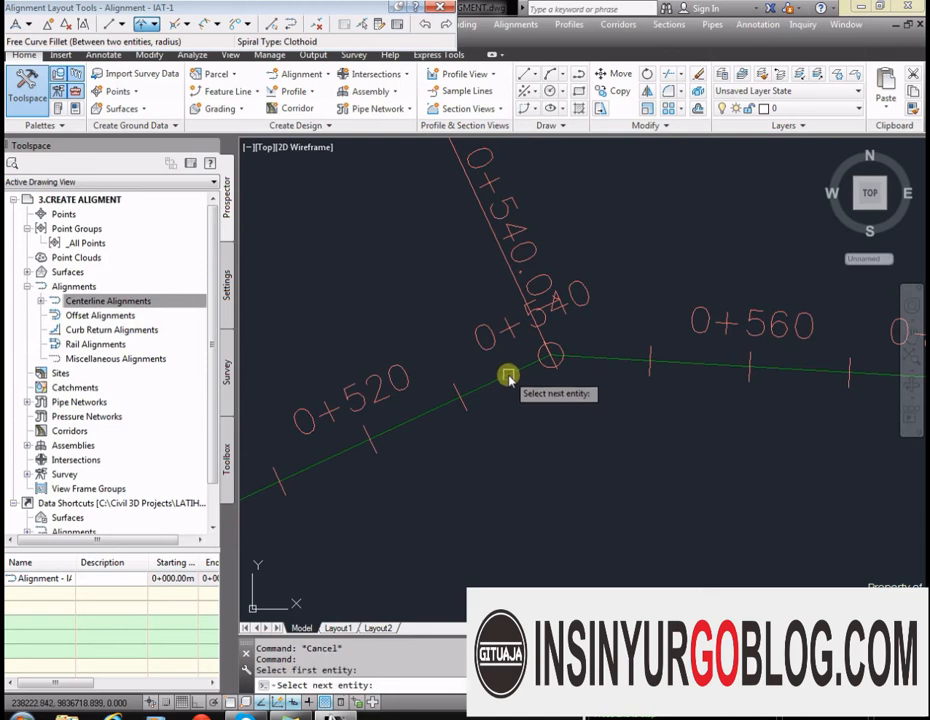
left_click(606, 362)
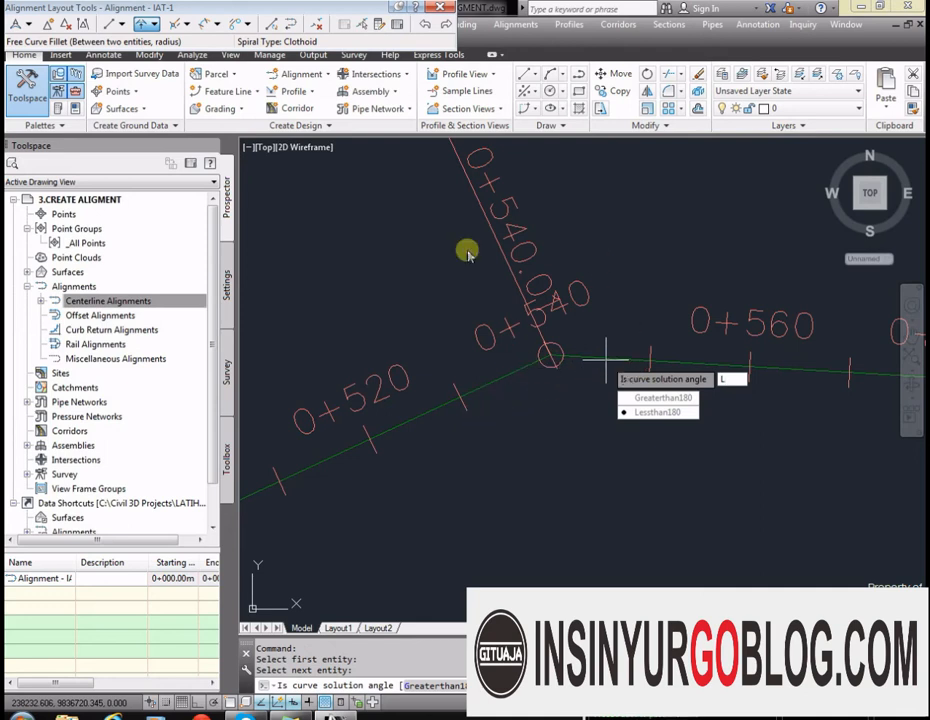
left_click(657, 414)
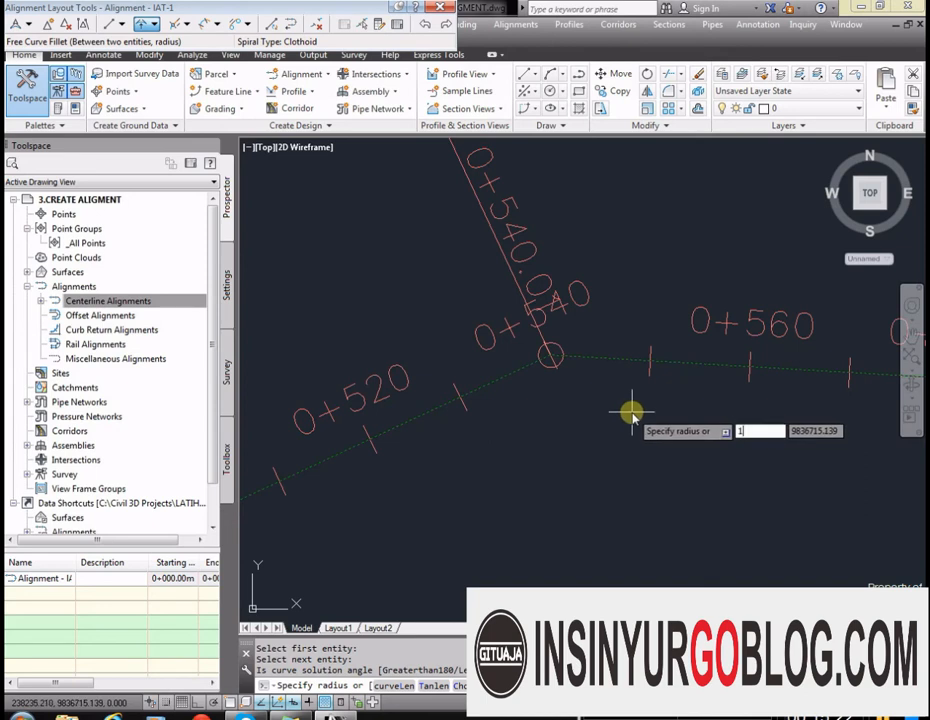
type("00")
key("Return")
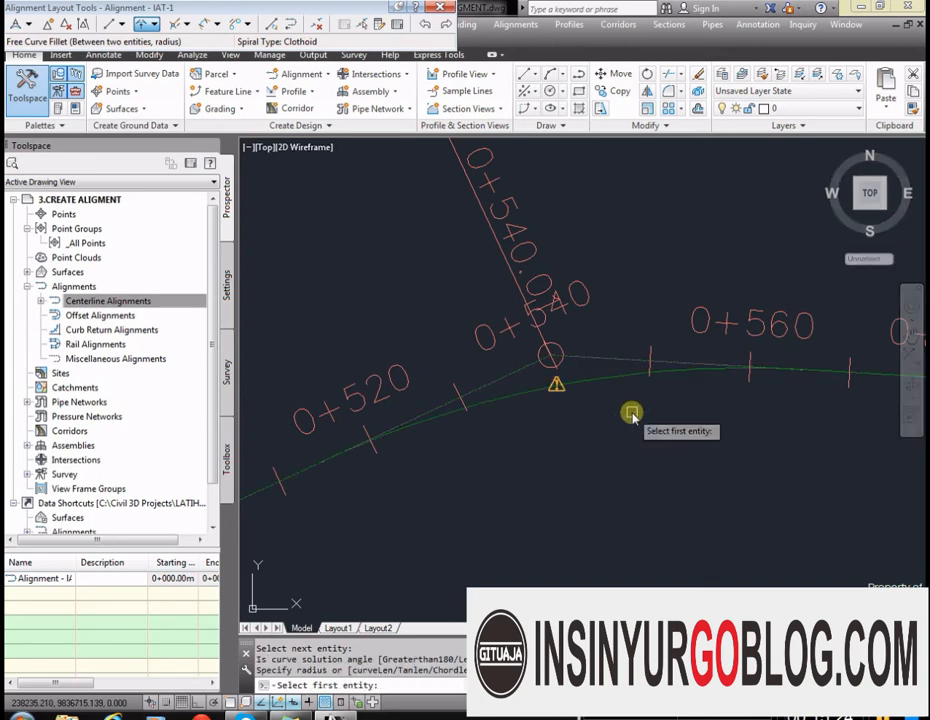
key("Return")
Examine the new fillet curve, its geometry point labels and the design criteria symbol at its midpoint
scroll(631, 414, "down", 4)
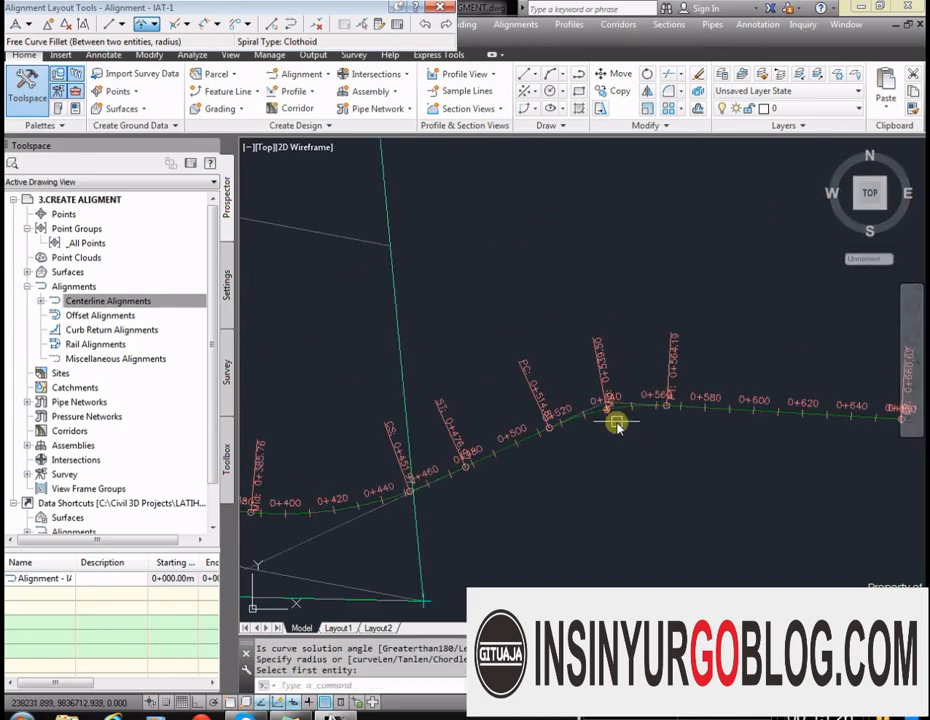
scroll(612, 415, "up", 5)
scroll(544, 370, "down", 4)
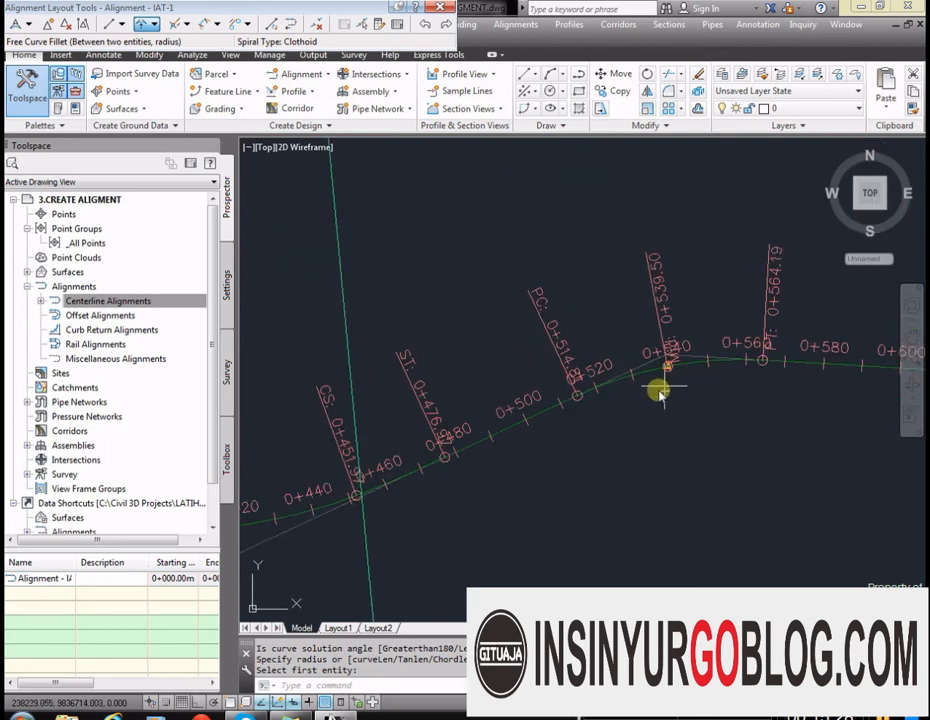
scroll(660, 393, "down", 4)
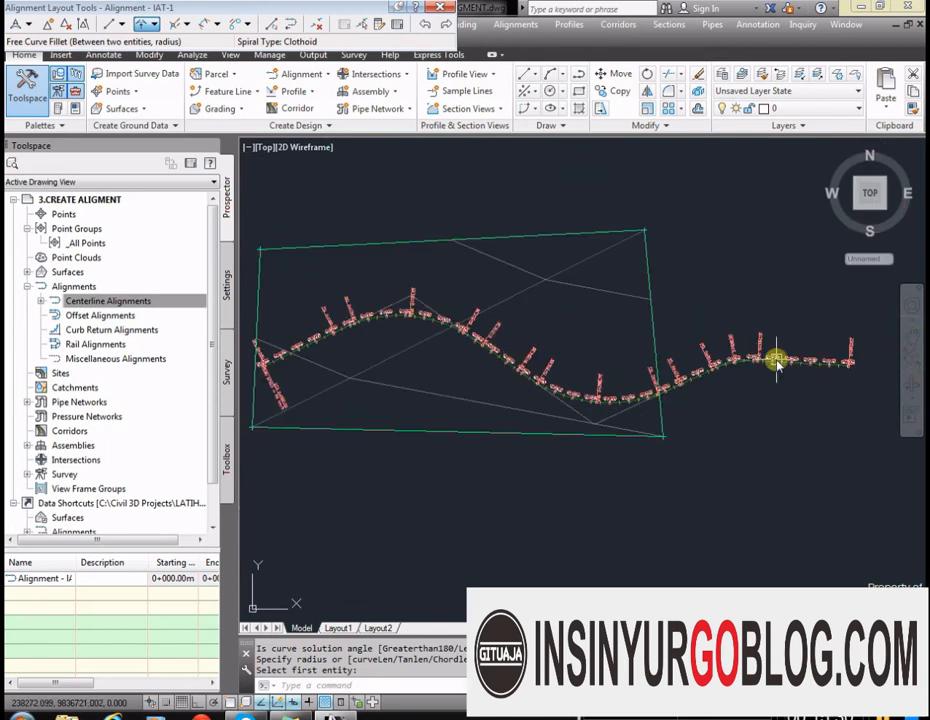
scroll(776, 362, "up", 5)
scroll(447, 432, "down", 2)
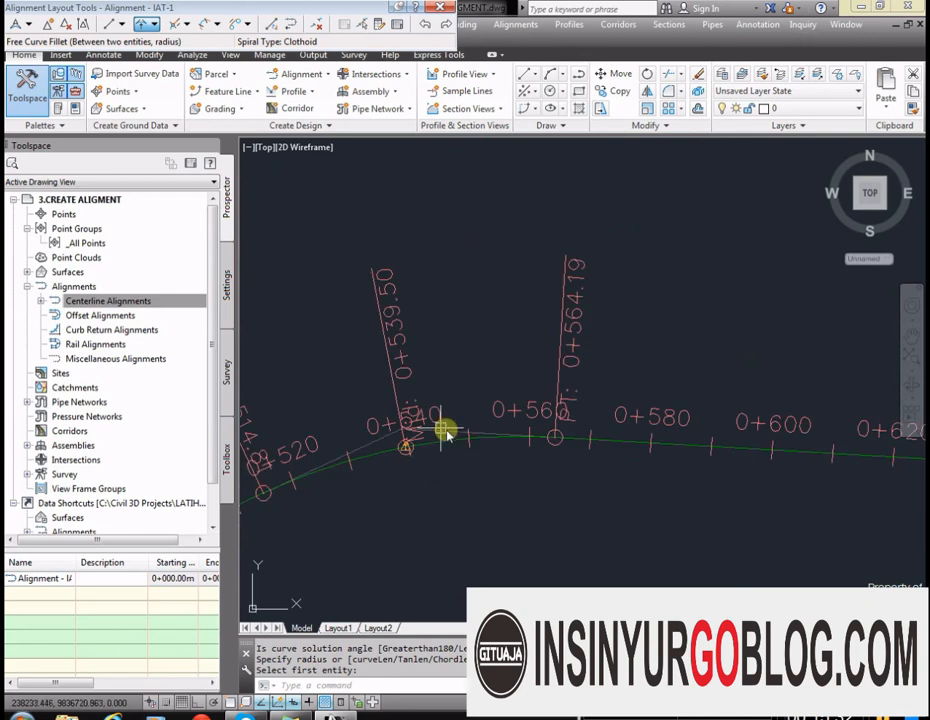
scroll(447, 432, "up", 5)
scroll(672, 322, "down", 2)
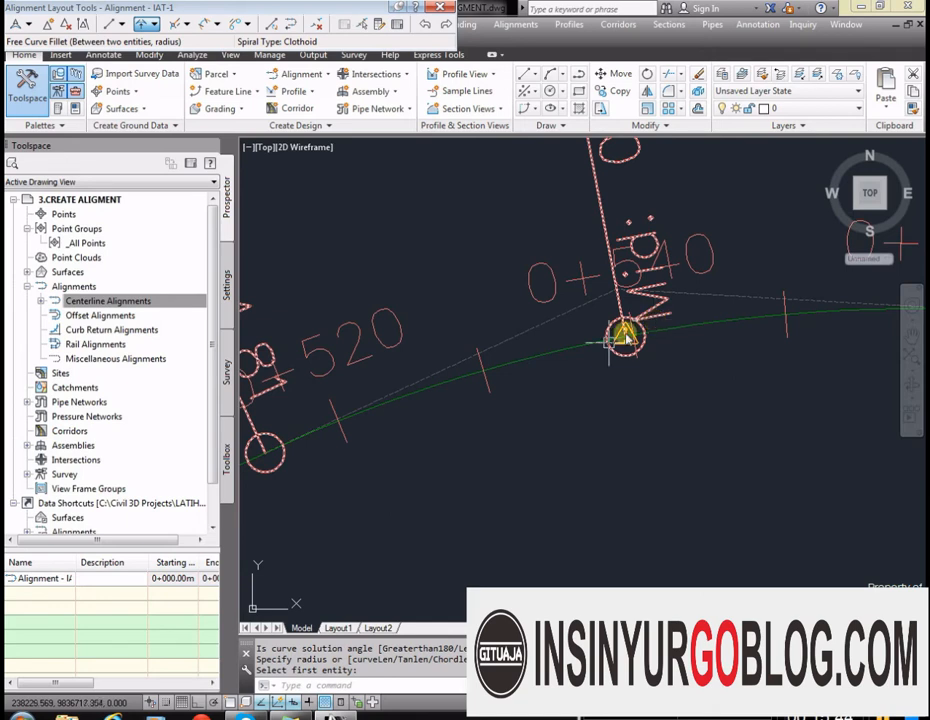
scroll(630, 340, "down", 2)
scroll(580, 378, "up", 5)
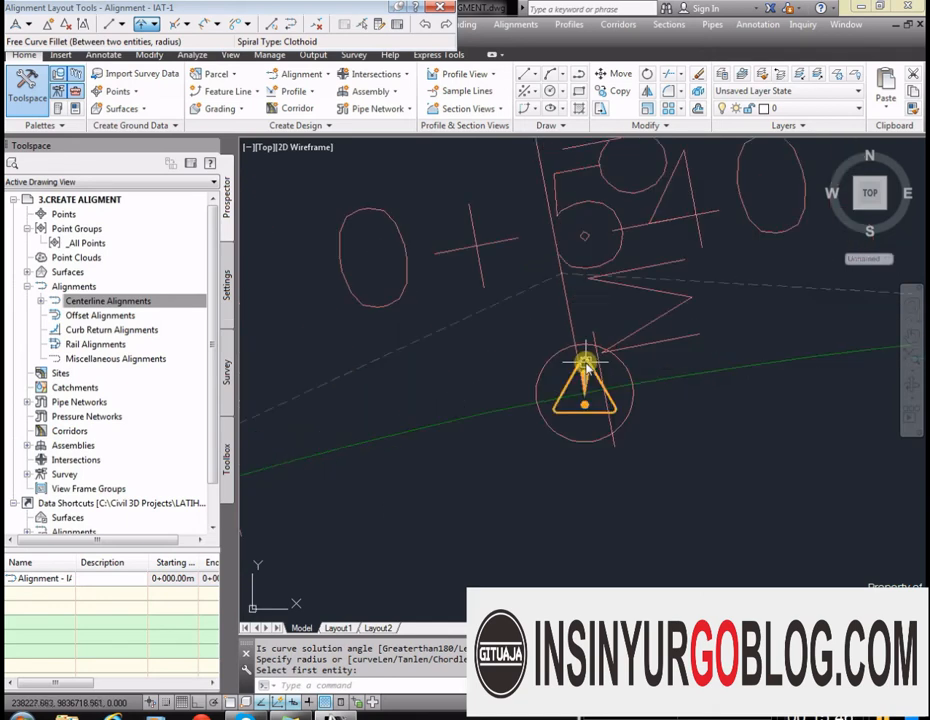
left_click(566, 388)
right_click(567, 393)
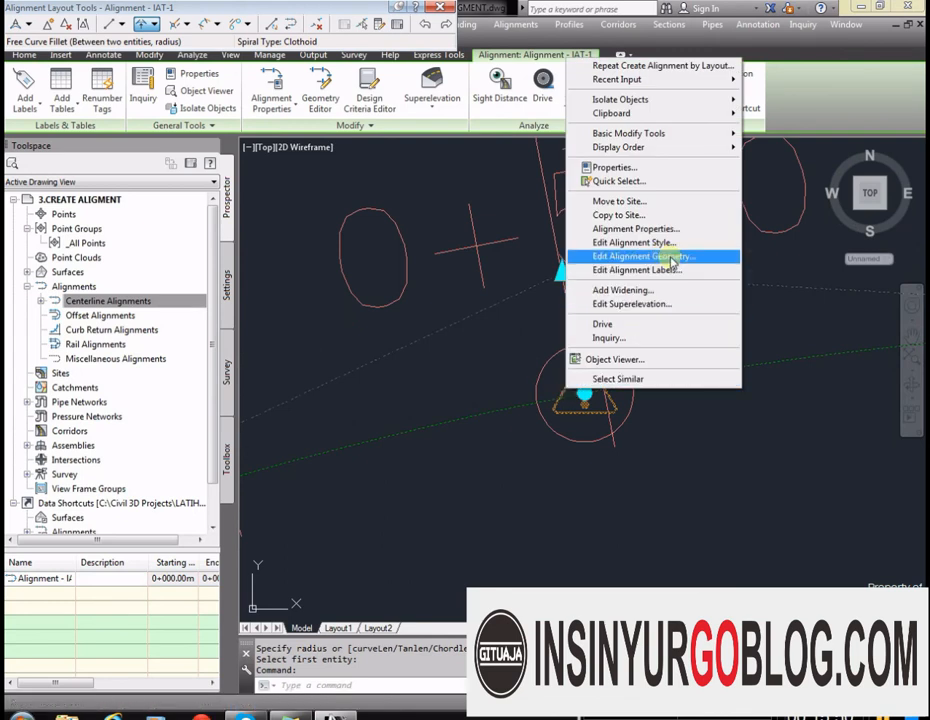
left_click(627, 457)
left_click(627, 455)
left_click(709, 383)
scroll(700, 381, "down", 4)
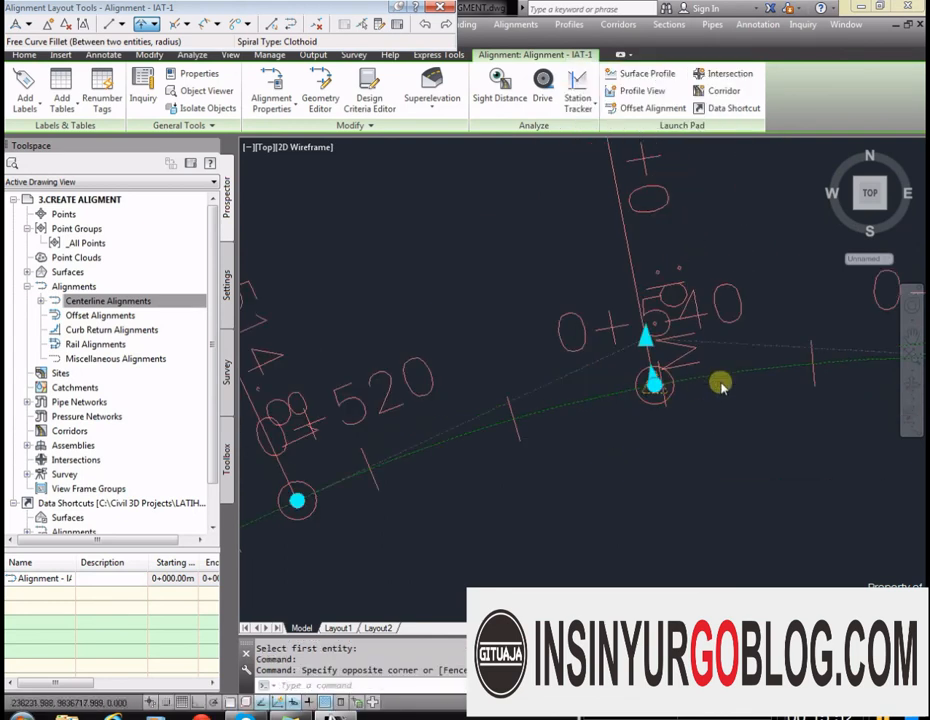
scroll(718, 383, "down", 3)
scroll(712, 386, "down", 2)
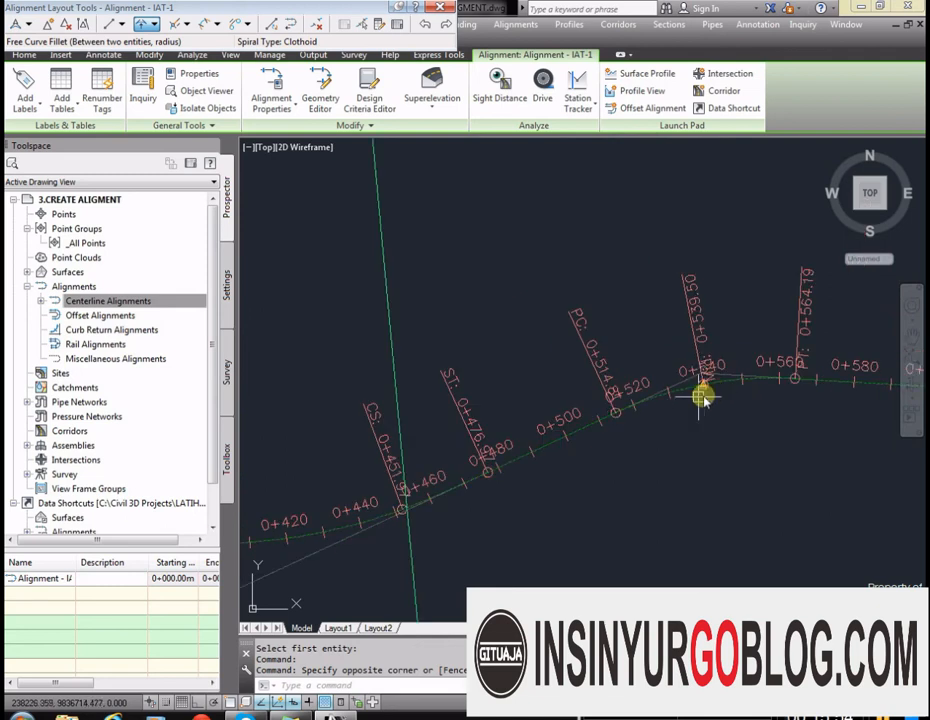
key("Escape")
left_click(712, 386)
scroll(669, 381, "up", 5)
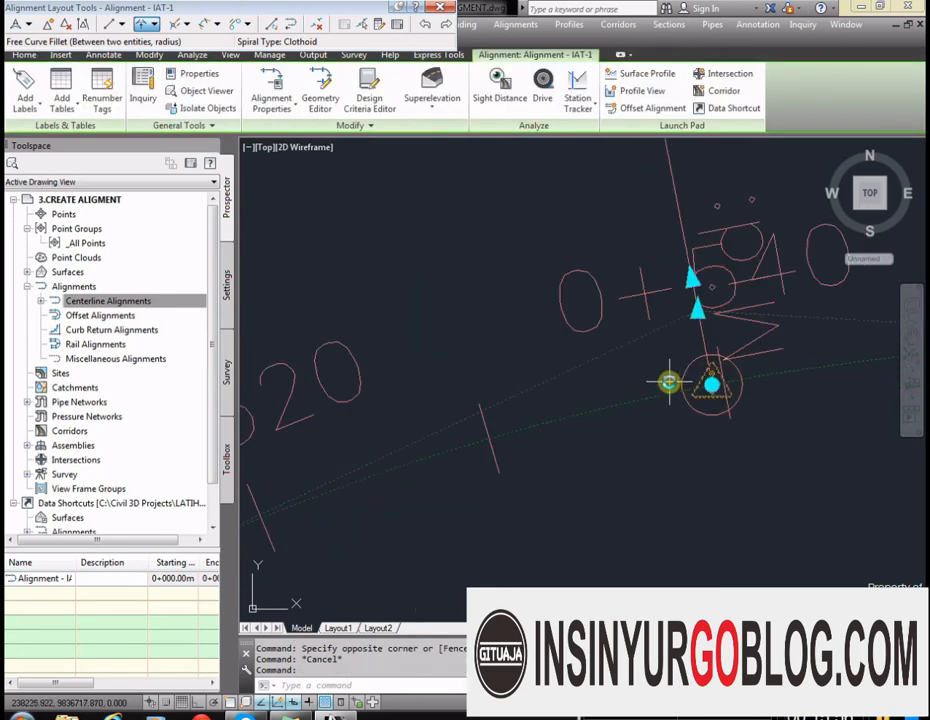
key("Escape")
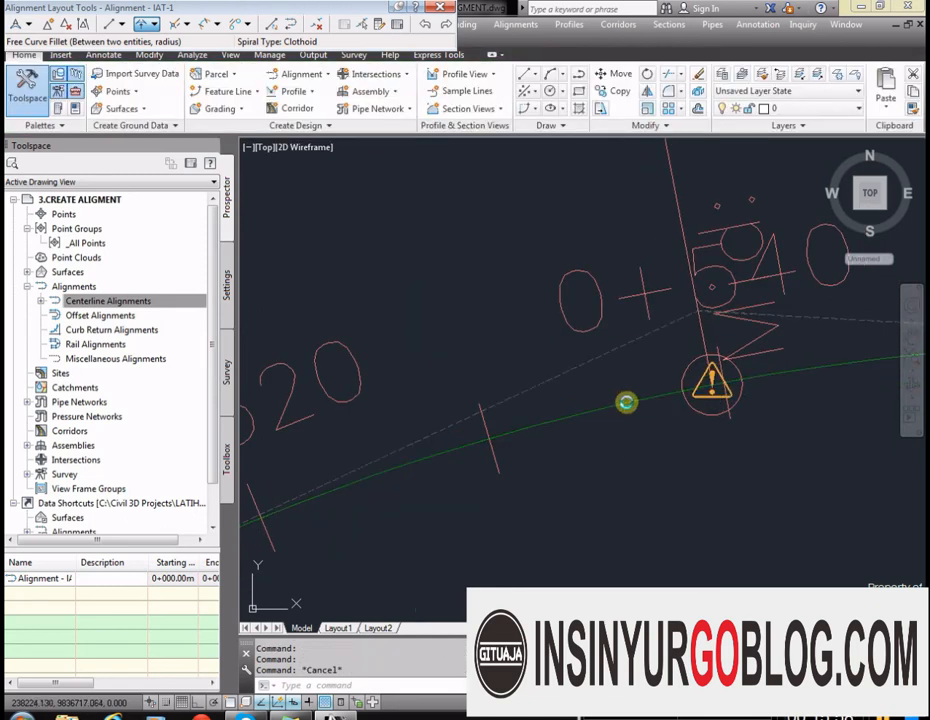
Stretch the fillet curve's midpoint south to about easting 238228, northing 9836714, to enlarge its radius, and deselect the alignment
left_click(694, 395)
left_click(710, 386)
scroll(727, 482, "down", 5)
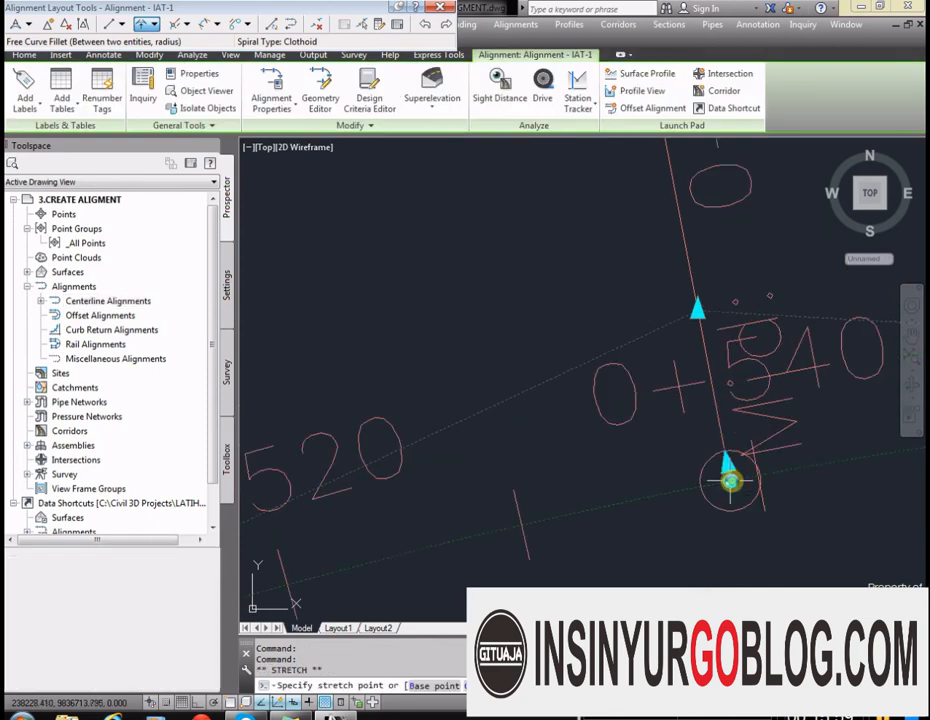
key("Escape")
scroll(675, 335, "down", 6)
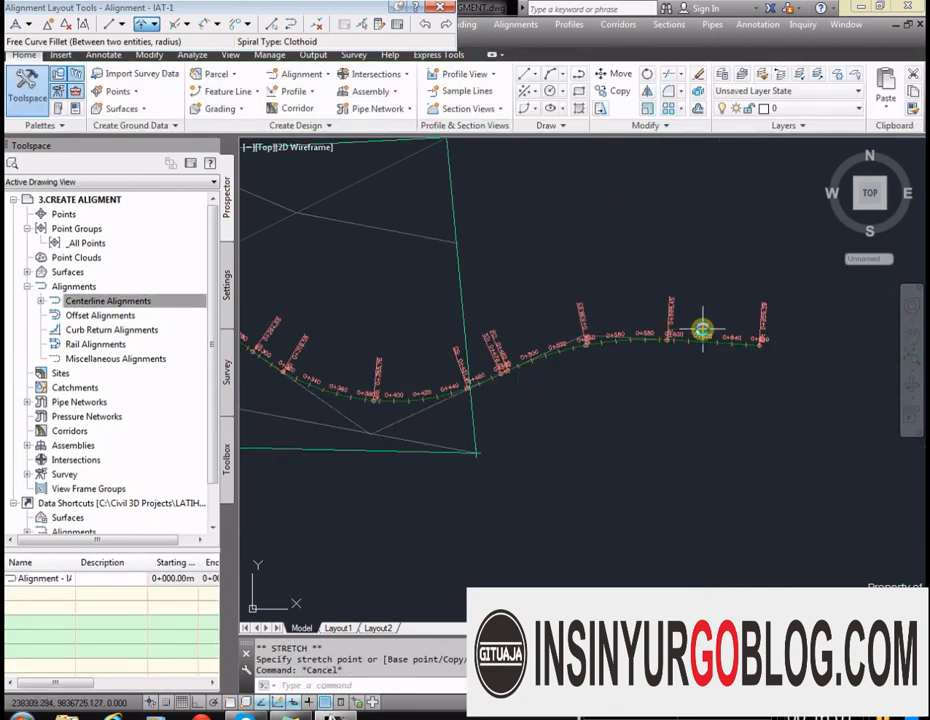
Check the reshaped fillet curve's midpoint for a design criteria symbol and select the alignment
scroll(640, 340, "up", 9)
scroll(741, 316, "down", 4)
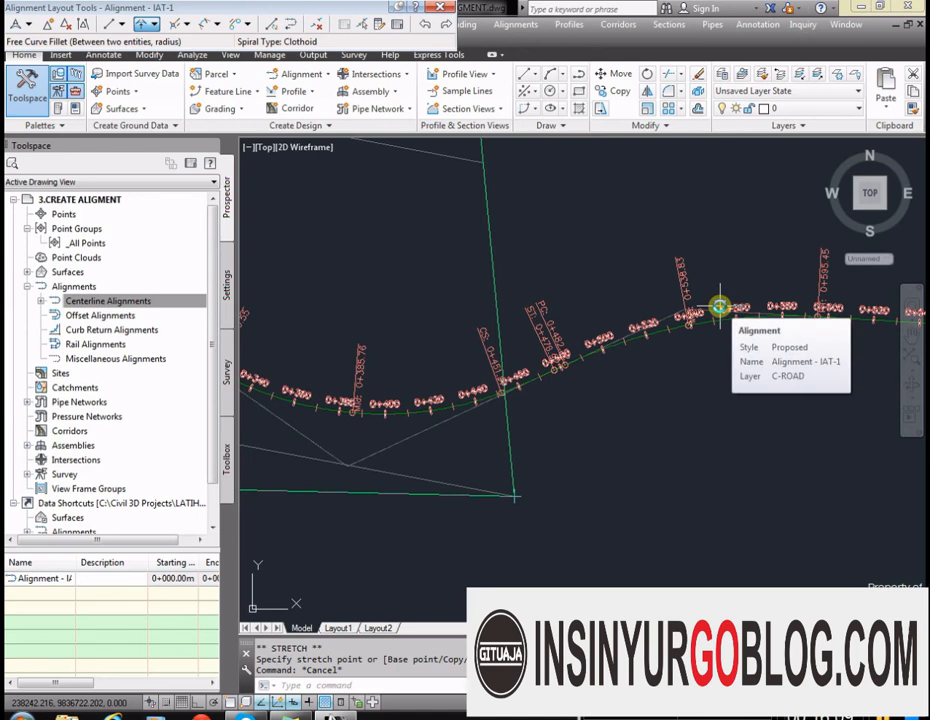
scroll(720, 306, "up", 8)
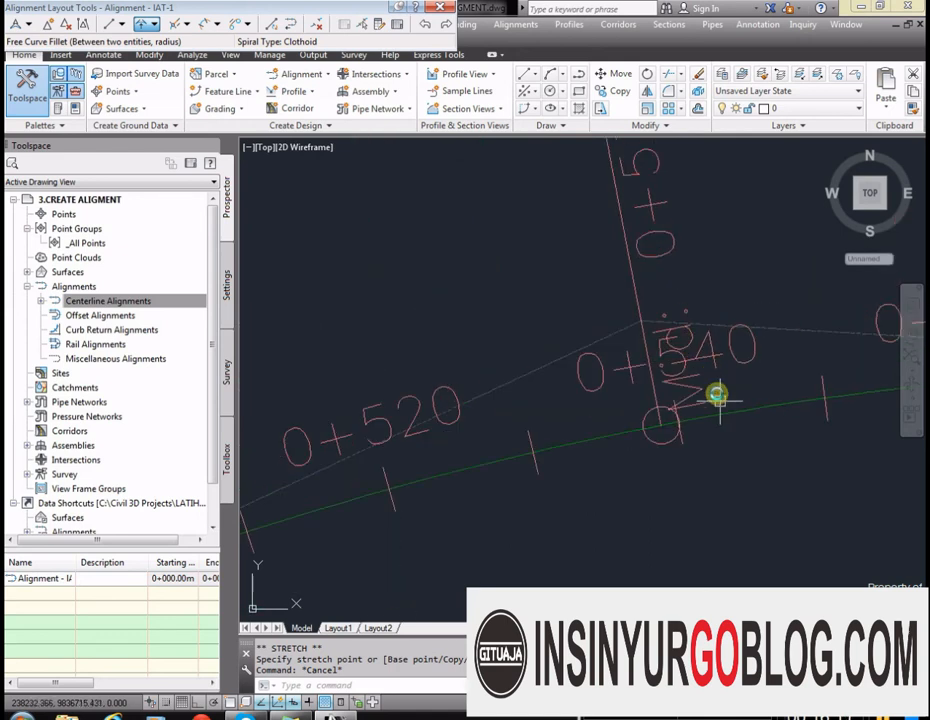
left_click(720, 421)
scroll(716, 347, "down", 6)
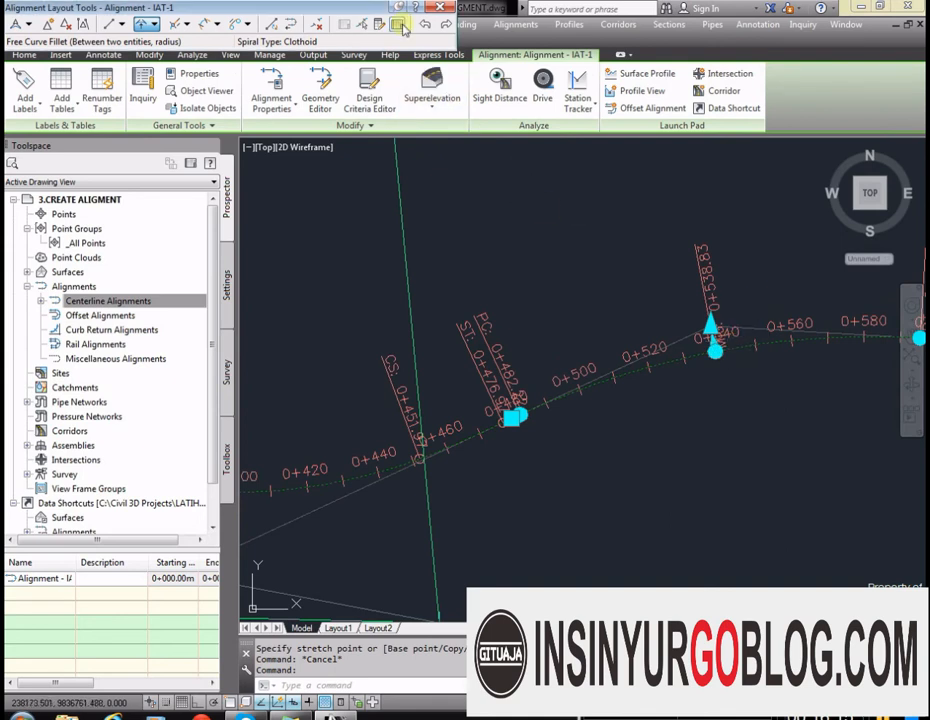
Set the radius of the last fillet curve, entity 6, to 230 m in the alignment grid view and close the grid
left_click(399, 25)
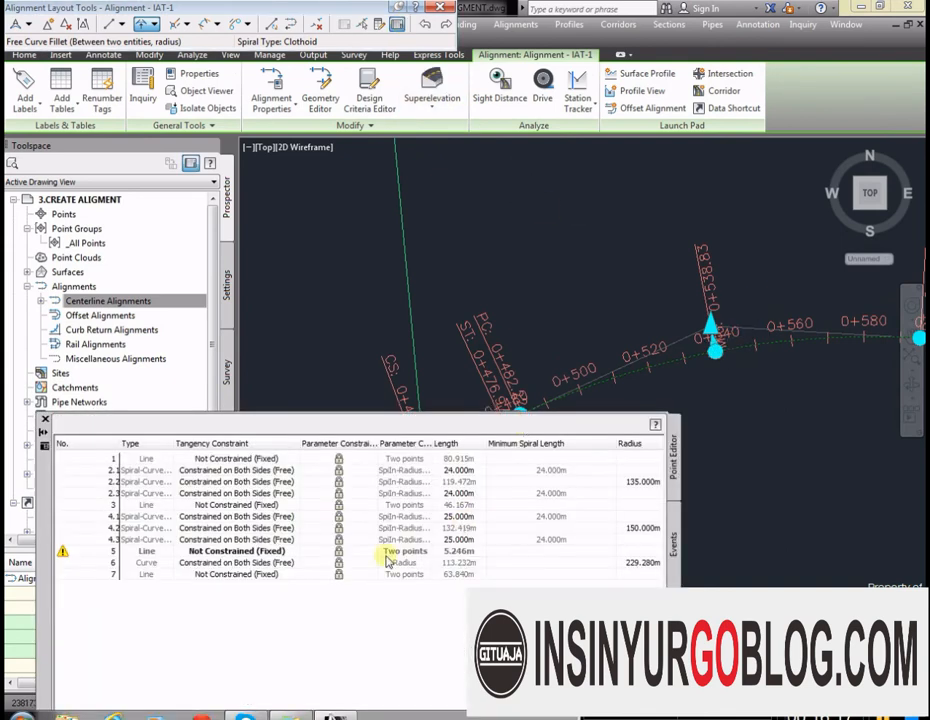
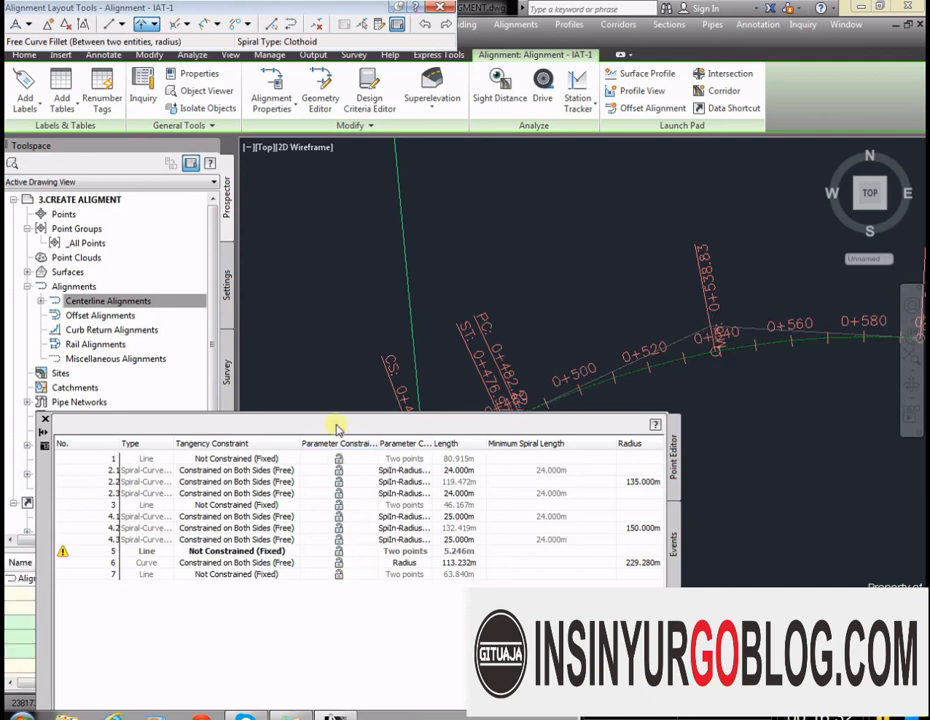
mouse_move(31, 530)
left_mouse_down()
mouse_move(40, 532)
mouse_move(114, 299)
mouse_move(112, 310)
left_mouse_up()
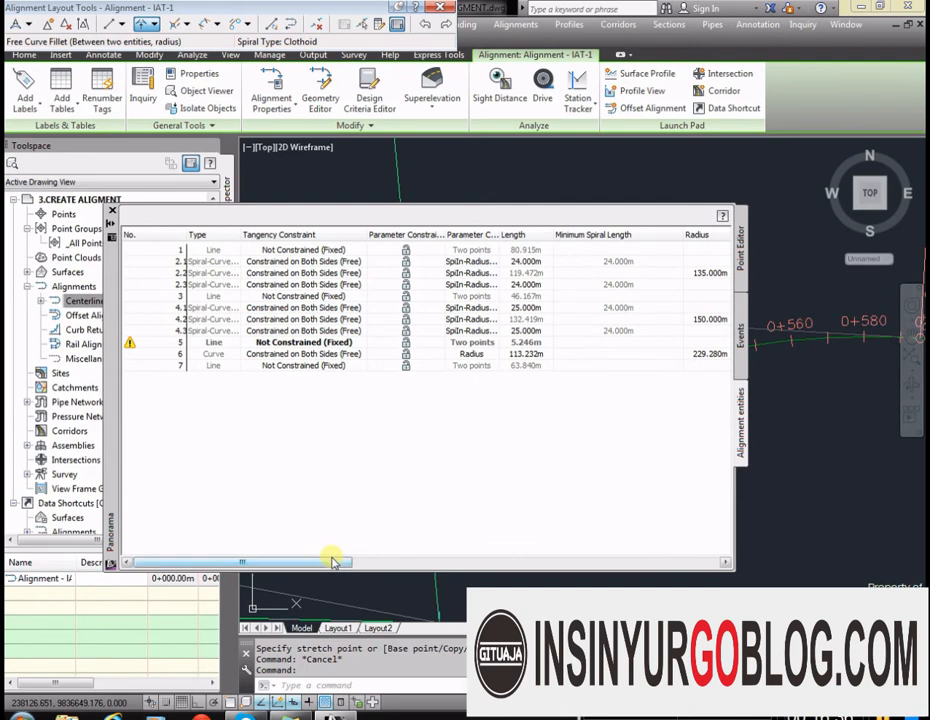
left_click_drag(332, 558, 452, 561)
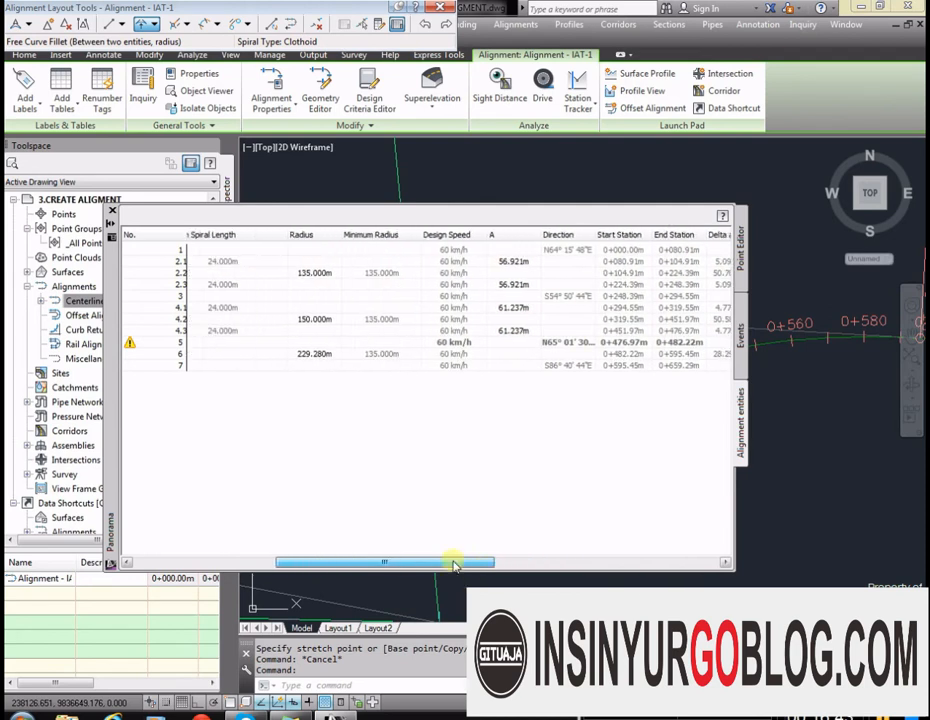
left_click(318, 355)
left_click(318, 355)
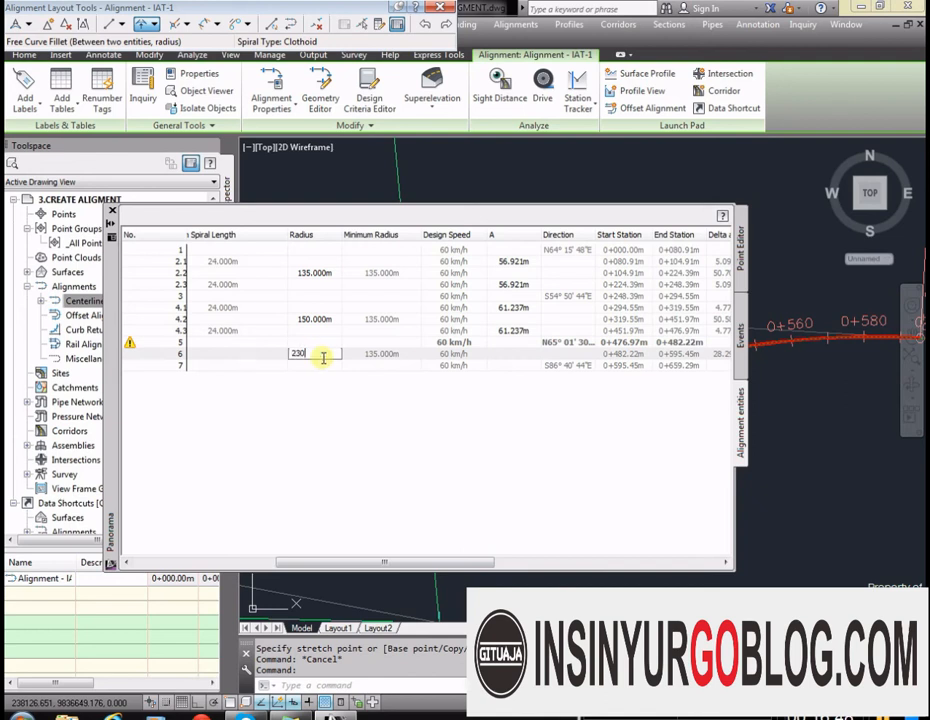
key("Return")
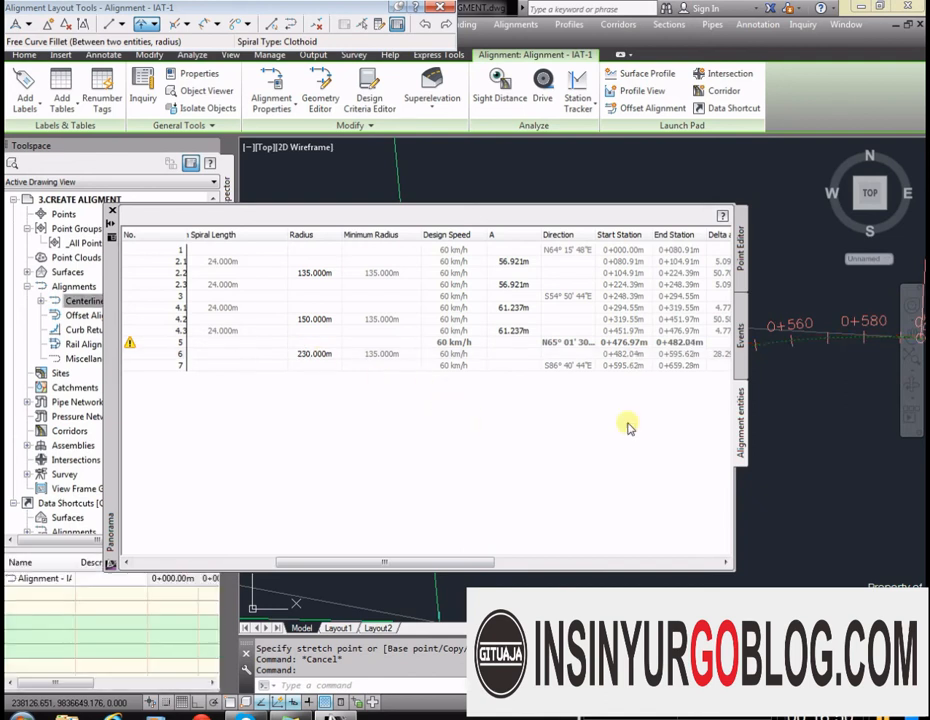
left_click(113, 211)
Deselect the alignment and examine the design criteria warning on the short tangent between the spiral end and the last fillet curve
scroll(623, 394, "down", 4)
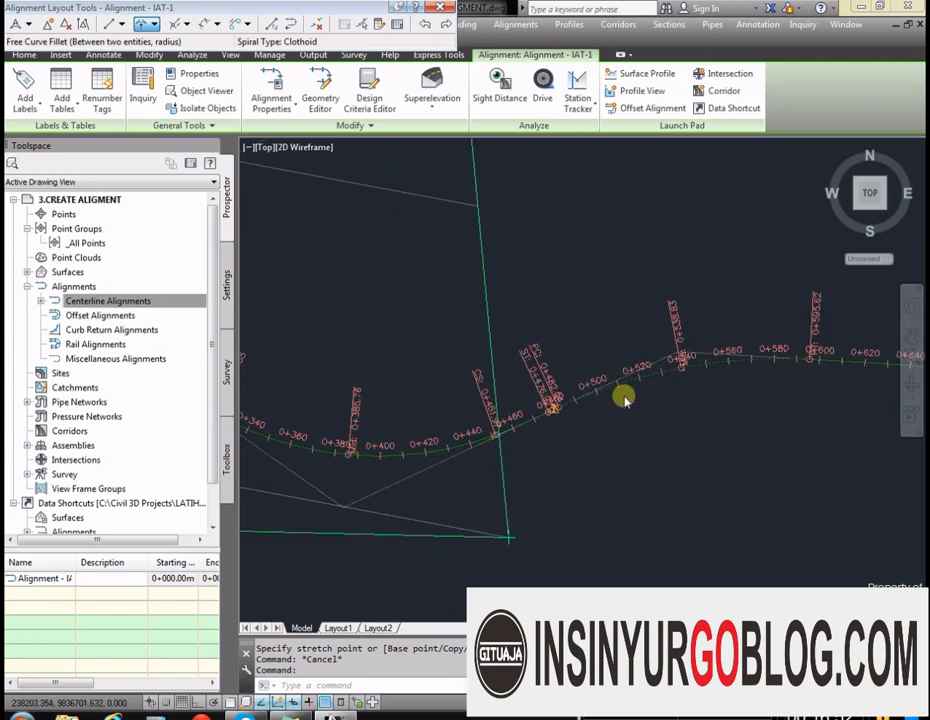
key("Escape")
scroll(600, 400, "up", 5)
scroll(587, 407, "up", 5)
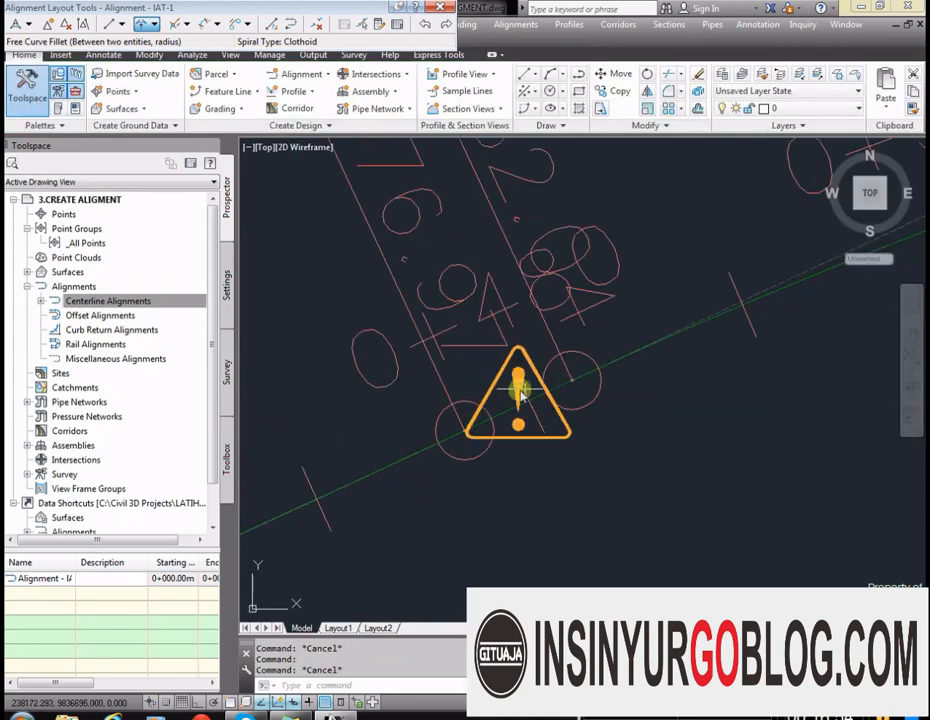
scroll(517, 400, "down", 8)
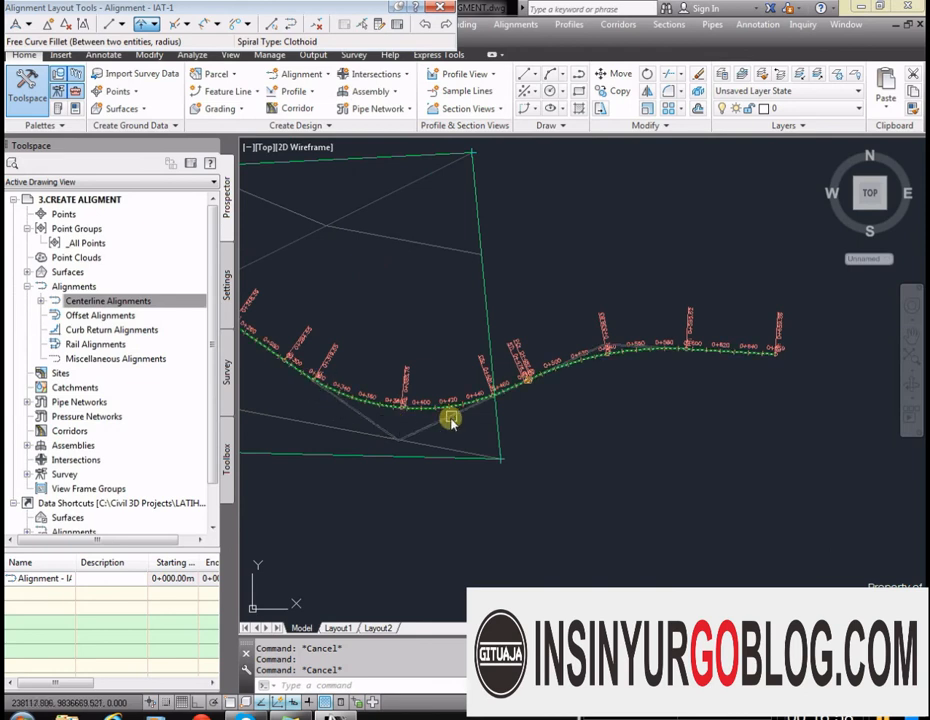
scroll(531, 386, "up", 3)
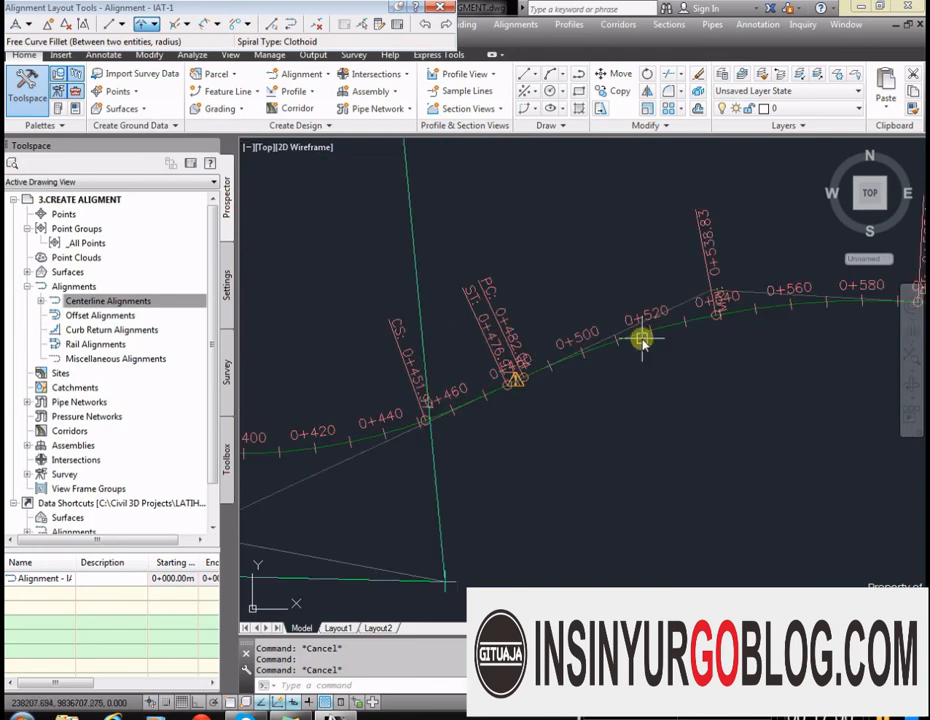
scroll(641, 347, "down", 3)
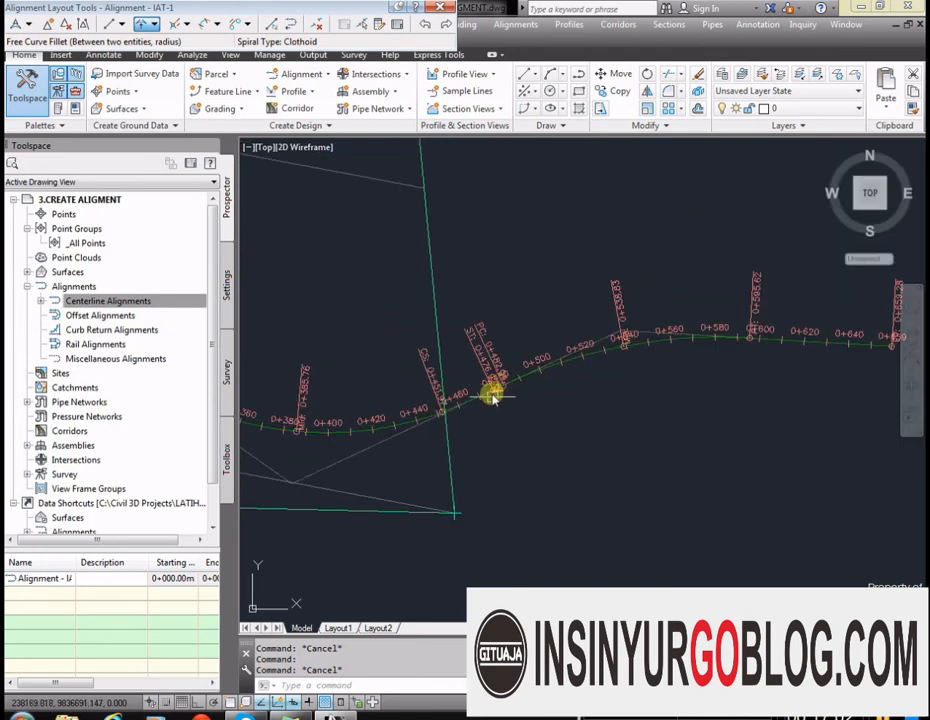
scroll(602, 354, "up", 3)
scroll(602, 354, "up", 2)
Select the alignment and examine its grips around the short tangent, the last fillet curve and the last PI
left_click(600, 310)
scroll(488, 386, "down", 2)
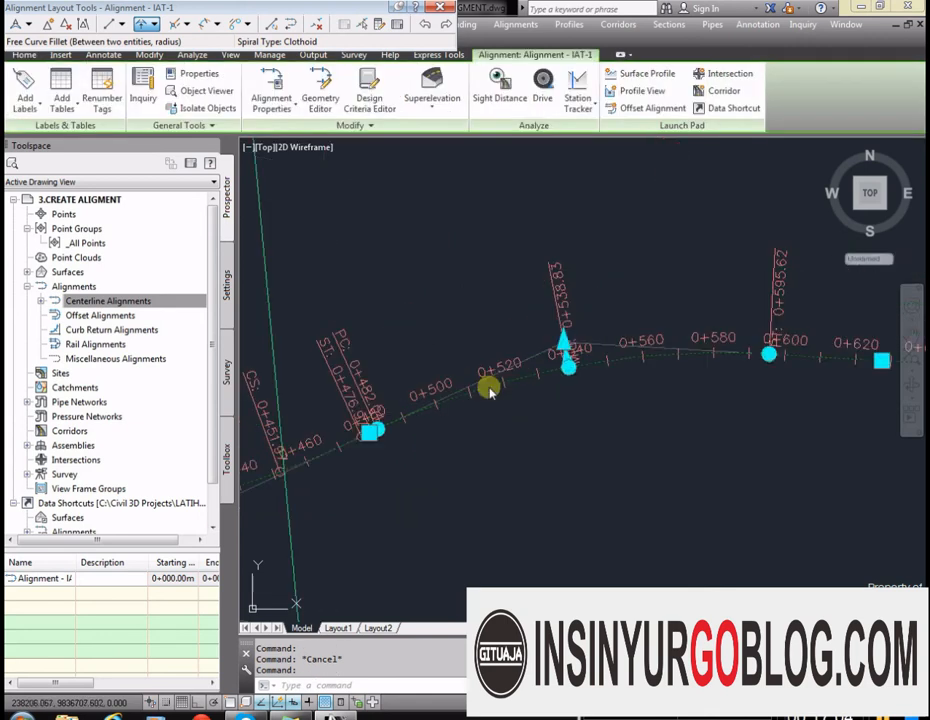
scroll(645, 330, "down", 2)
scroll(600, 338, "up", 2)
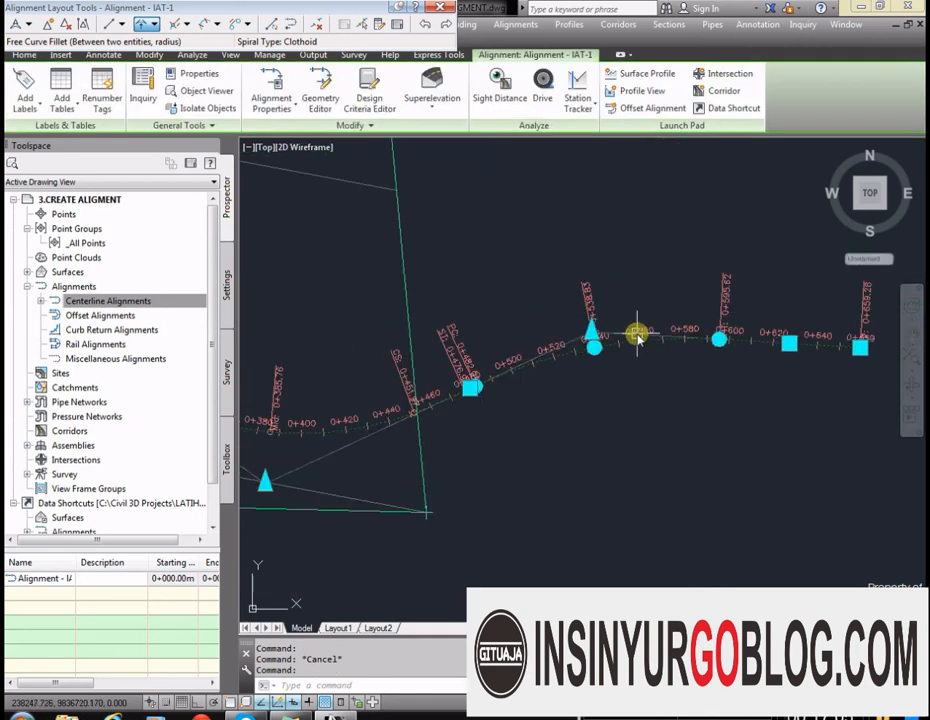
scroll(600, 400, "down", 2)
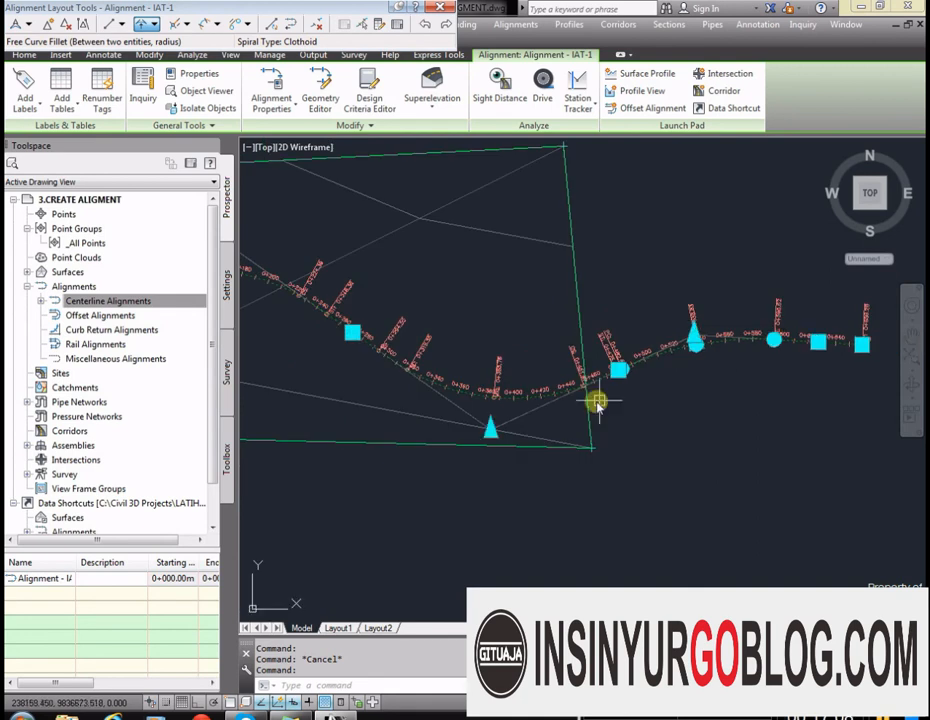
scroll(598, 397, "up", 2)
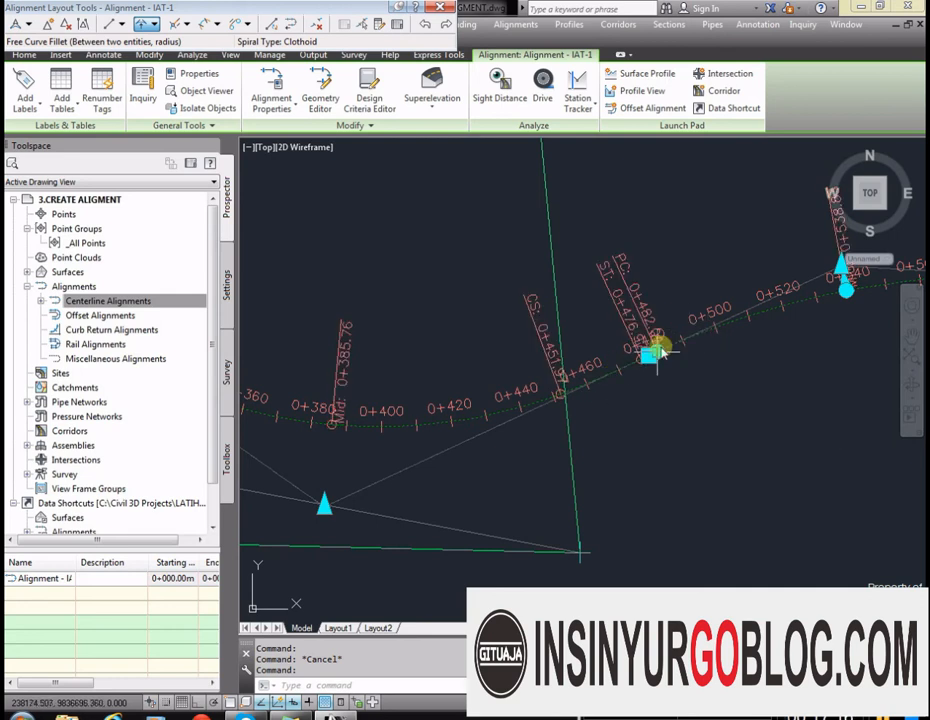
scroll(662, 351, "down", 4)
scroll(722, 336, "up", 3)
scroll(589, 341, "up", 2)
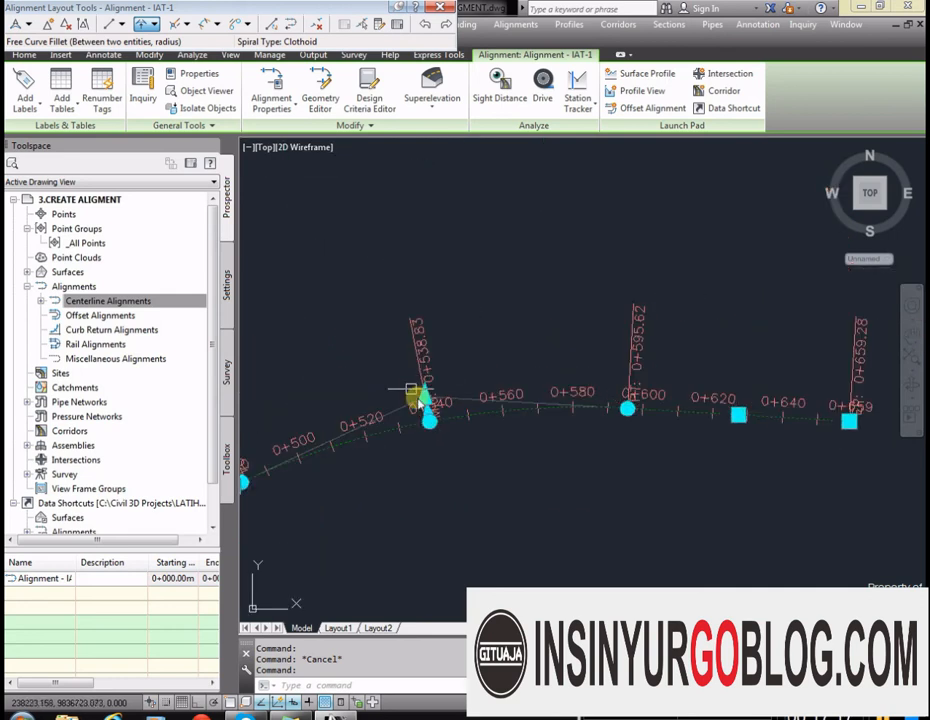
Stretch the last PI northeast to about easting 238265, northing 9836736, to lengthen the short tangent before the fillet curve, and deselect the alignment
left_click(426, 397)
key("Escape")
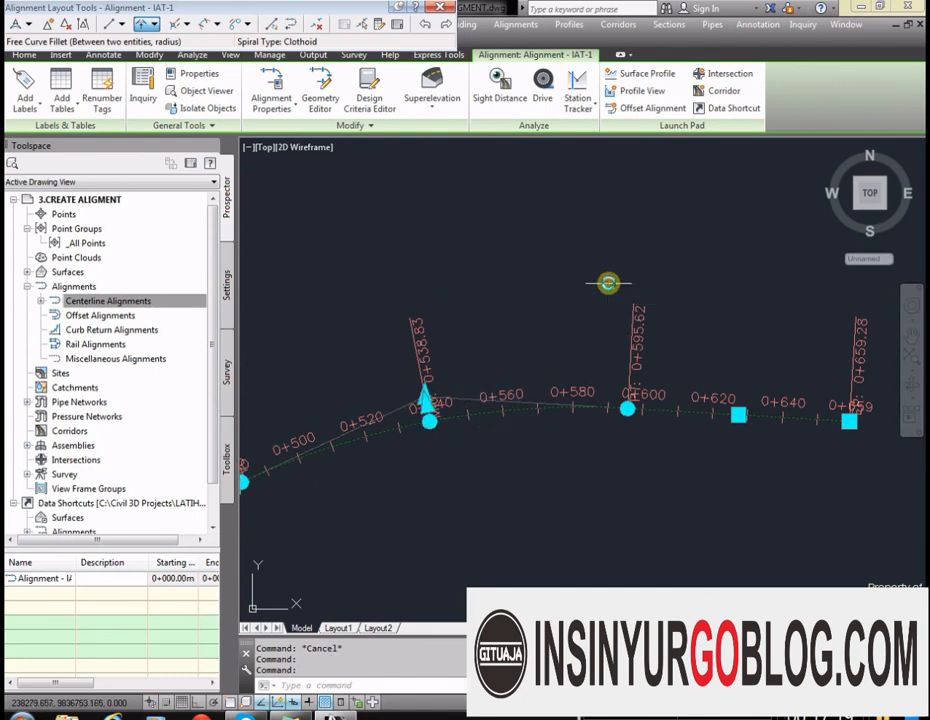
scroll(430, 415, "up", 3)
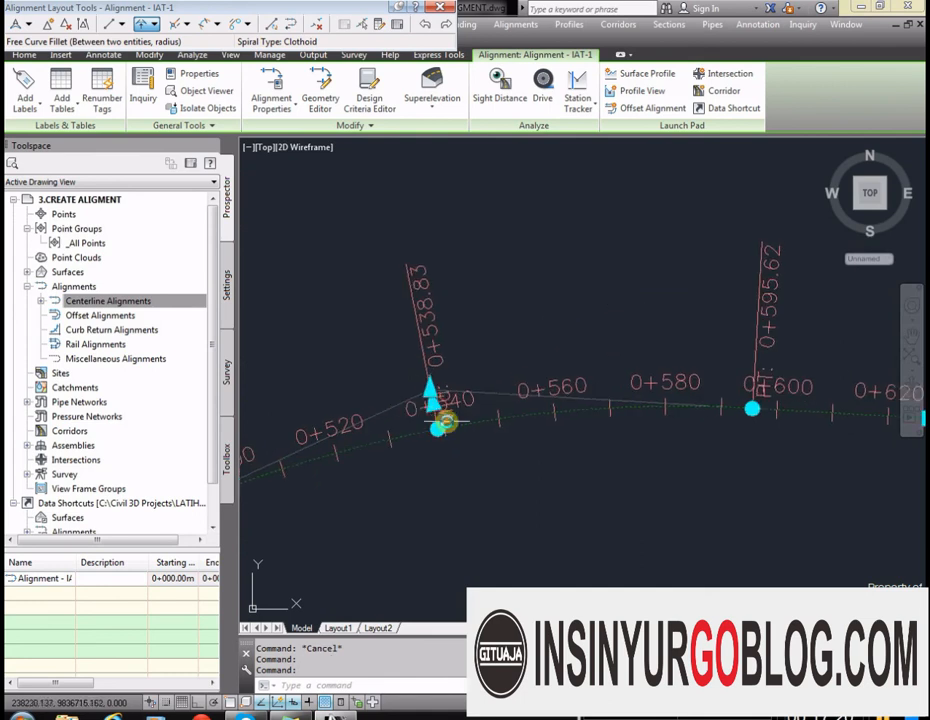
left_click(424, 374)
left_click(575, 299)
scroll(349, 406, "down", 1)
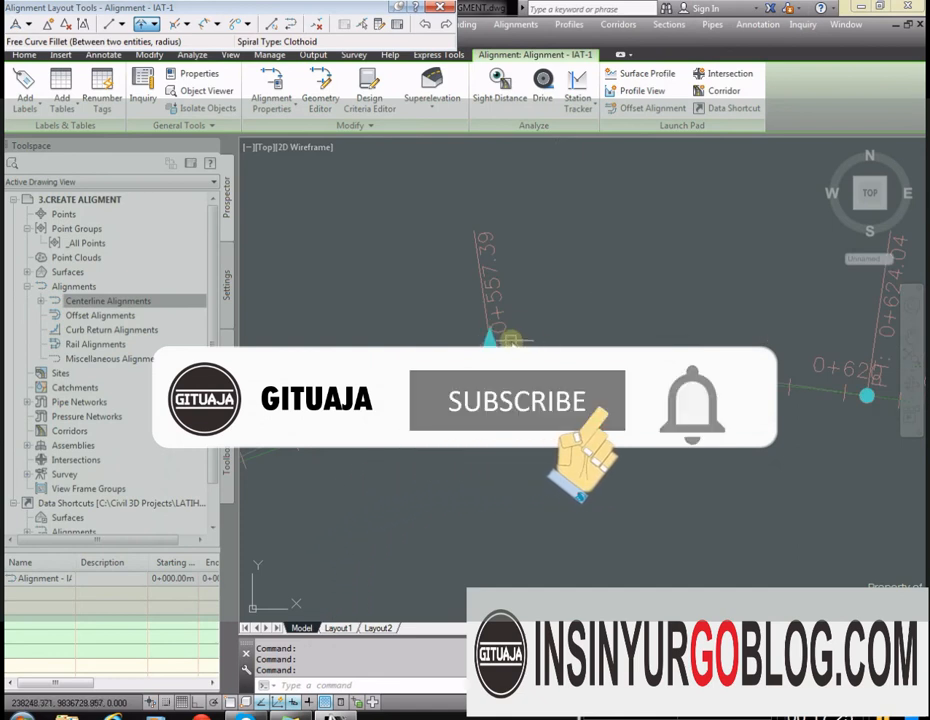
scroll(600, 303, "down", 3)
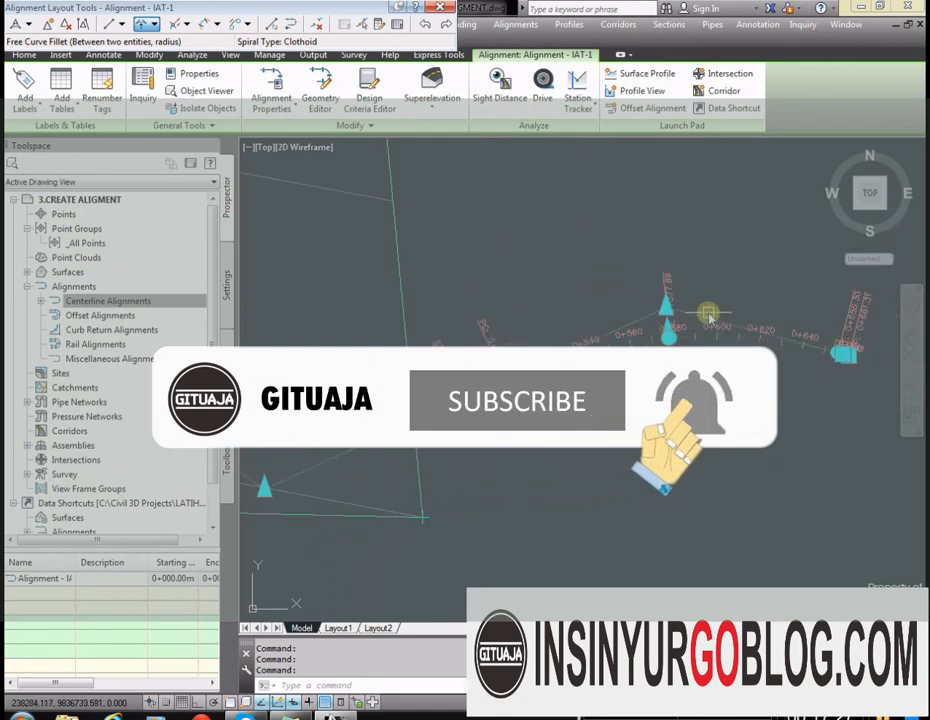
scroll(465, 373, "up", 4)
key("Escape")
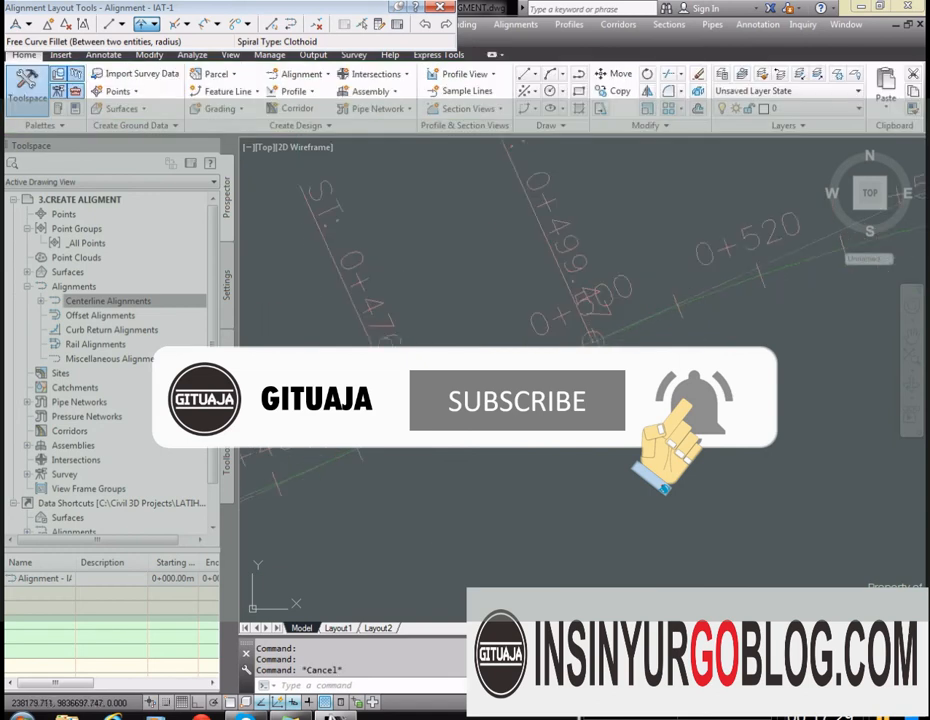
Check the tangent before the last curve for a warning symbol, reselect the alignment and stretch its end point east to about easting 238690
scroll(498, 399, "down", 3)
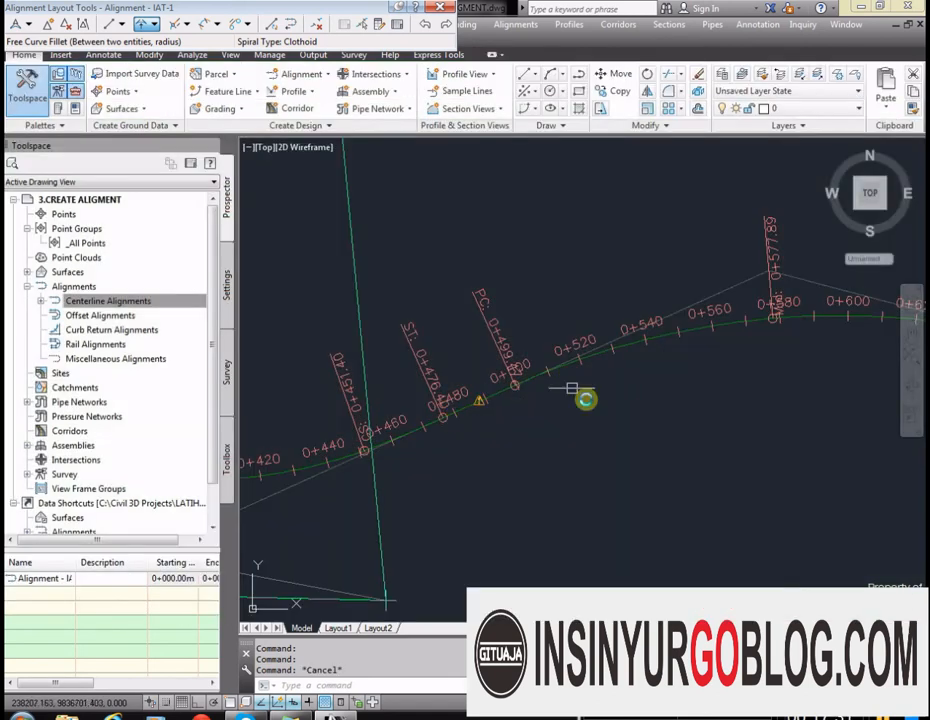
scroll(590, 375, "down", 2)
scroll(625, 338, "up", 5)
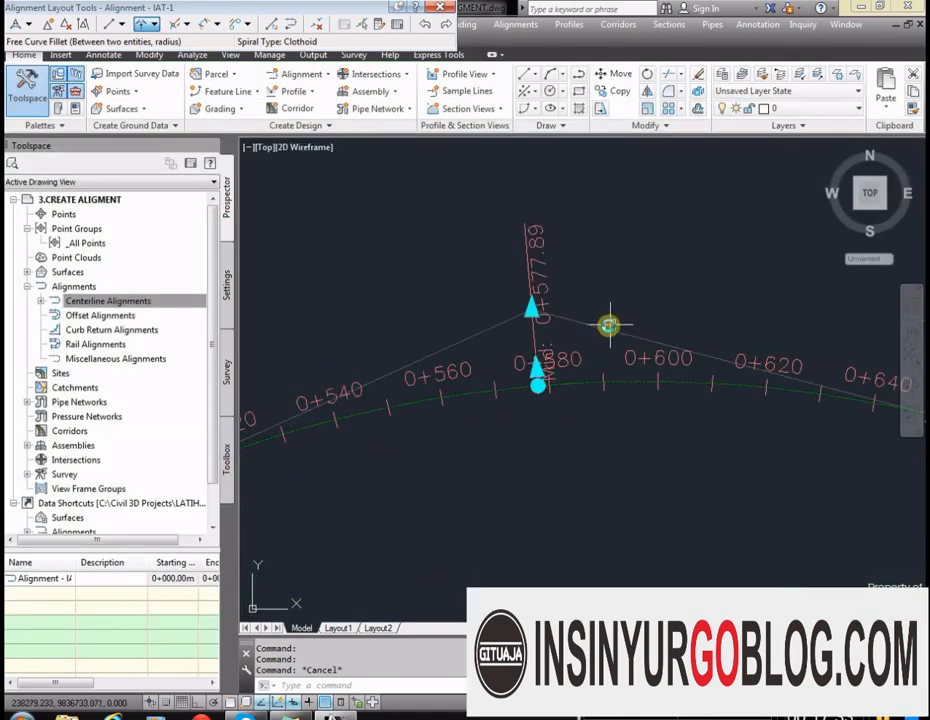
left_click(608, 325)
scroll(595, 390, "down", 3)
scroll(620, 412, "up", 4)
left_click(540, 391)
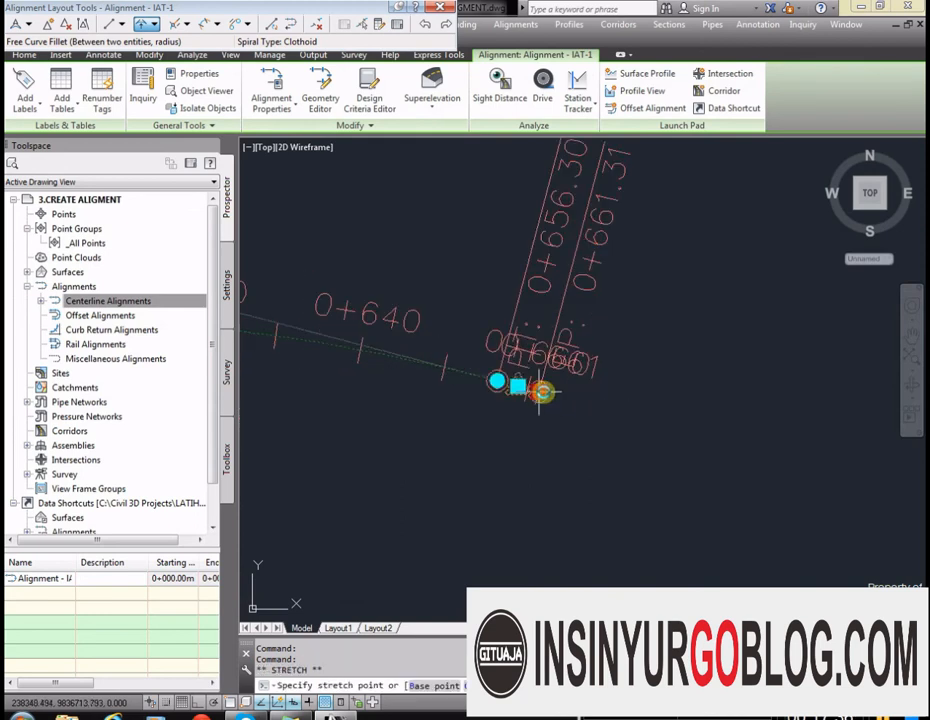
scroll(543, 390, "down", 3)
left_click(738, 364)
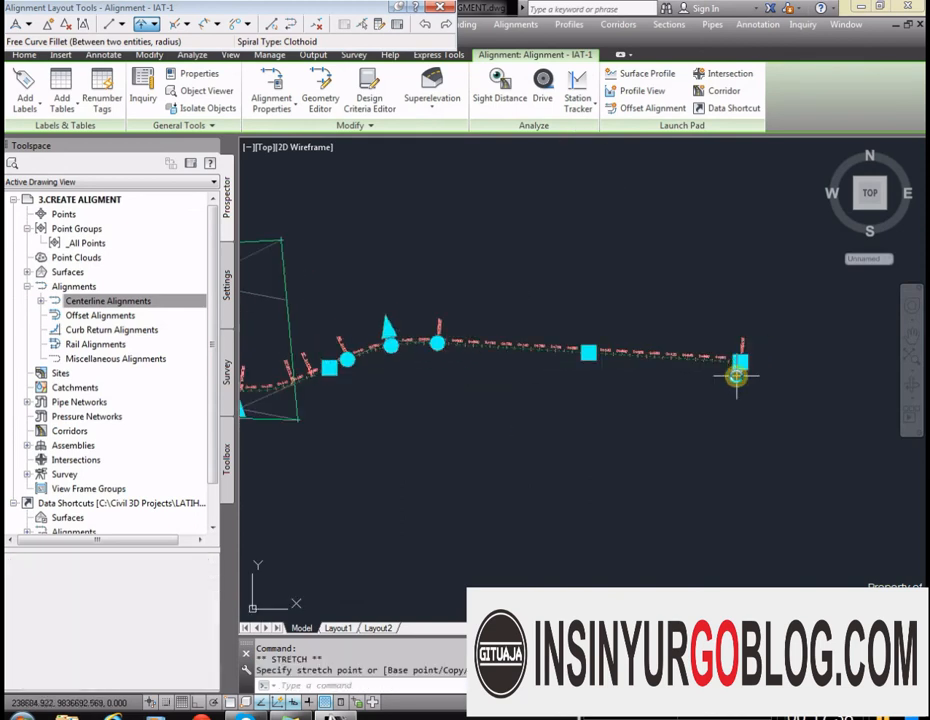
Stretch the last PI further east to about easting 238315 to lengthen the preceding tangent, and deselect the alignment
scroll(353, 332, "up", 4)
scroll(445, 333, "up", 2)
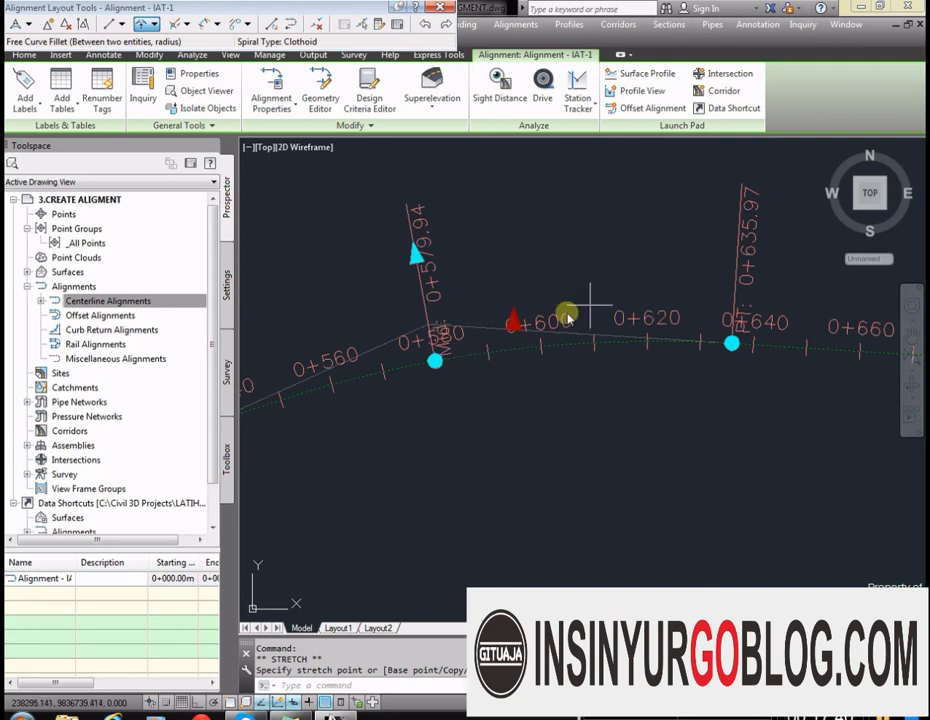
left_click(695, 276)
scroll(660, 305, "down", 3)
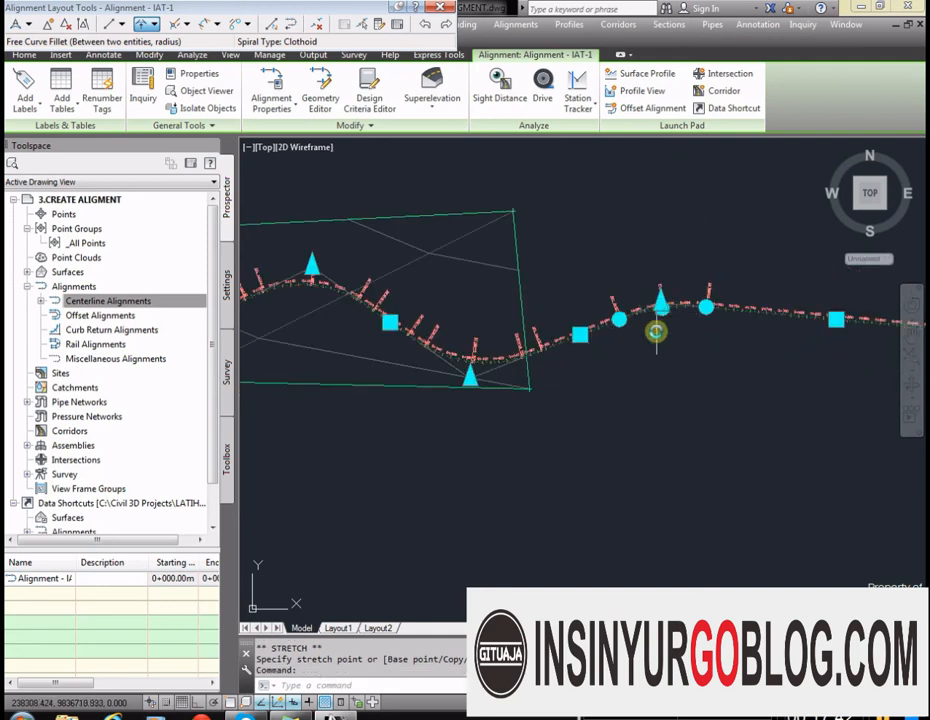
key("Escape")
Examine the lengthened tangent, the last fillet curve and the whole alignment for remaining design criteria warning symbols
scroll(494, 380, "up", 3)
scroll(716, 288, "down", 3)
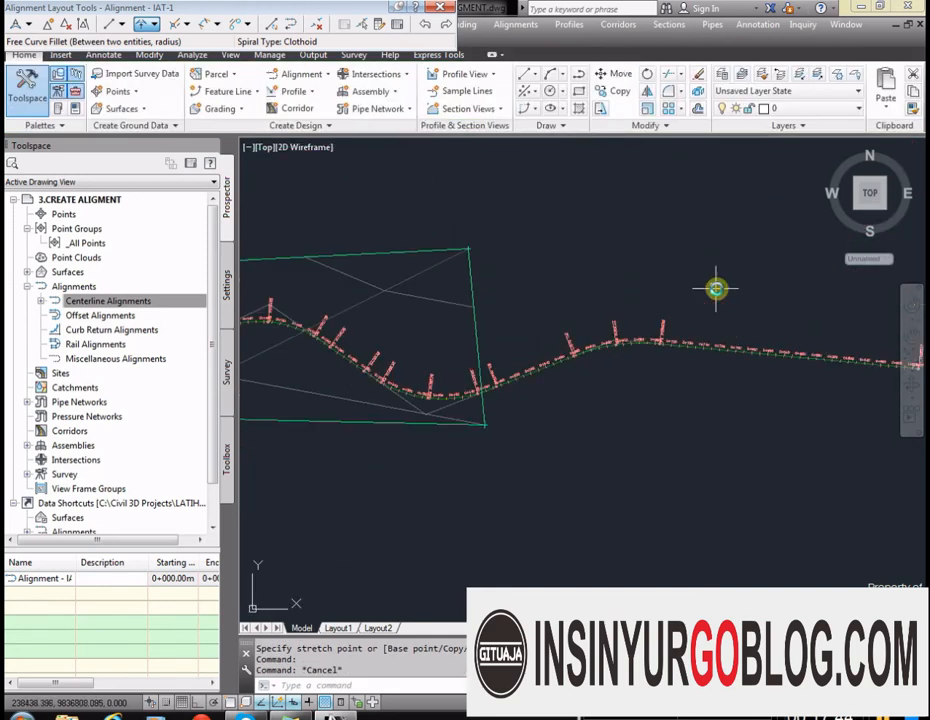
scroll(697, 363, "down", 2)
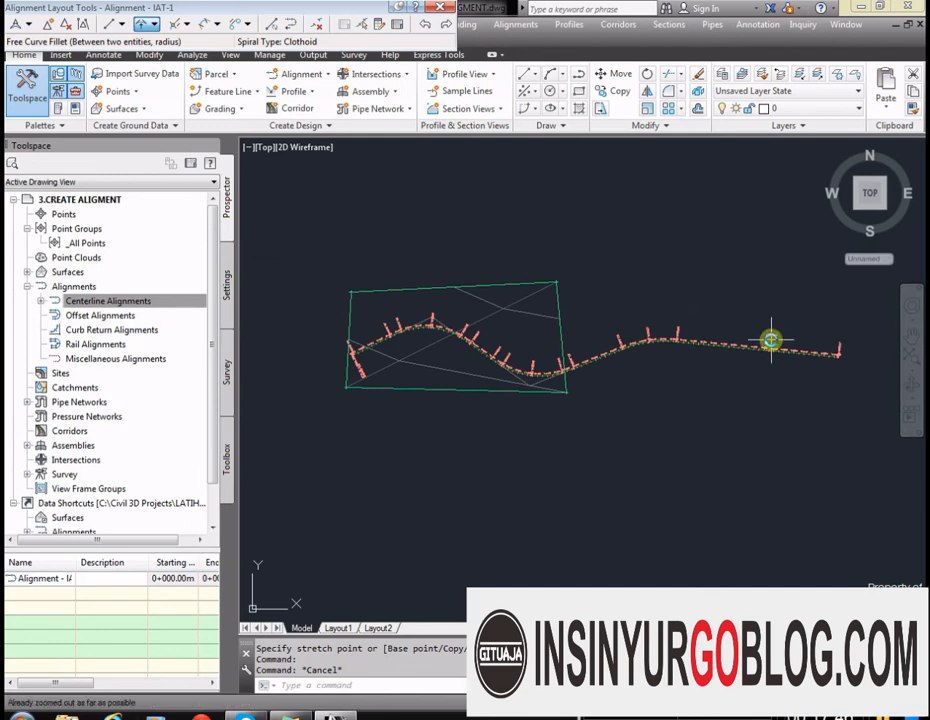
scroll(771, 340, "up", 2)
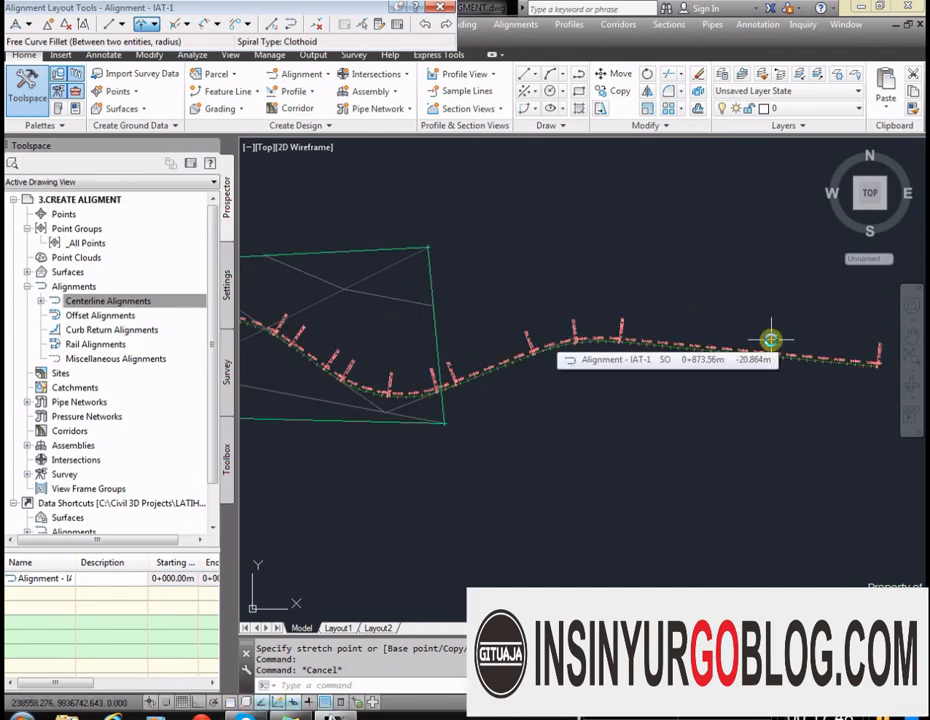
scroll(566, 328, "up", 2)
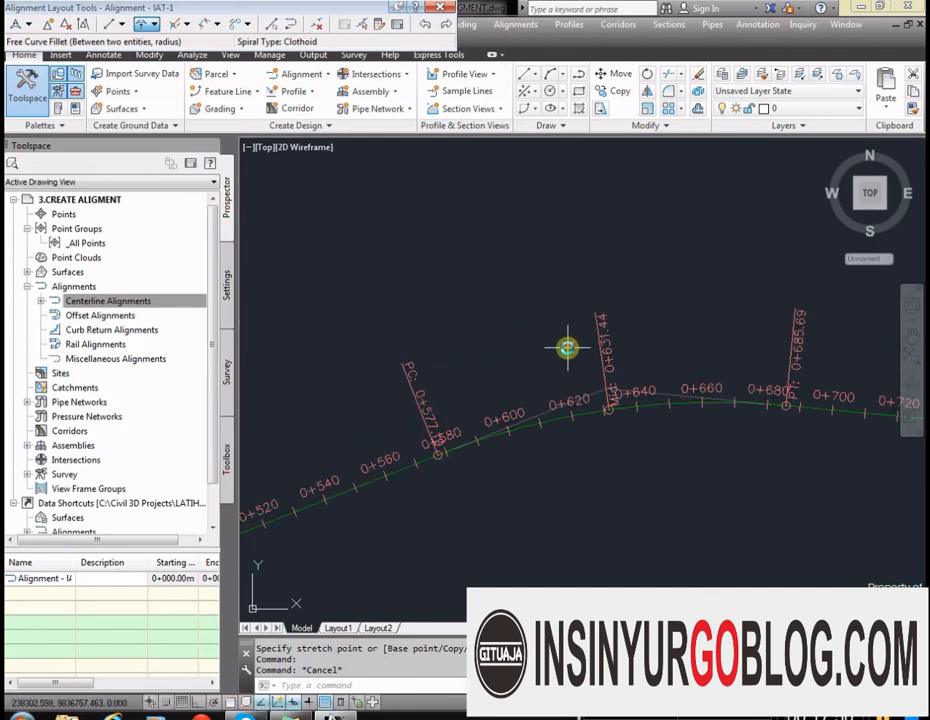
scroll(565, 347, "down", 1)
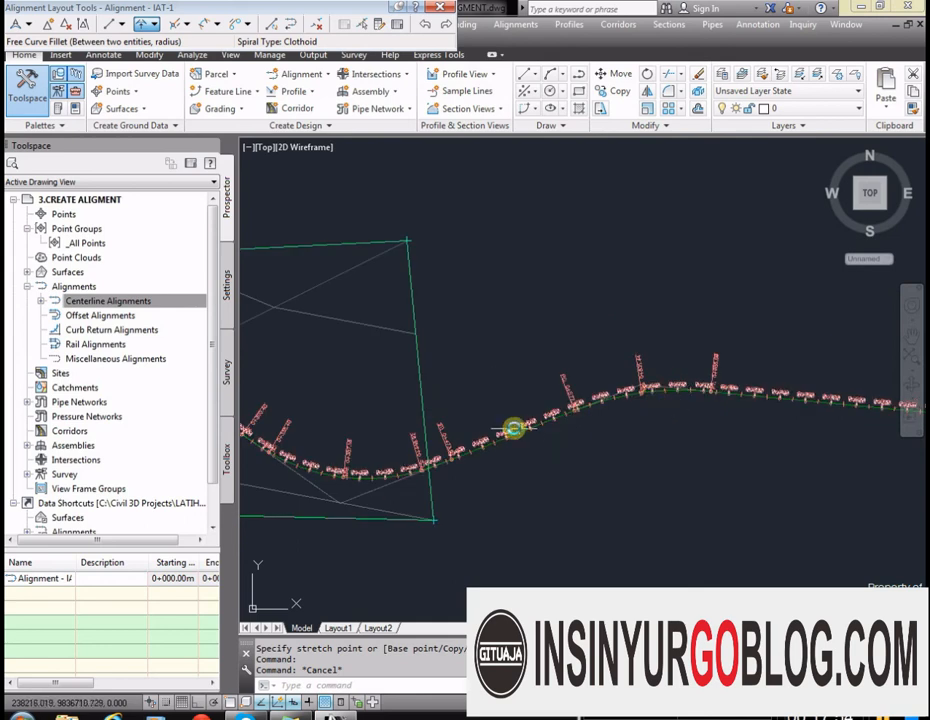
scroll(509, 426, "up", 4)
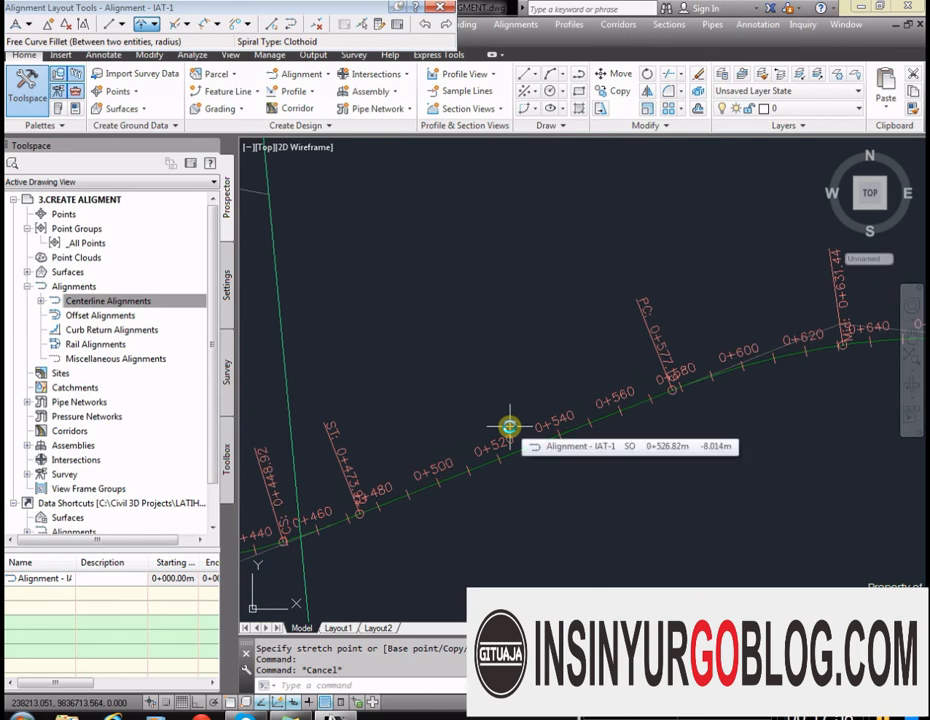
scroll(509, 426, "down", 6)
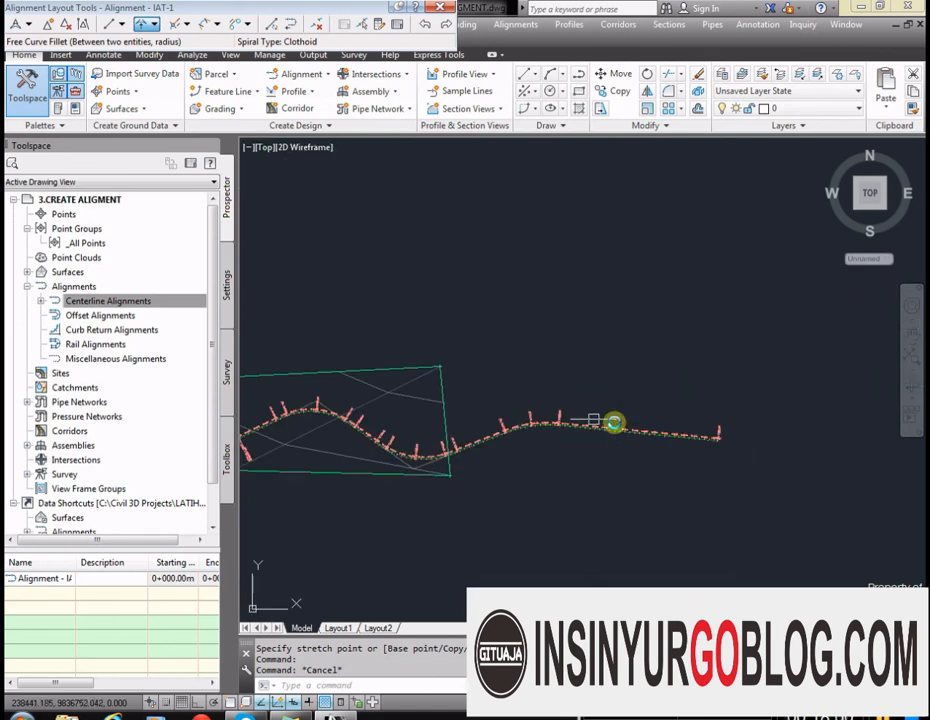
scroll(590, 420, "up", 3)
scroll(530, 360, "down", 5)
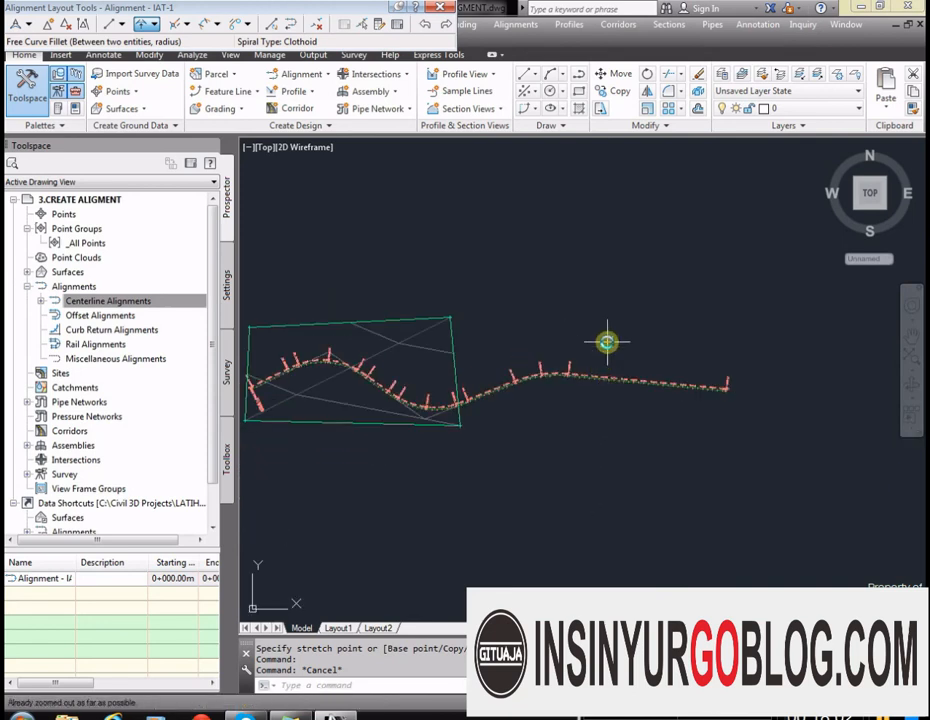
Inspect the last fillet curve and the final tangent up to the alignment's end station for warning symbols
scroll(570, 362, "up", 3)
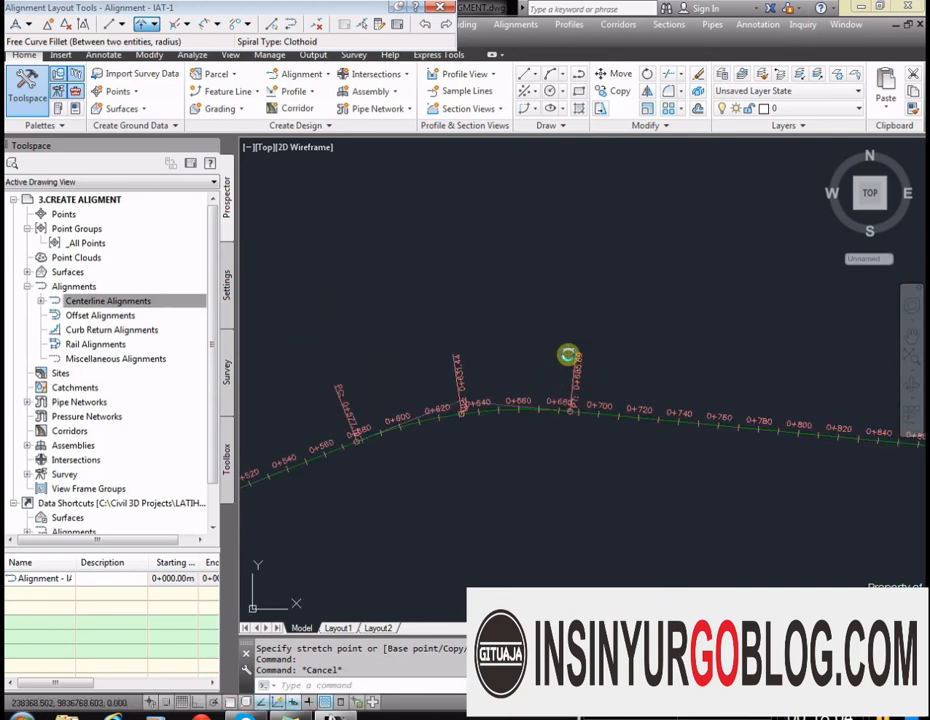
scroll(500, 392, "down", 3)
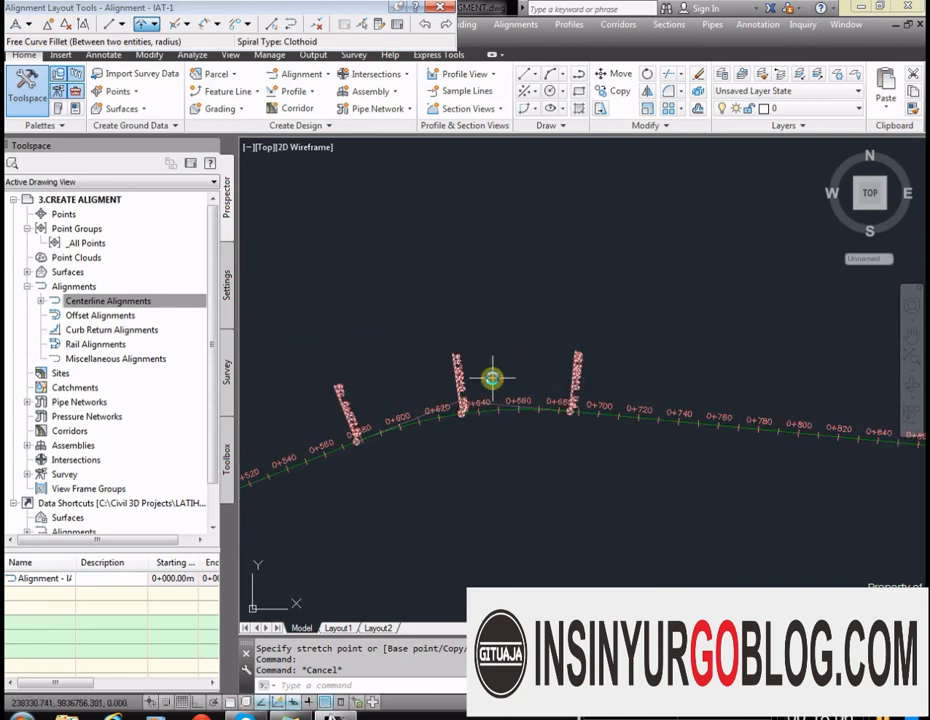
scroll(773, 408, "up", 4)
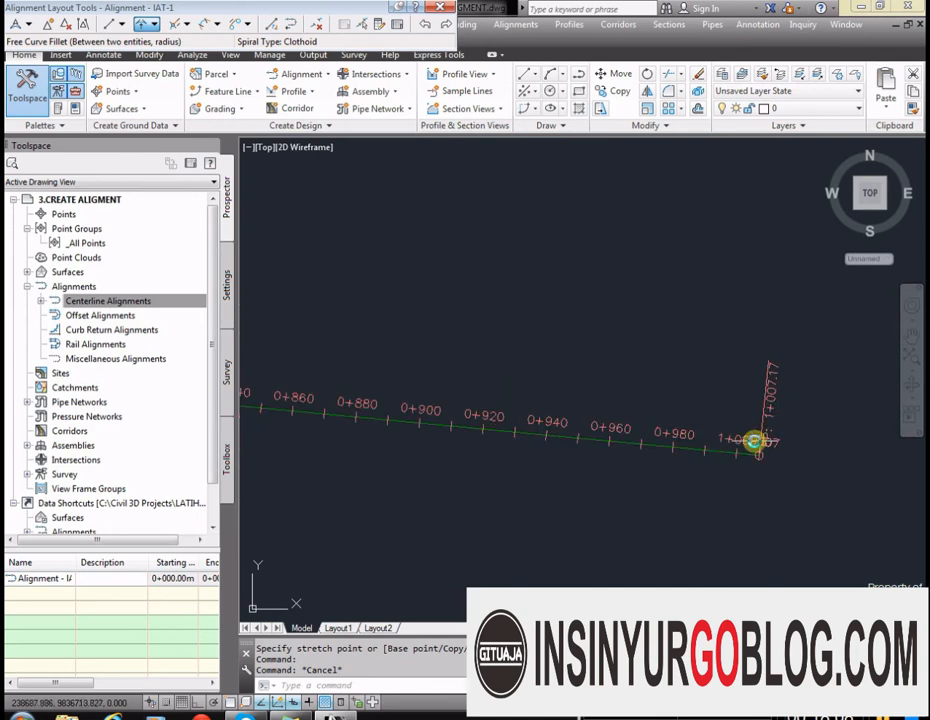
scroll(749, 447, "down", 4)
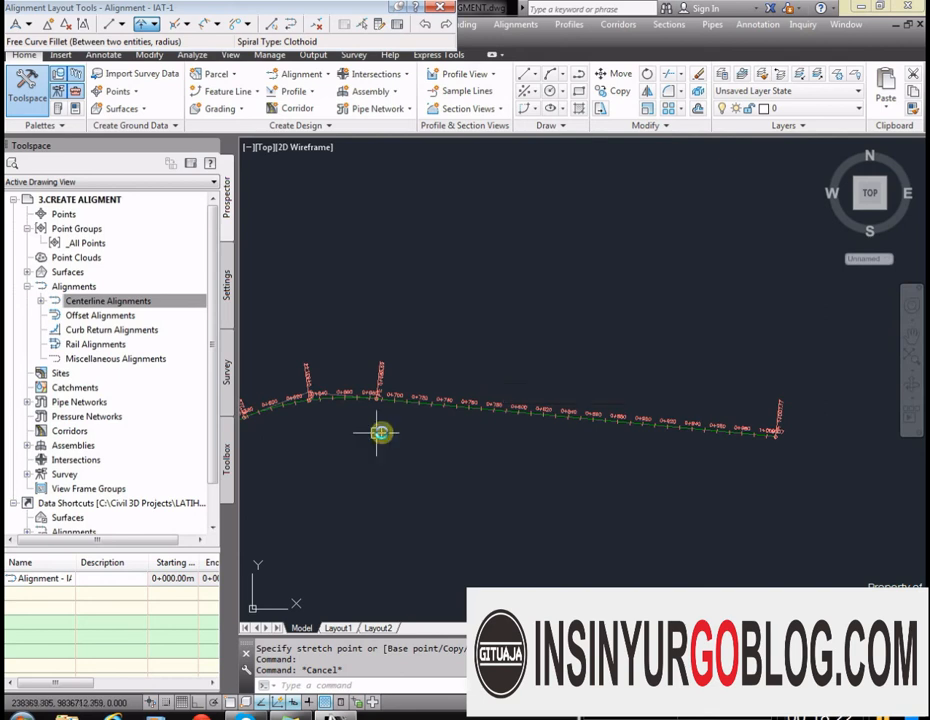
scroll(712, 380, "down", 2)
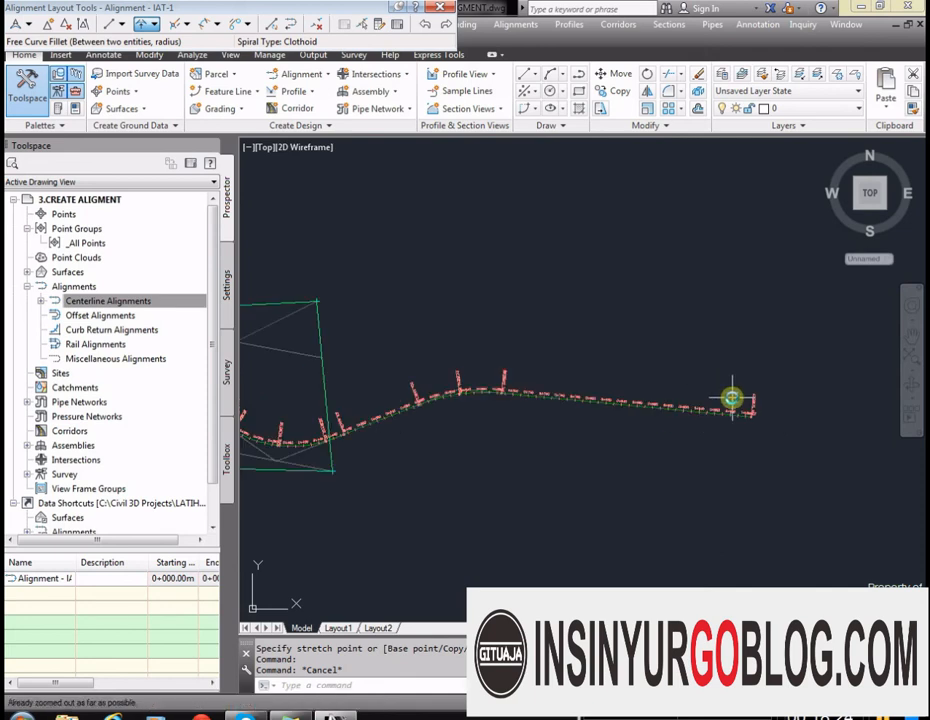
scroll(426, 426, "up", 4)
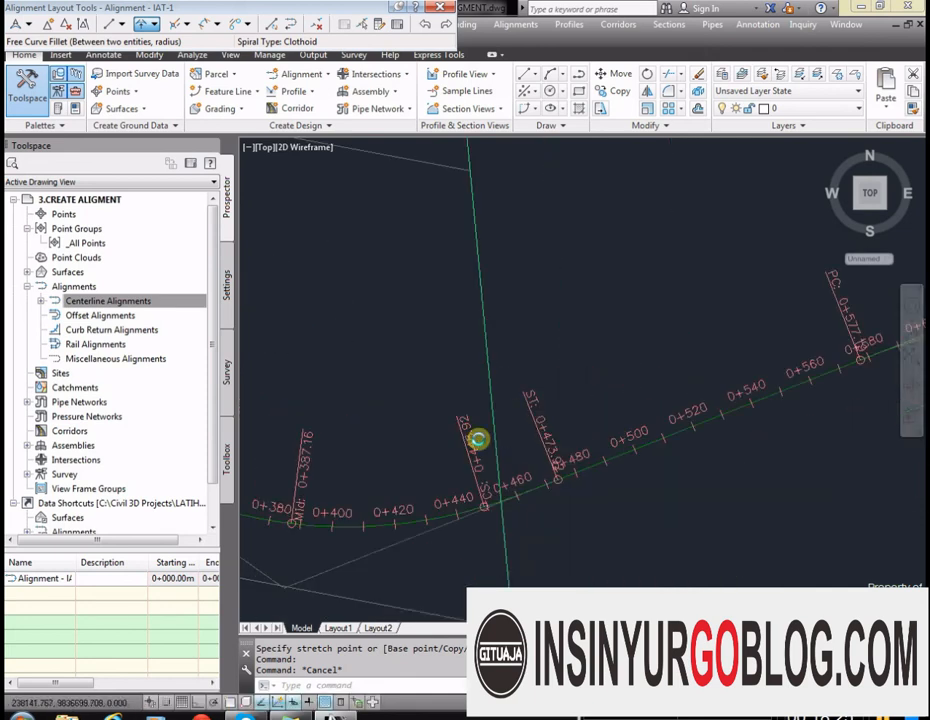
Review the two spiral curves, their connecting tangents and the last fillet curve along the alignment for design criteria warnings
scroll(565, 438, "down", 3)
scroll(305, 390, "up", 3)
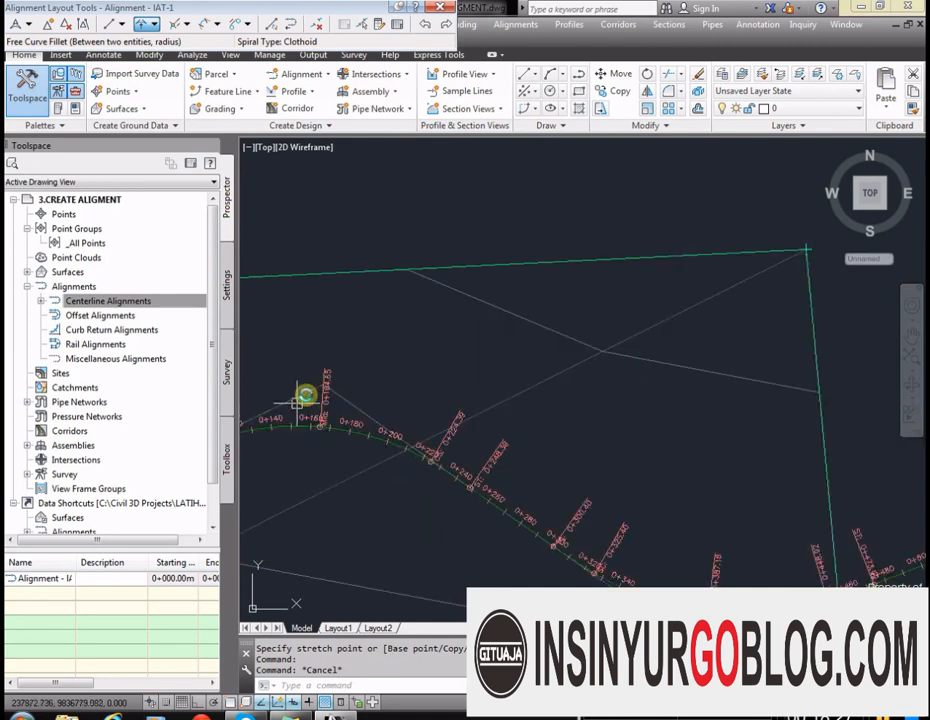
scroll(374, 415, "down", 2)
scroll(284, 413, "up", 4)
scroll(312, 412, "up", 1)
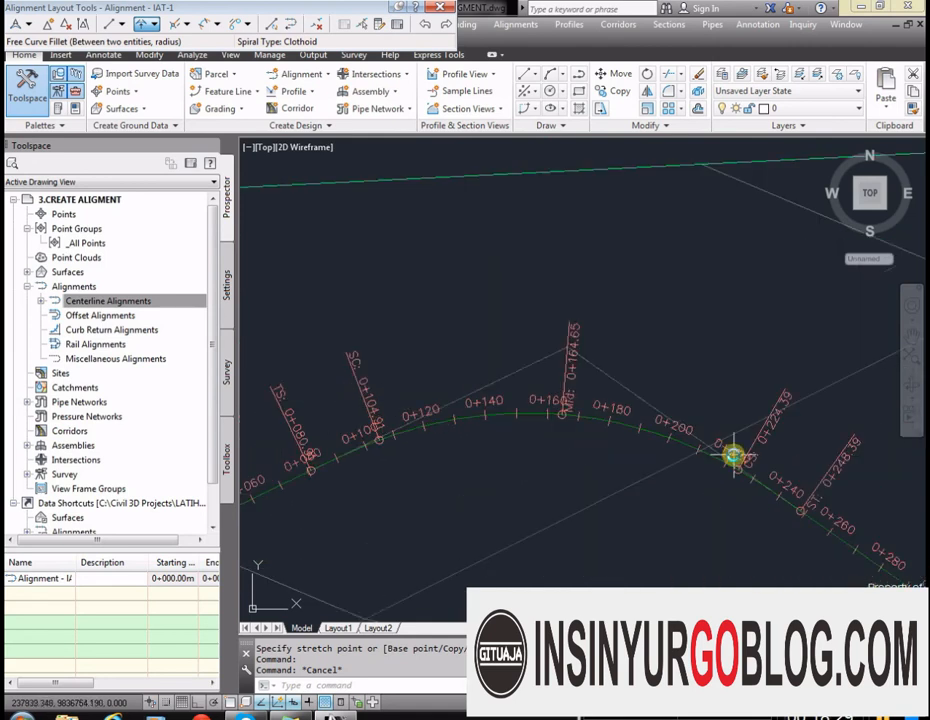
scroll(310, 382, "down", 2)
scroll(610, 495, "up", 2)
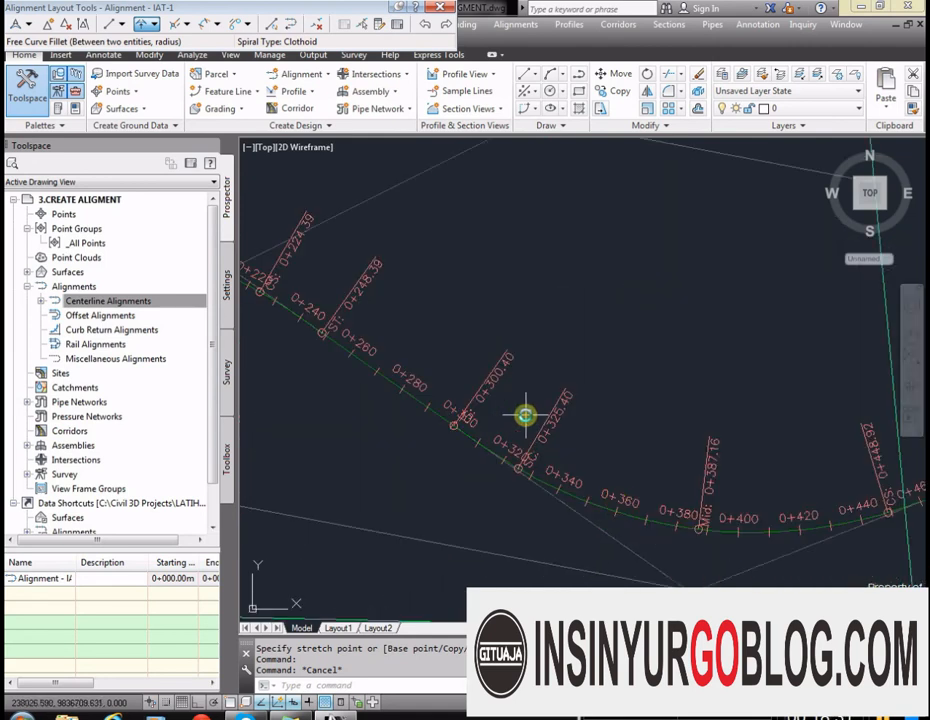
scroll(525, 415, "down", 4)
scroll(783, 411, "up", 6)
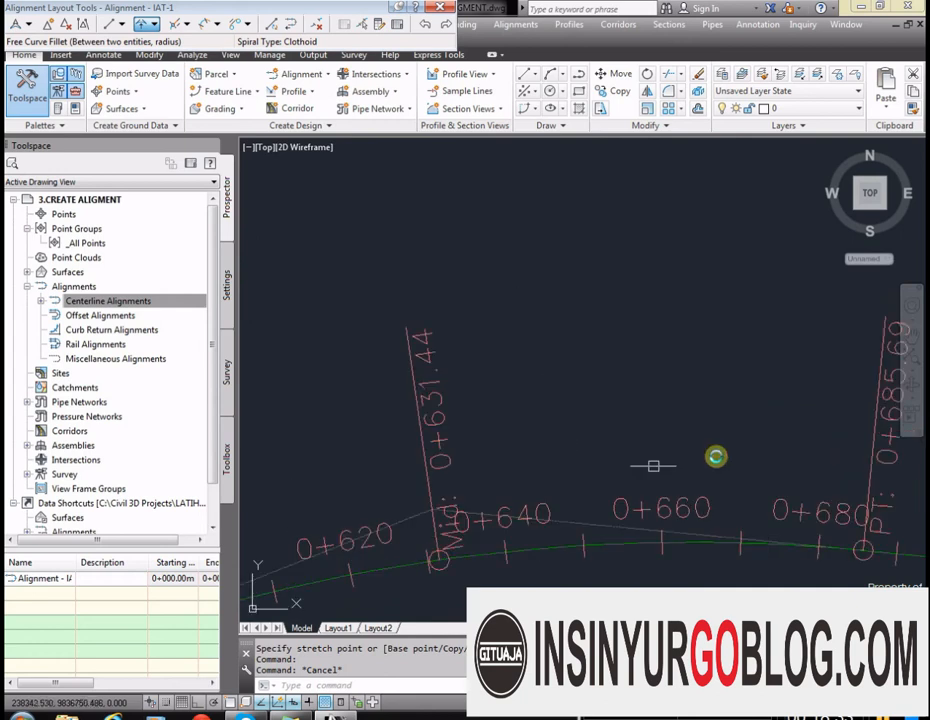
scroll(653, 465, "down", 4)
scroll(543, 376, "down", 4)
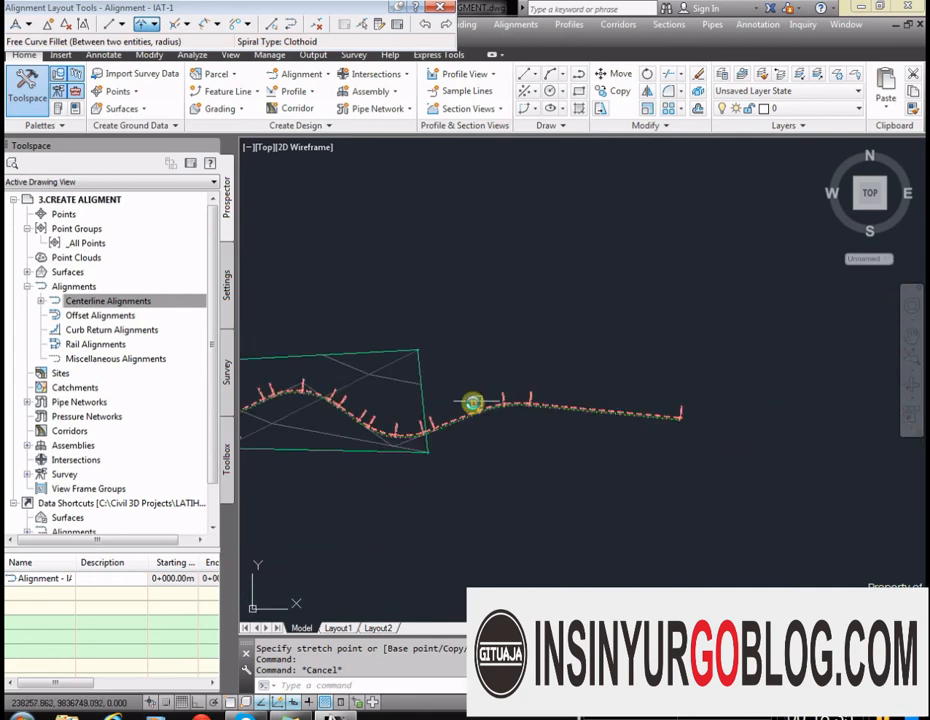
scroll(640, 413, "up", 2)
scroll(615, 414, "down", 3)
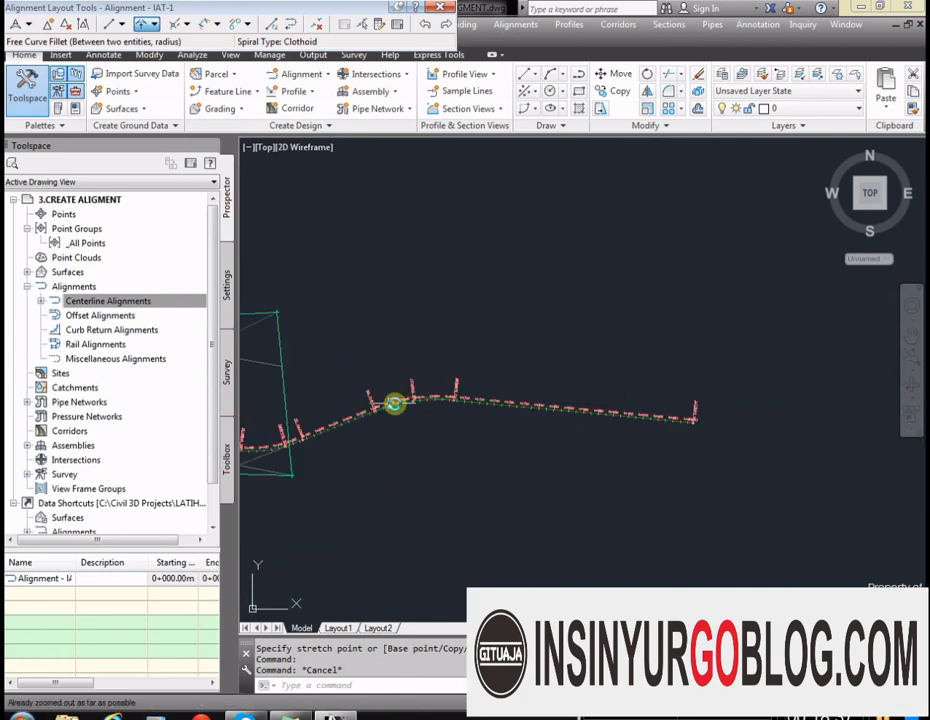
scroll(308, 413, "up", 2)
scroll(394, 411, "down", 1)
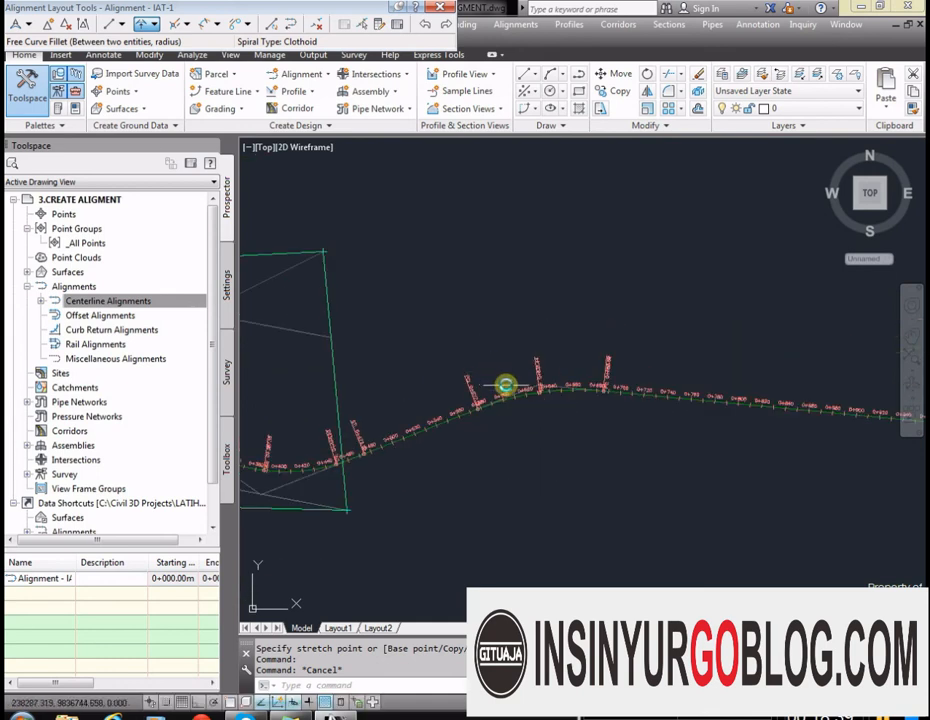
Select the alignment and delete its last PI, at the fillet curve around station 0+631
scroll(501, 396, "up", 2)
scroll(501, 396, "up", 2)
left_click(540, 410)
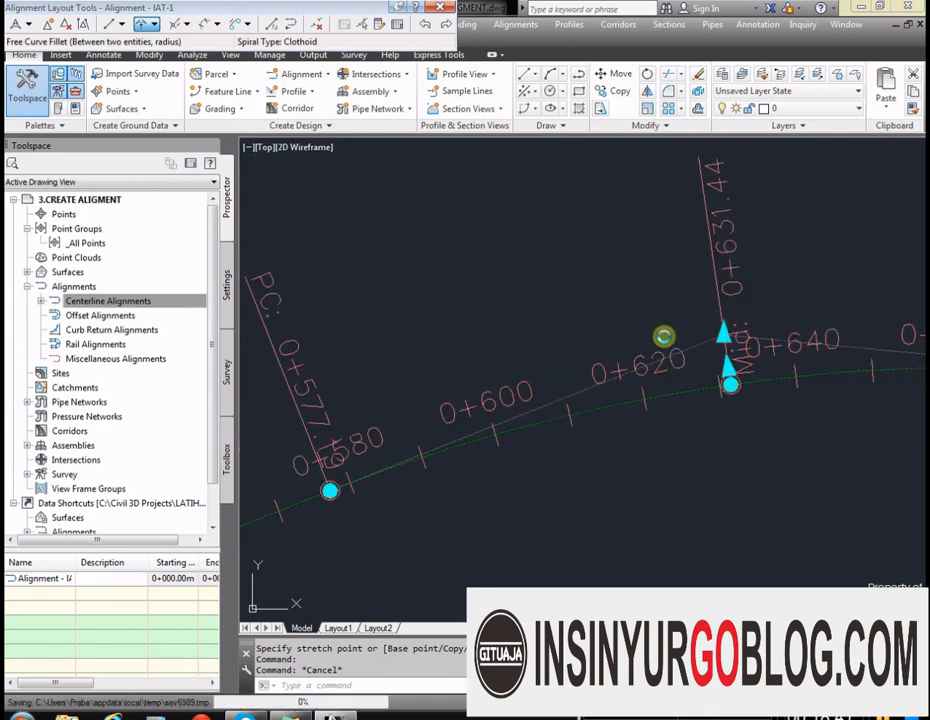
scroll(544, 423, "down", 4)
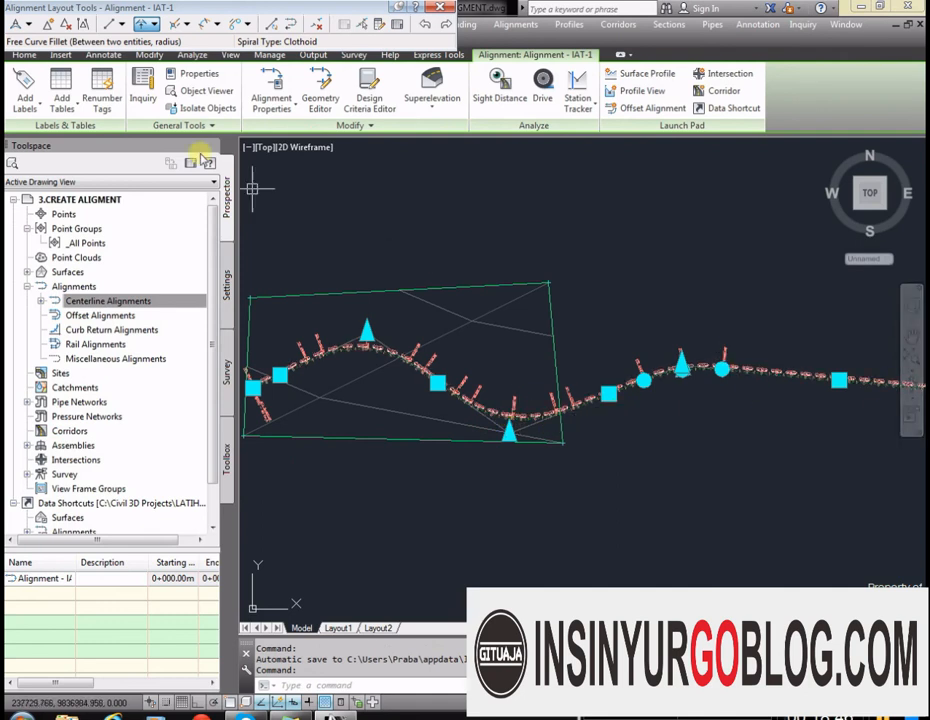
left_click(66, 24)
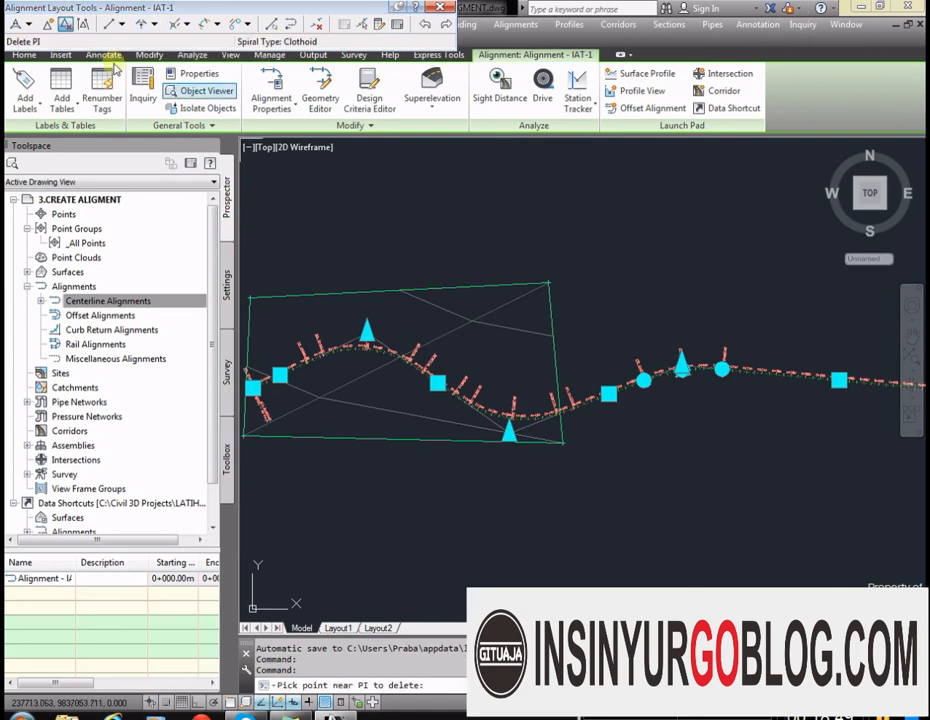
scroll(509, 430, "up", 4)
scroll(509, 440, "down", 3)
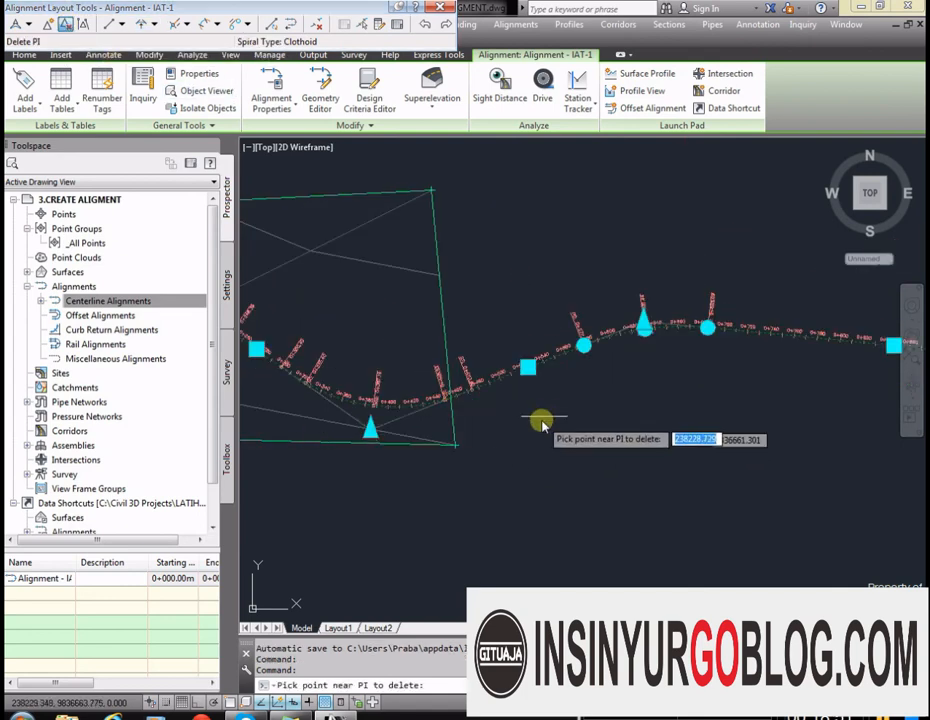
scroll(652, 355, "up", 4)
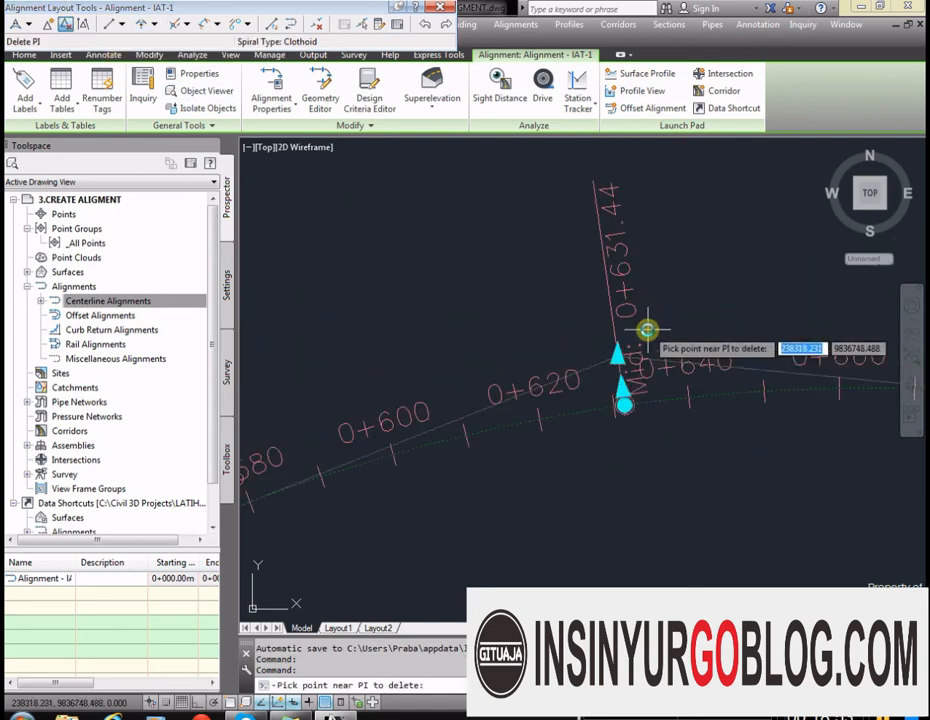
scroll(672, 291, "down", 2)
scroll(670, 292, "down", 2)
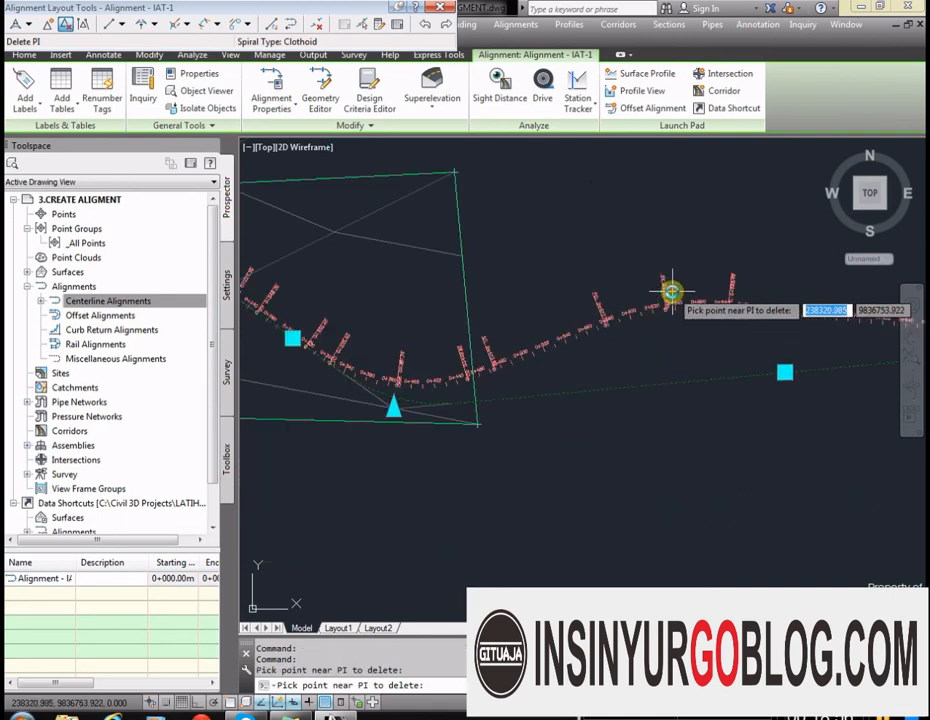
left_click(668, 292)
Stretch the alignment's end point back west to about easting 238407, northing 9836649, to shorten the final tangent
scroll(432, 397, "up", 3)
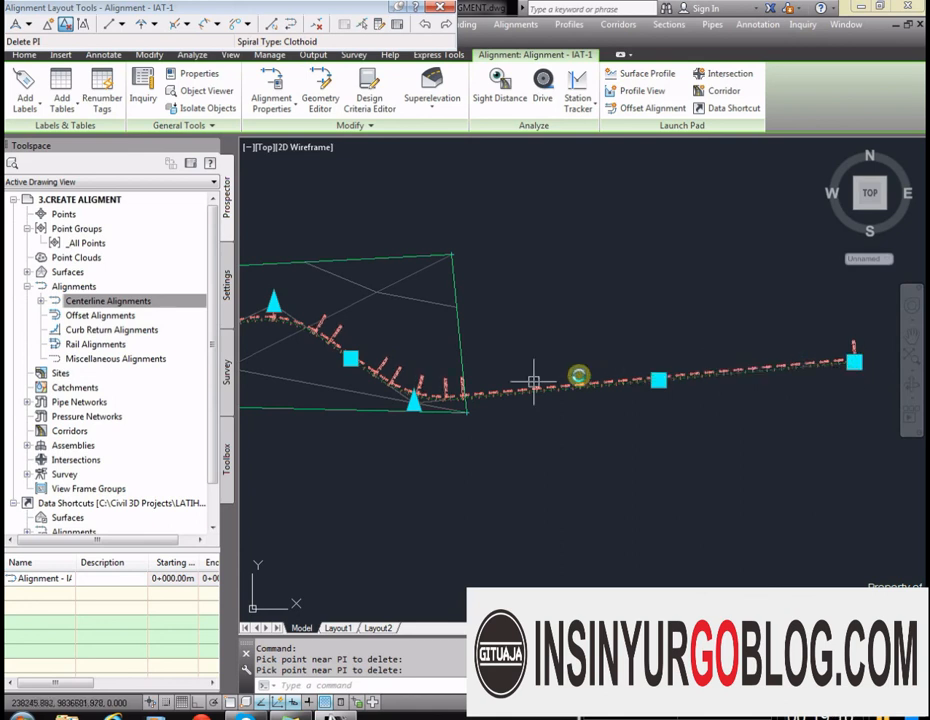
scroll(413, 404, "down", 1)
scroll(703, 383, "up", 6)
scroll(687, 362, "down", 5)
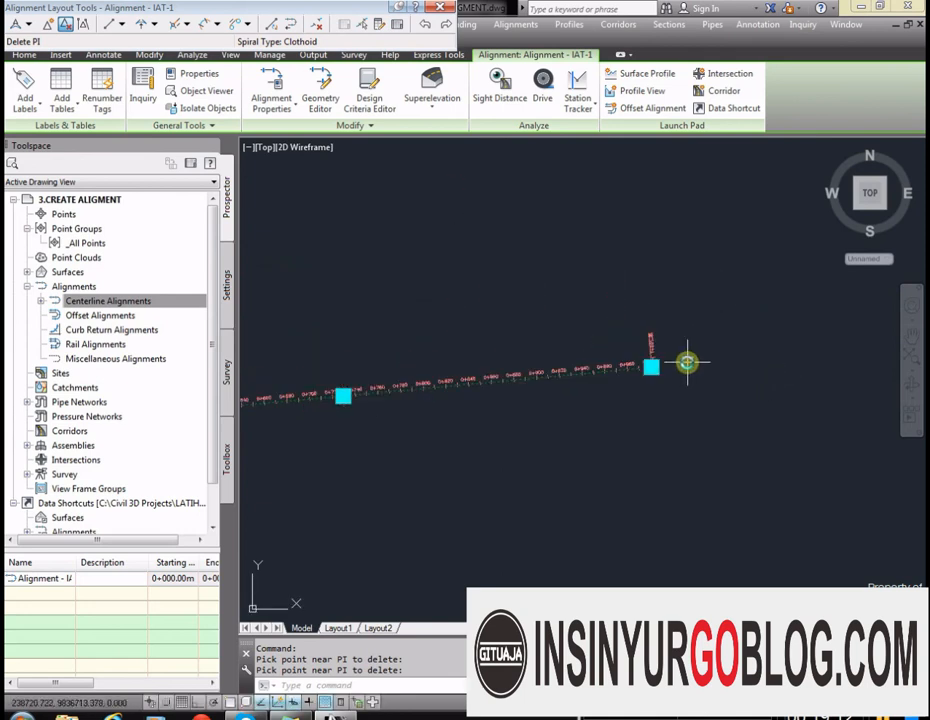
scroll(660, 355, "down", 2)
scroll(660, 360, "up", 5)
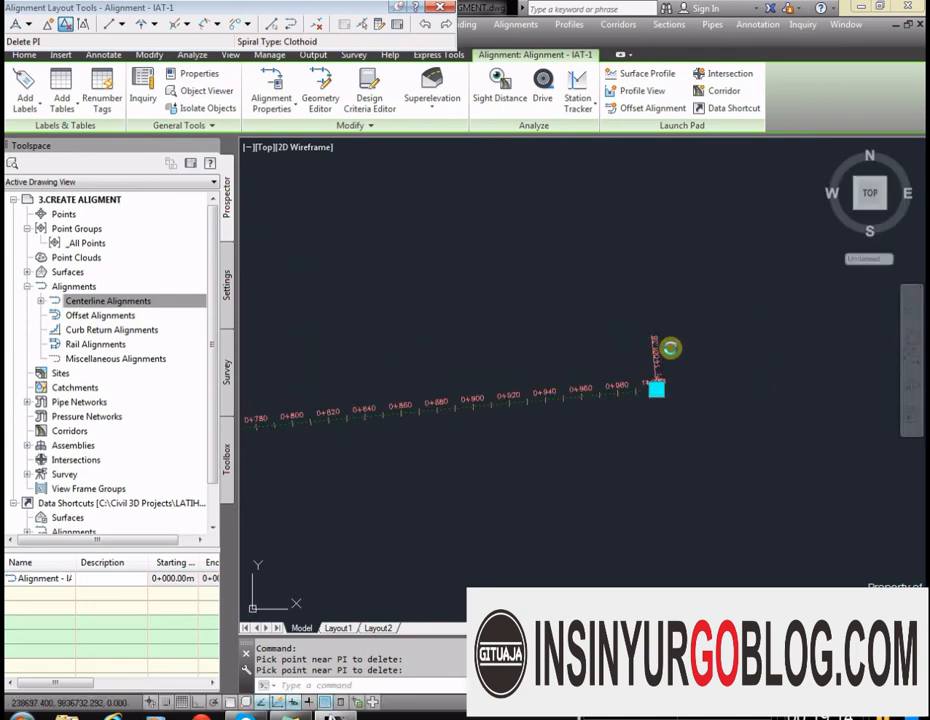
left_click(670, 383)
scroll(712, 379, "down", 4)
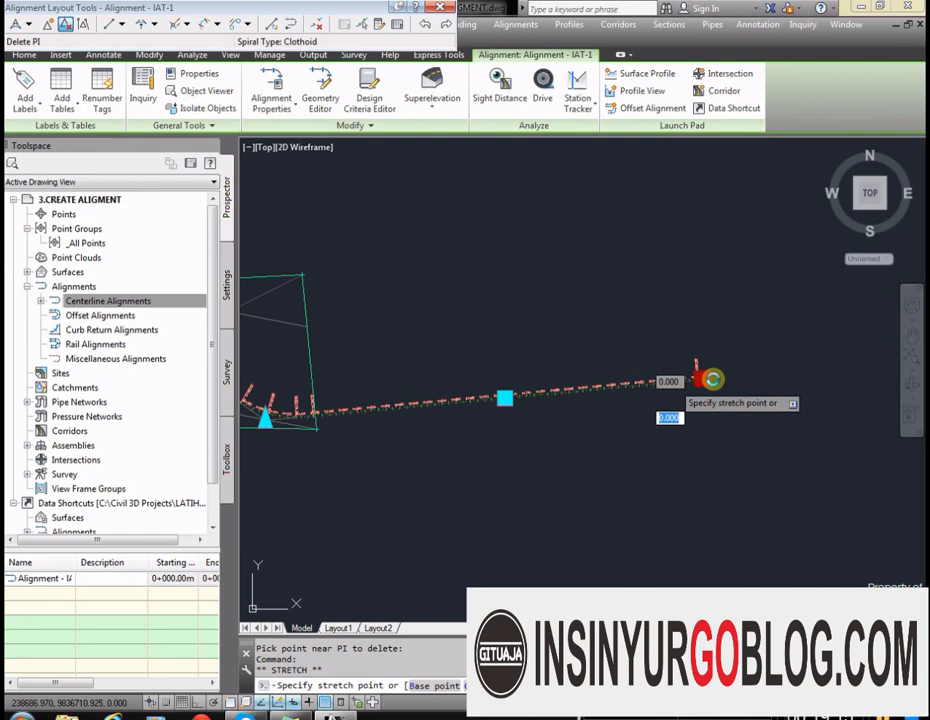
left_click(496, 422)
scroll(530, 403, "up", 2)
scroll(530, 405, "up", 3)
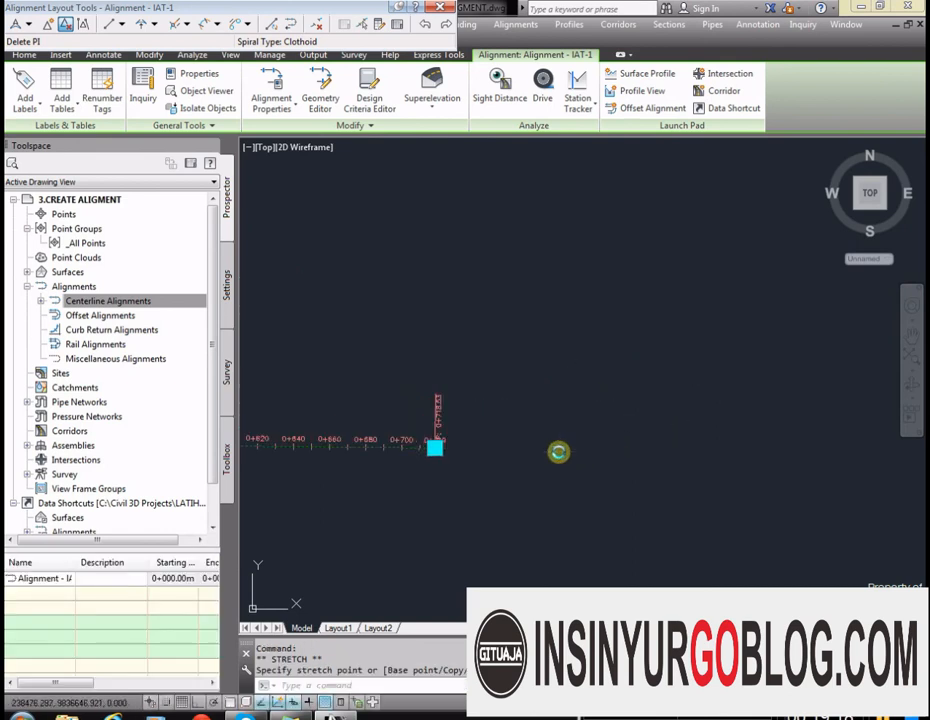
Add a two-point fixed line from the alignment's end to about easting 238532, northing 9836668, and deselect the alignment
left_click(121, 23)
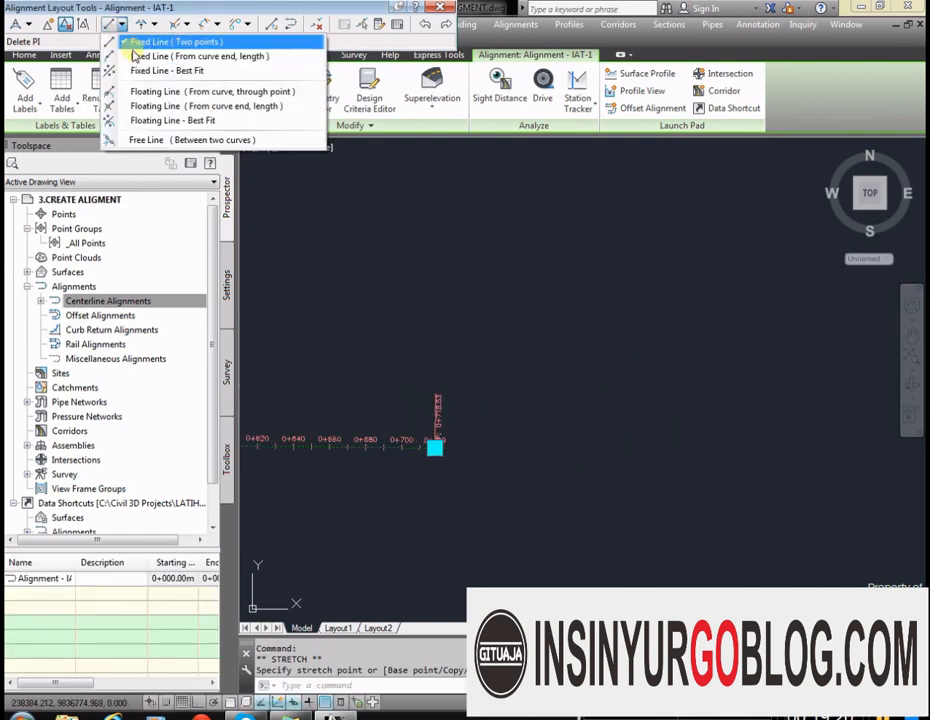
left_click(131, 42)
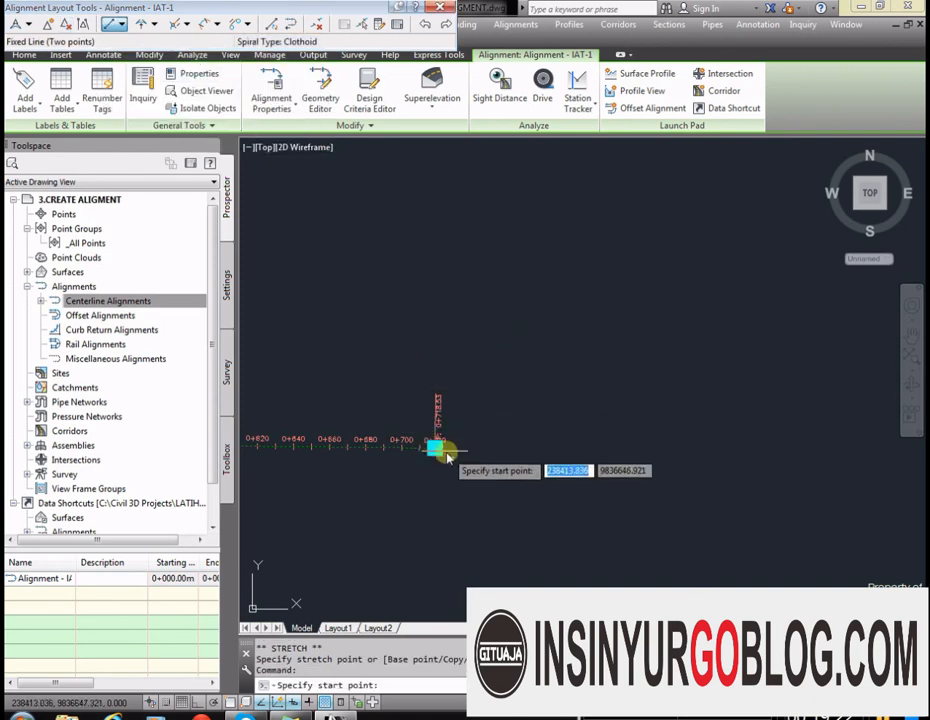
left_click(437, 447)
left_click(660, 415)
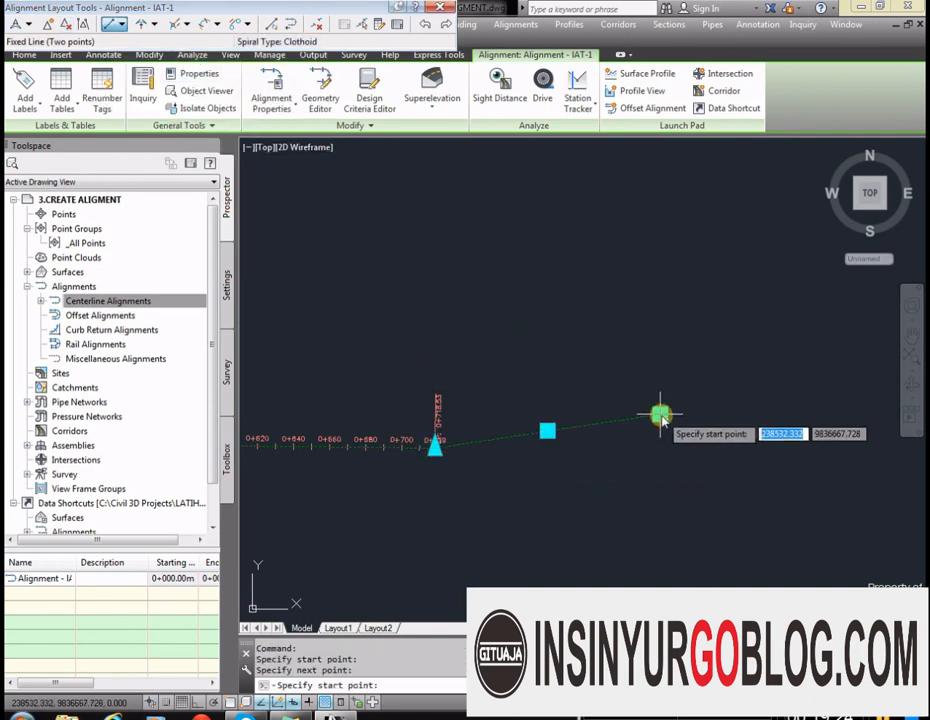
key("Escape")
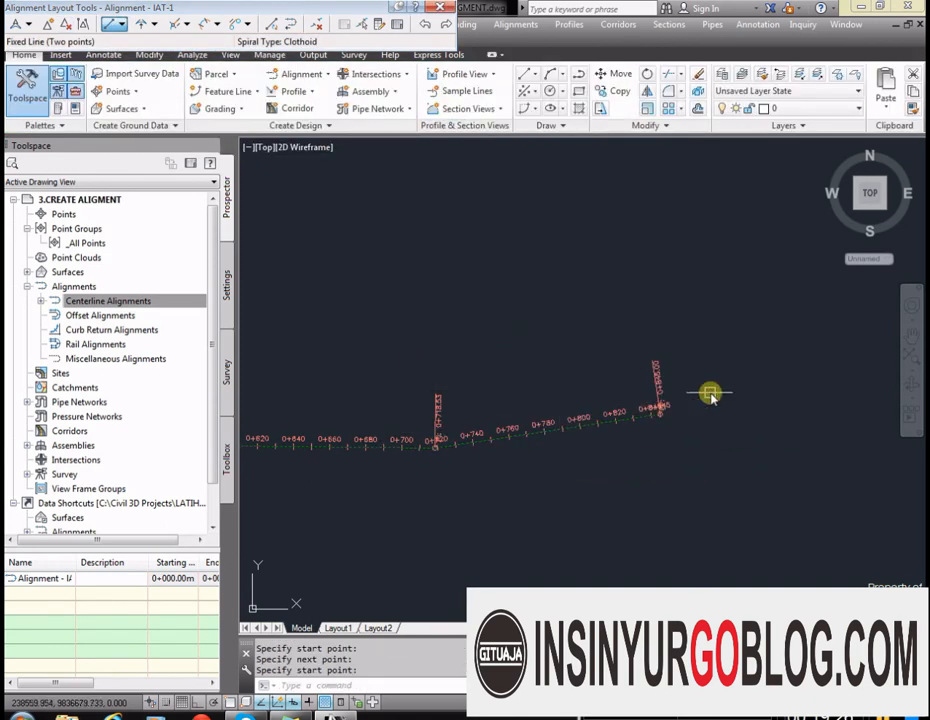
Examine the new end station, the added line and the PI where it joins the previous tangent
scroll(610, 385, "up", 10)
scroll(721, 380, "down", 3)
scroll(630, 410, "up", 5)
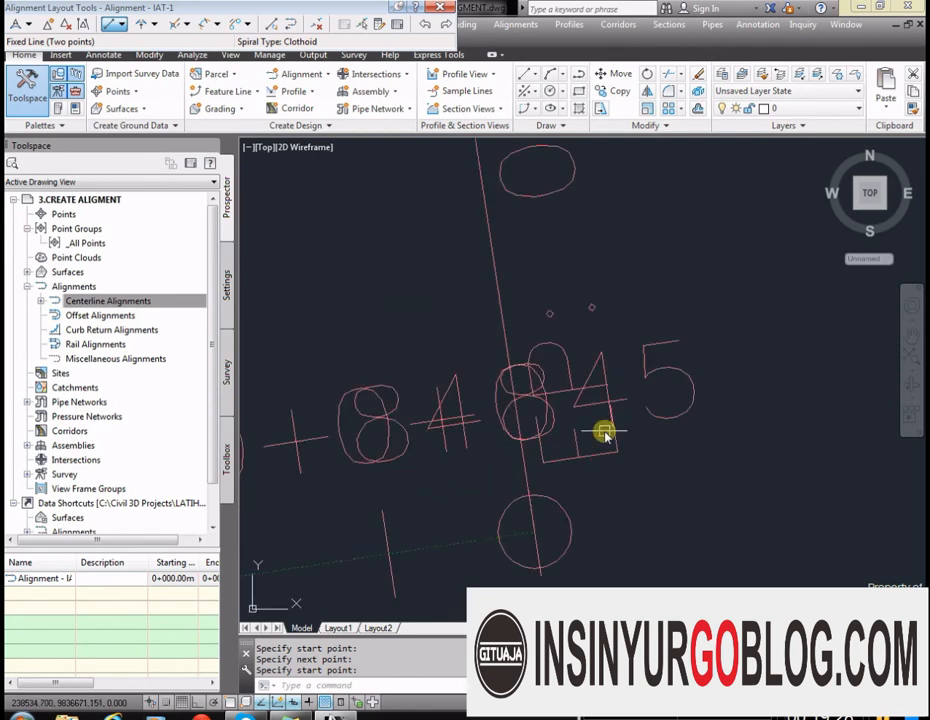
scroll(600, 405, "down", 5)
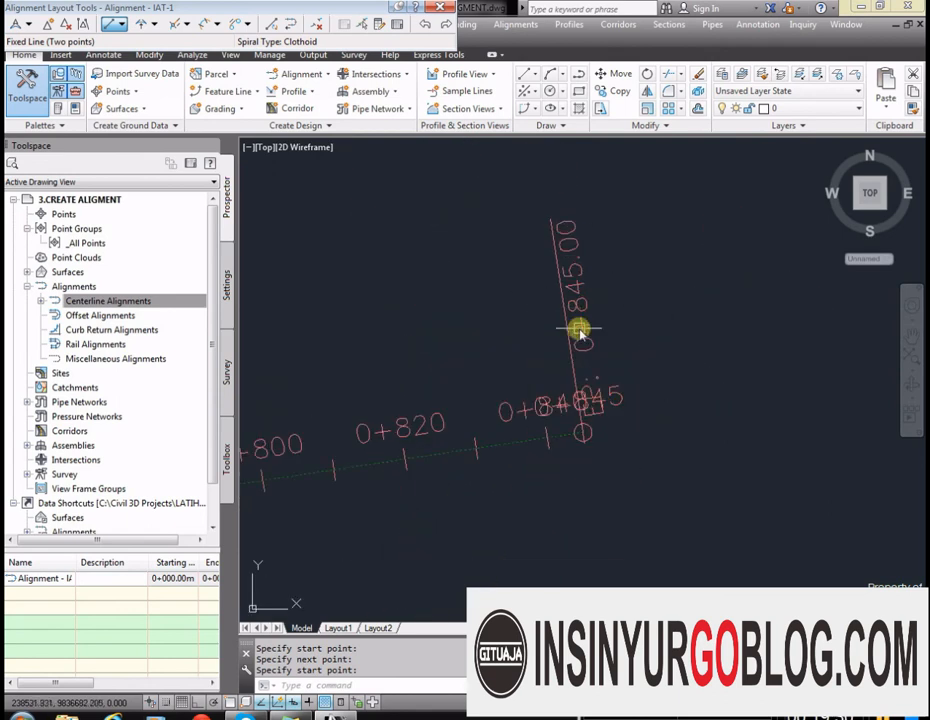
scroll(690, 310, "down", 5)
scroll(568, 352, "up", 3)
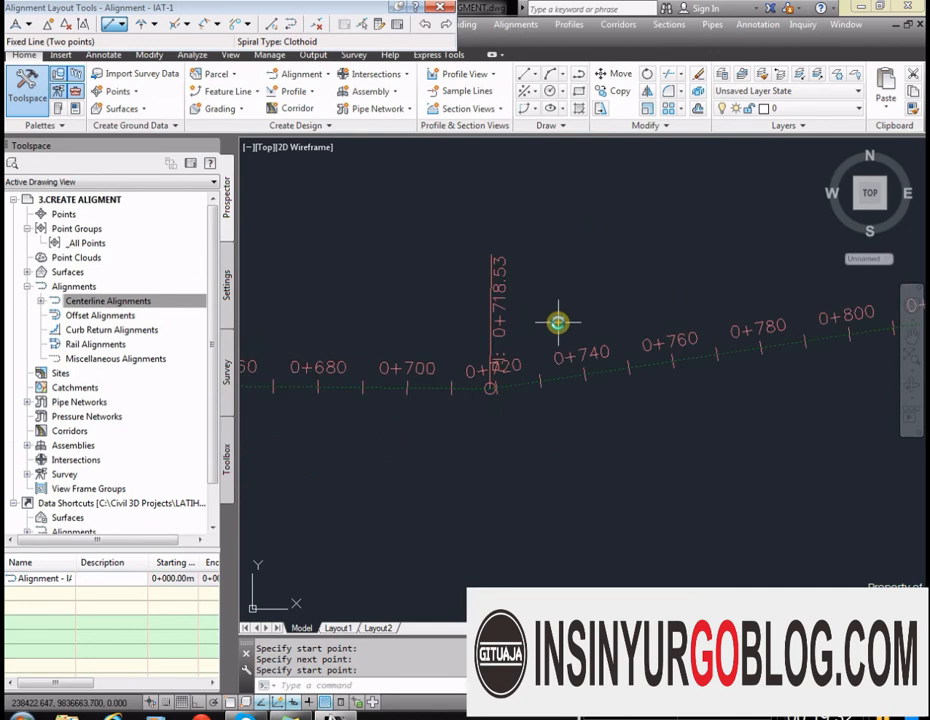
scroll(515, 345, "up", 2)
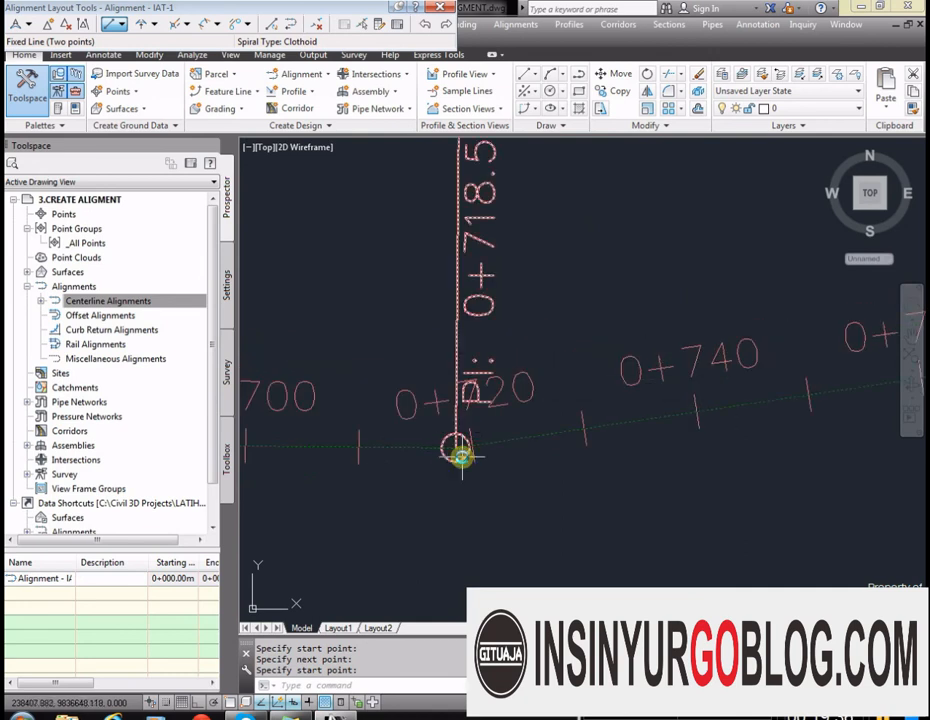
scroll(527, 370, "down", 5)
scroll(534, 366, "up", 3)
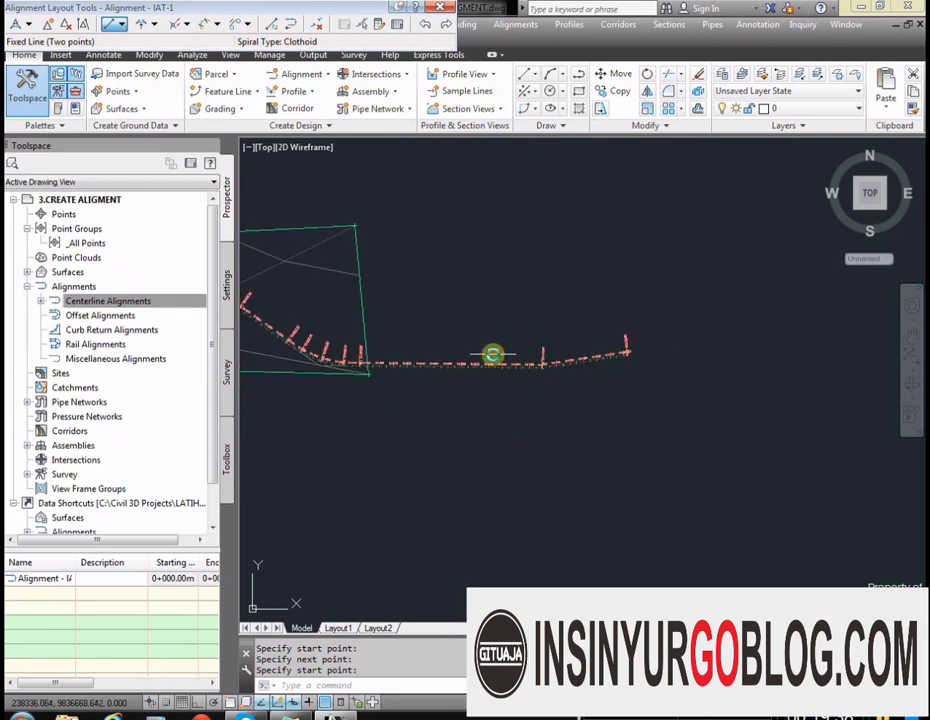
scroll(546, 363, "up", 3)
Select the alignment and delete the PI at station 0+718.53, where the added fixed line joins the previous tangent
left_click(542, 361)
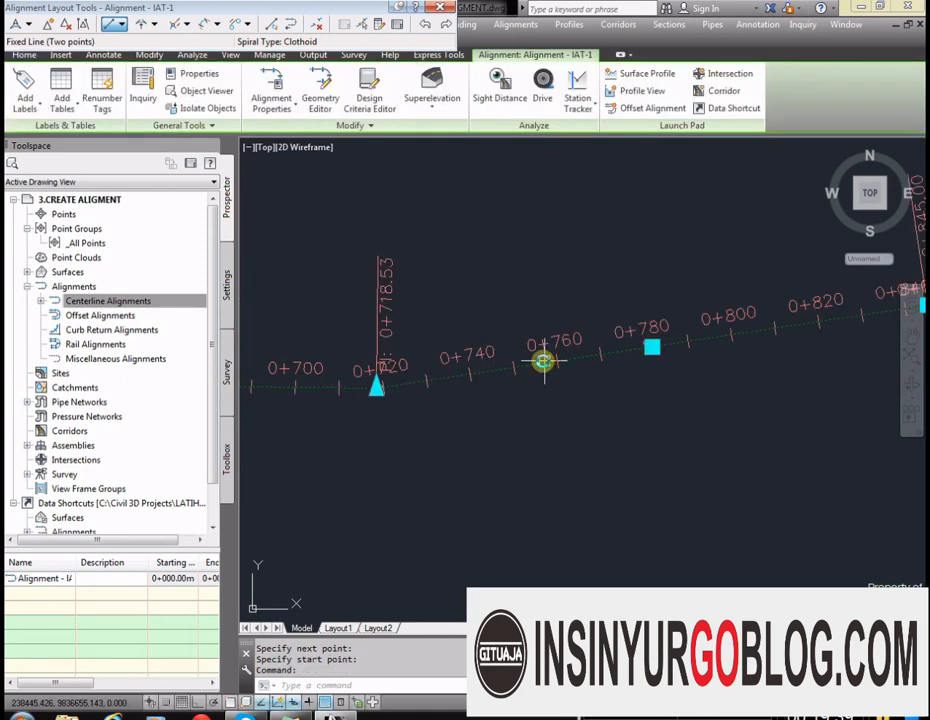
left_click(40, 8)
left_click(65, 24)
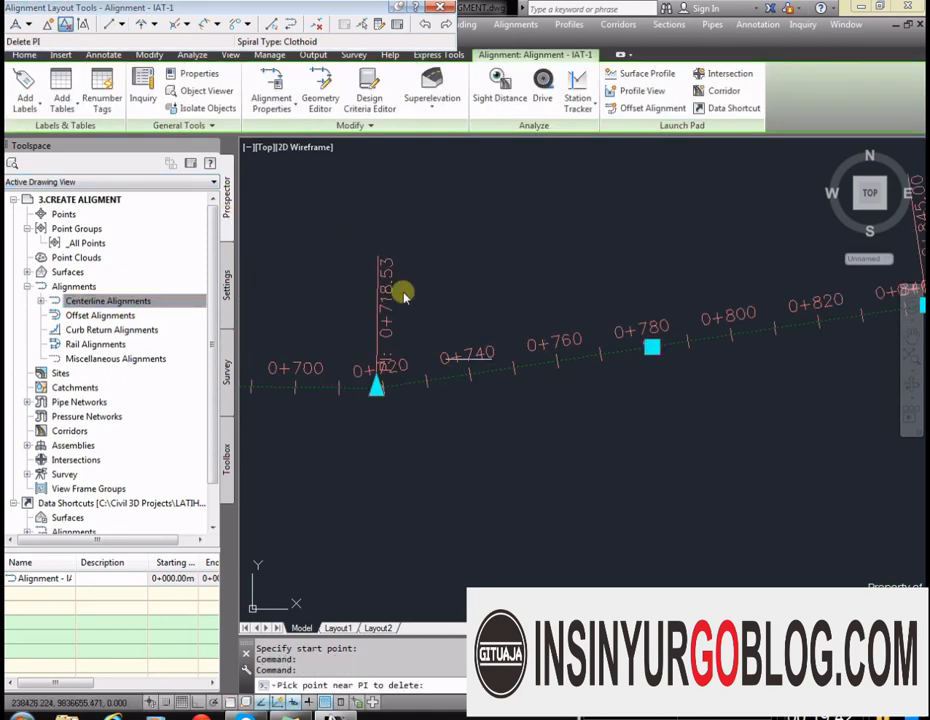
scroll(610, 358, "down", 3)
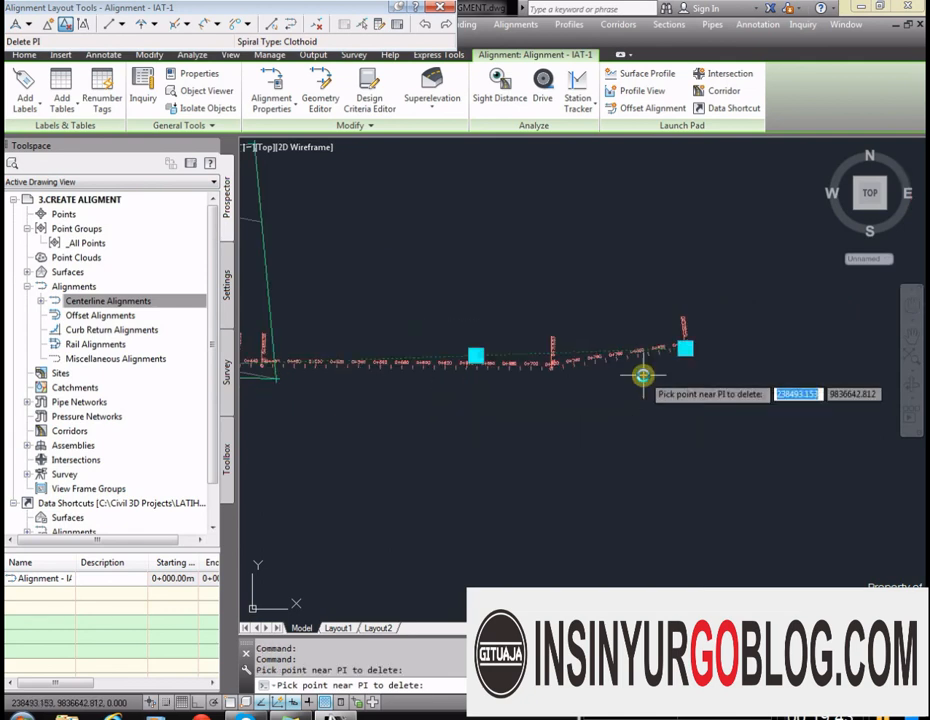
left_click(643, 375)
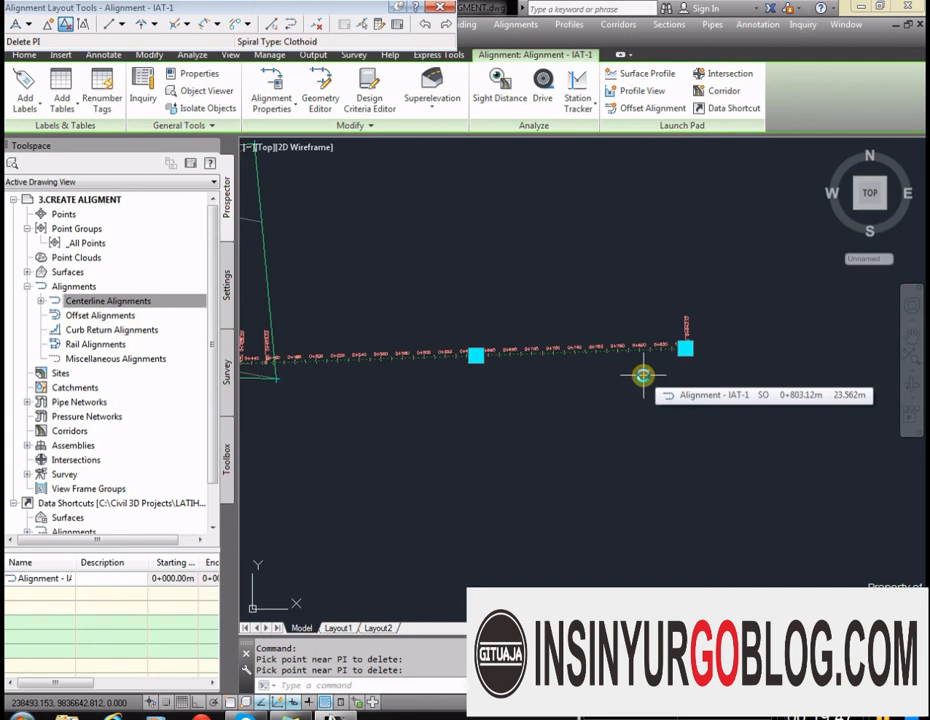
Examine the alignment from its start curve through to the straight end tangent, then deselect it
scroll(613, 383, "down", 1)
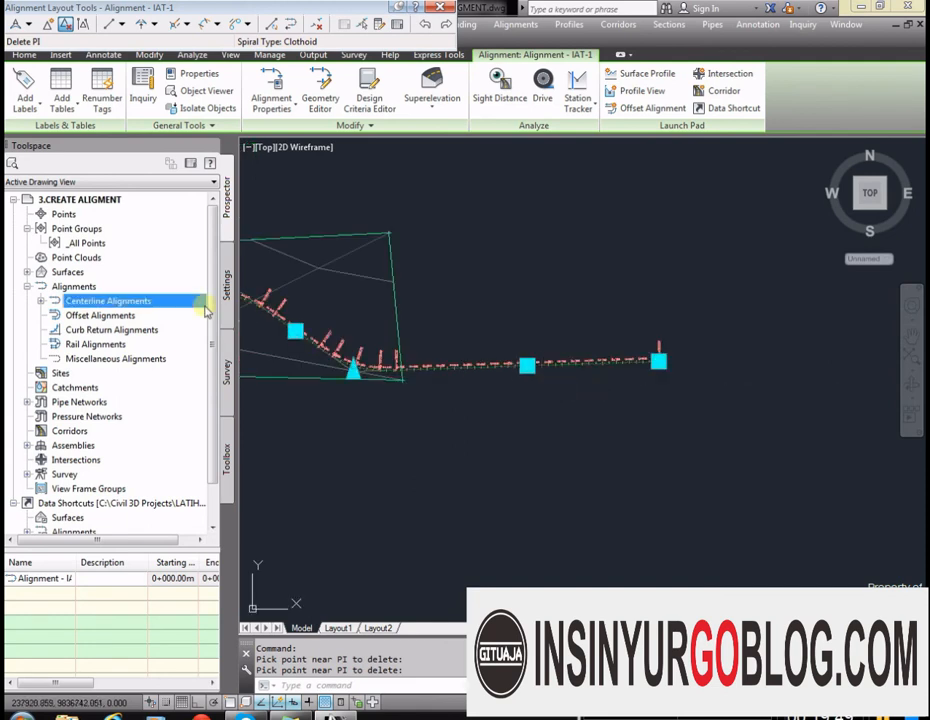
scroll(338, 345, "up", 4)
scroll(764, 473, "down", 3)
scroll(661, 432, "up", 2)
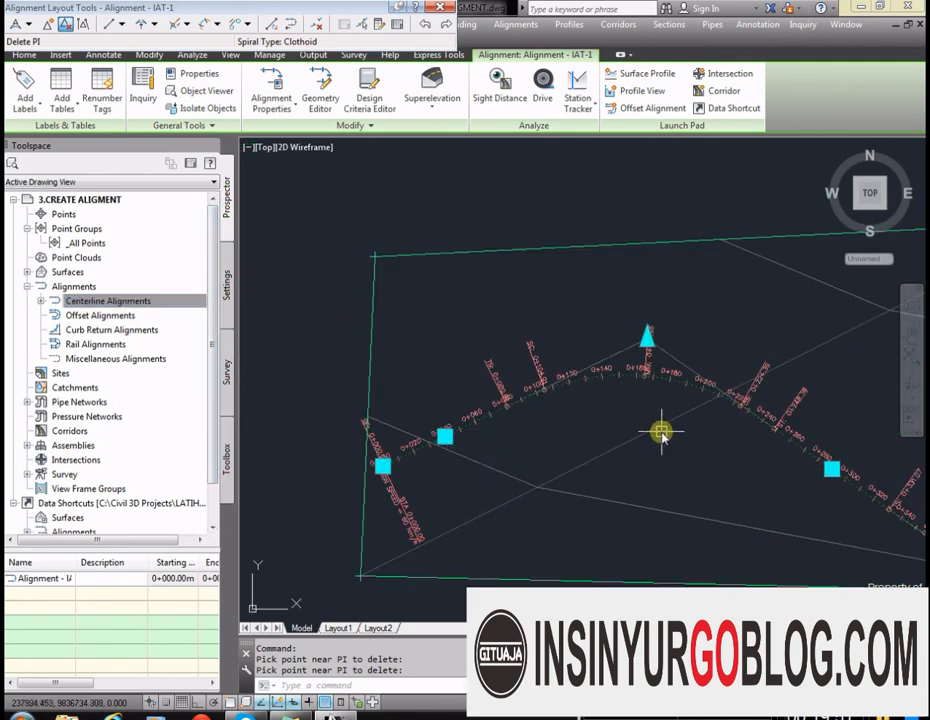
scroll(365, 338, "down", 3)
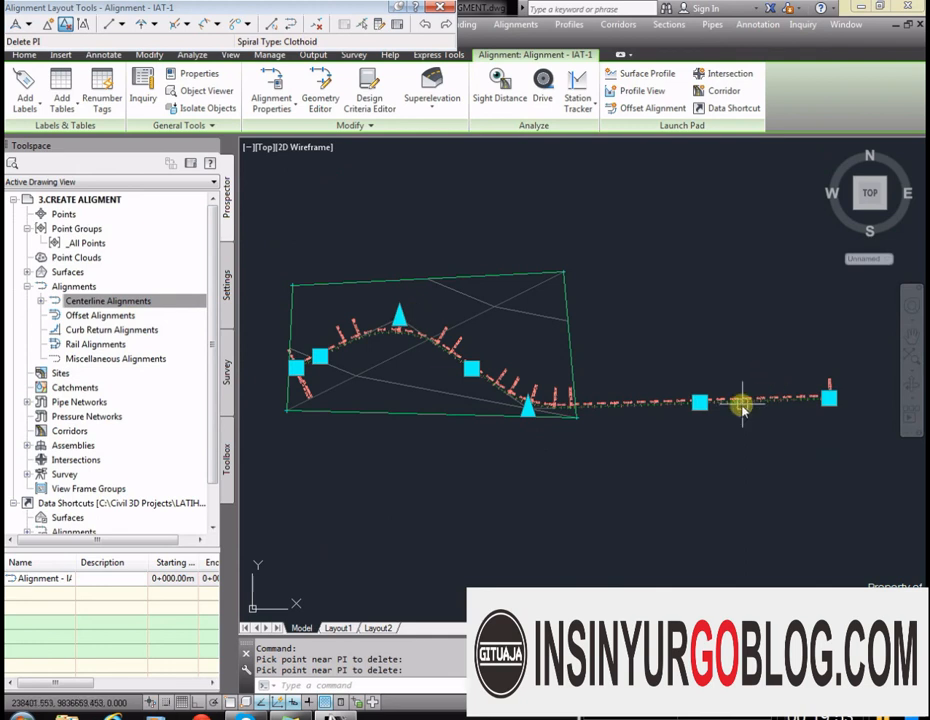
scroll(741, 400, "up", 3)
scroll(720, 398, "down", 4)
scroll(707, 404, "up", 5)
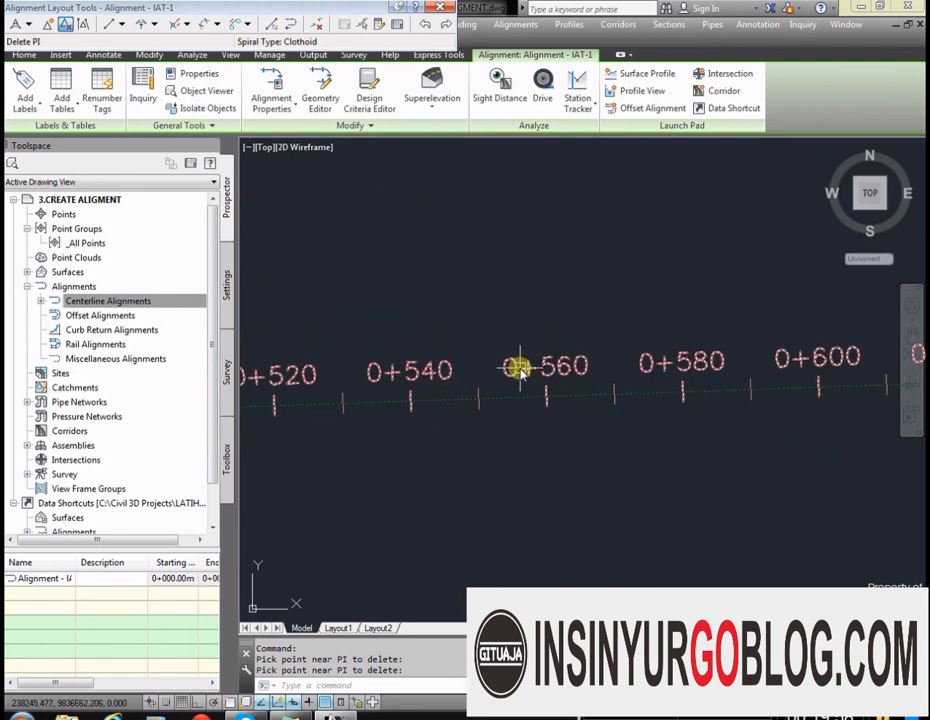
key("Escape")
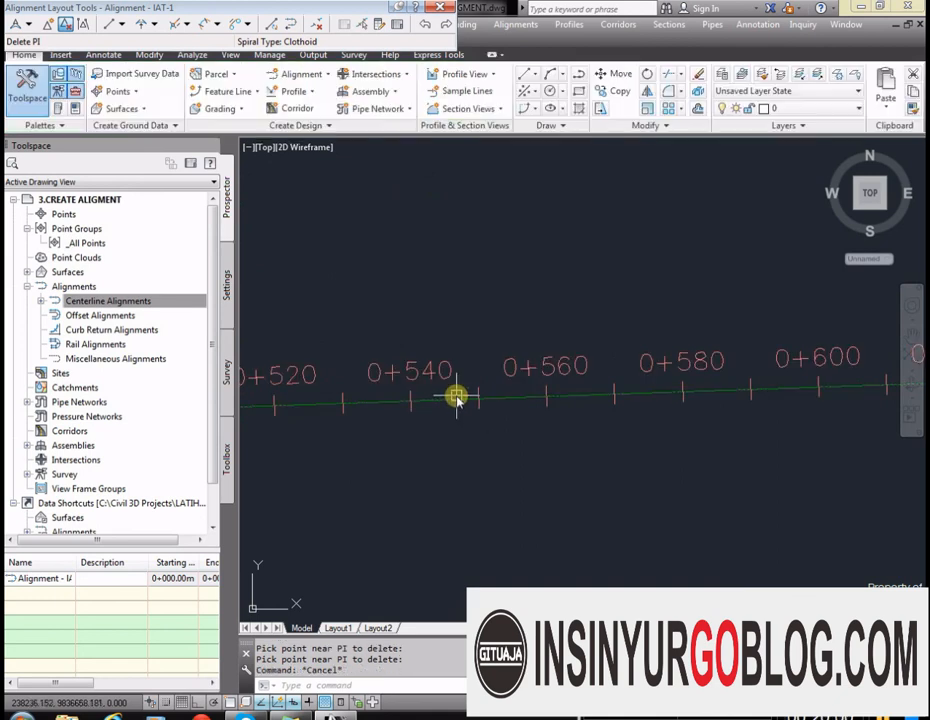
Edit the alignment labels, setting the major station increment to 50 m and the minor station increment to 25 m
left_click(524, 368)
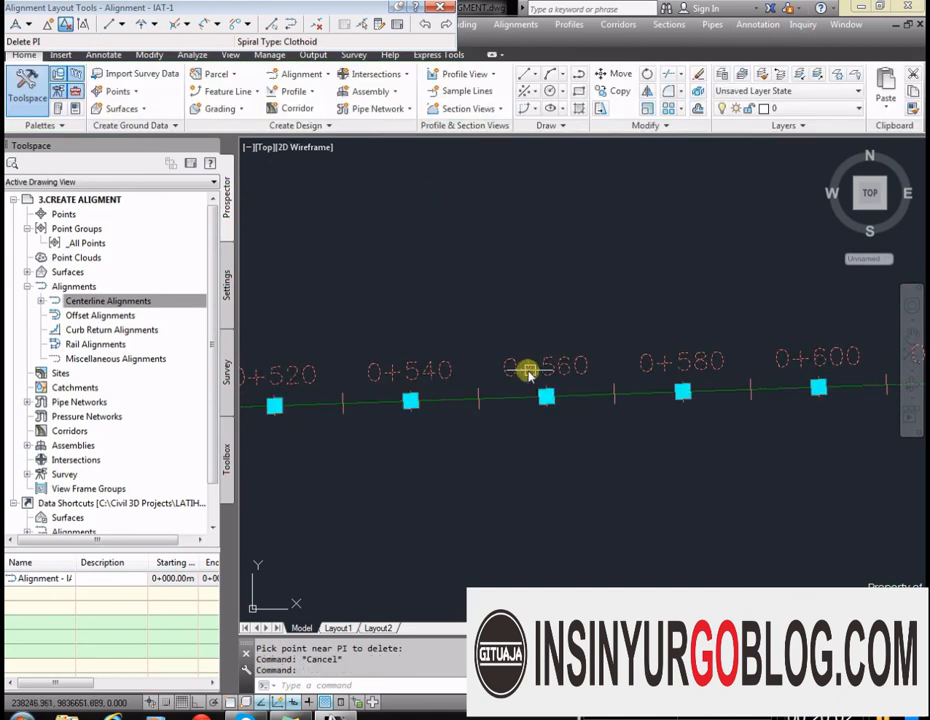
right_click(545, 377)
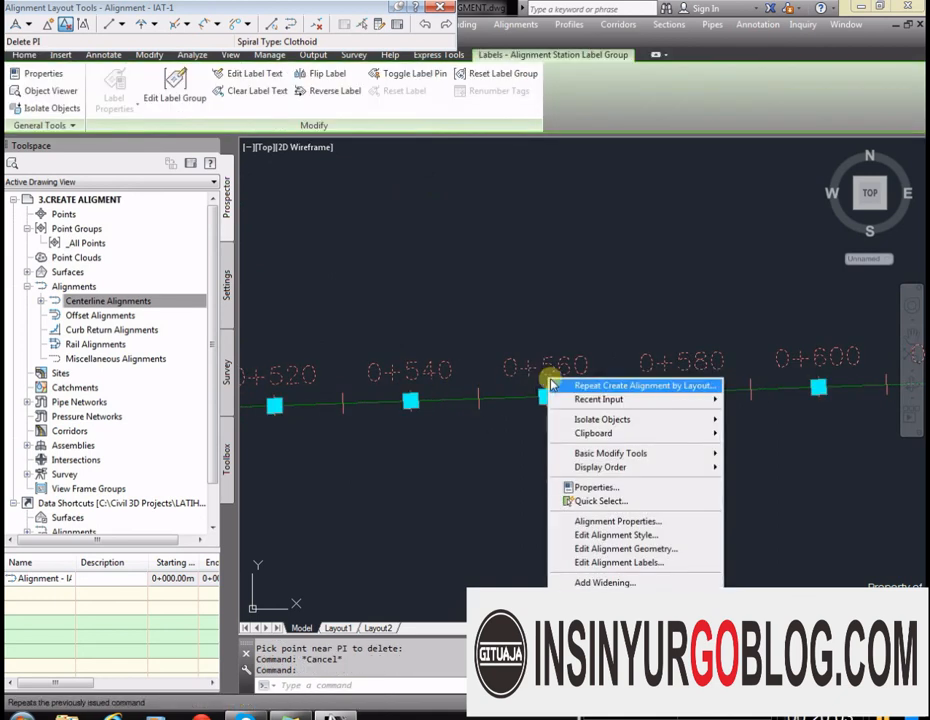
left_click(617, 563)
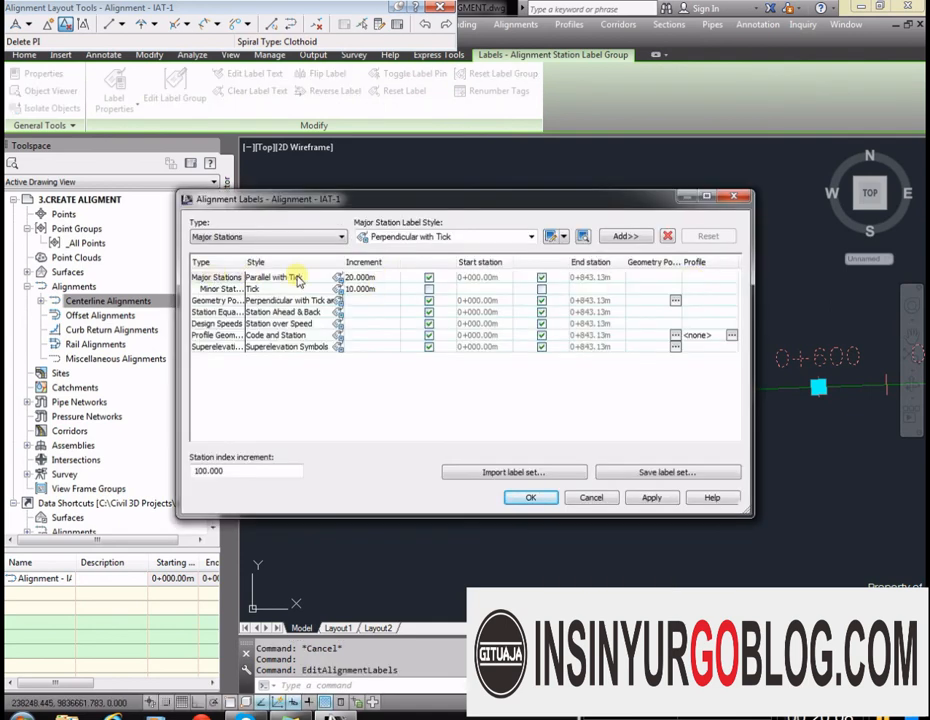
left_click(372, 278)
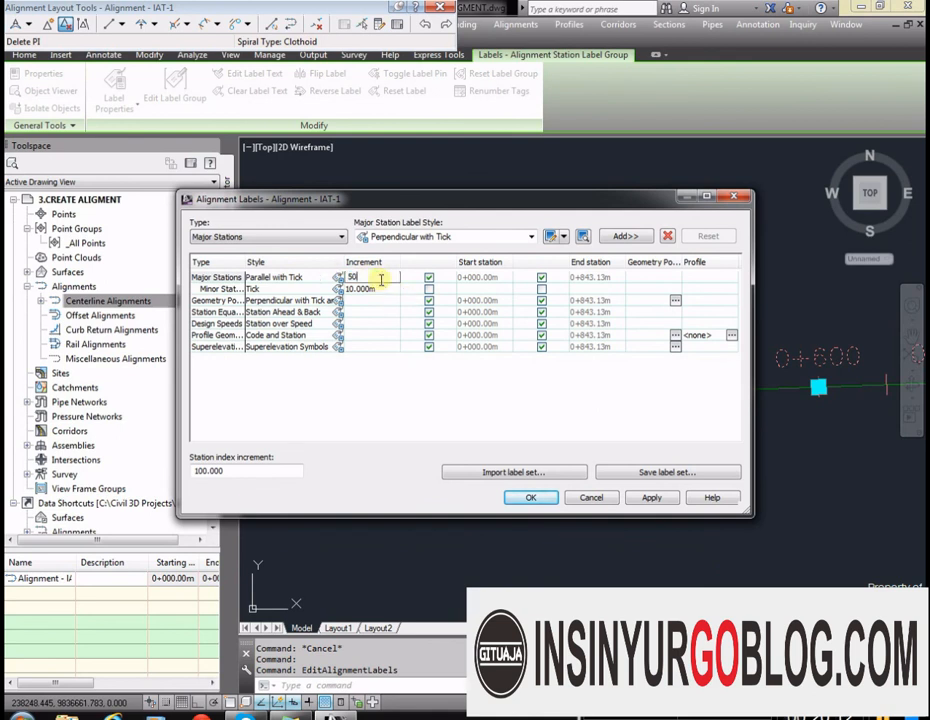
type("50")
left_click(382, 287)
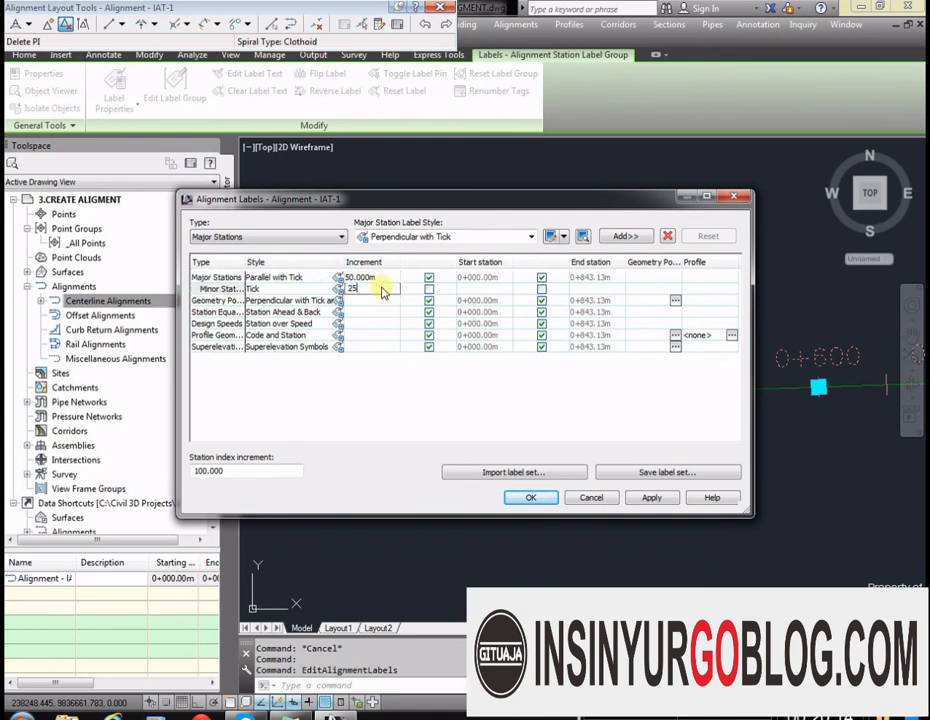
key("Return")
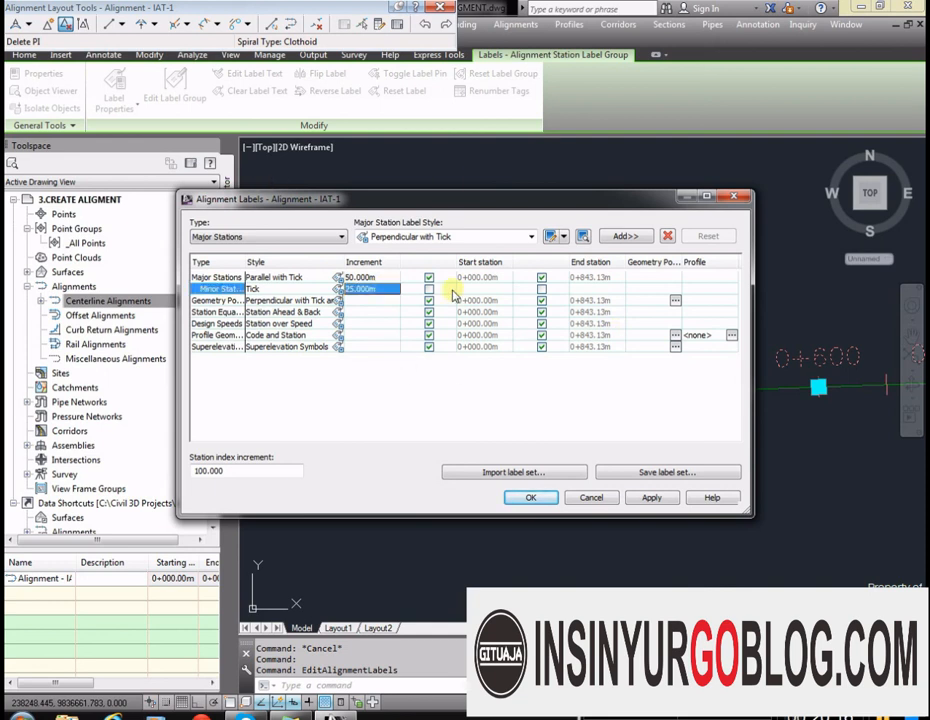
Widen the label type column and review the listed label types and the major station label style
left_click_drag(490, 204, 662, 214)
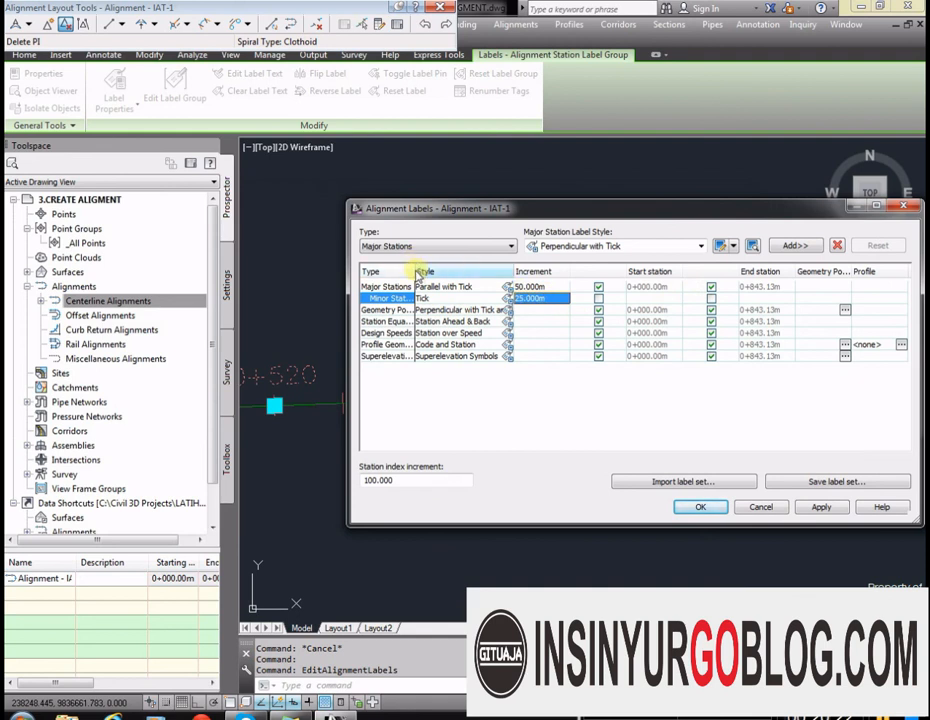
left_click_drag(416, 272, 436, 272)
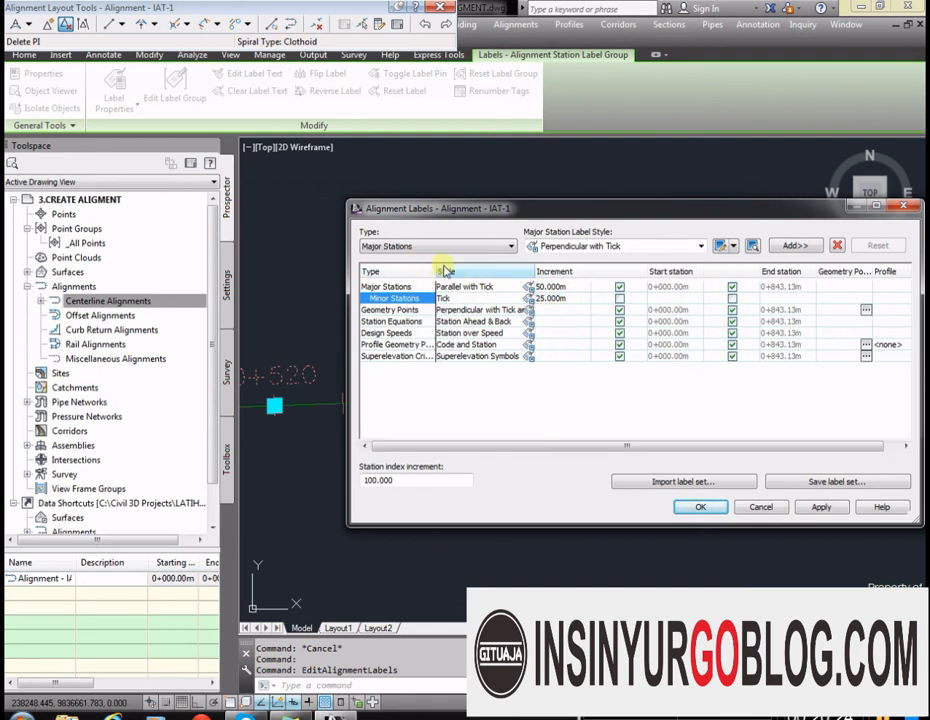
left_click(404, 288)
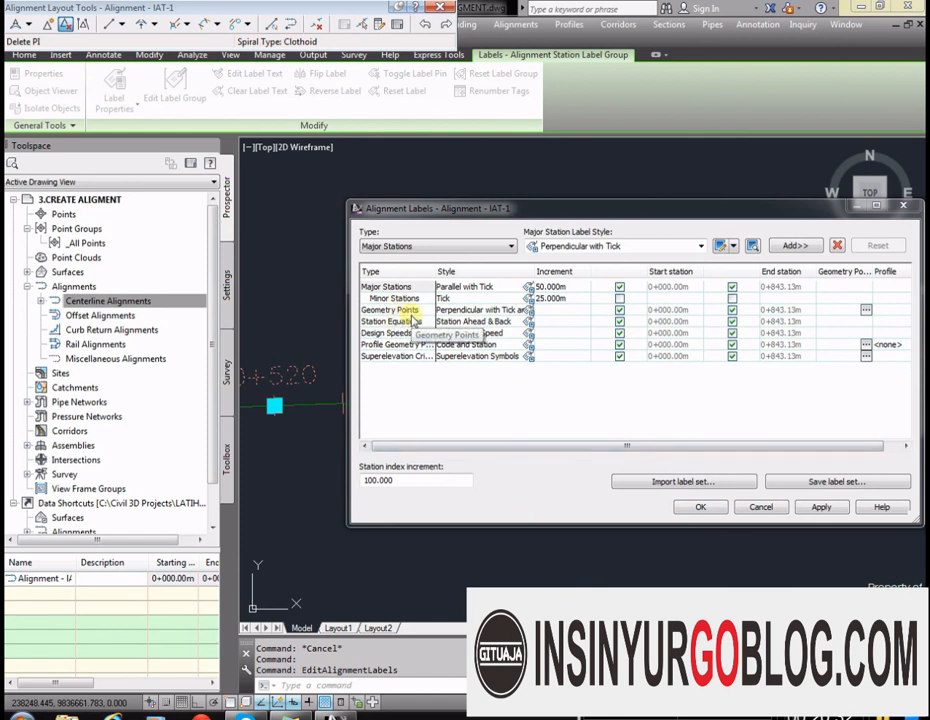
left_click(483, 323)
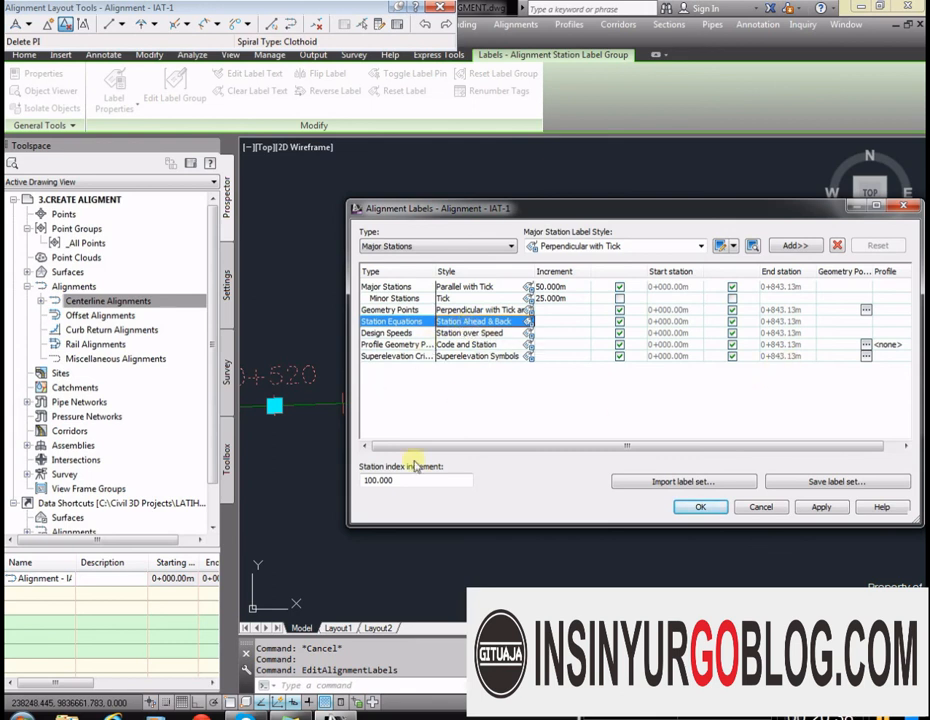
left_click(400, 287)
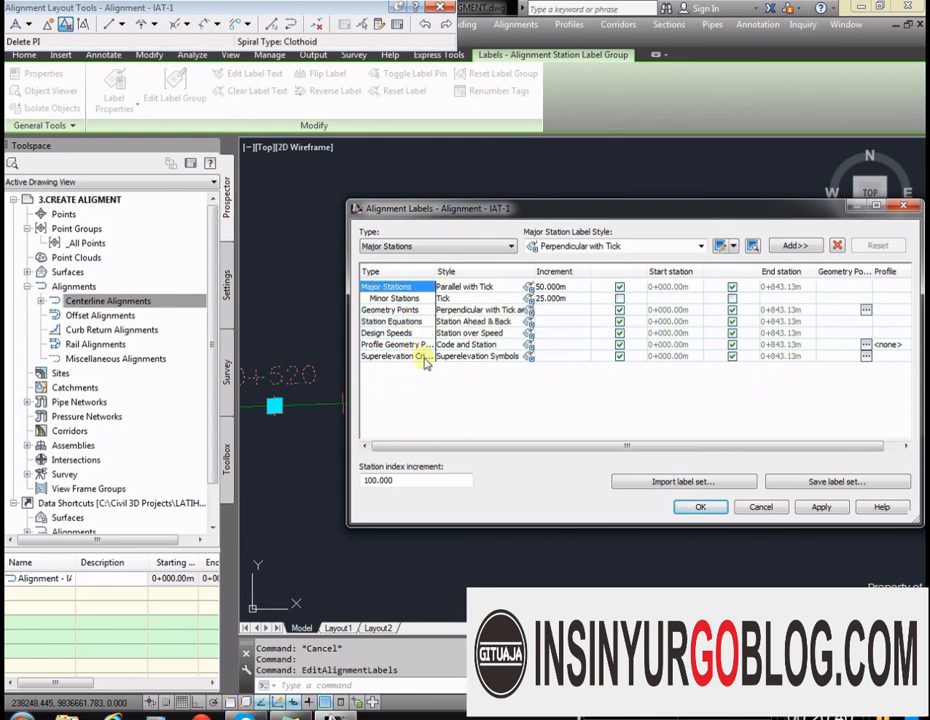
left_click(578, 247)
left_click(595, 283)
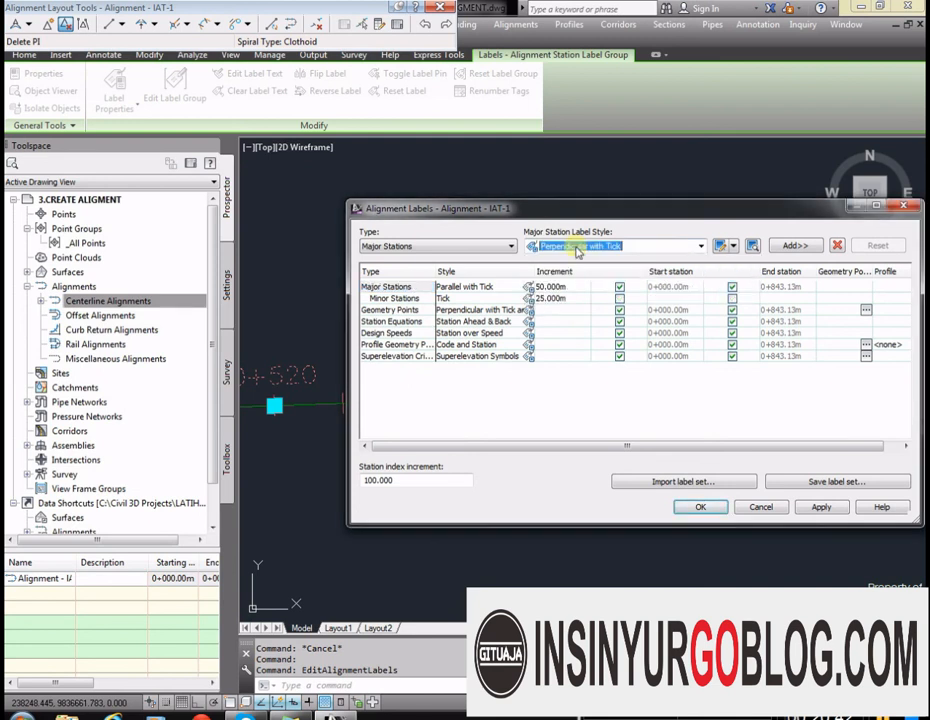
Accept the alignment label changes, check the station labels along the end tangent, and clear the label selection
left_click(703, 507)
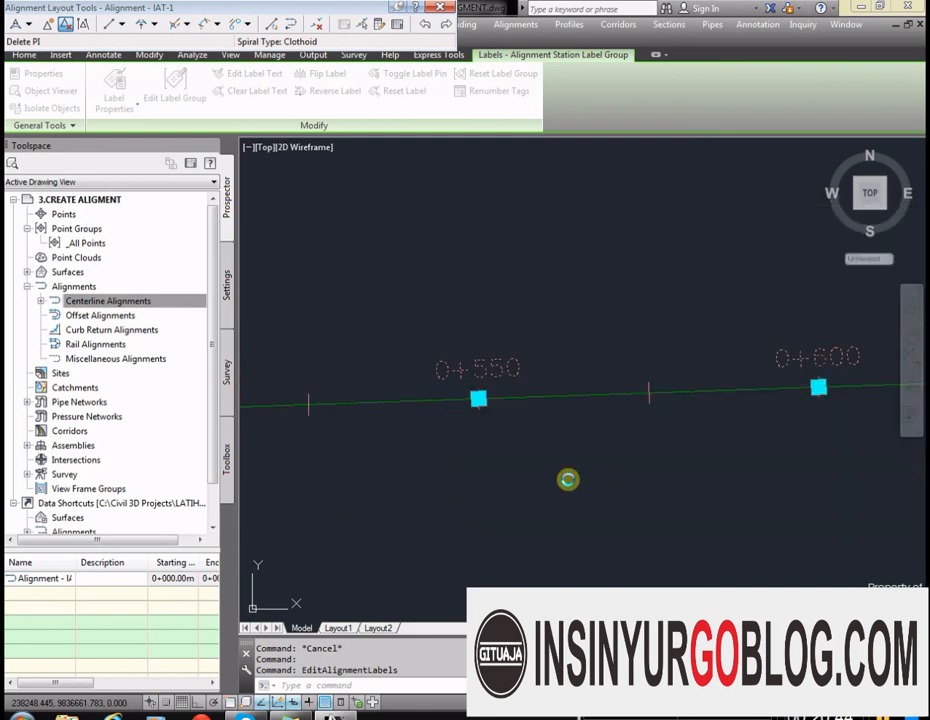
scroll(538, 394, "down", 4)
scroll(415, 403, "up", 4)
key("Escape")
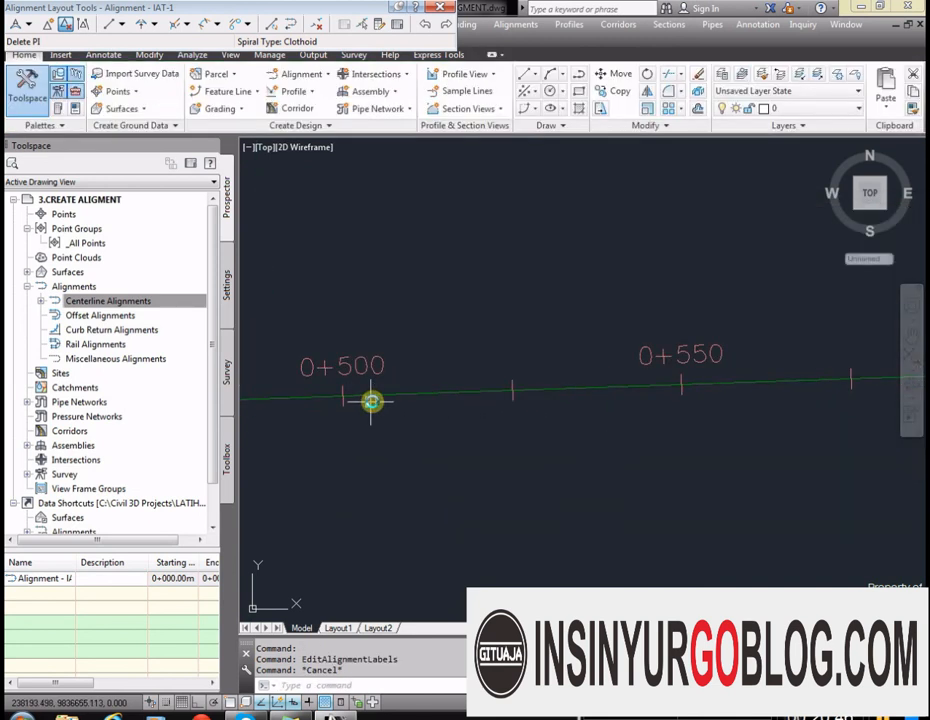
Close the alignment layout tools and review the complete alignment across and beyond the surface
scroll(668, 375, "down", 6)
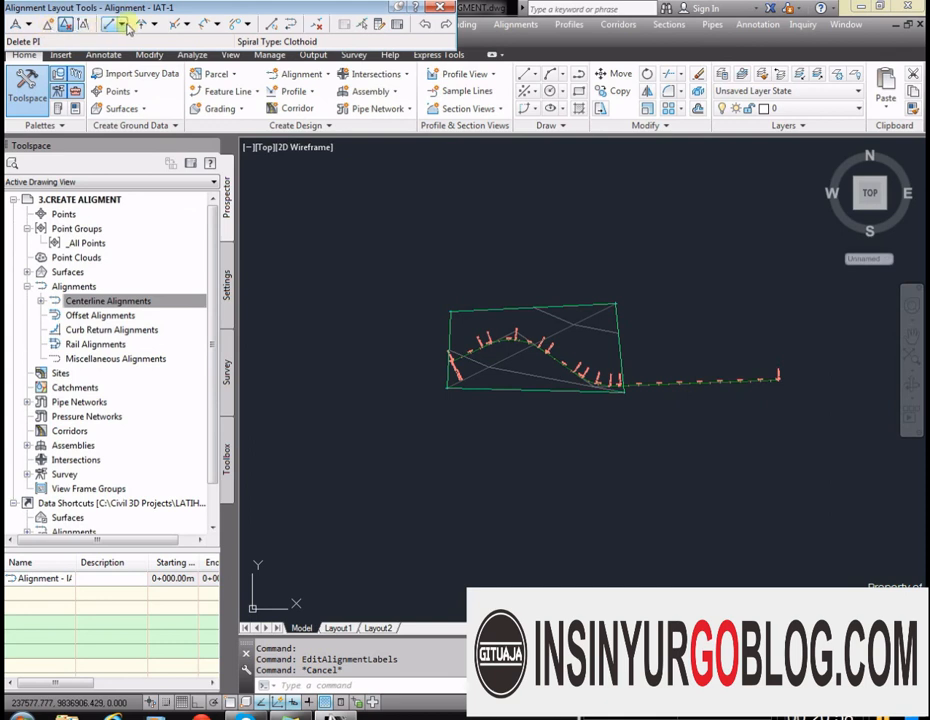
left_click(449, 7)
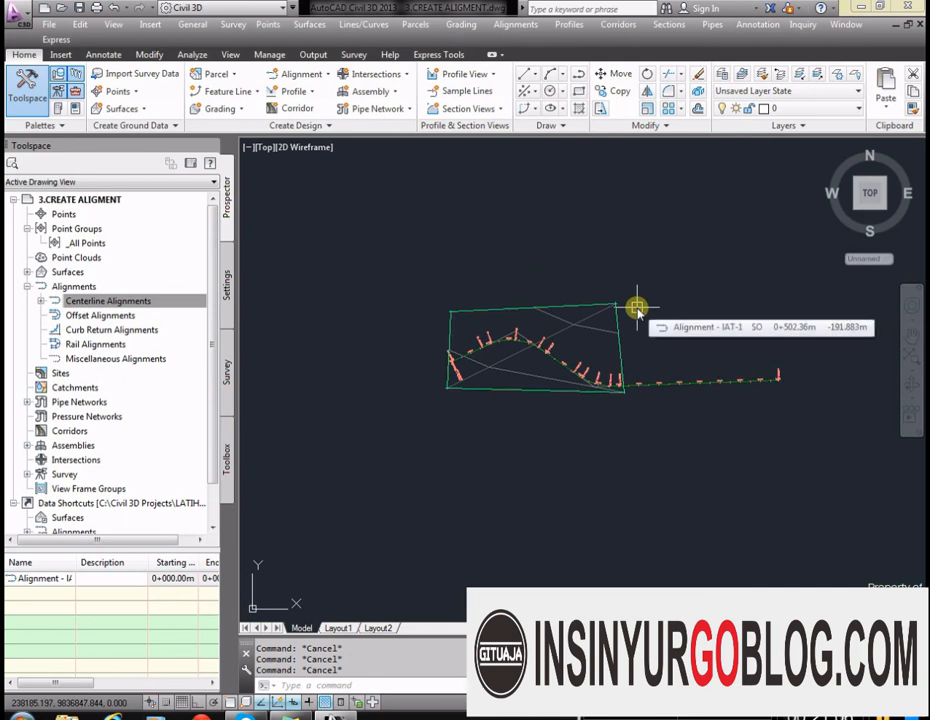
scroll(560, 326, "up", 4)
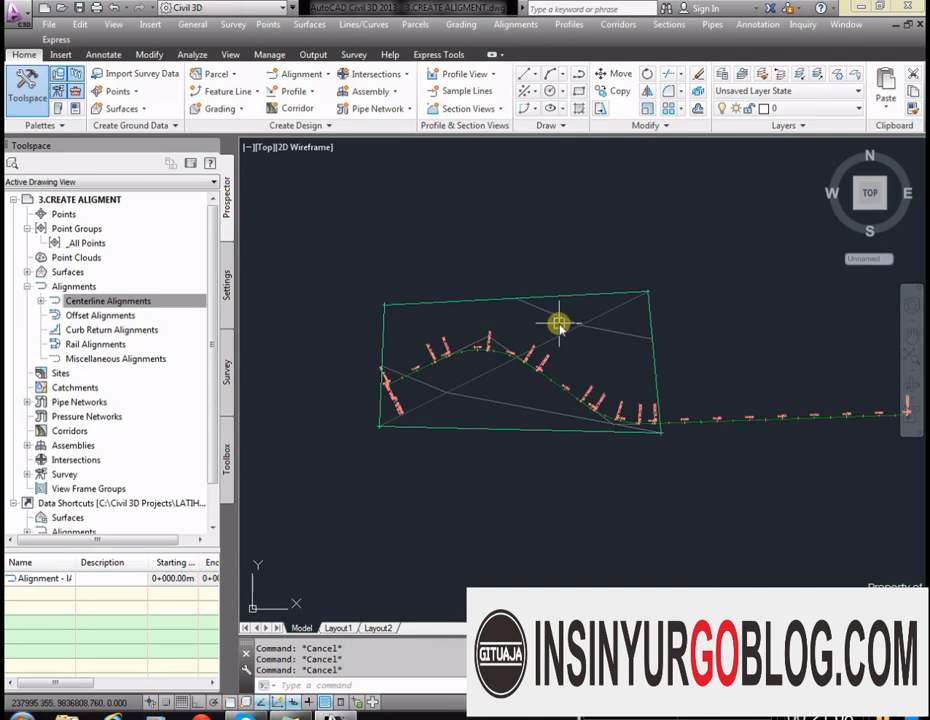
mouse_move(560, 326)
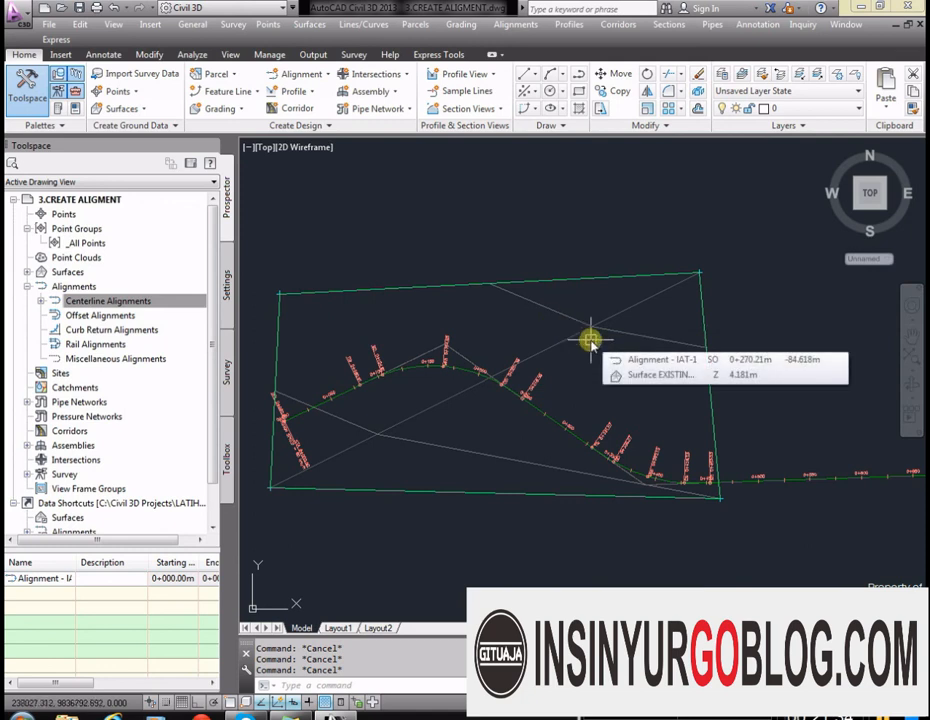
scroll(592, 350, "down", 4)
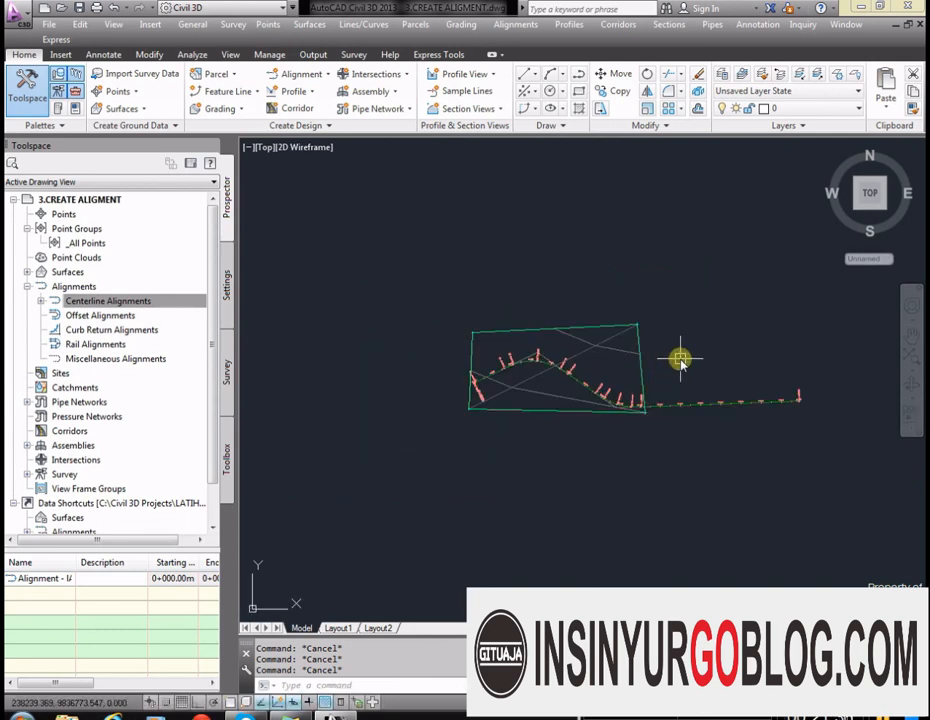